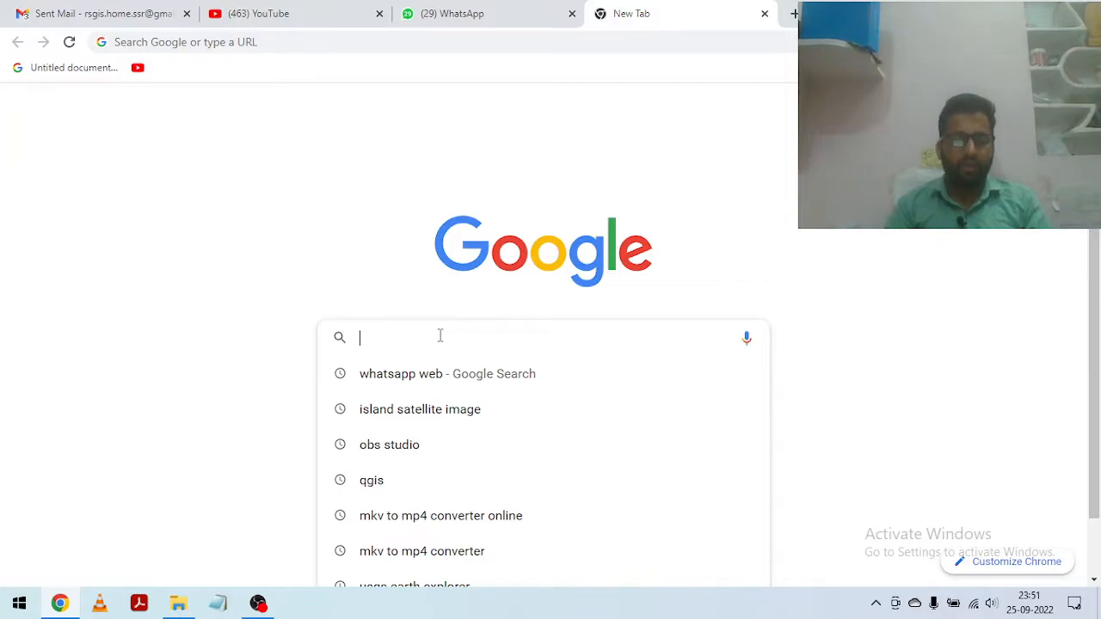
# Step: Search Google for "usgs earth explorer" and open the USGS EarthExplorer website from the results
pyautogui.write('usgs')
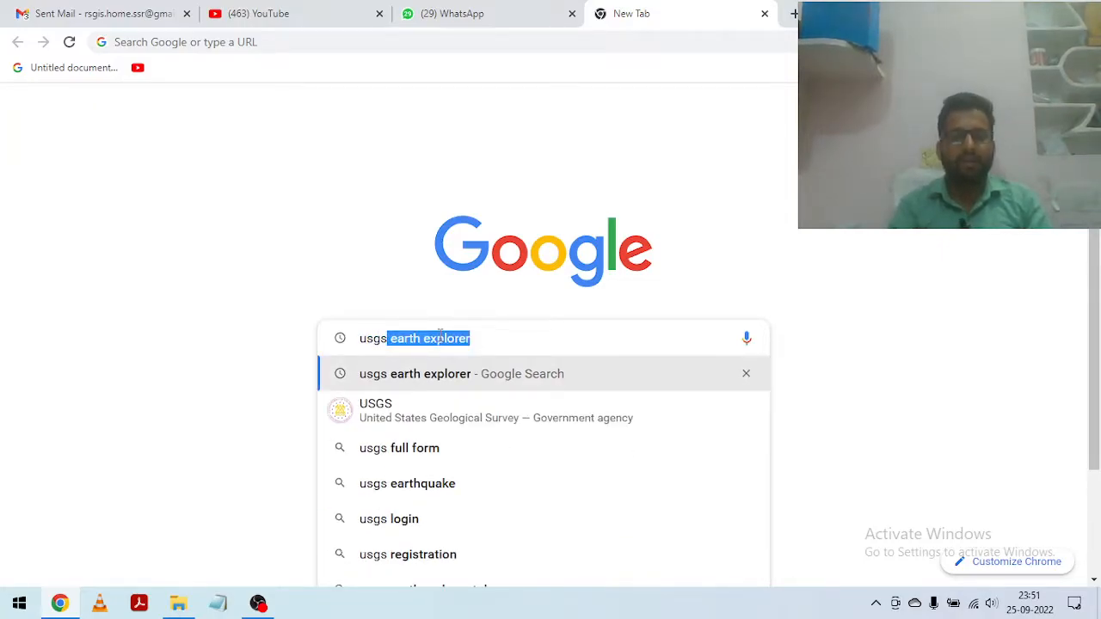
pyautogui.click(453, 376)
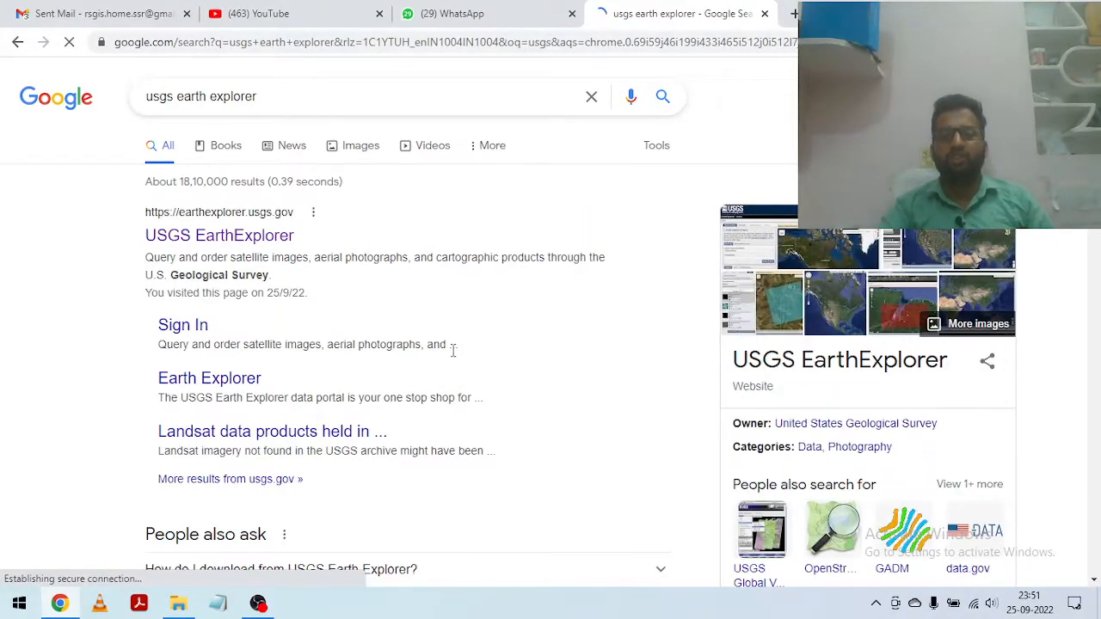
pyautogui.click(216, 245)
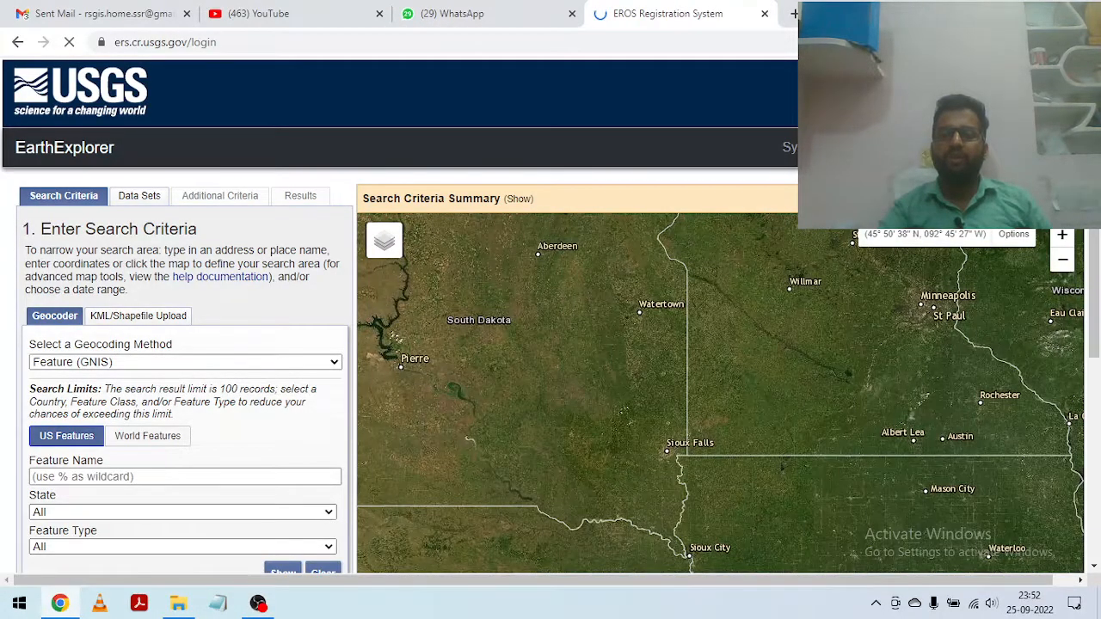
# Step: Sign in to the EROS Registration System with the registered USGS username and account password
pyautogui.scroll(-5, 645, 293)
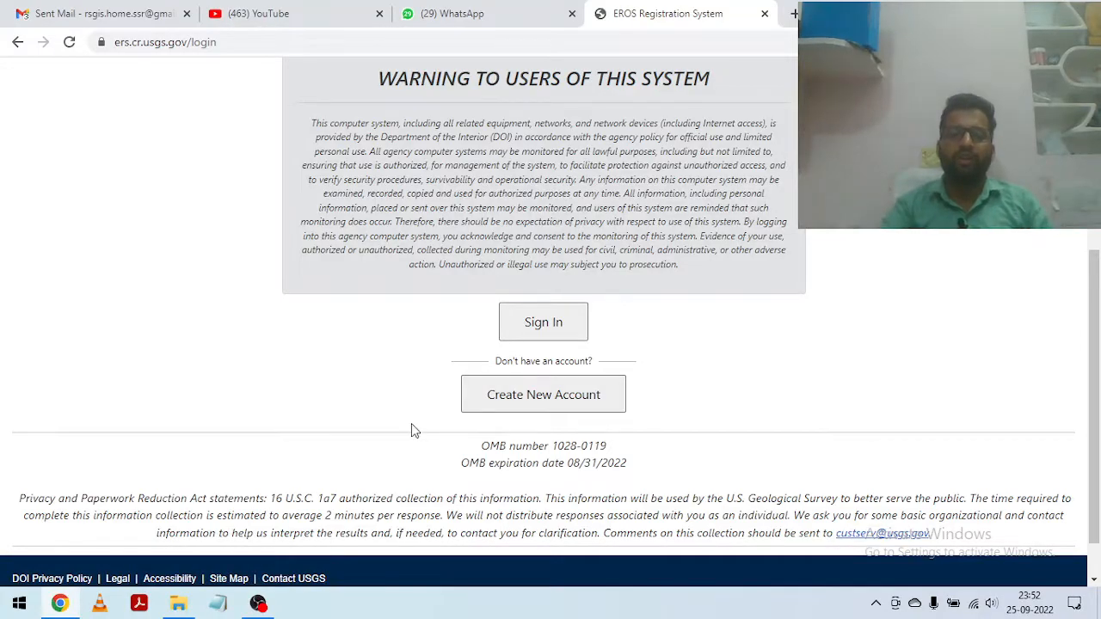
pyautogui.scroll(2, 671, 389)
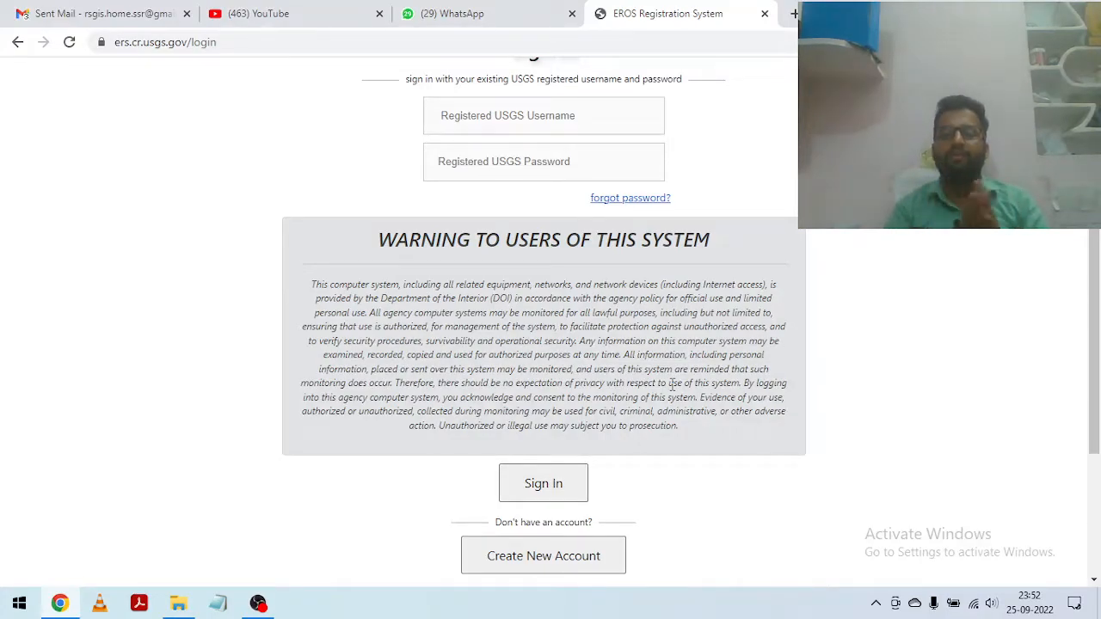
pyautogui.click(526, 115)
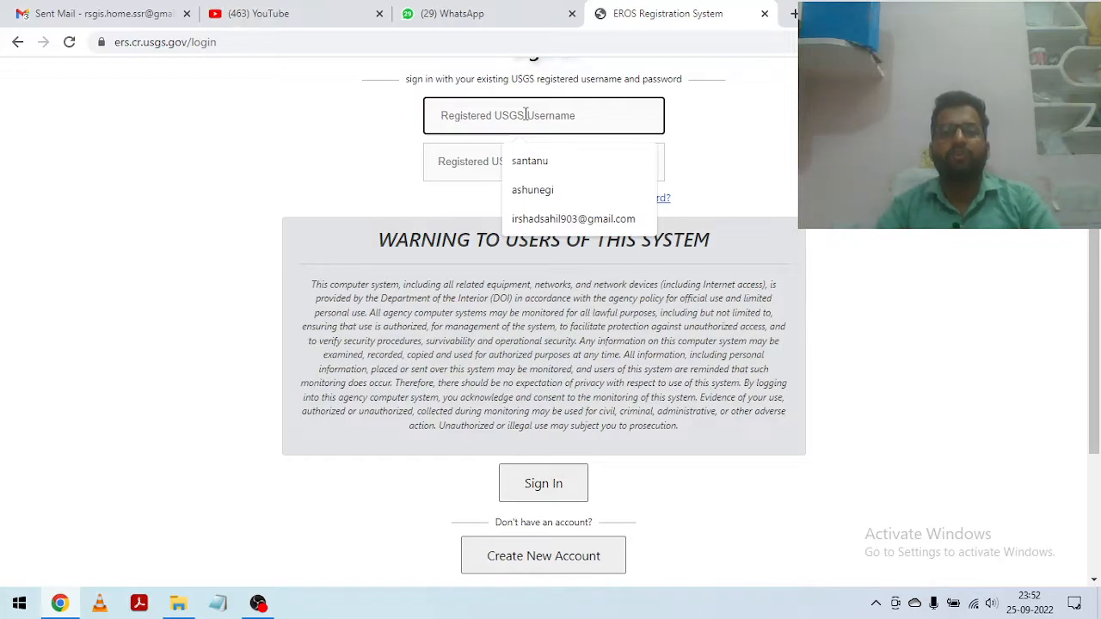
pyautogui.click(550, 163)
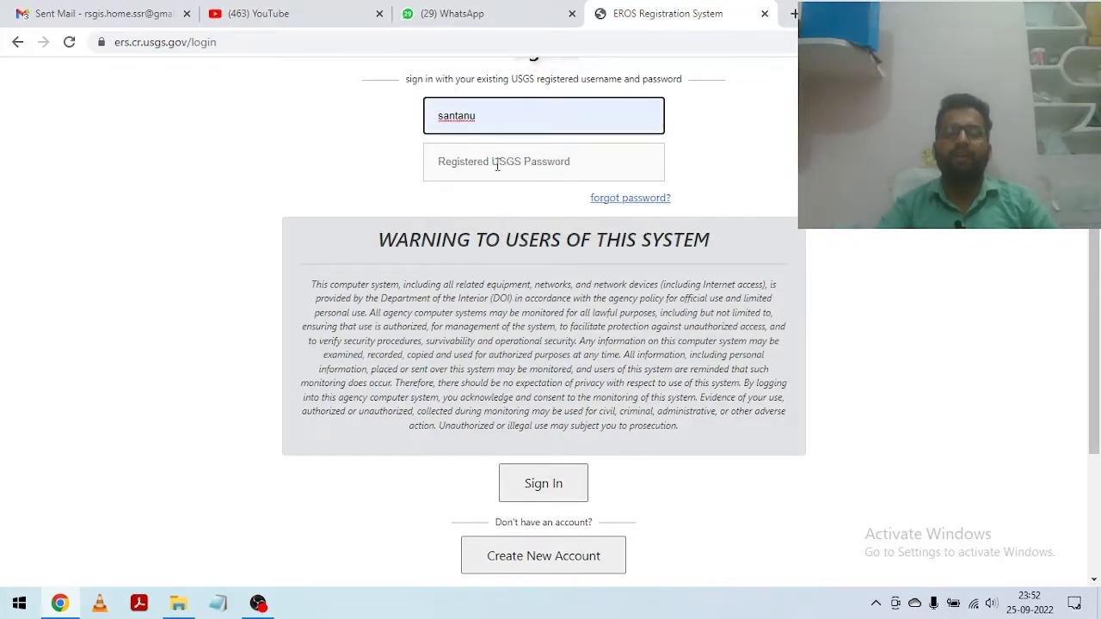
pyautogui.scroll(1, 455, 129)
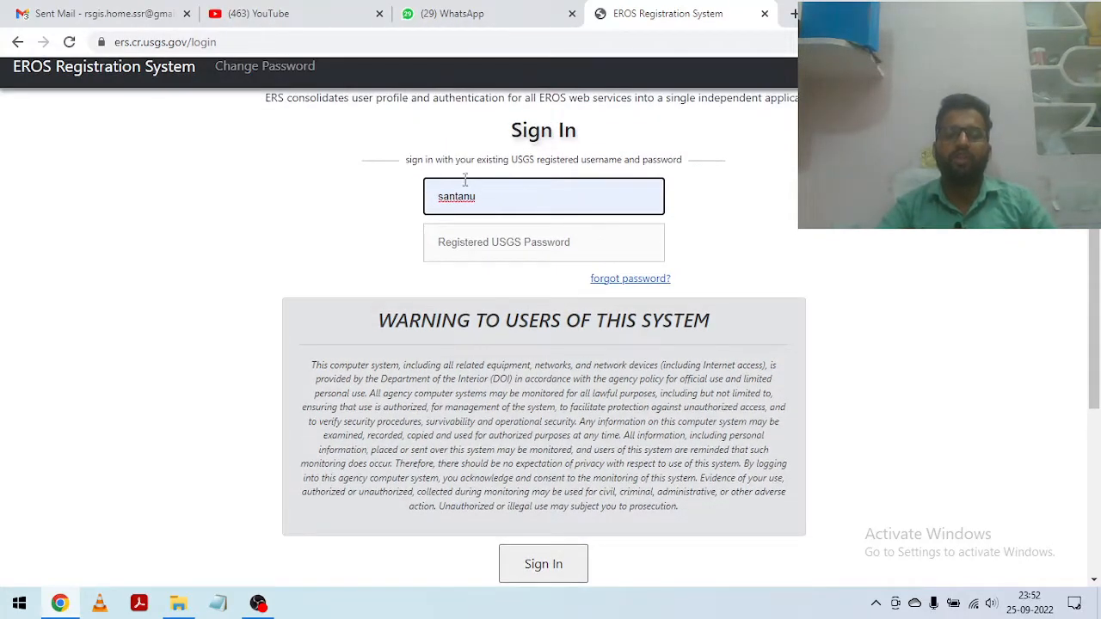
pyautogui.click(505, 244)
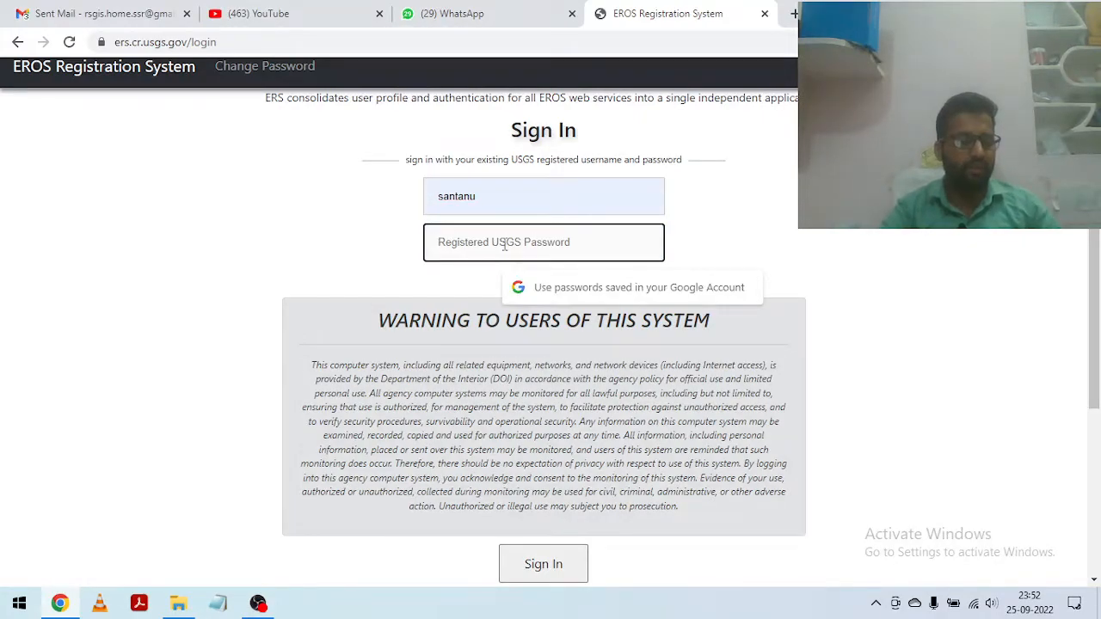
pyautogui.write('••')
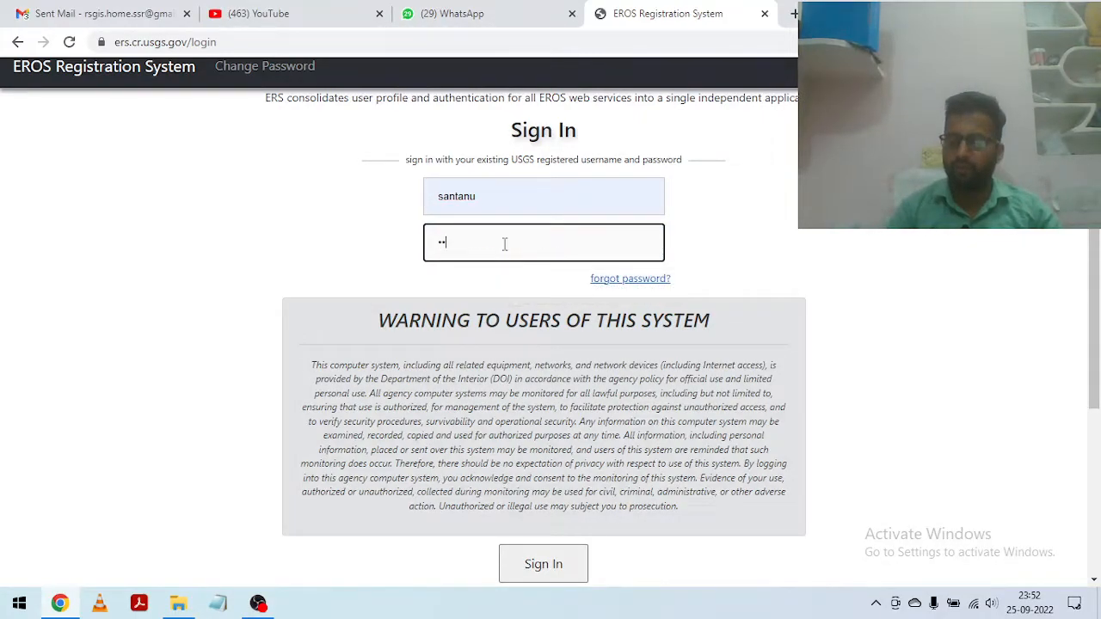
pyautogui.write('•••')
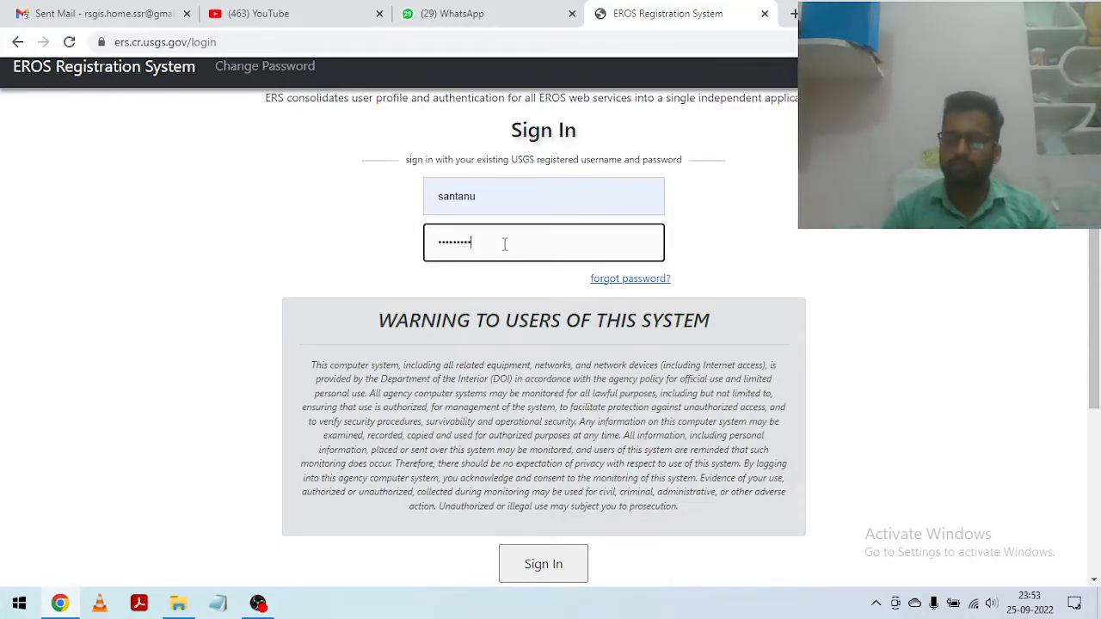
pyautogui.scroll(-3, 570, 241)
pyautogui.click(545, 334)
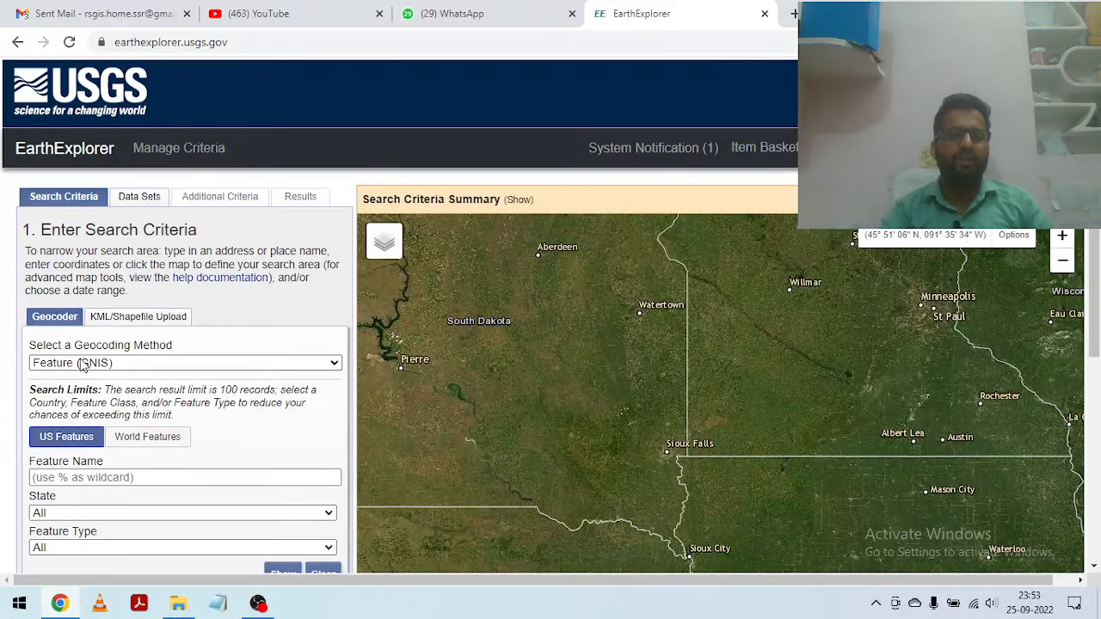
# Step: Choose Feature (GNIS) as the geocoding method for the search criteria
pyautogui.click(290, 369)
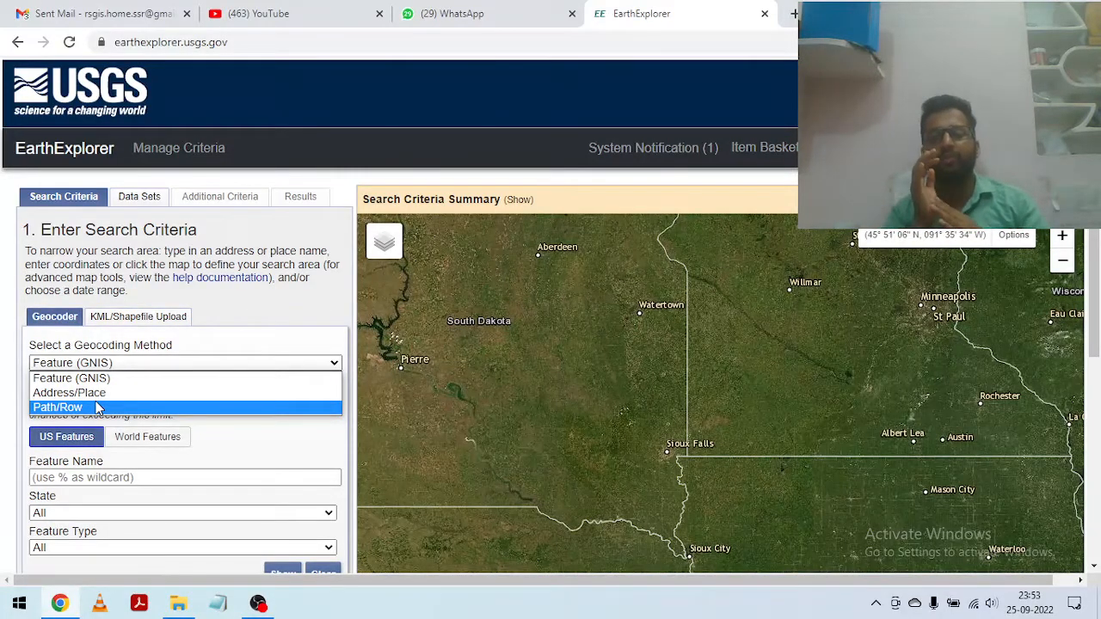
pyautogui.press('Up')
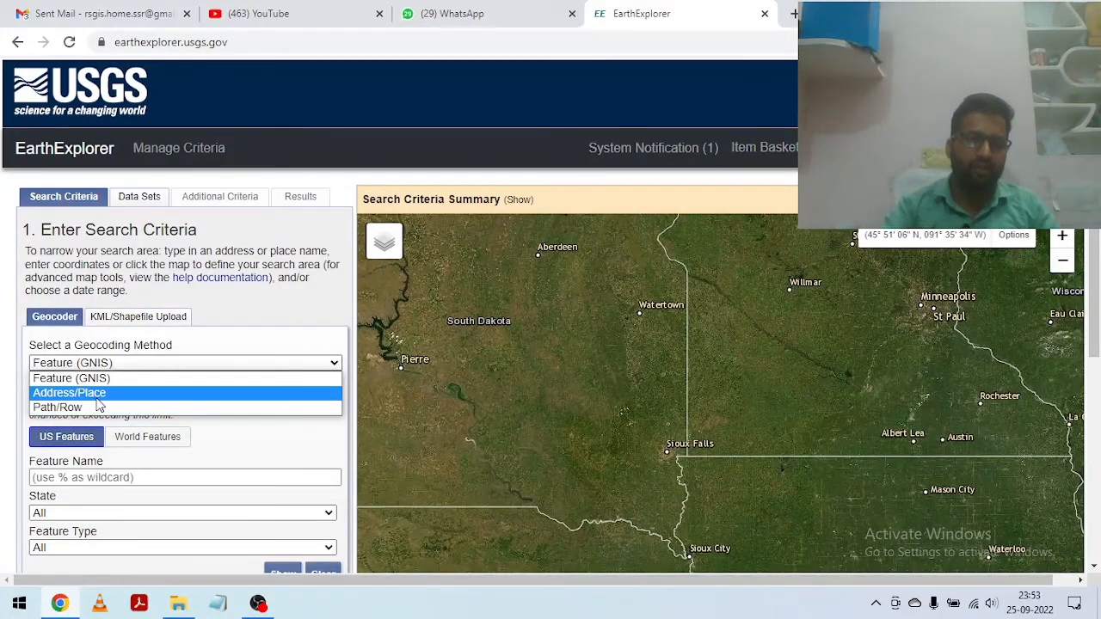
pyautogui.click(78, 381)
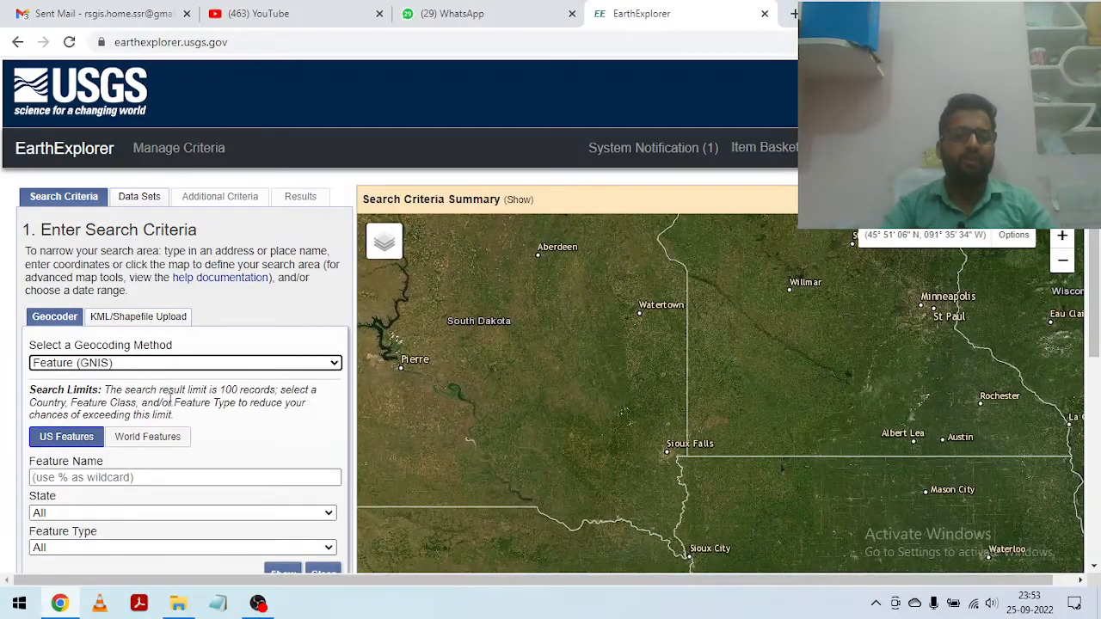
# Step: Locate the city of Hisar in Haryana, India, on the satellite map
pyautogui.scroll(-2, 656, 396)
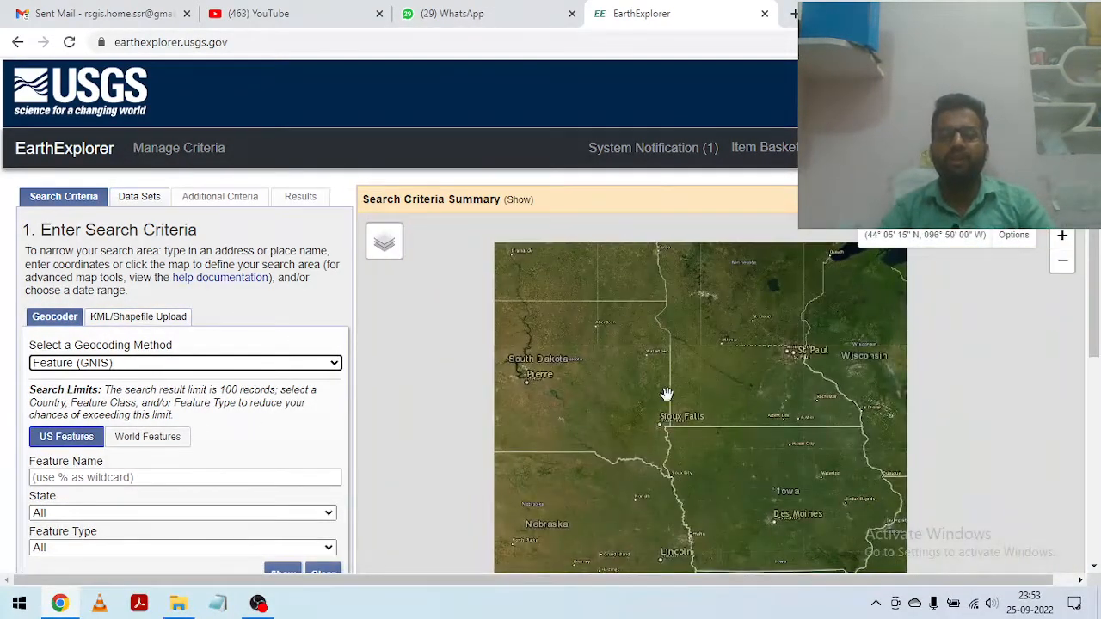
pyautogui.scroll(-1, 685, 388)
pyautogui.moveTo(831, 427); pyautogui.dragTo(654, 395)
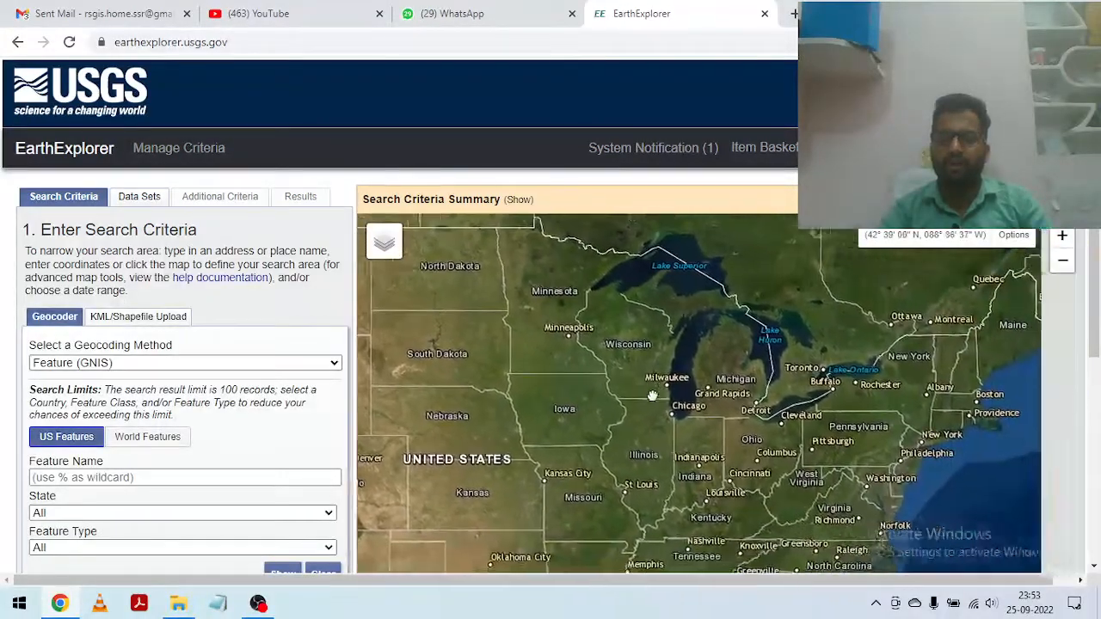
pyautogui.scroll(-1, 745, 389)
pyautogui.moveTo(922, 381); pyautogui.dragTo(638, 443)
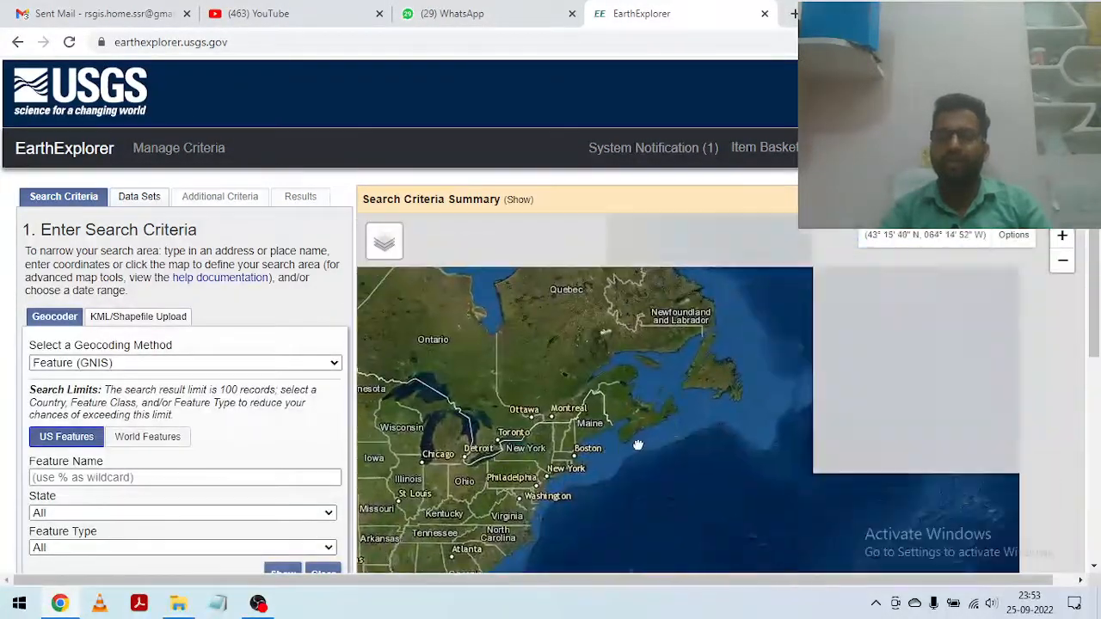
pyautogui.scroll(-2, 674, 414)
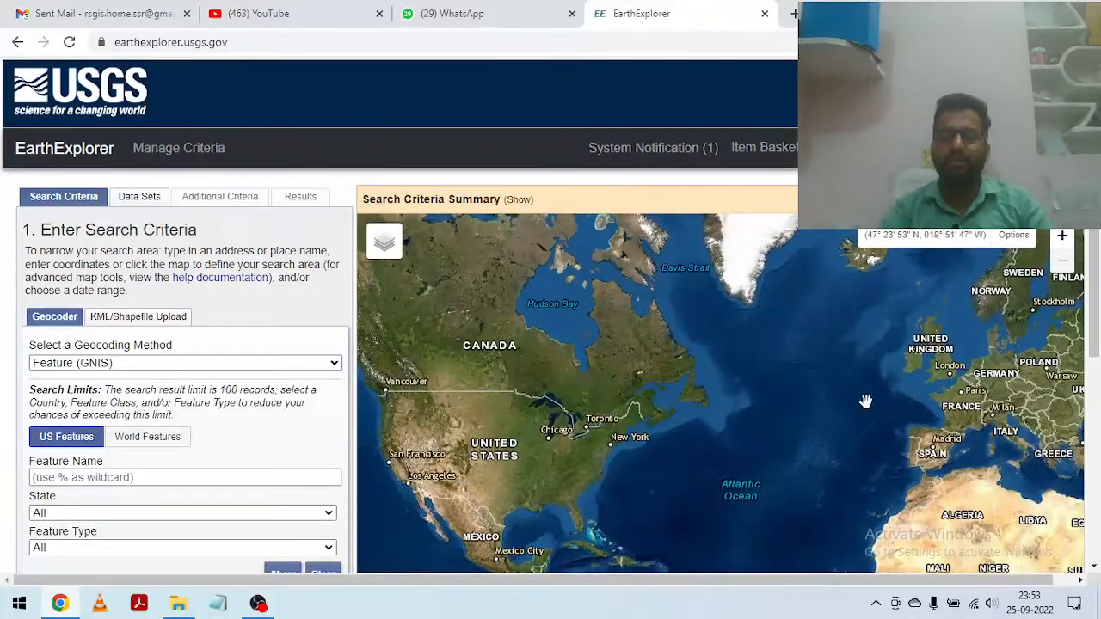
pyautogui.scroll(2, 865, 400)
pyautogui.moveTo(865, 401); pyautogui.dragTo(578, 335)
pyautogui.moveTo(804, 391); pyautogui.dragTo(605, 309)
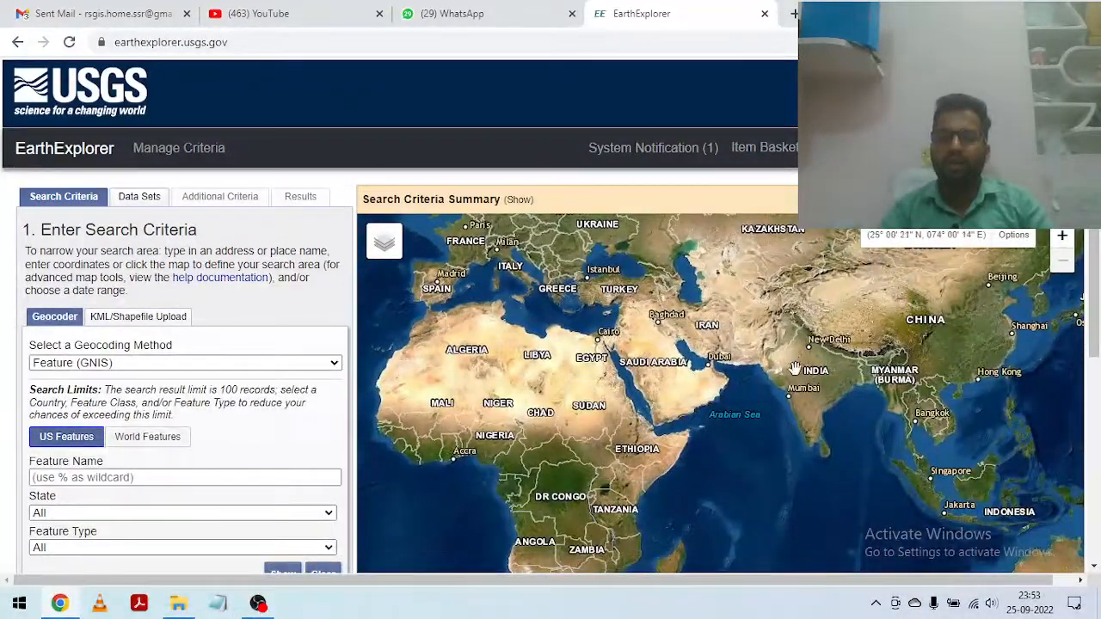
pyautogui.scroll(2, 833, 370)
pyautogui.moveTo(833, 370); pyautogui.dragTo(751, 420)
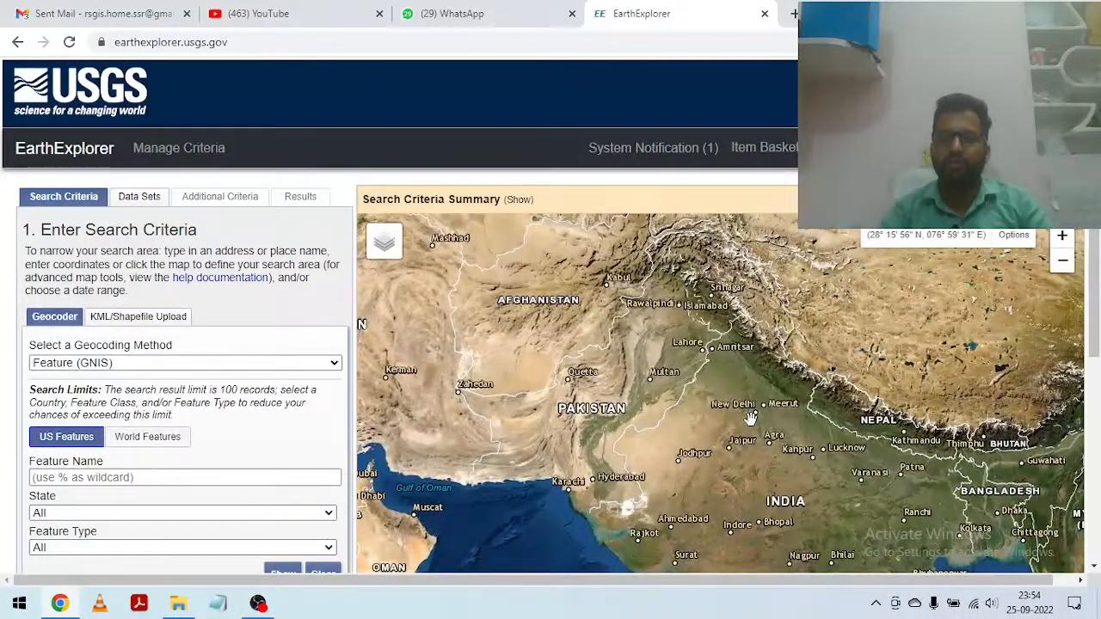
pyautogui.scroll(2, 751, 411)
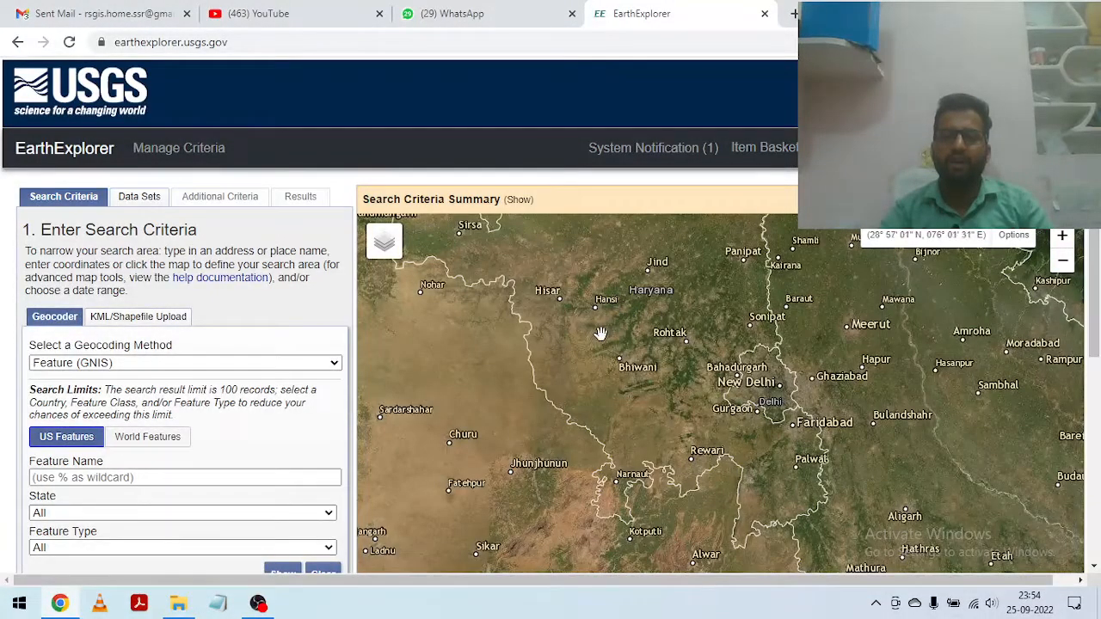
pyautogui.scroll(2, 539, 316)
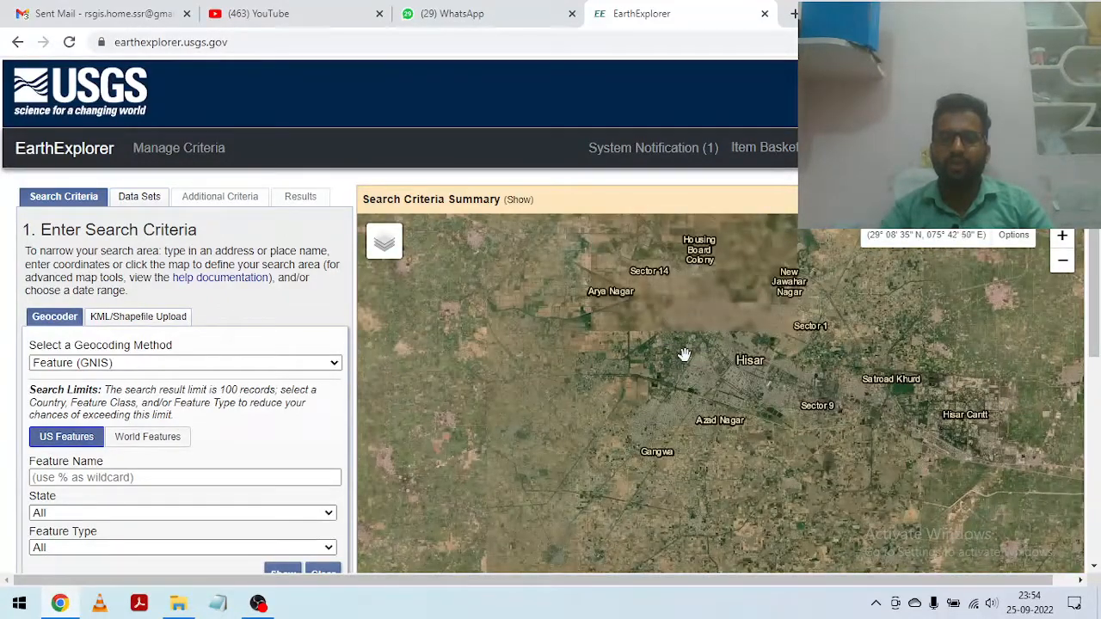
# Step: Examine the satellite imagery west of central Hisar around the College of Science and the Centre of Food Science & Technology
pyautogui.scroll(1, 663, 355)
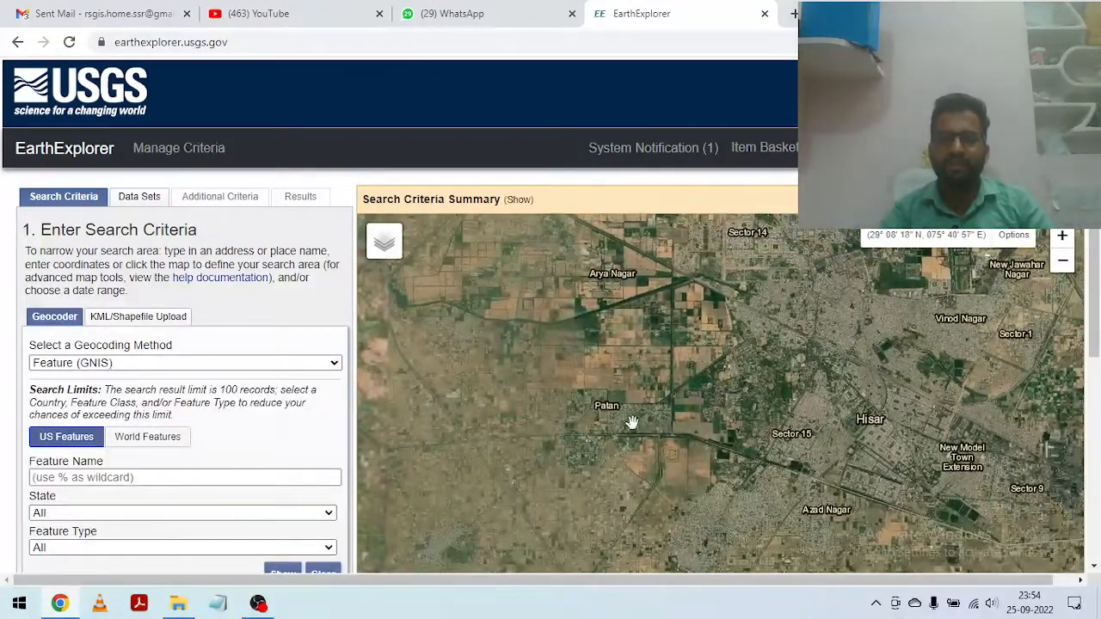
pyautogui.moveTo(673, 325); pyautogui.dragTo(677, 378)
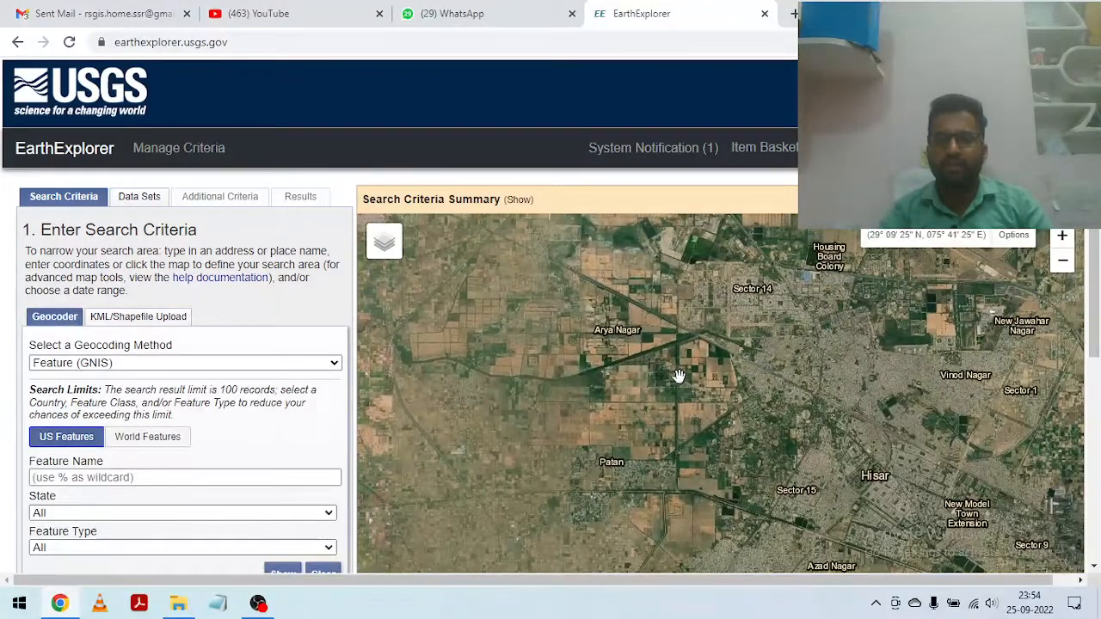
pyautogui.moveTo(795, 412); pyautogui.dragTo(743, 302)
pyautogui.scroll(1, 756, 382)
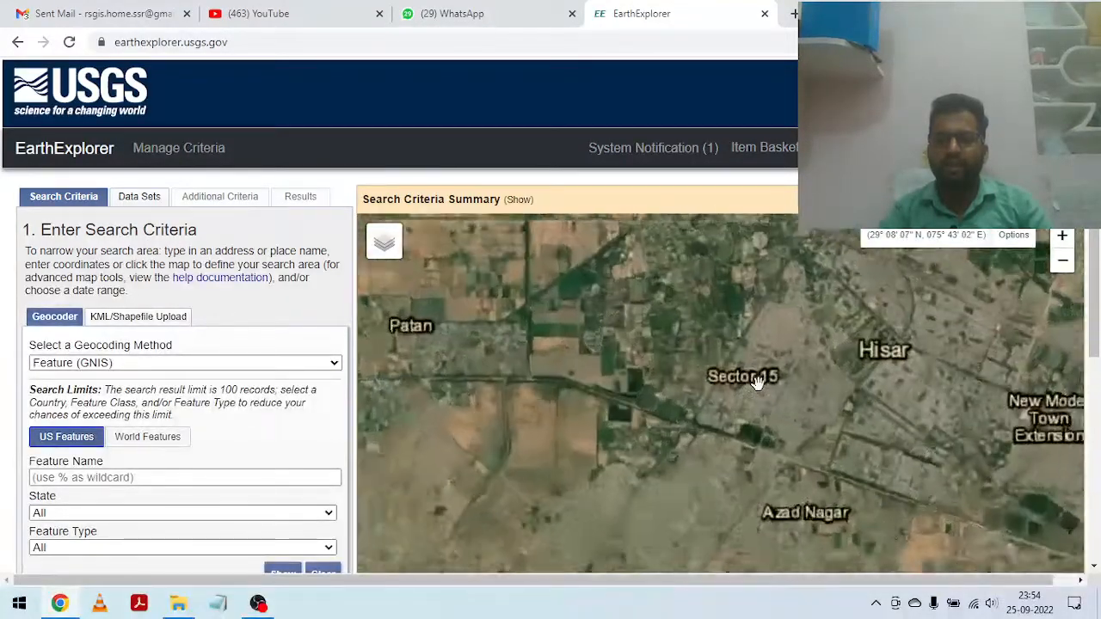
pyautogui.scroll(2, 852, 344)
pyautogui.scroll(-2, 851, 345)
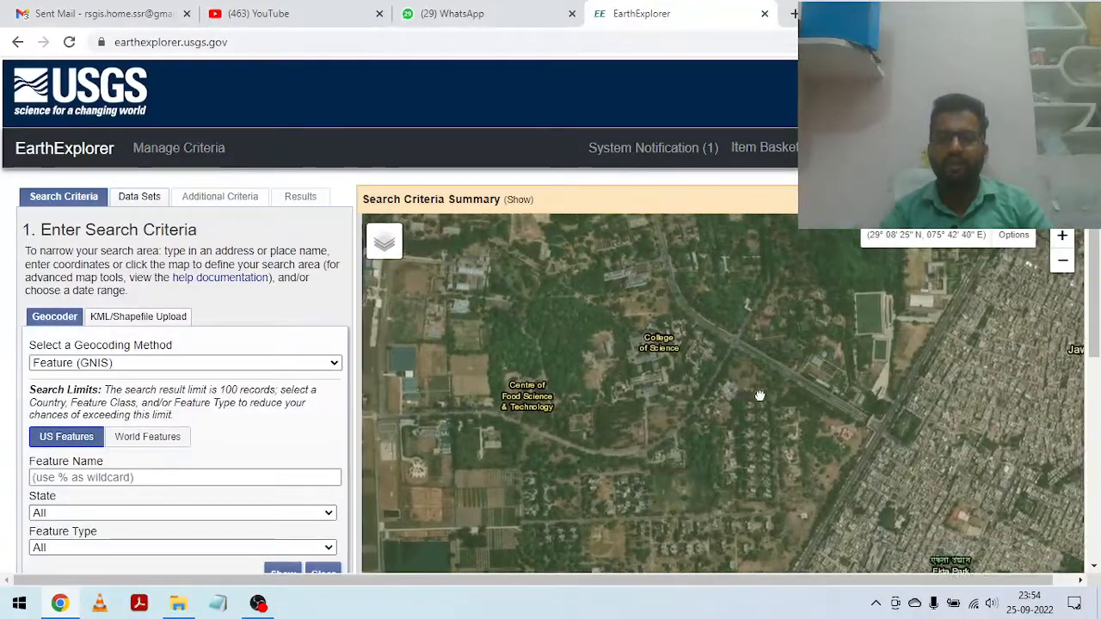
pyautogui.scroll(1, 701, 344)
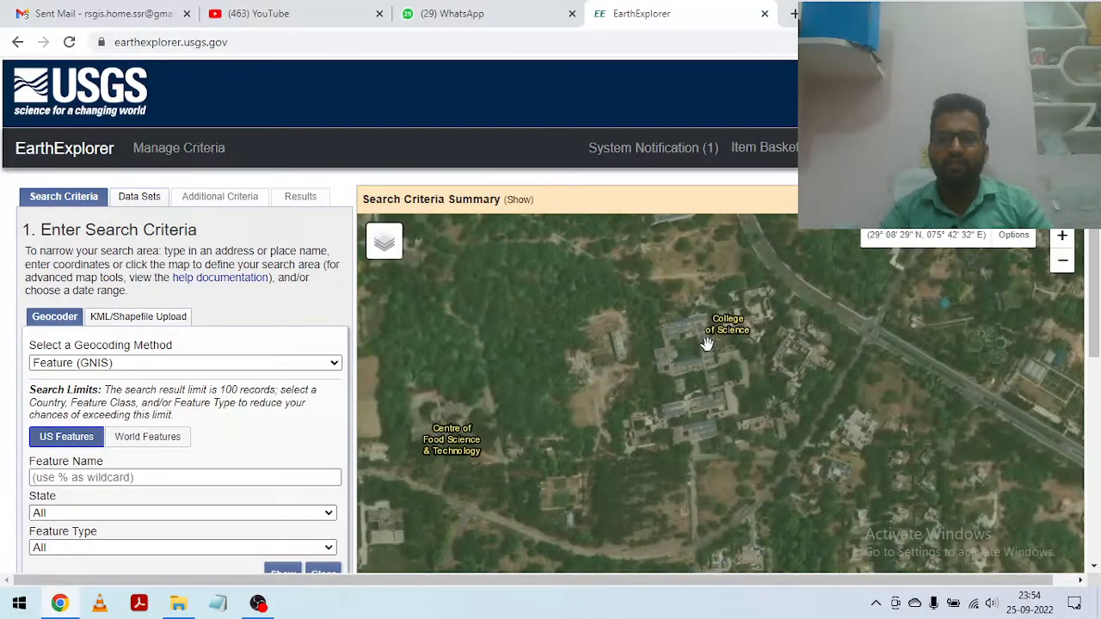
pyautogui.moveTo(561, 426); pyautogui.dragTo(675, 386)
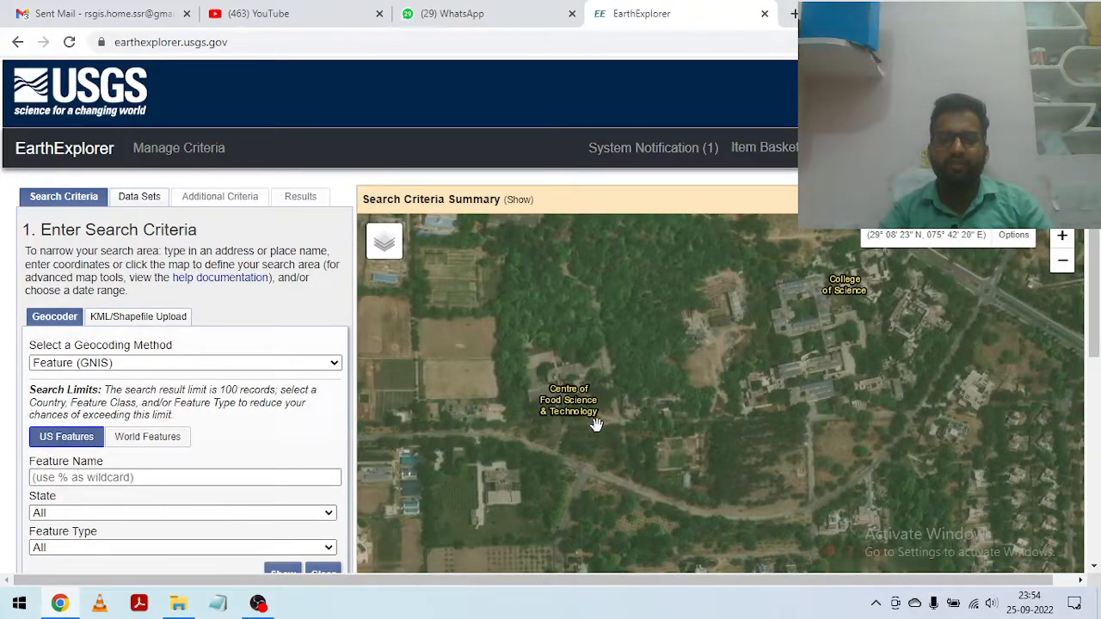
pyautogui.scroll(-1, 561, 438)
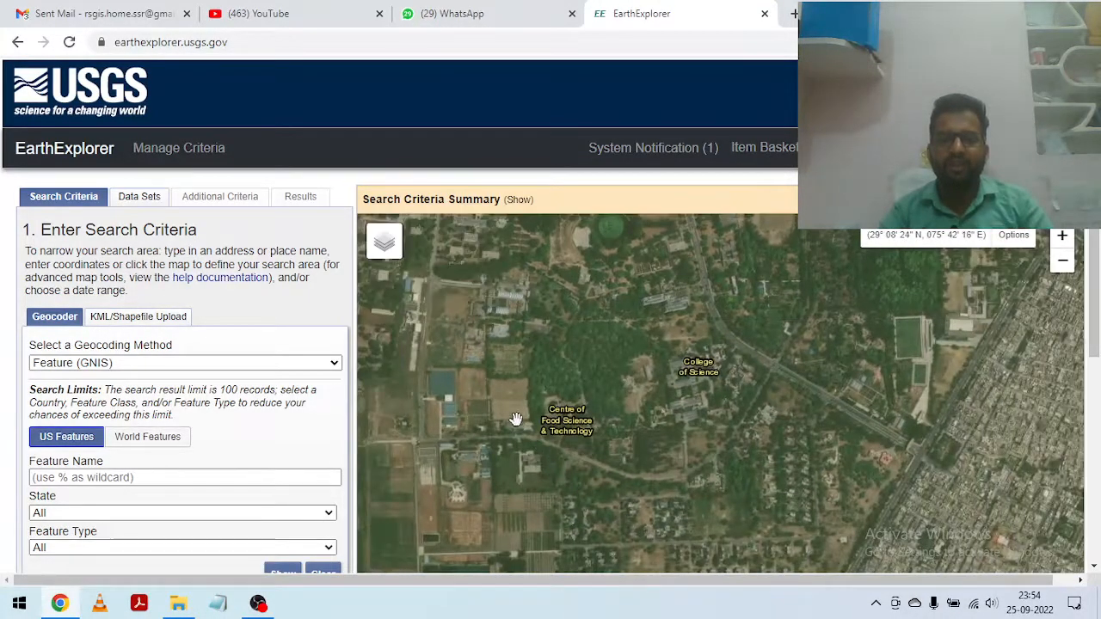
pyautogui.moveTo(510, 387); pyautogui.dragTo(621, 328)
pyautogui.moveTo(608, 282); pyautogui.dragTo(607, 373)
pyautogui.scroll(2, 638, 524)
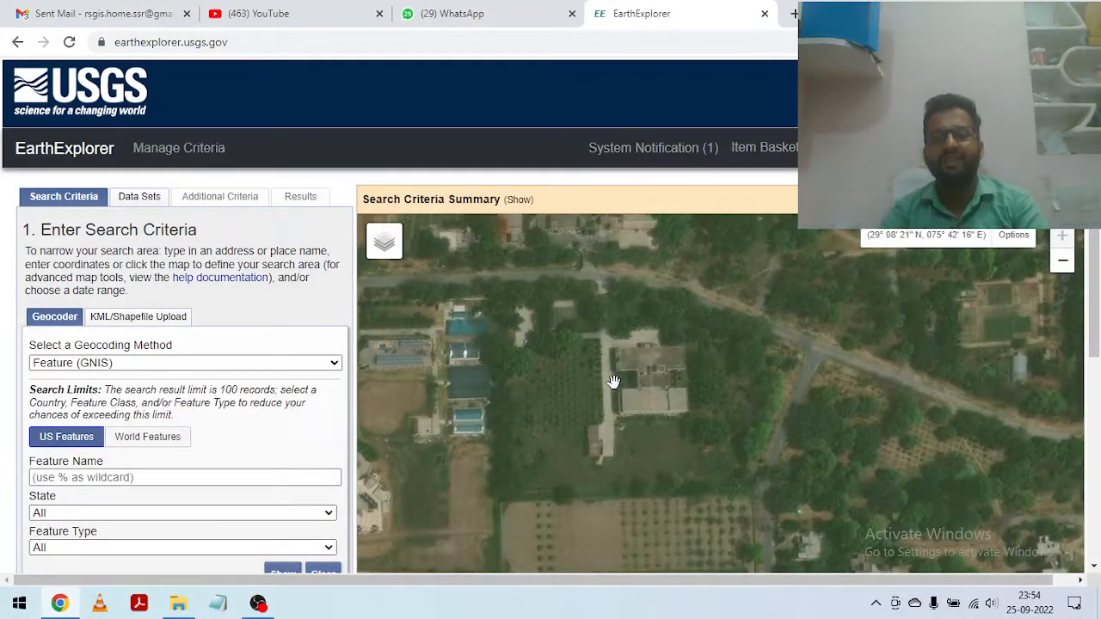
pyautogui.scroll(-2, 613, 381)
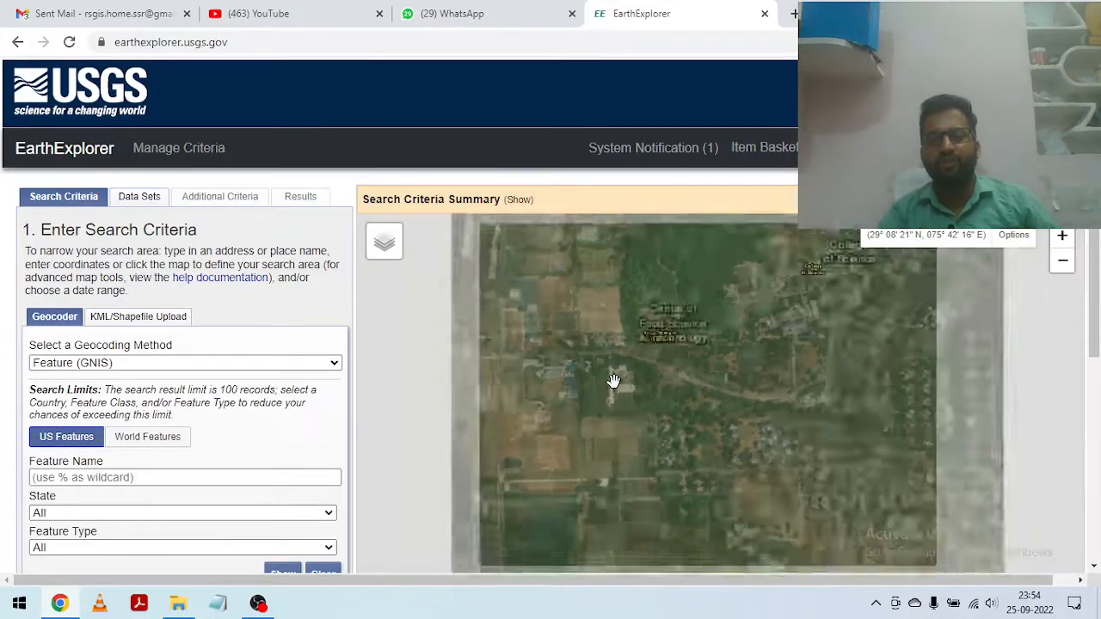
# Step: Outline a four-corner search polygon around Hisar on the map, spanning about 29°06' to 29°09' N and 075°41' to 075°46' E
pyautogui.scroll(-4, 570, 362)
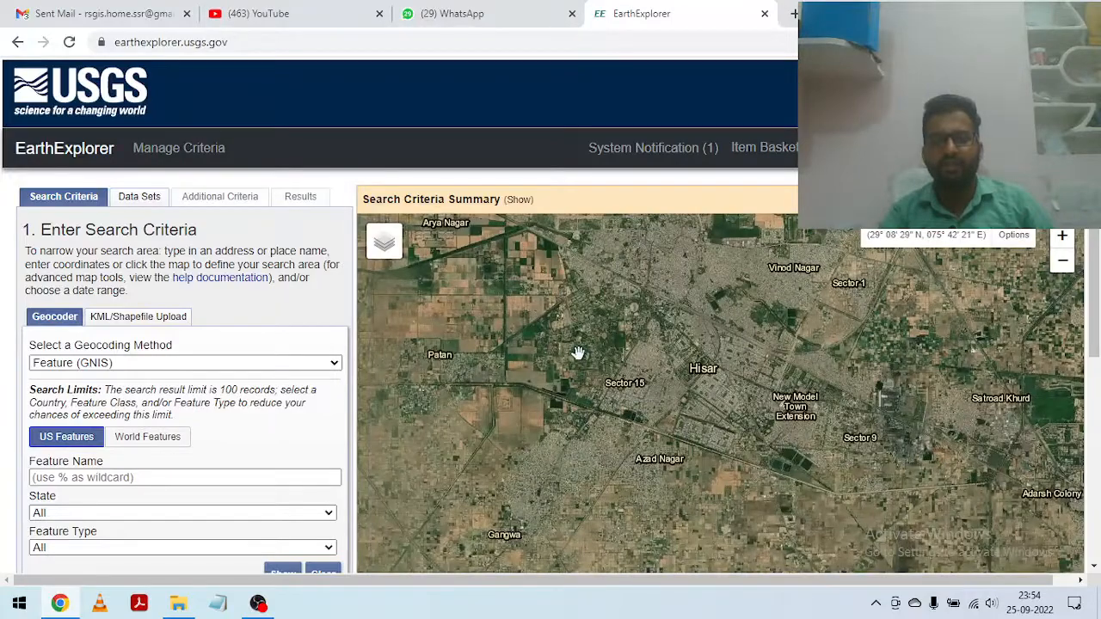
pyautogui.click(552, 323)
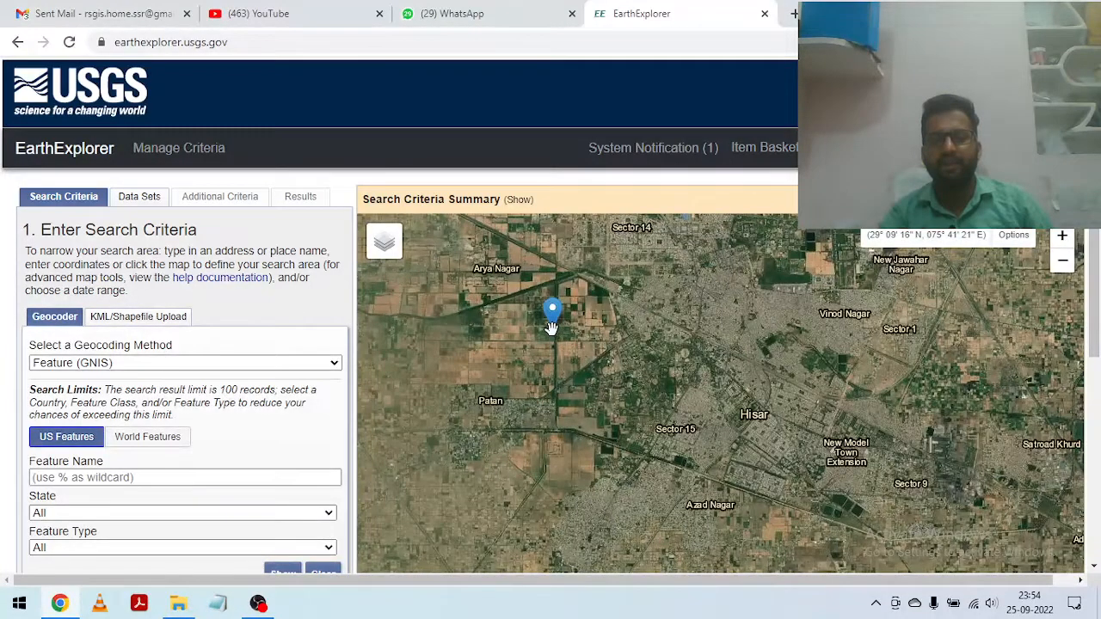
pyautogui.click(952, 344)
pyautogui.moveTo(855, 479); pyautogui.dragTo(869, 426)
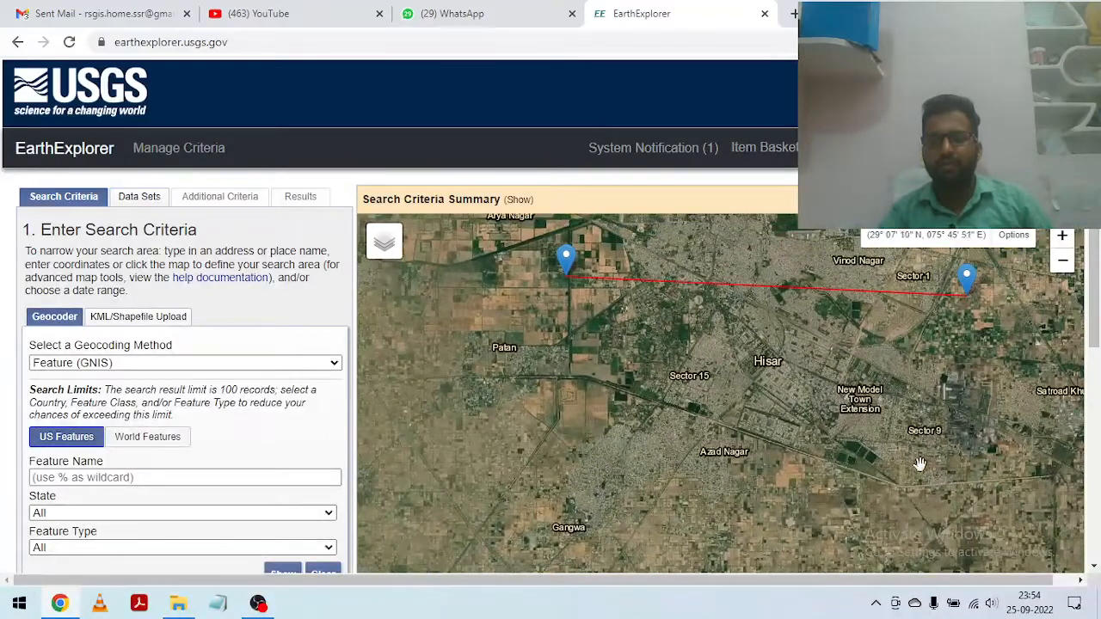
pyautogui.click(928, 532)
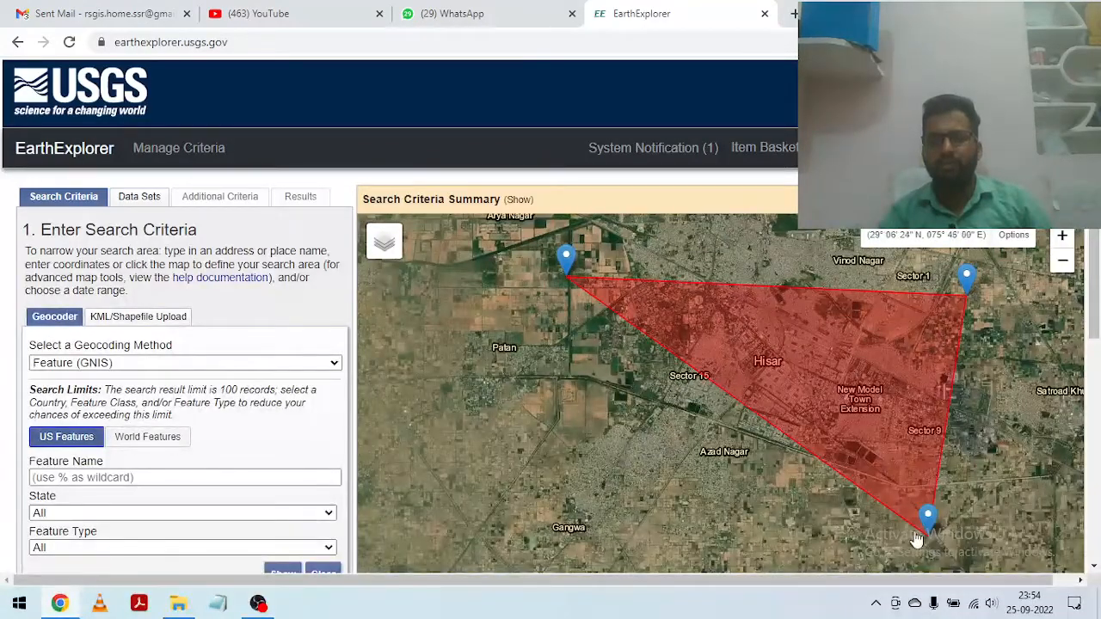
pyautogui.click(575, 490)
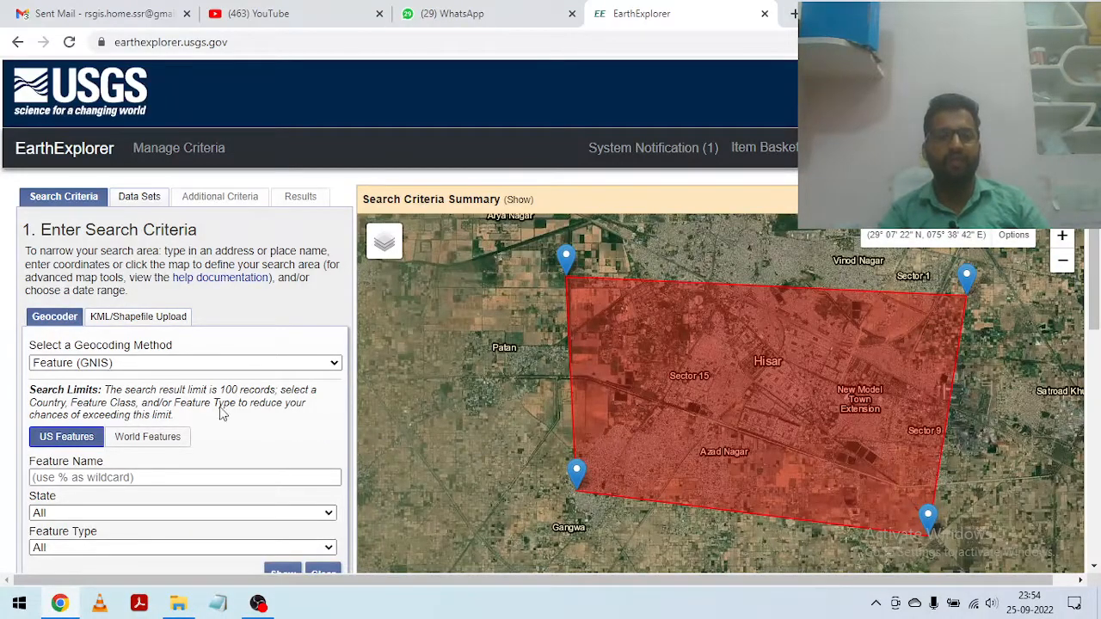
# Step: Set the start of the search date range to 03/01/2022
pyautogui.scroll(-1, 158, 372)
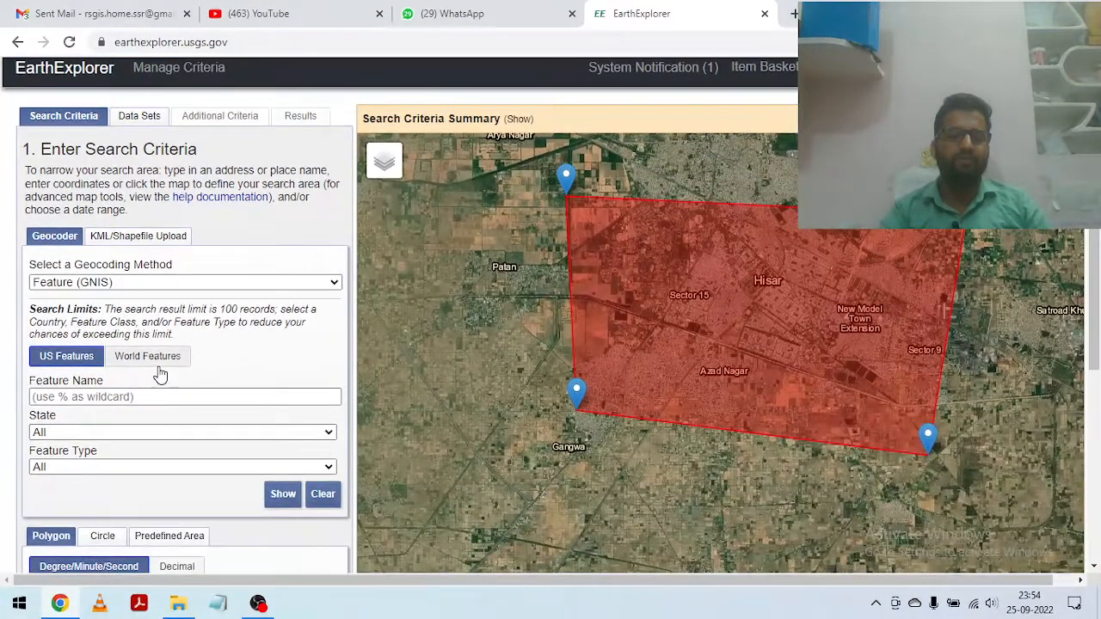
pyautogui.scroll(-2, 160, 372)
pyautogui.scroll(-3, 164, 372)
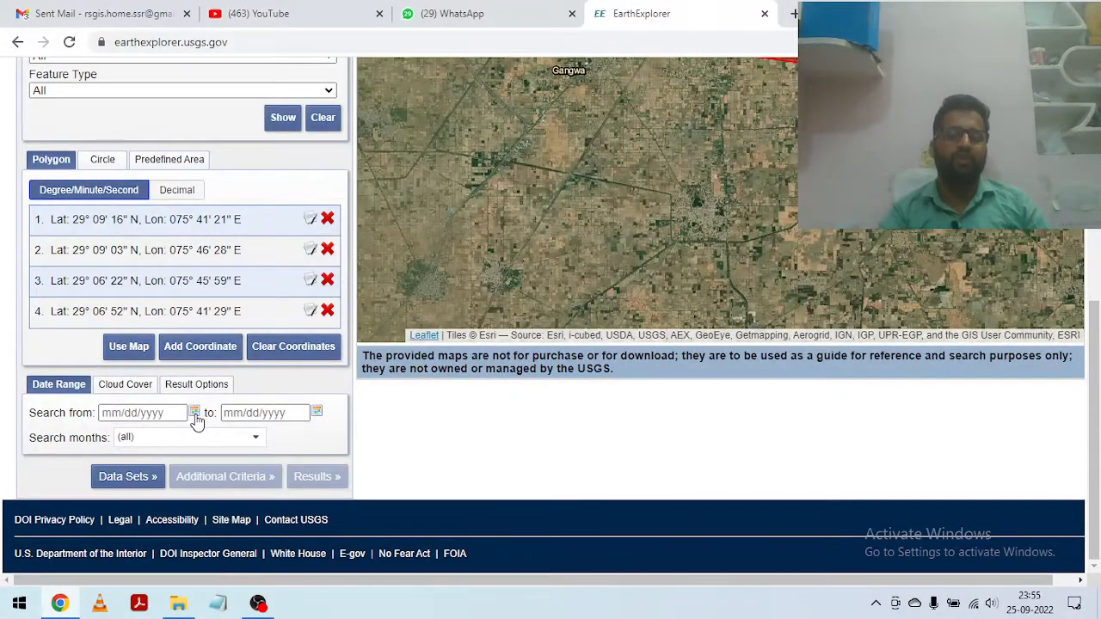
pyautogui.click(195, 414)
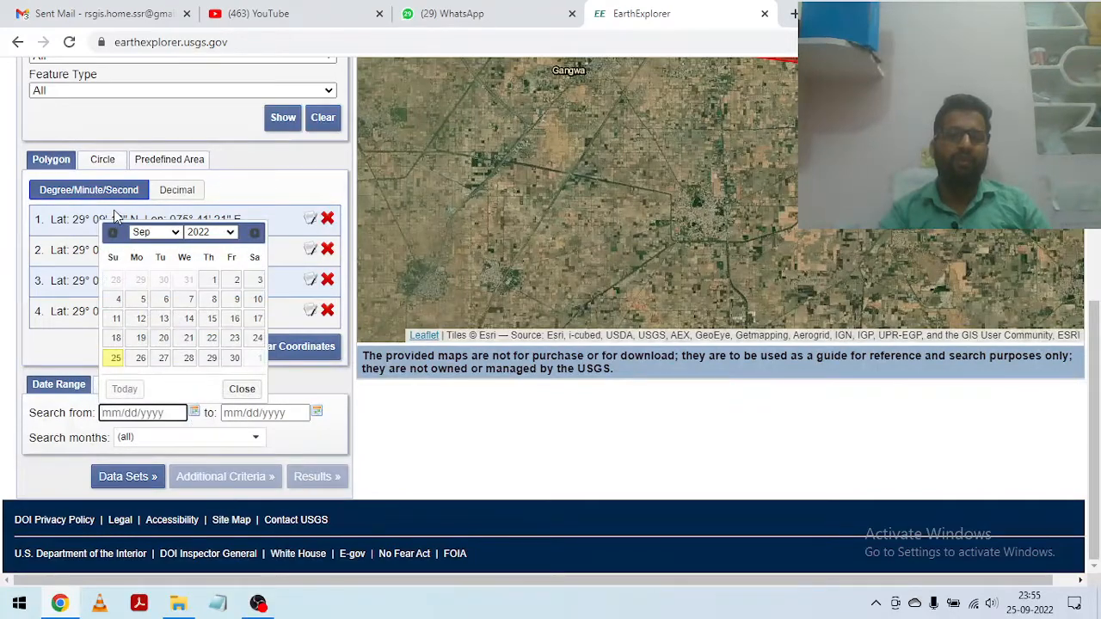
pyautogui.click(178, 234)
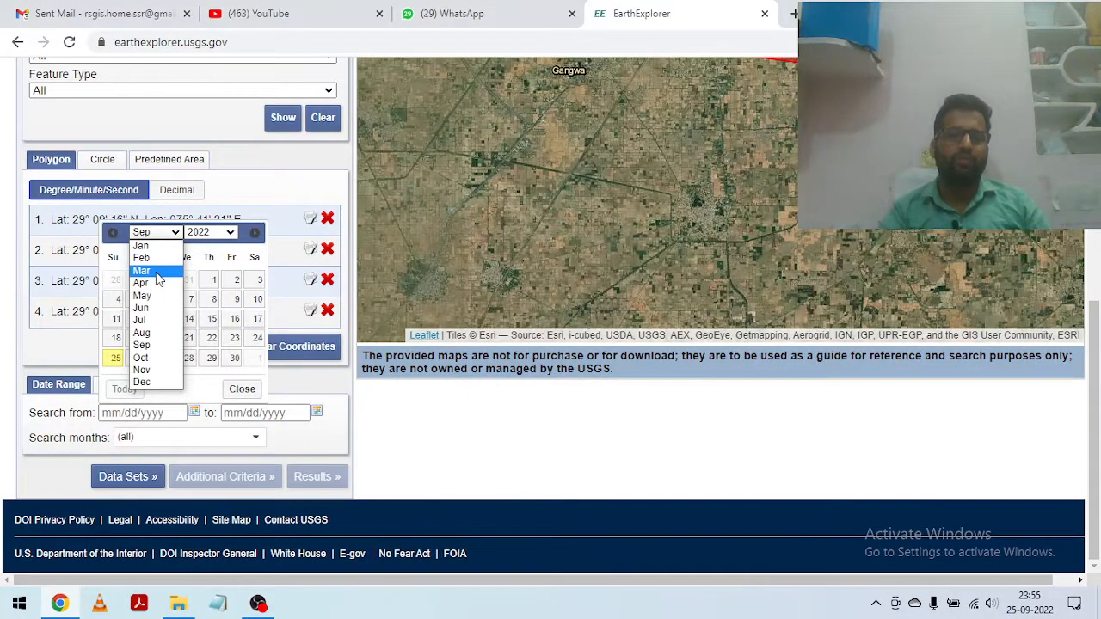
pyautogui.click(152, 271)
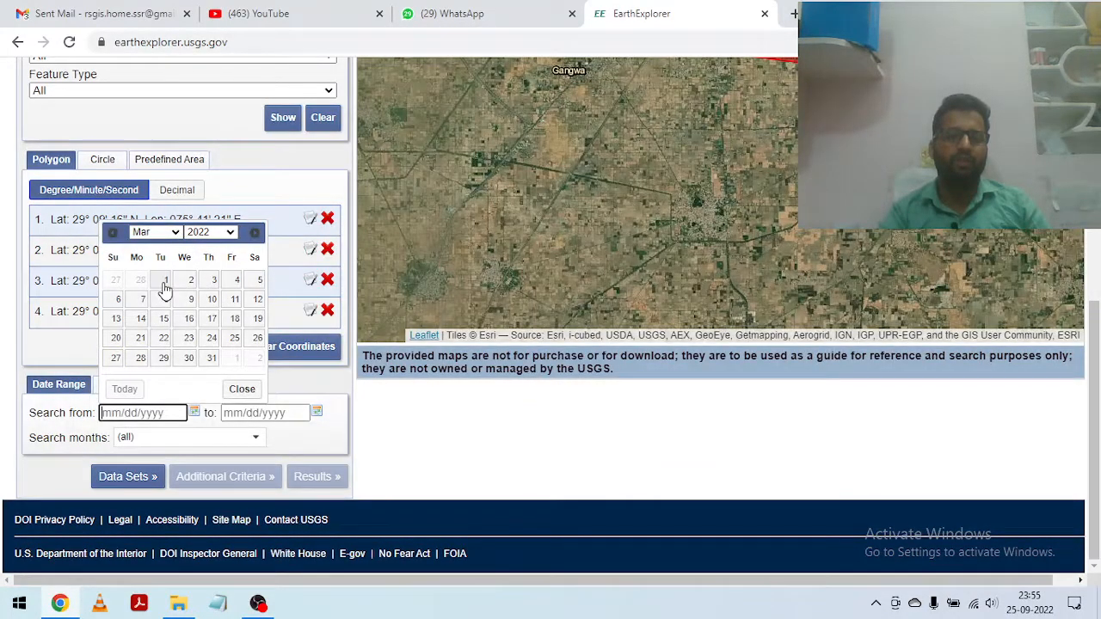
pyautogui.click(166, 284)
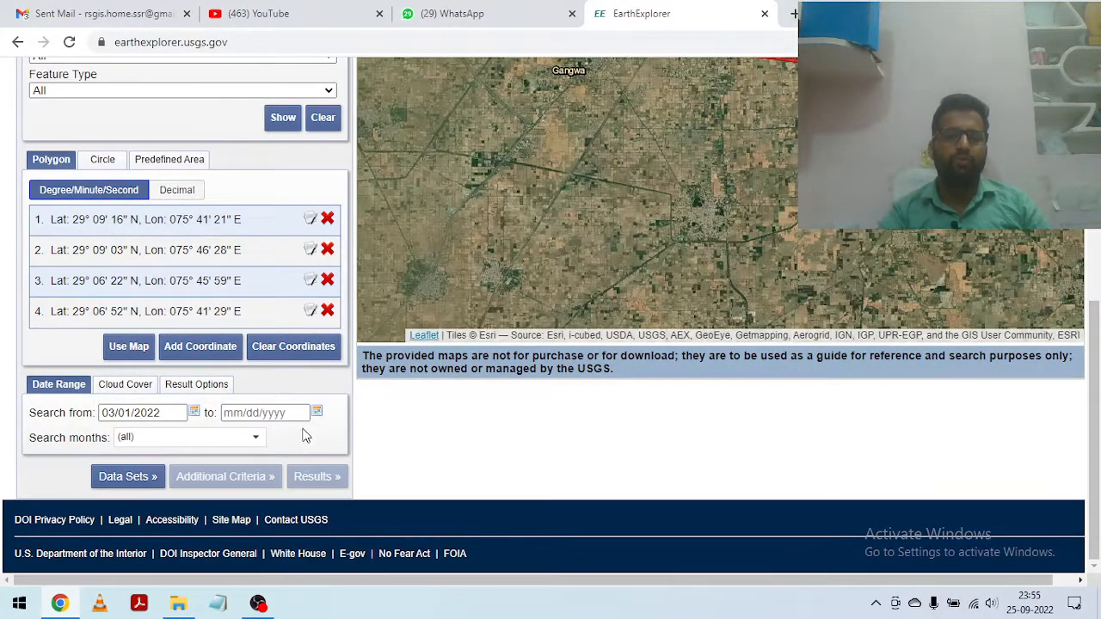
# Step: Set the end of the search date range to 03/31/2022
pyautogui.click(318, 414)
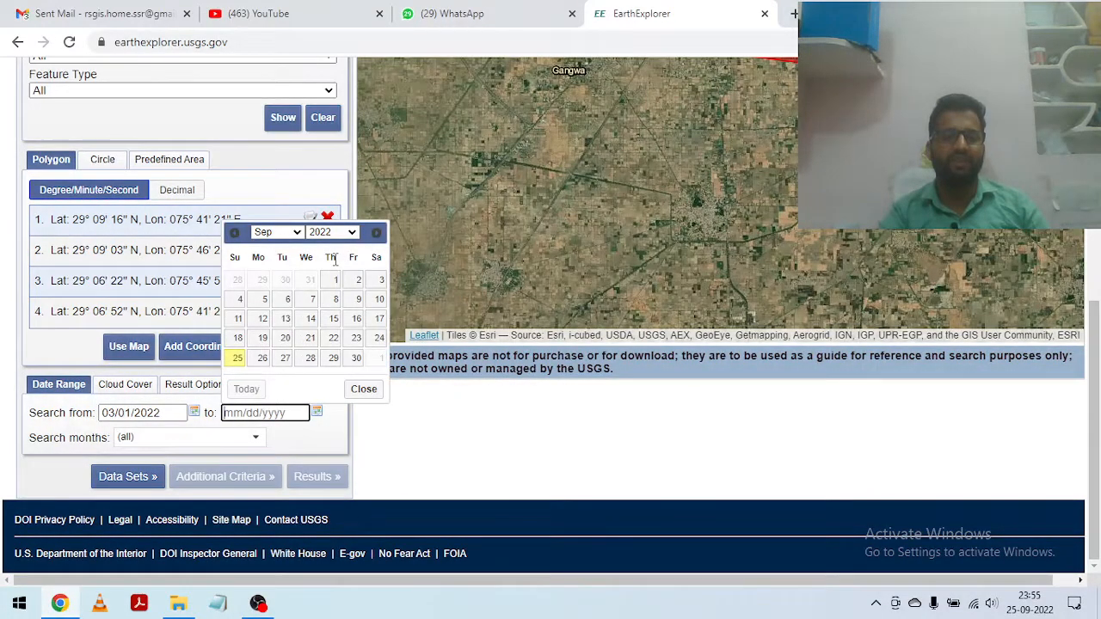
pyautogui.click(351, 233)
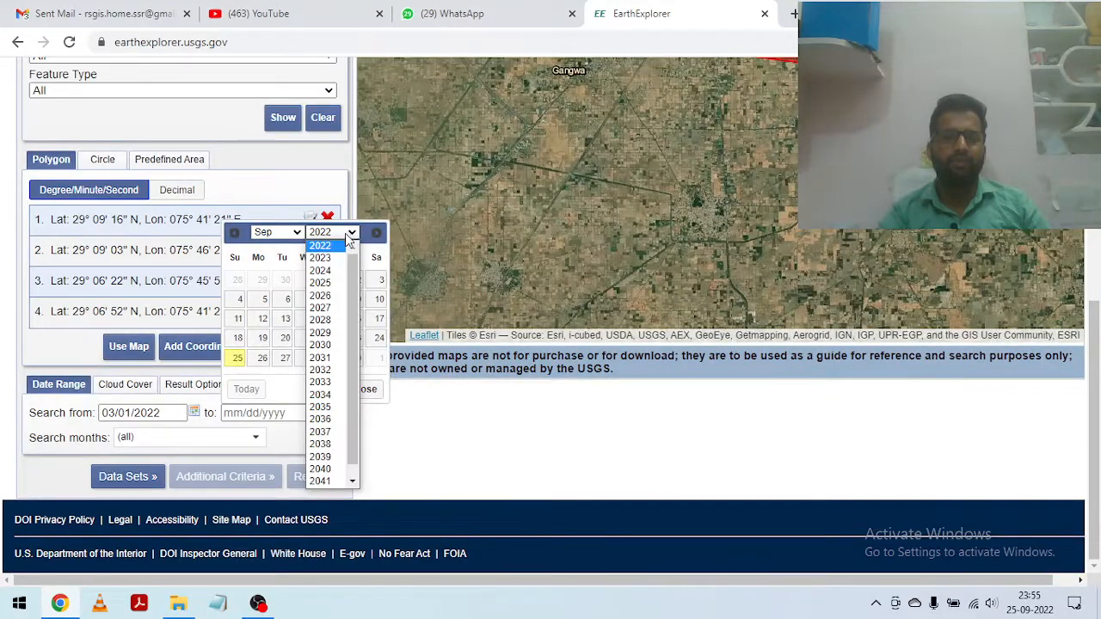
pyautogui.click(330, 245)
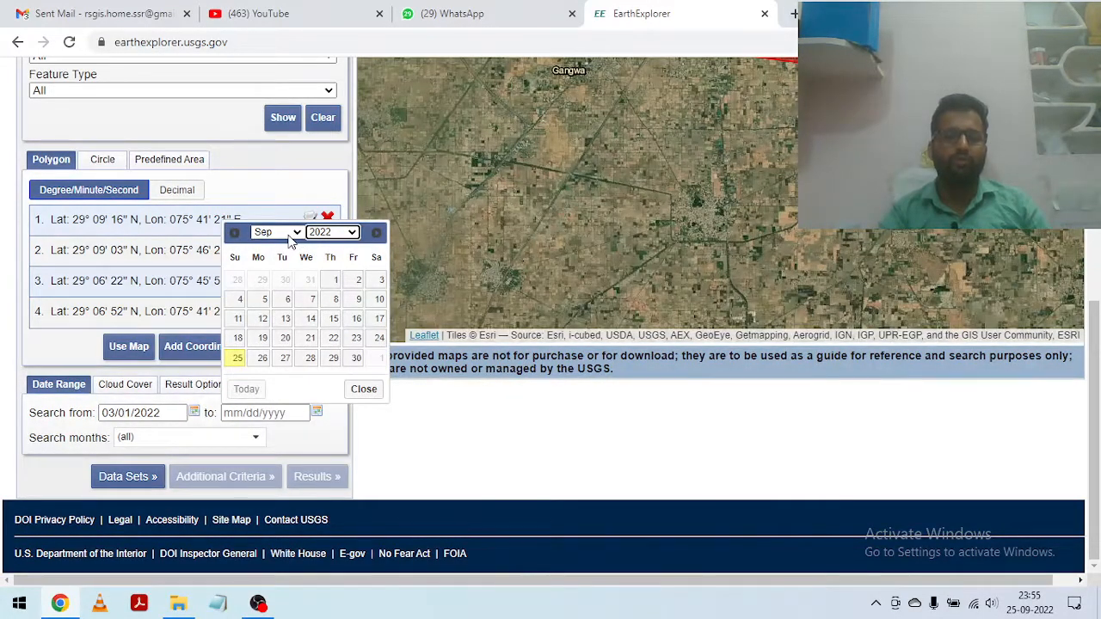
pyautogui.click(296, 234)
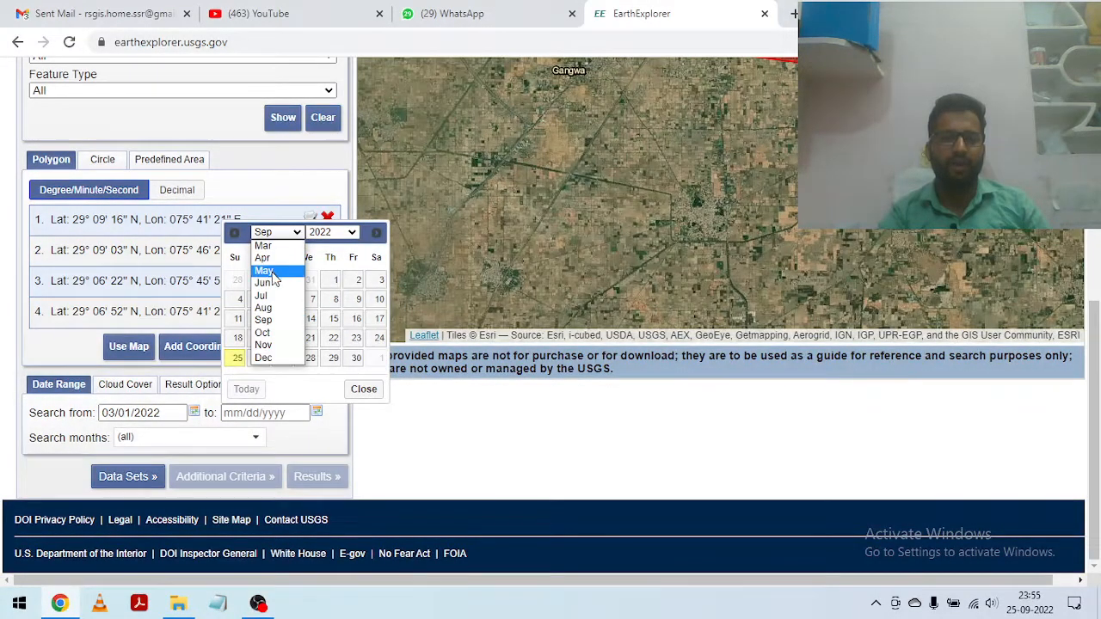
pyautogui.click(262, 245)
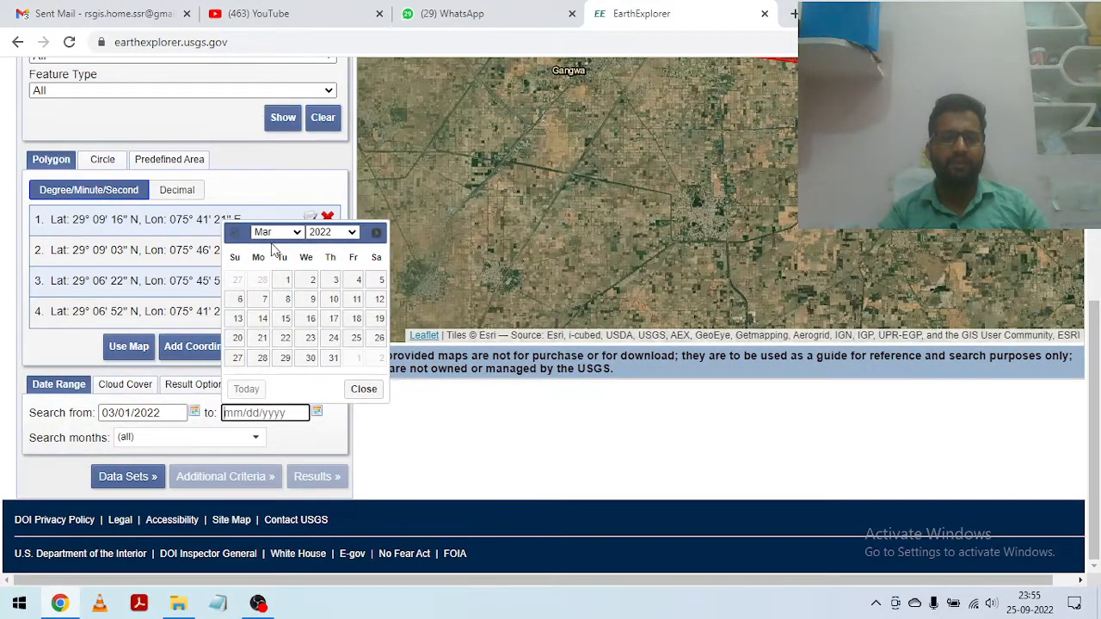
pyautogui.click(332, 358)
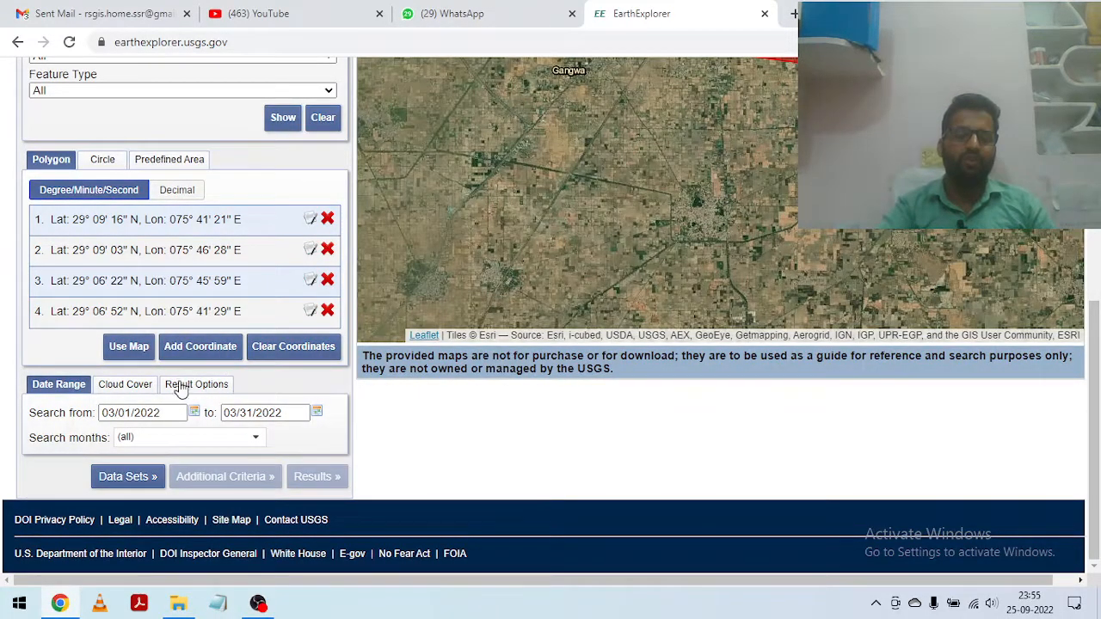
# Step: Select the Landsat 8-9 OLI/TIRS C2 L1 data set within Landsat Collection 2 Level-1
pyautogui.click(129, 477)
pyautogui.scroll(-1, 80, 264)
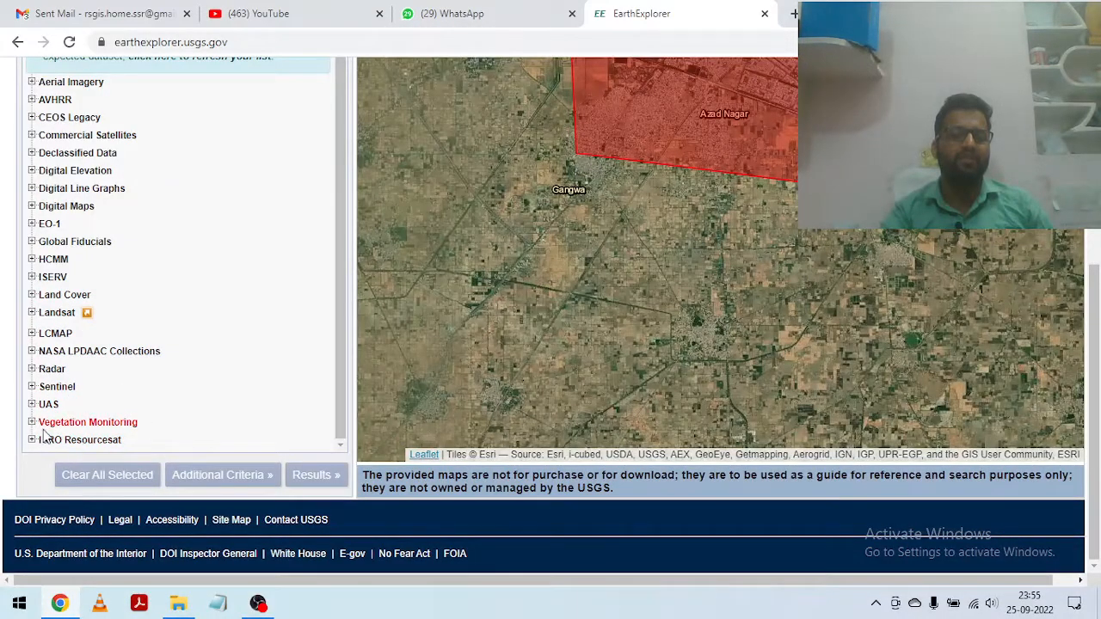
pyautogui.click(32, 312)
pyautogui.scroll(-1, 129, 286)
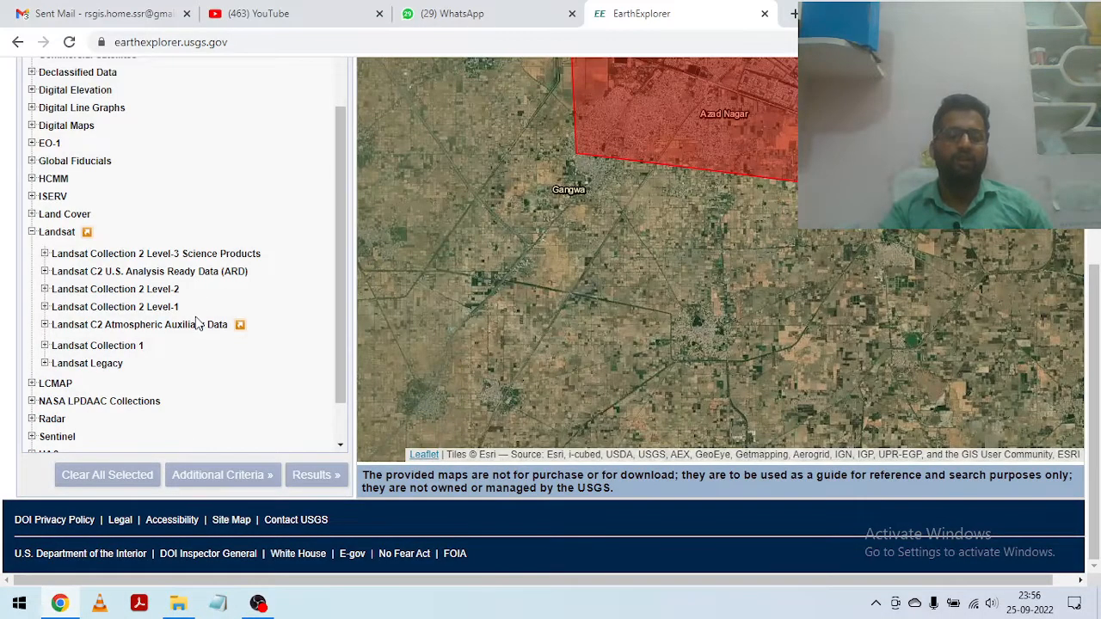
pyautogui.click(45, 307)
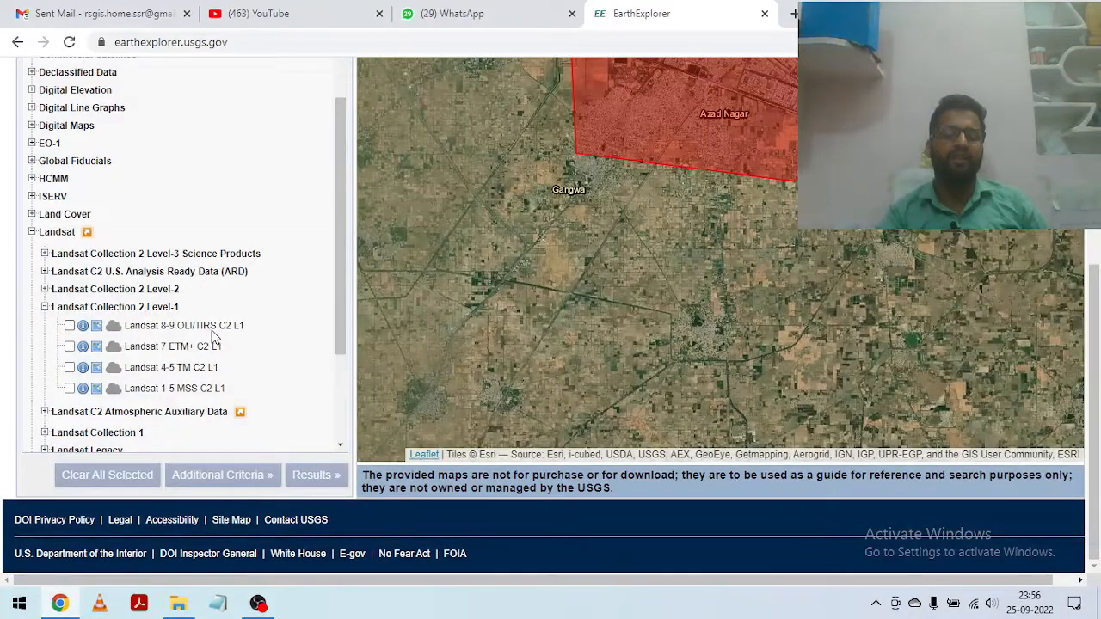
pyautogui.click(69, 325)
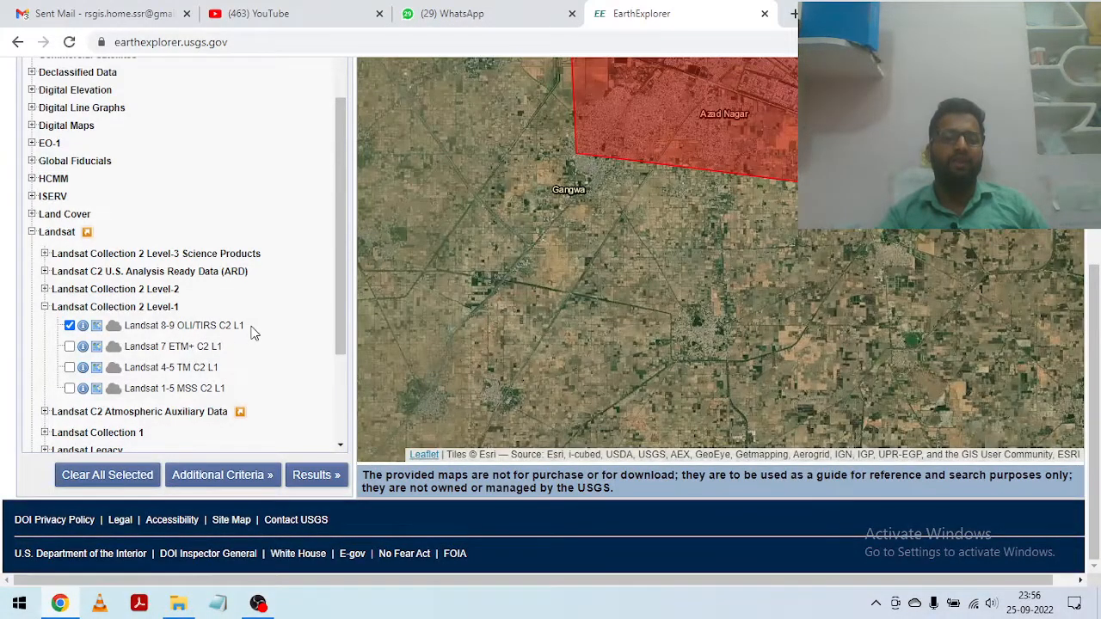
# Step: Limit Land Cloud Cover to a range of 0 to 10 in the additional criteria and run the scene search
pyautogui.scroll(-1, 191, 401)
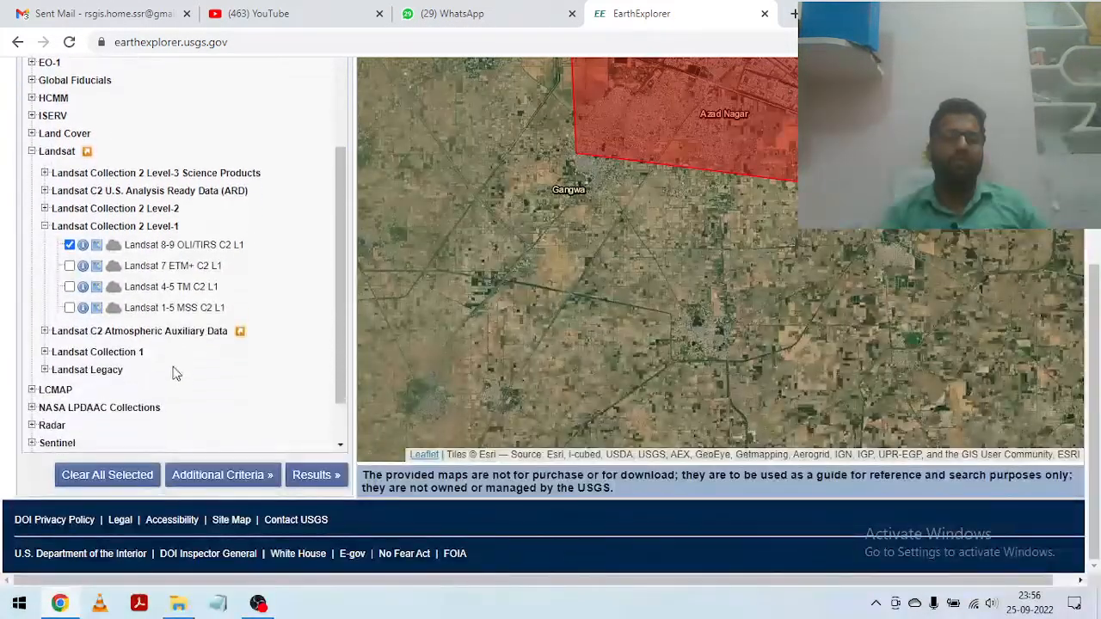
pyautogui.click(224, 476)
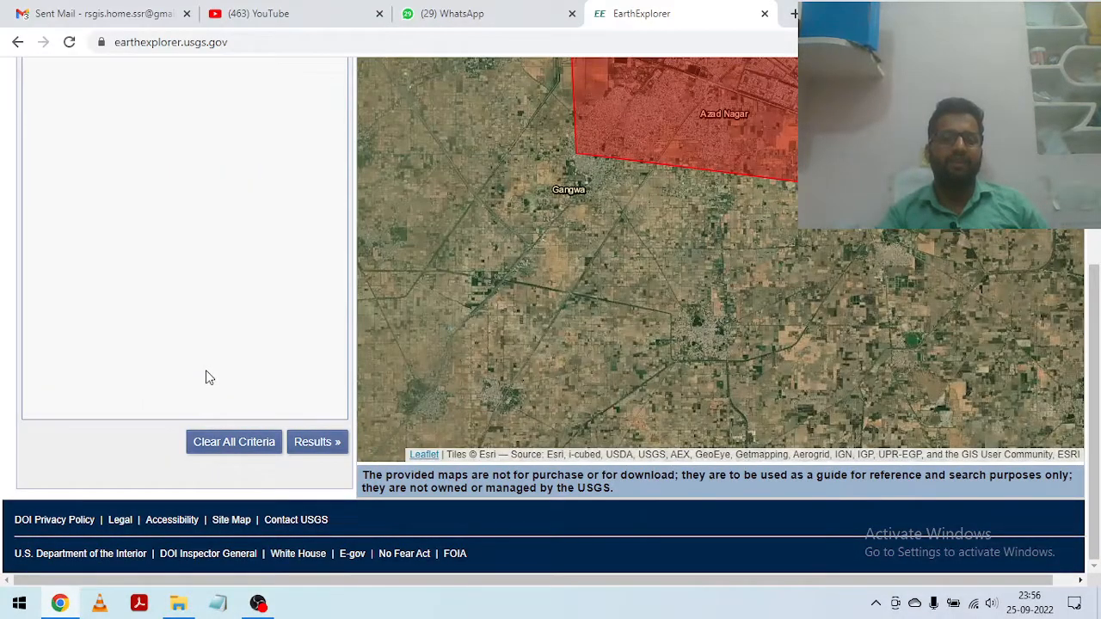
pyautogui.scroll(2, 147, 263)
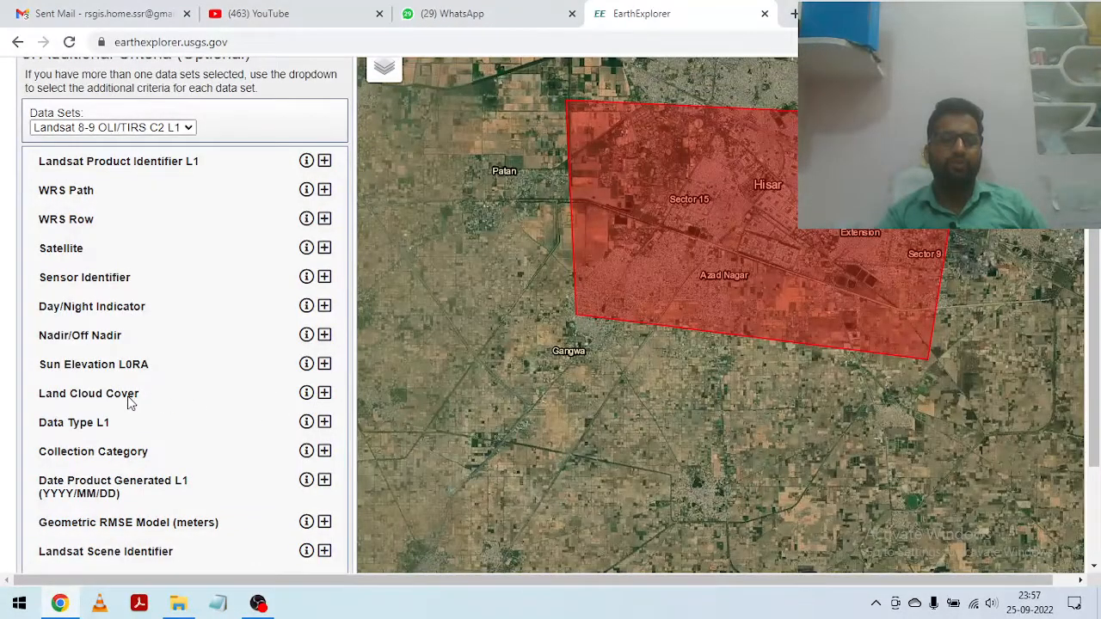
pyautogui.click(325, 393)
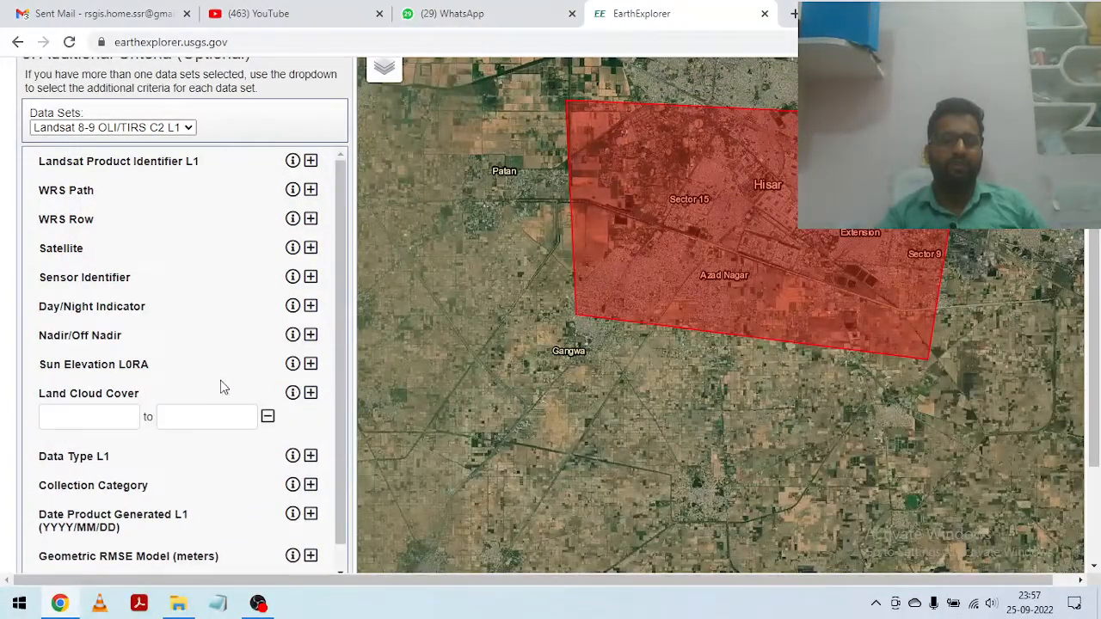
pyautogui.click(111, 418)
pyautogui.write('0')
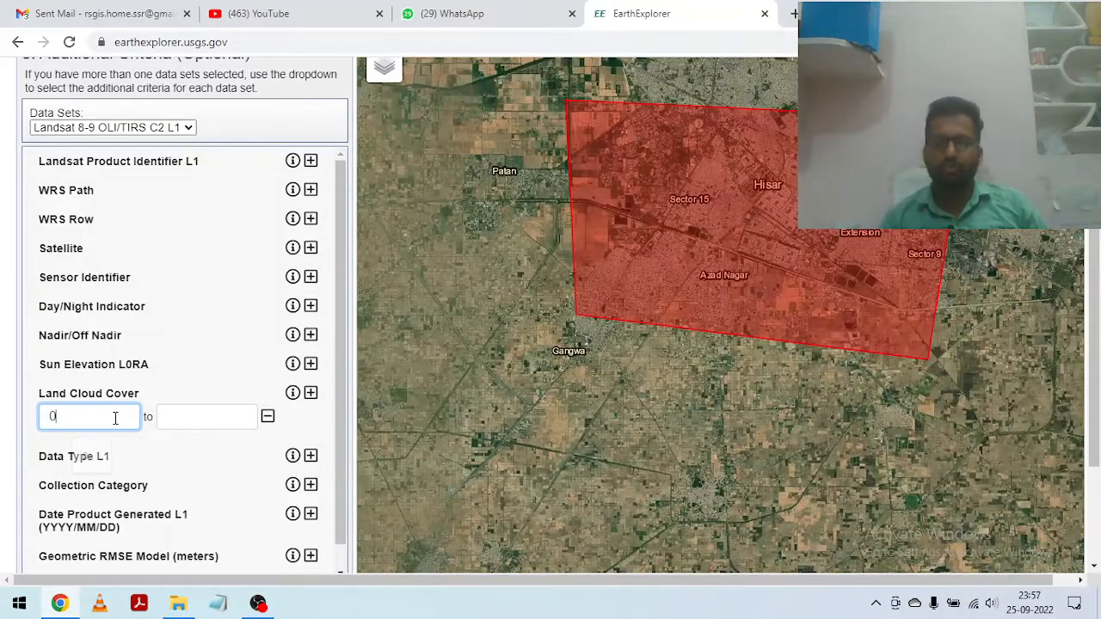
pyautogui.click(190, 416)
pyautogui.write('10')
pyautogui.scroll(-3, 204, 351)
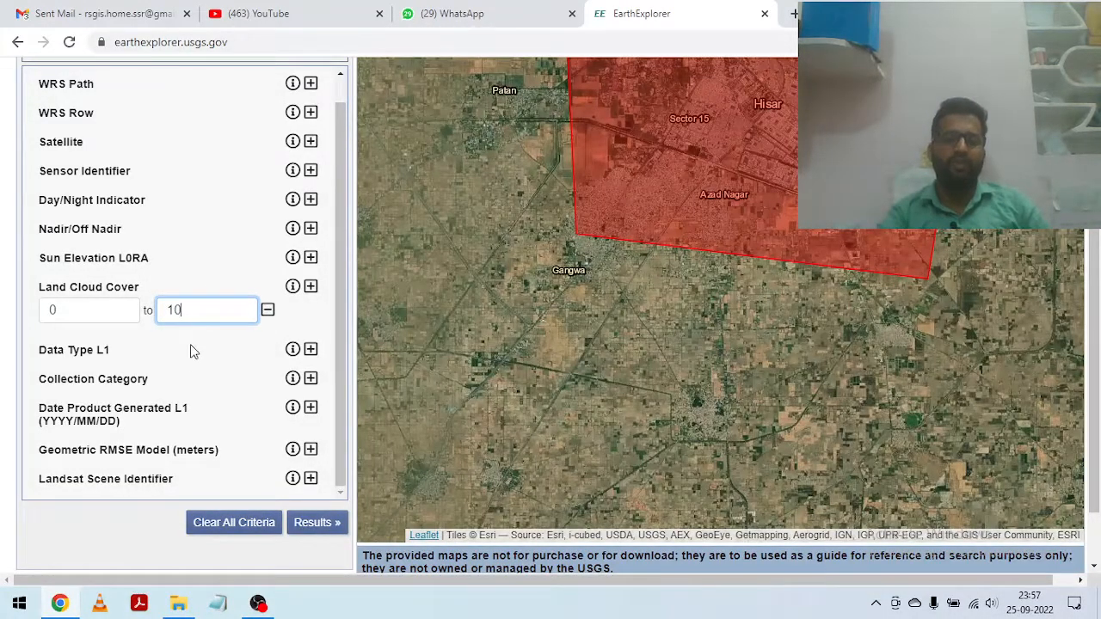
pyautogui.click(320, 526)
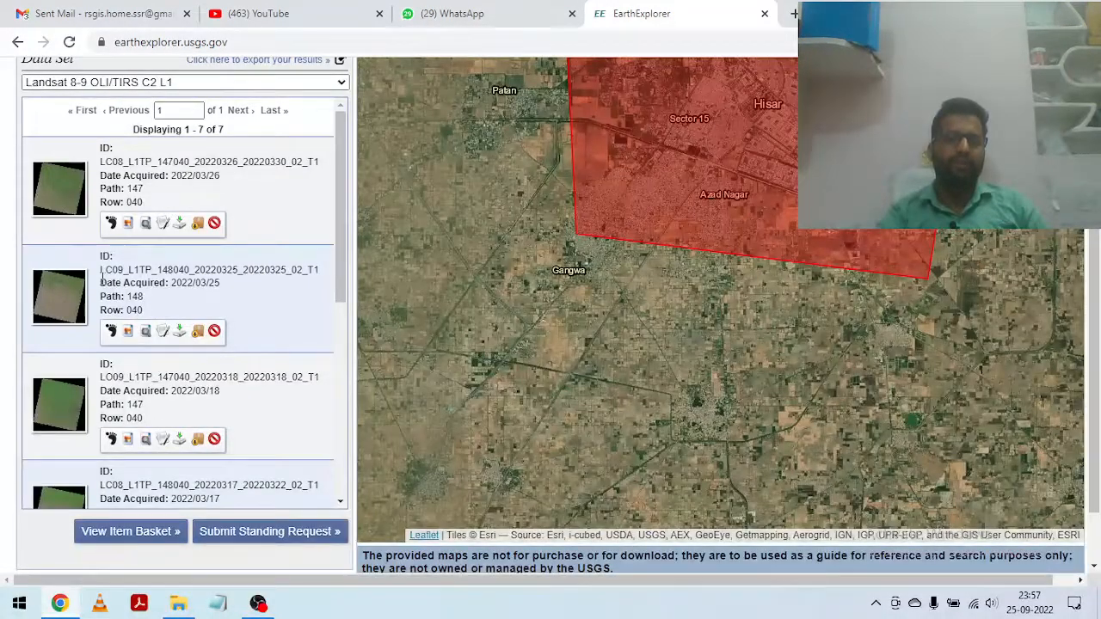
# Step: Review the acquisition dates, paths and rows of the Landsat 8-9 scenes in the search results
pyautogui.scroll(1, 102, 279)
pyautogui.scroll(-5, 140, 337)
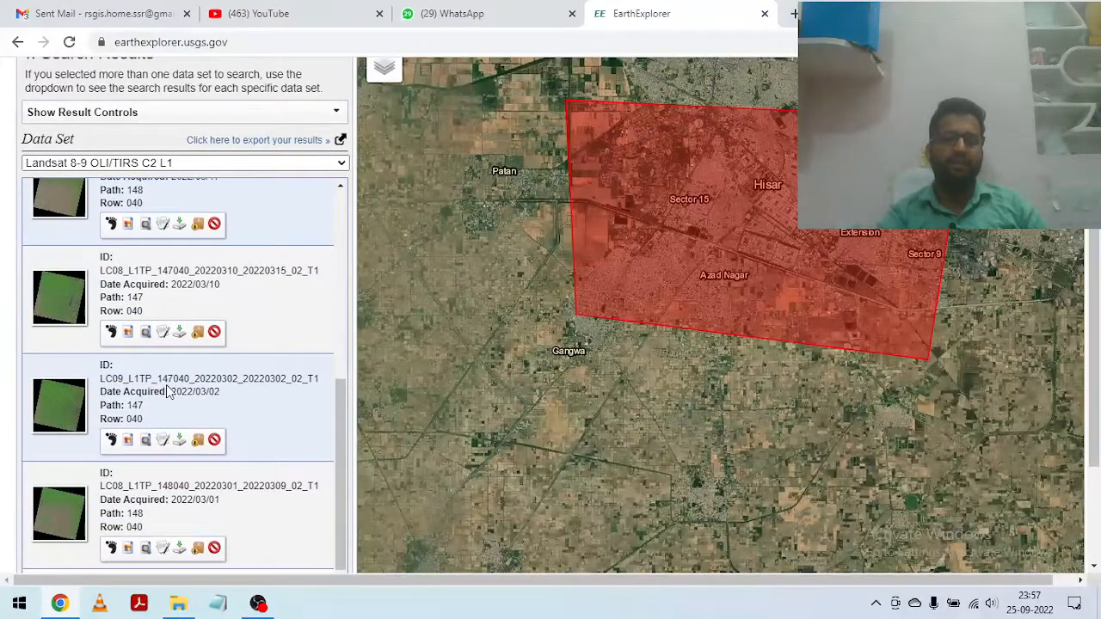
pyautogui.scroll(-1, 168, 392)
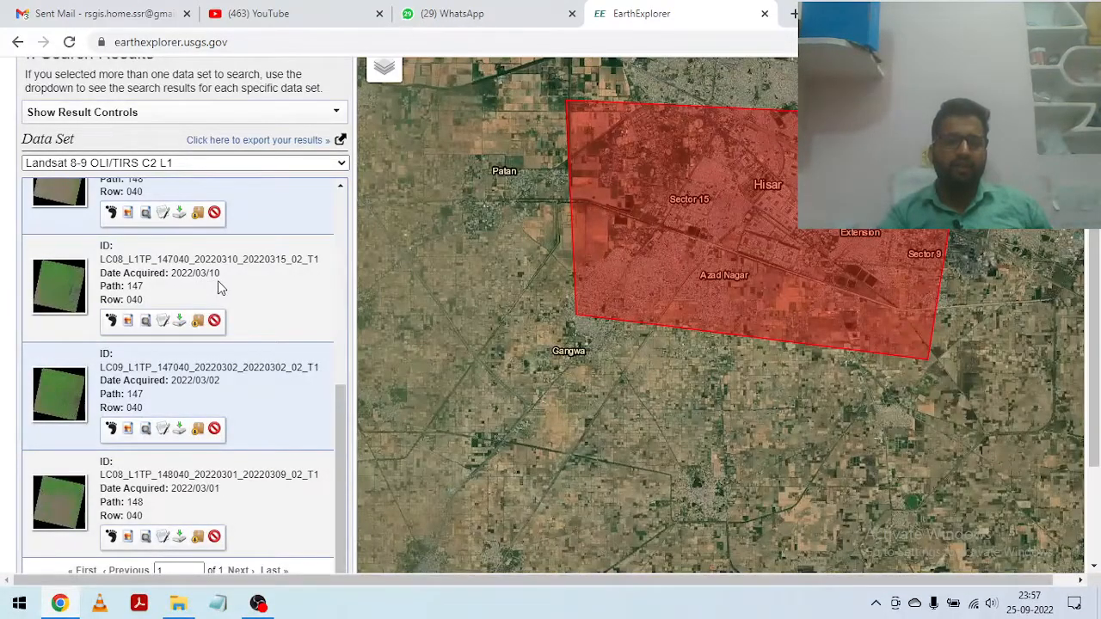
pyautogui.scroll(1, 177, 288)
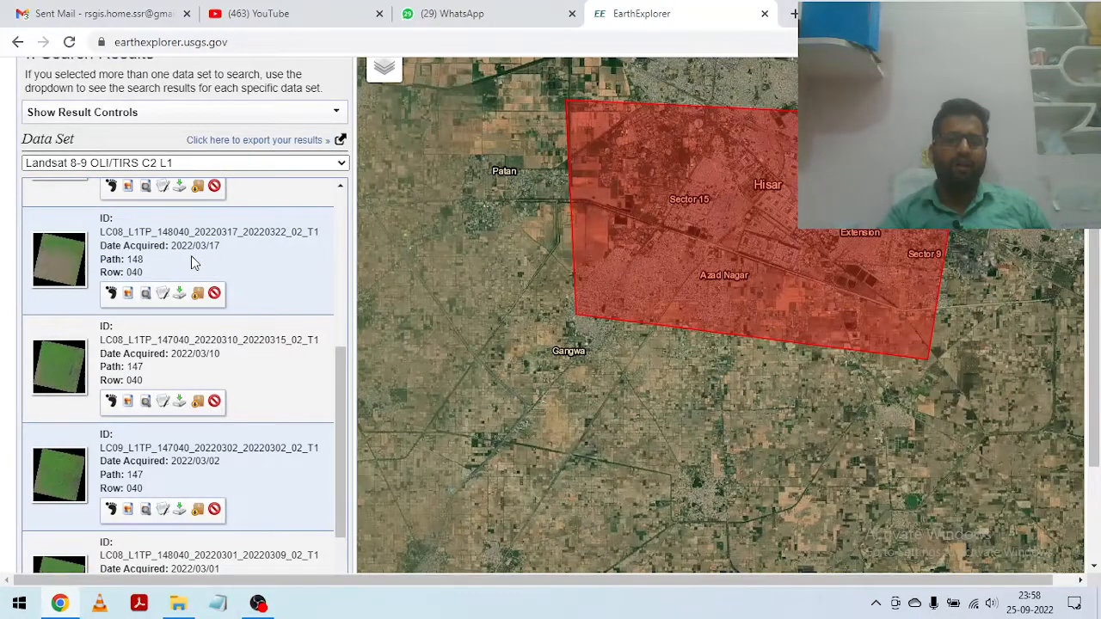
pyautogui.scroll(1, 183, 276)
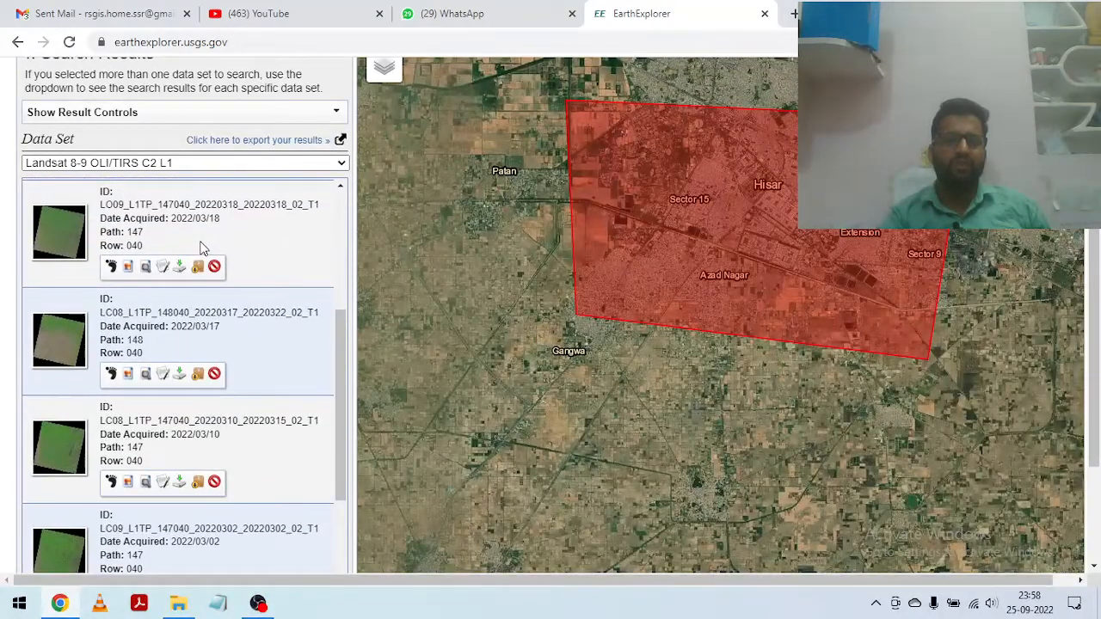
pyautogui.scroll(3, 206, 238)
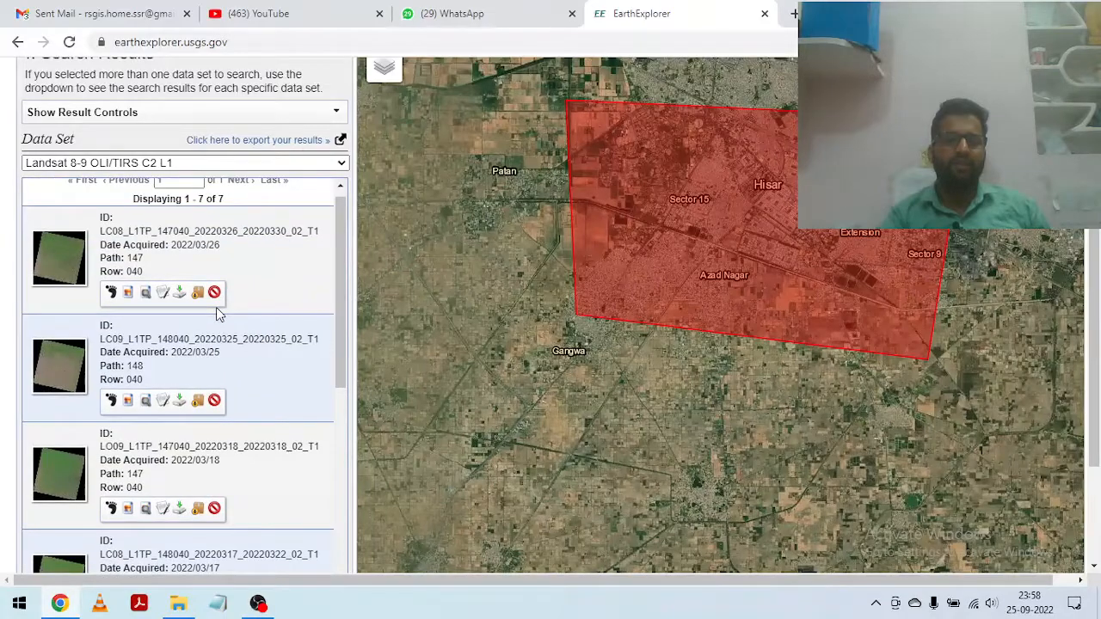
pyautogui.scroll(-1, 222, 296)
pyautogui.scroll(2, 219, 310)
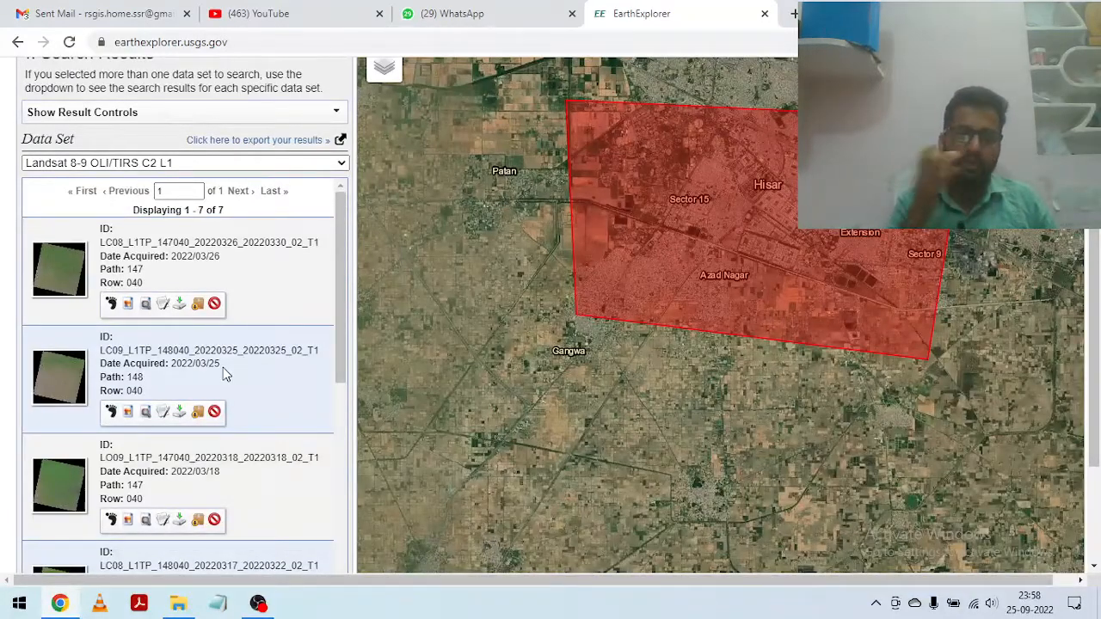
pyautogui.scroll(-1, 223, 368)
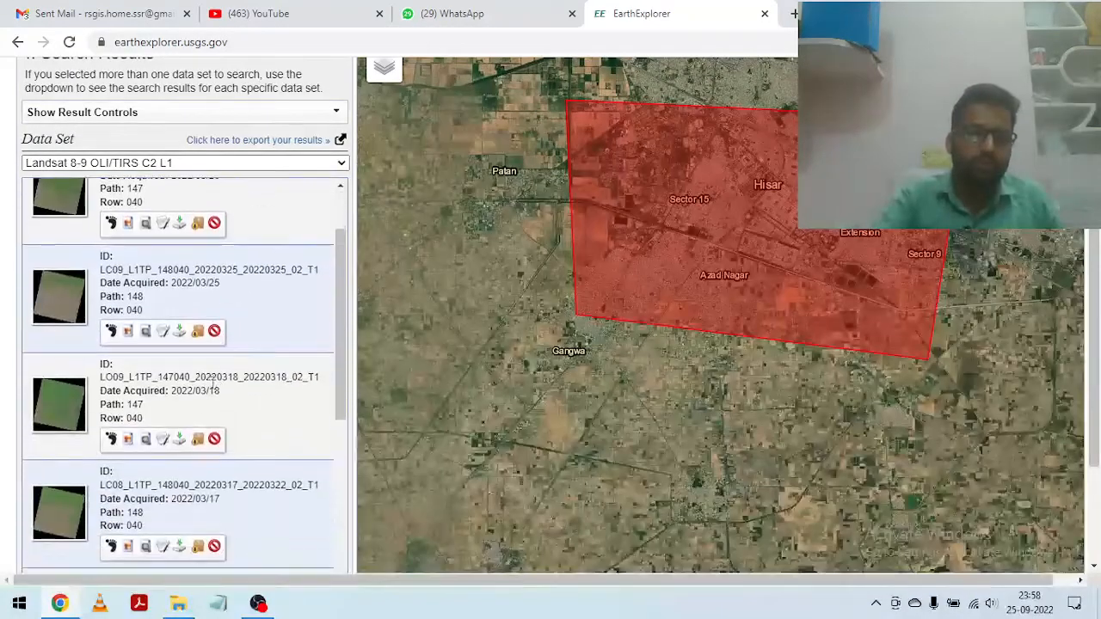
# Step: Show the footprint of the 2022/03/18 path 147 scene on the map, overlay its browse image, and hide the footprint again
pyautogui.click(111, 440)
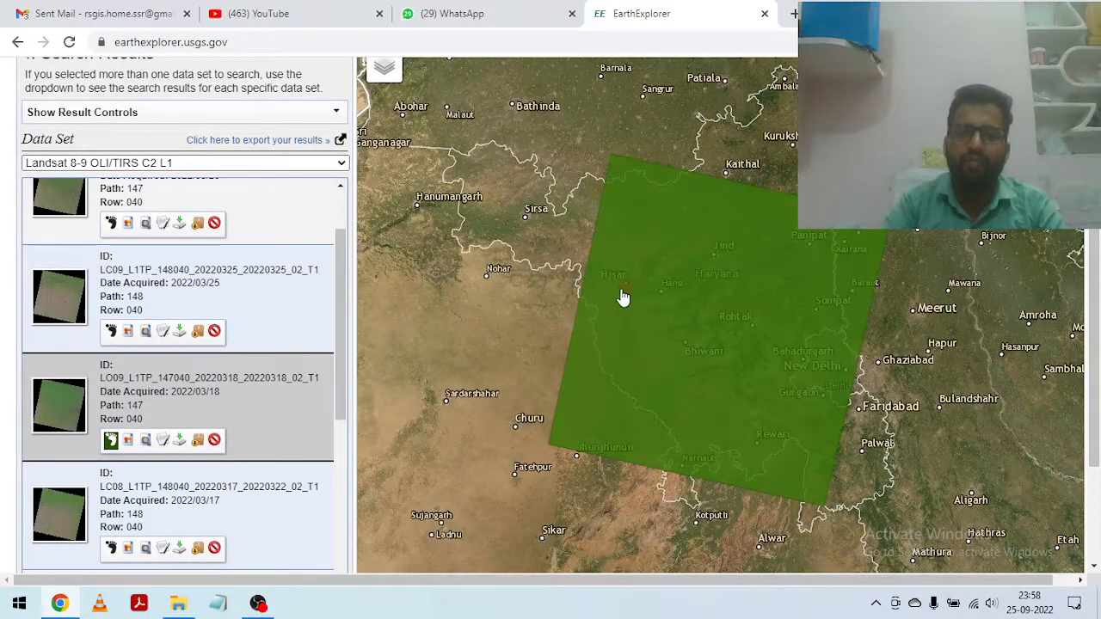
pyautogui.click(128, 443)
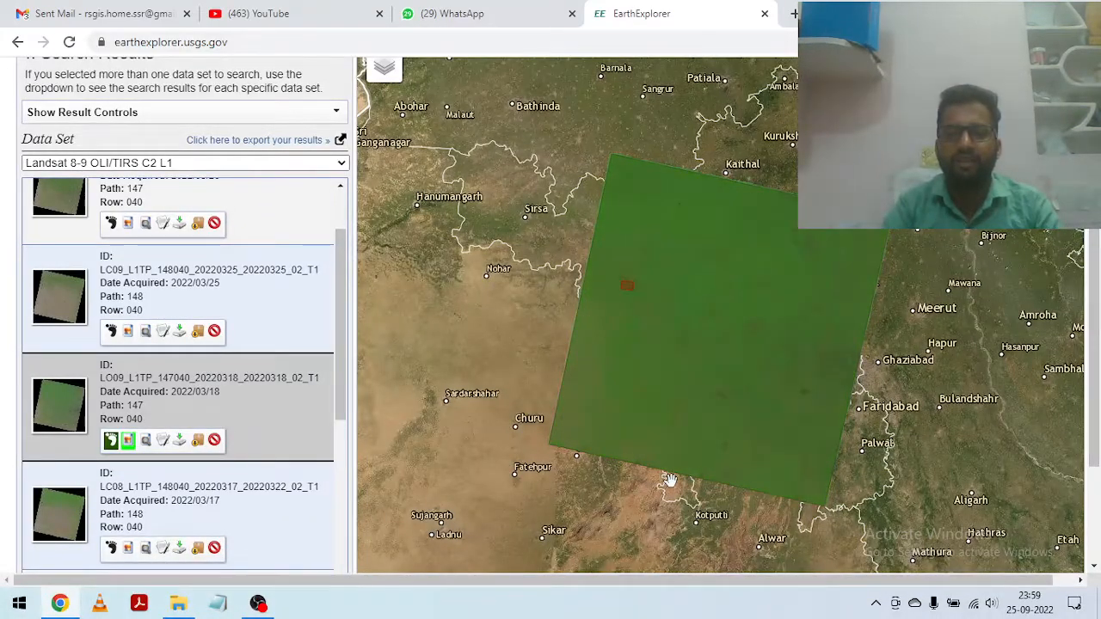
pyautogui.click(111, 441)
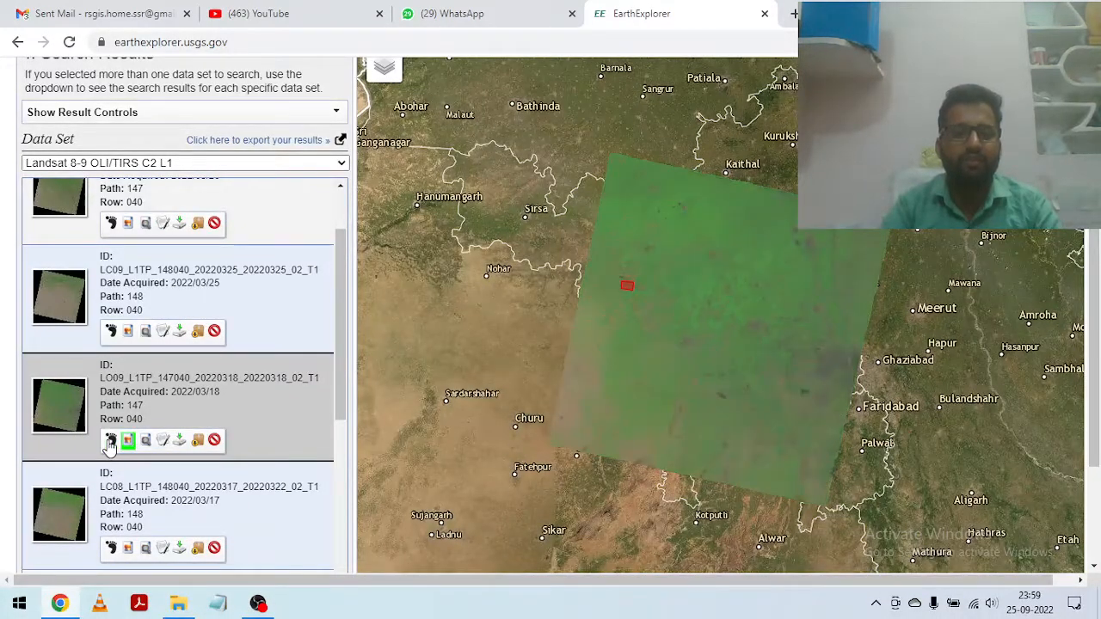
# Step: Examine the full metadata of the 2022/03/18 scene, including cloud cover, sensor, projection, grid cell sizes and corner coordinates, and close it
pyautogui.click(163, 441)
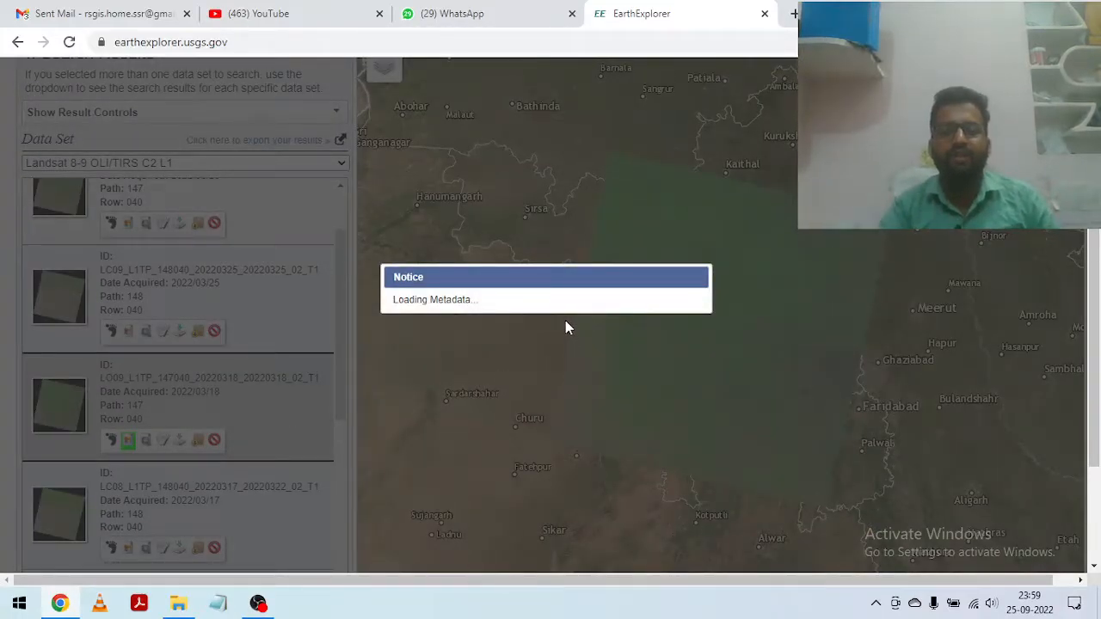
pyautogui.scroll(-3, 679, 325)
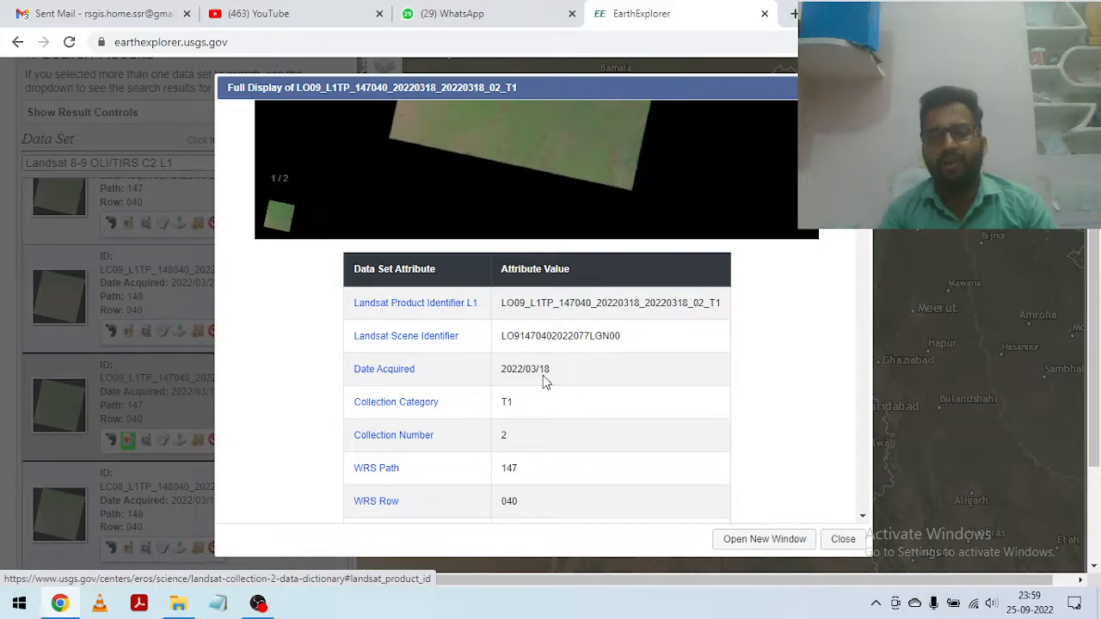
pyautogui.scroll(-1, 521, 386)
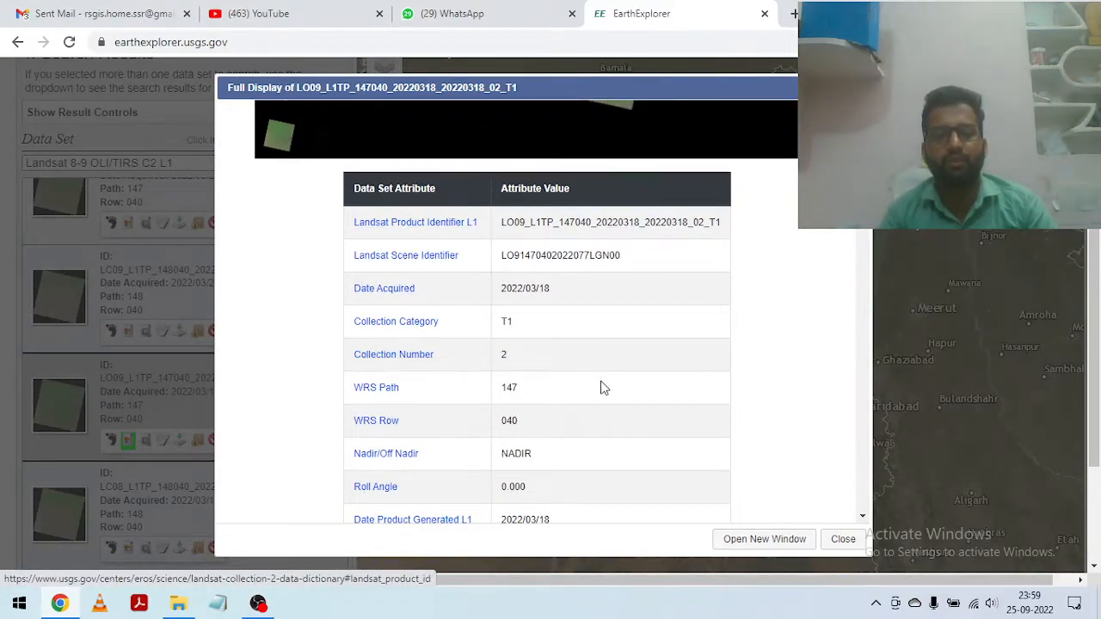
pyautogui.scroll(-1, 599, 386)
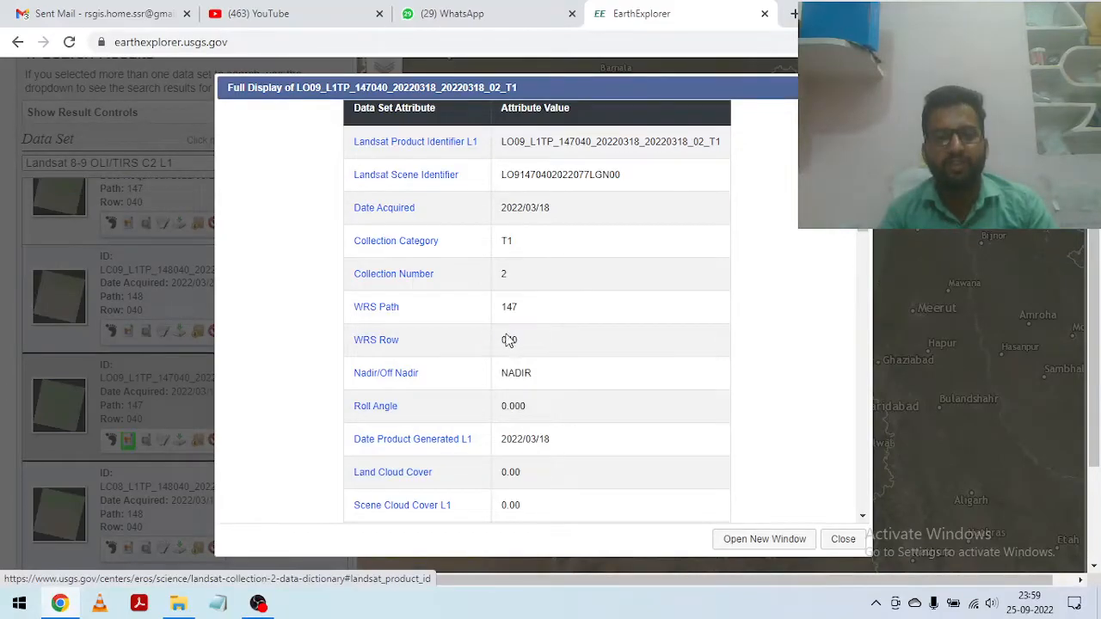
pyautogui.scroll(-1, 475, 346)
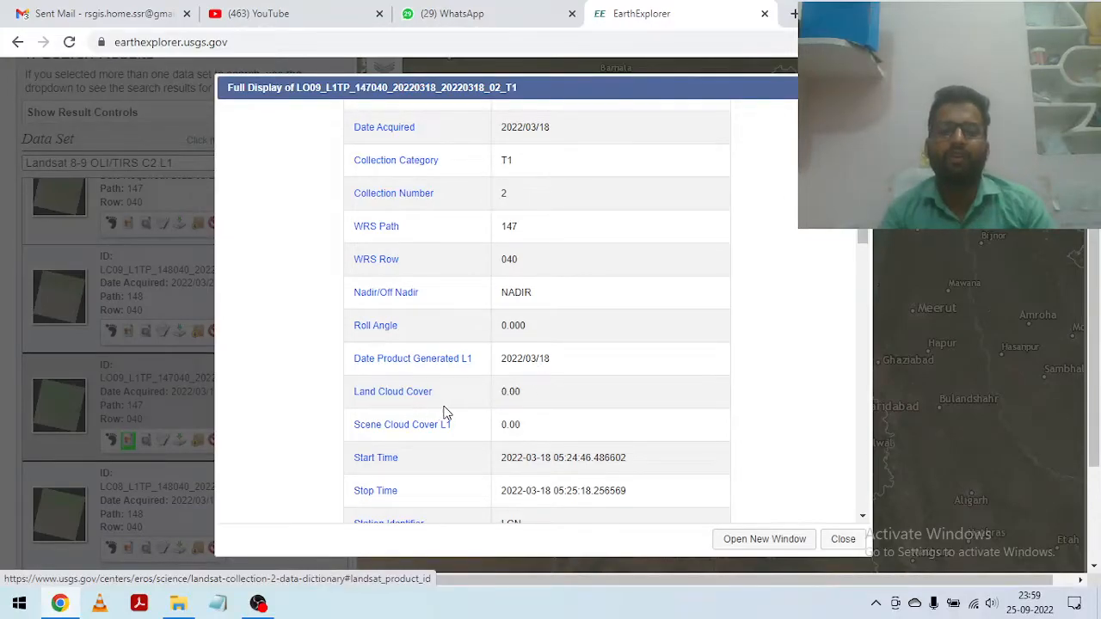
pyautogui.scroll(-1, 437, 398)
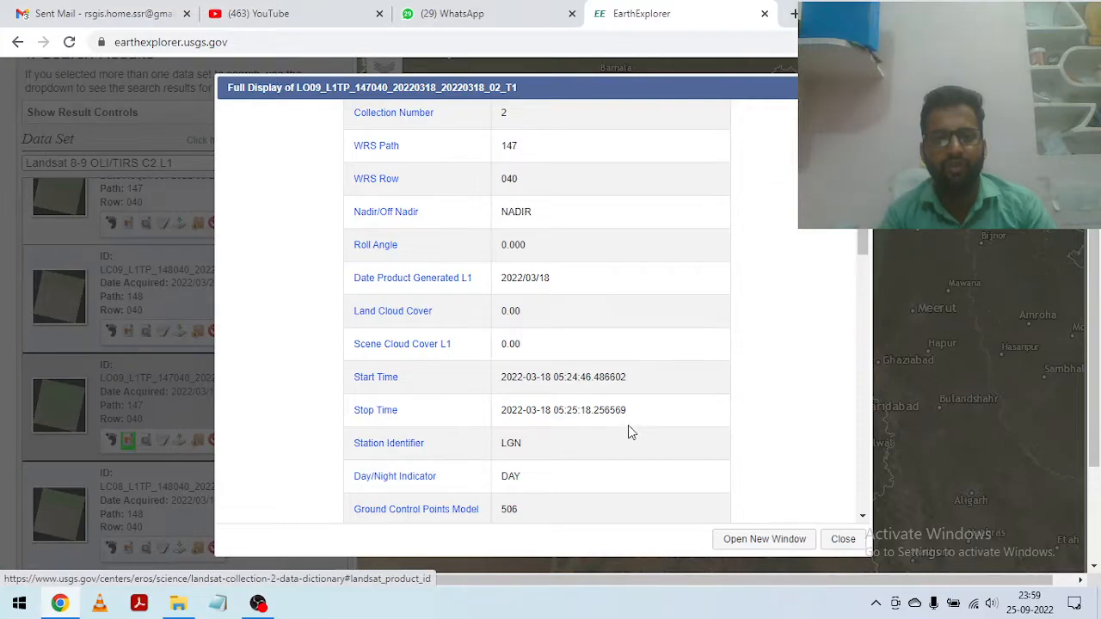
pyautogui.scroll(-1, 627, 433)
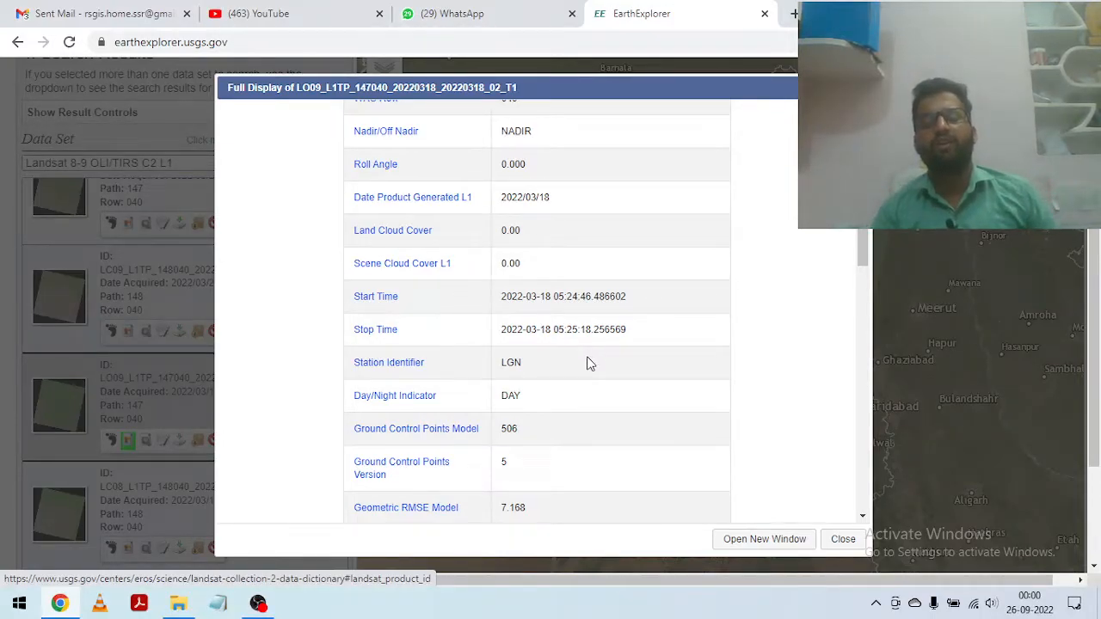
pyautogui.scroll(-1, 589, 327)
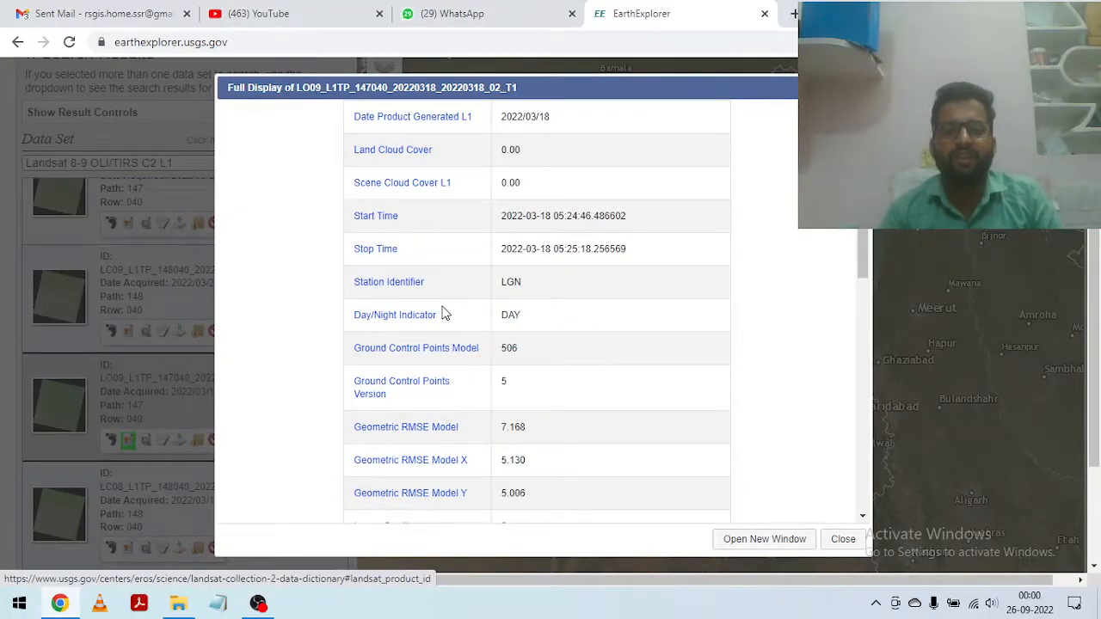
pyautogui.scroll(-1, 530, 340)
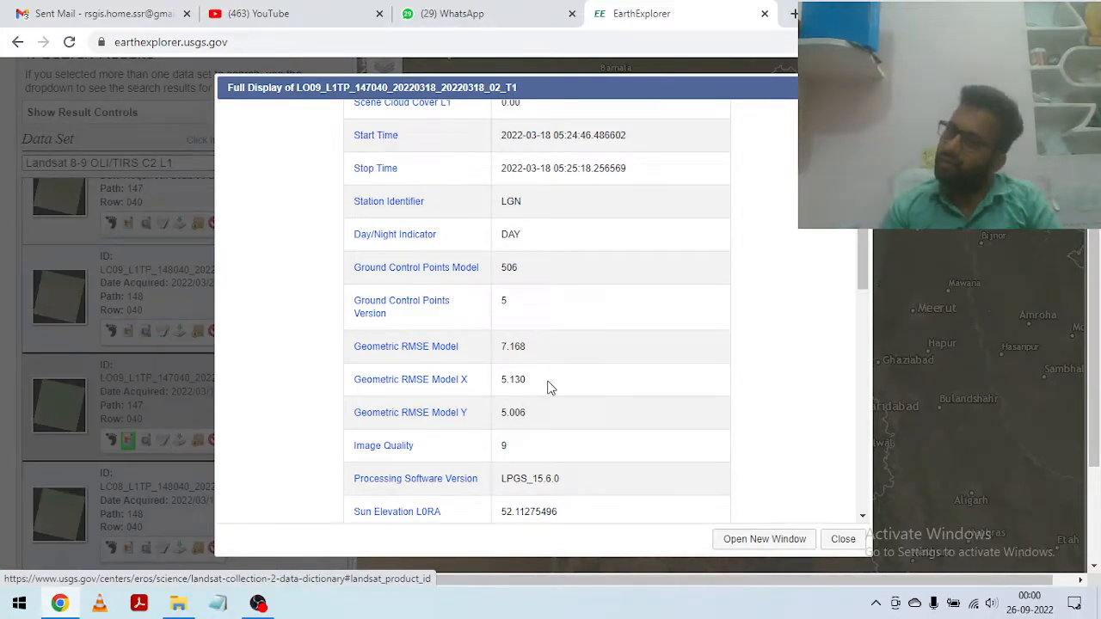
pyautogui.scroll(-1, 538, 387)
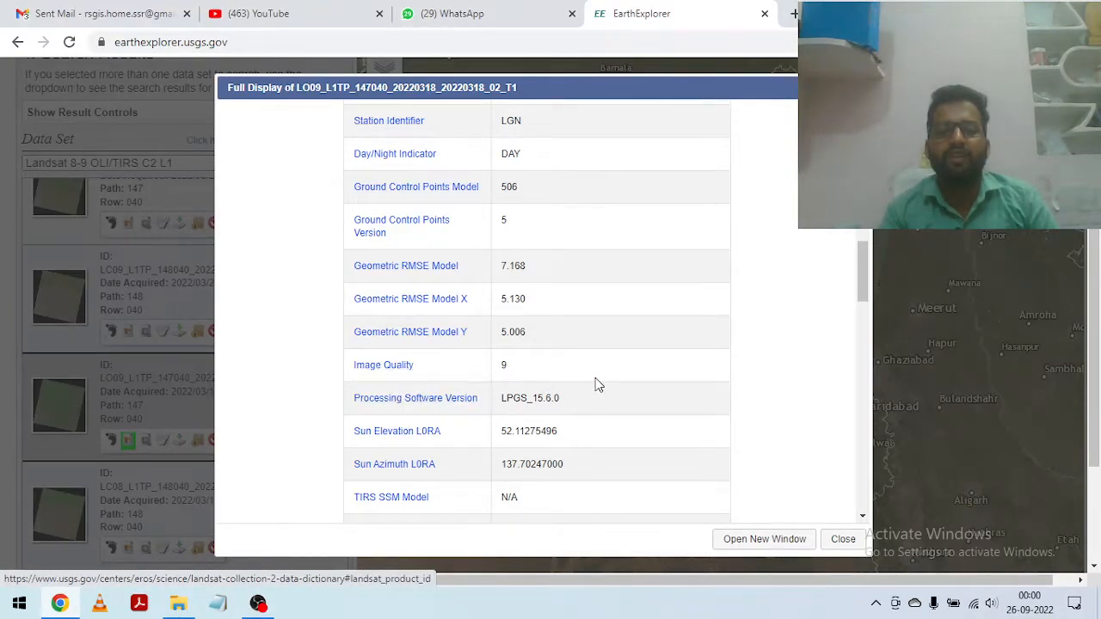
pyautogui.scroll(-1, 593, 380)
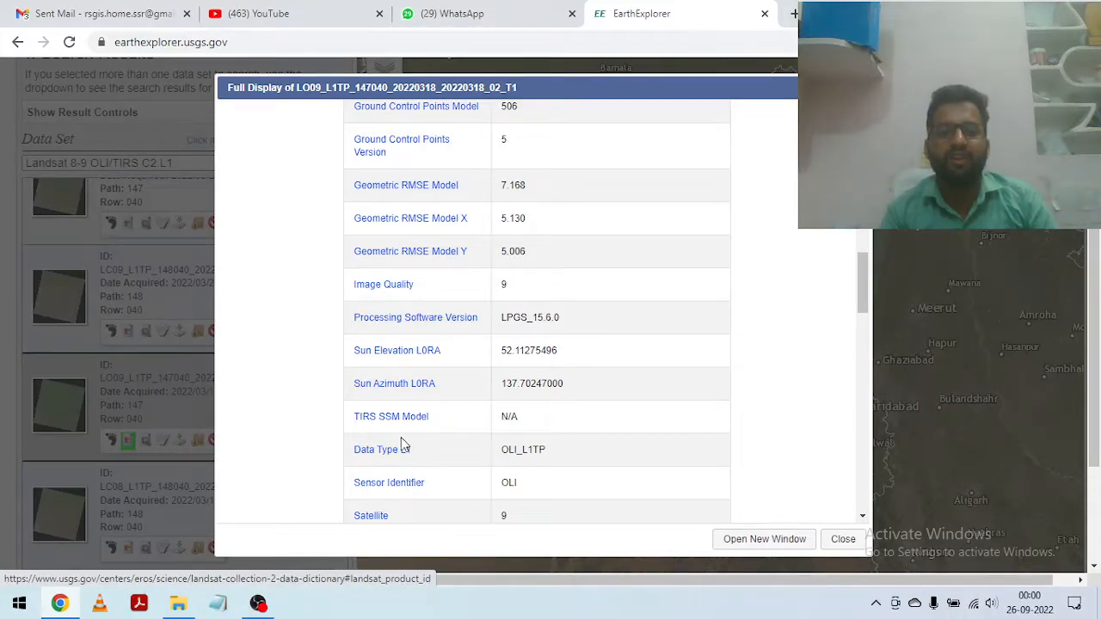
pyautogui.scroll(-1, 516, 438)
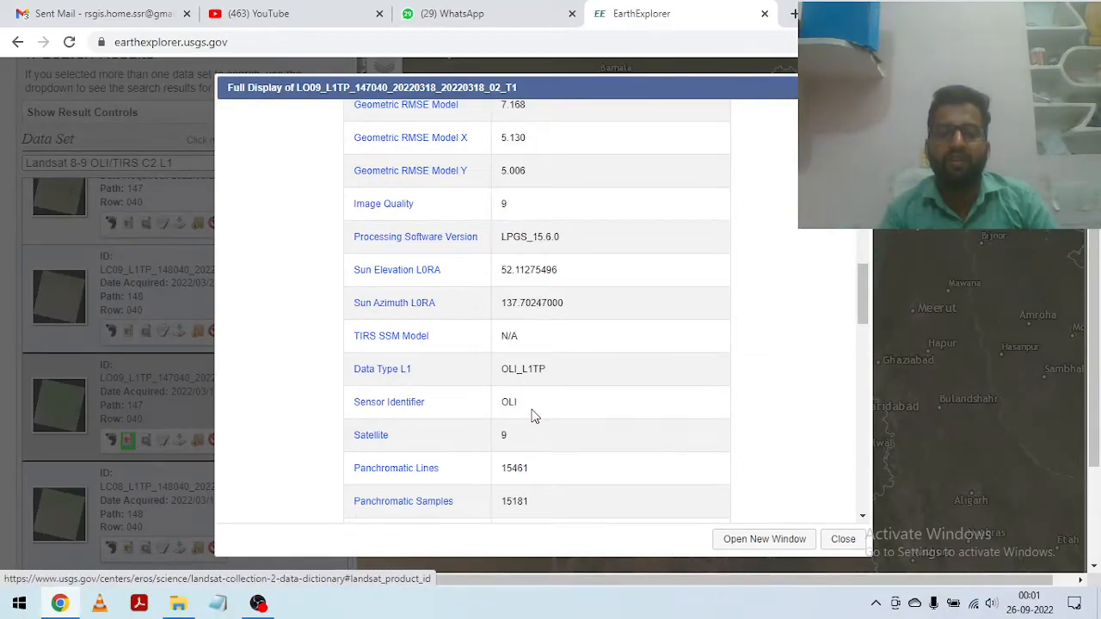
pyautogui.scroll(-1, 530, 416)
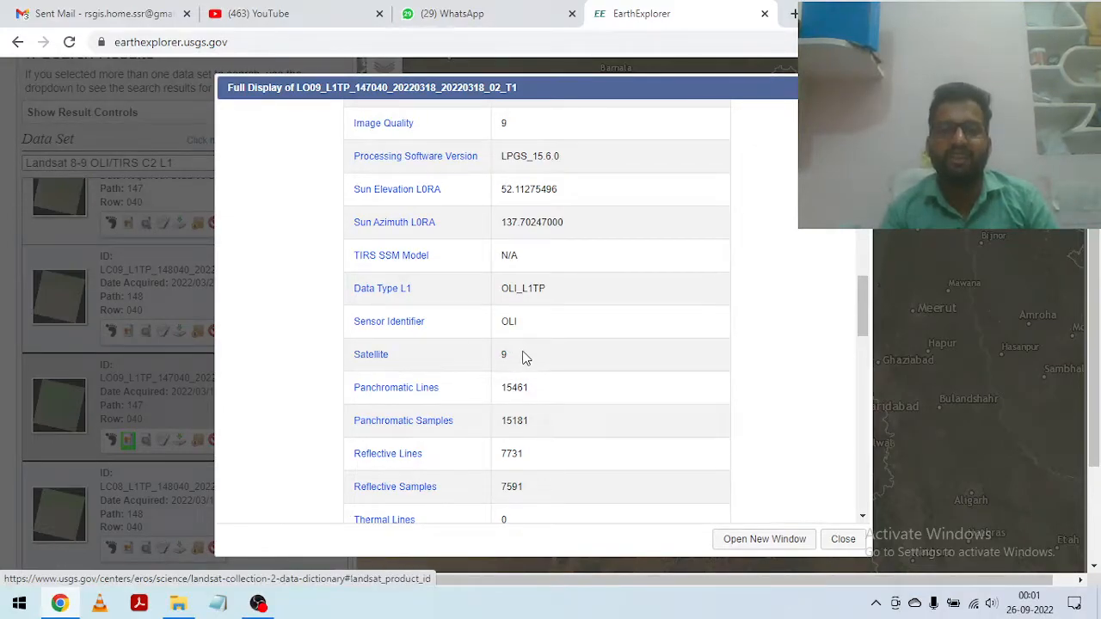
pyautogui.scroll(-1, 427, 411)
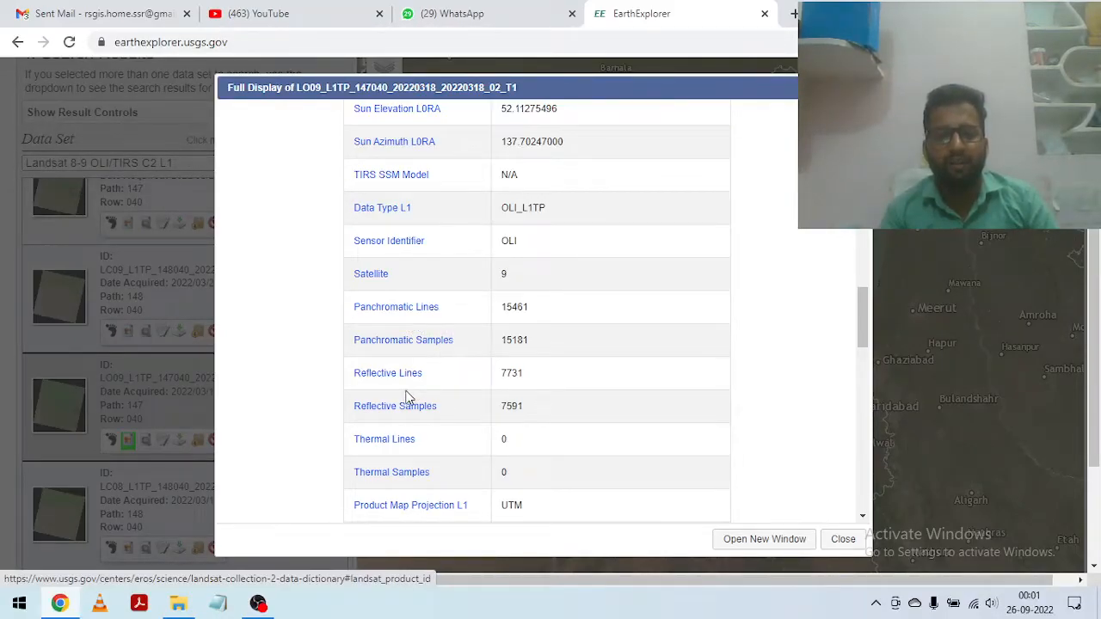
pyautogui.scroll(-1, 616, 422)
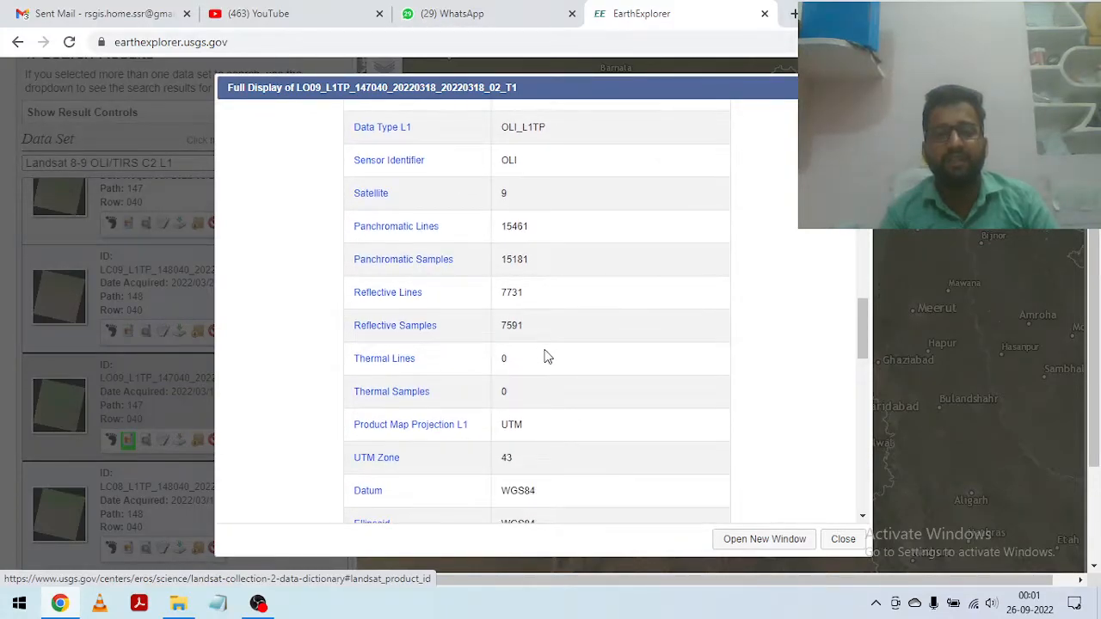
pyautogui.scroll(-1, 546, 357)
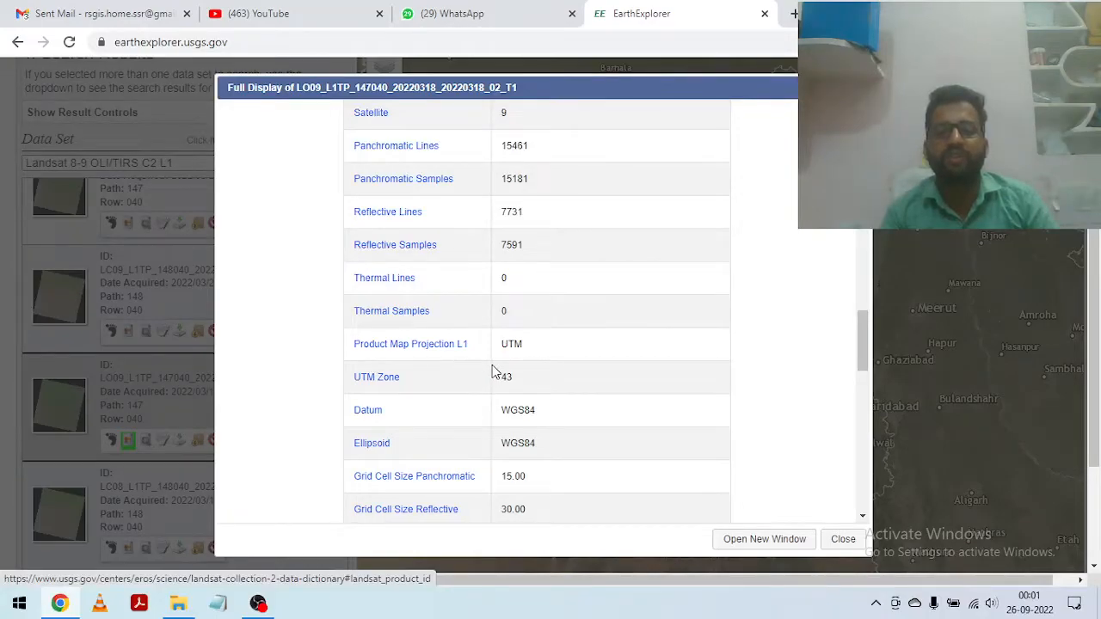
pyautogui.scroll(-1, 503, 357)
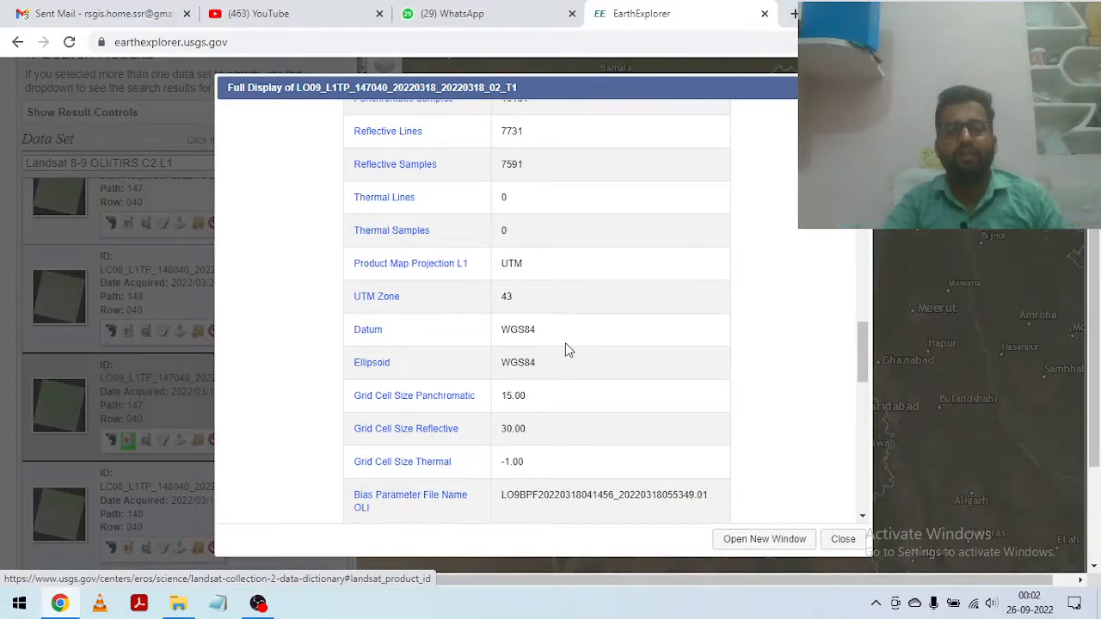
pyautogui.scroll(-1, 567, 346)
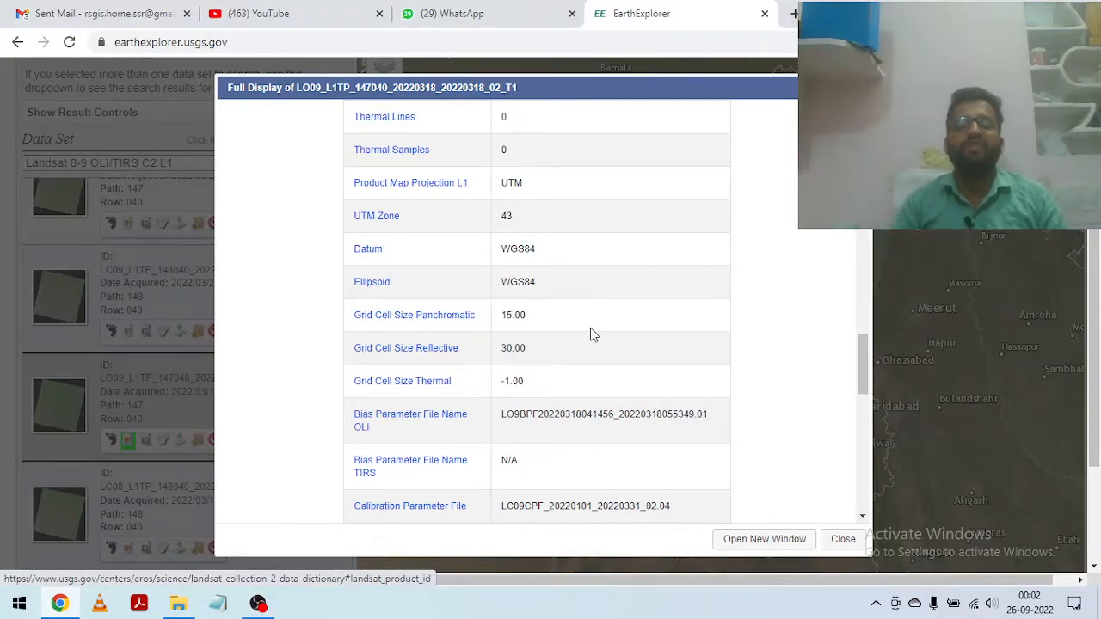
pyautogui.scroll(-1, 590, 335)
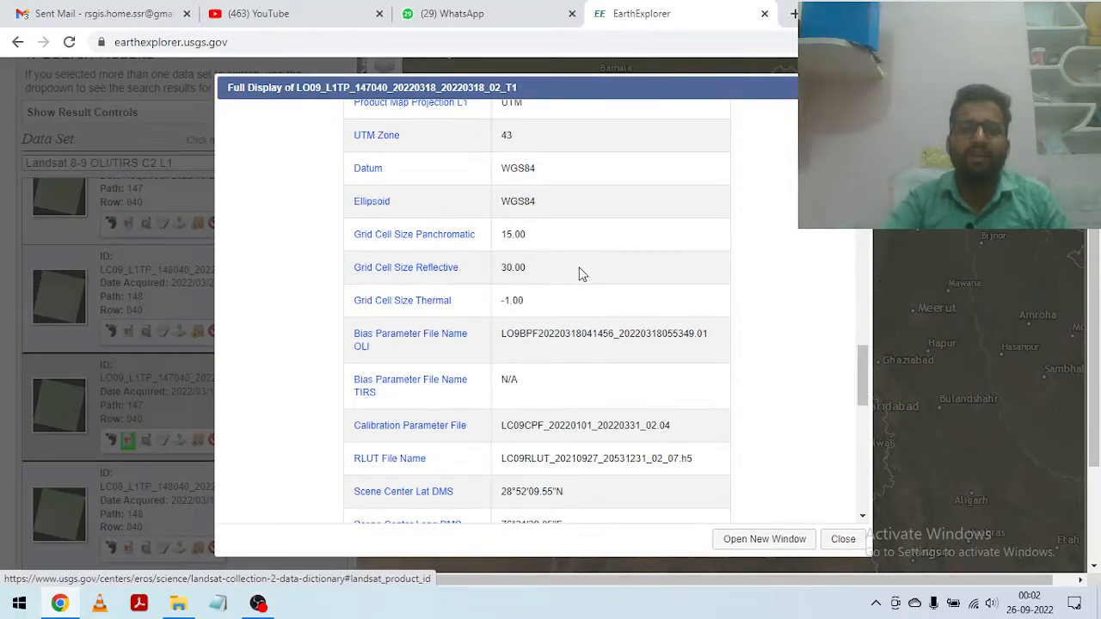
pyautogui.scroll(-1, 579, 274)
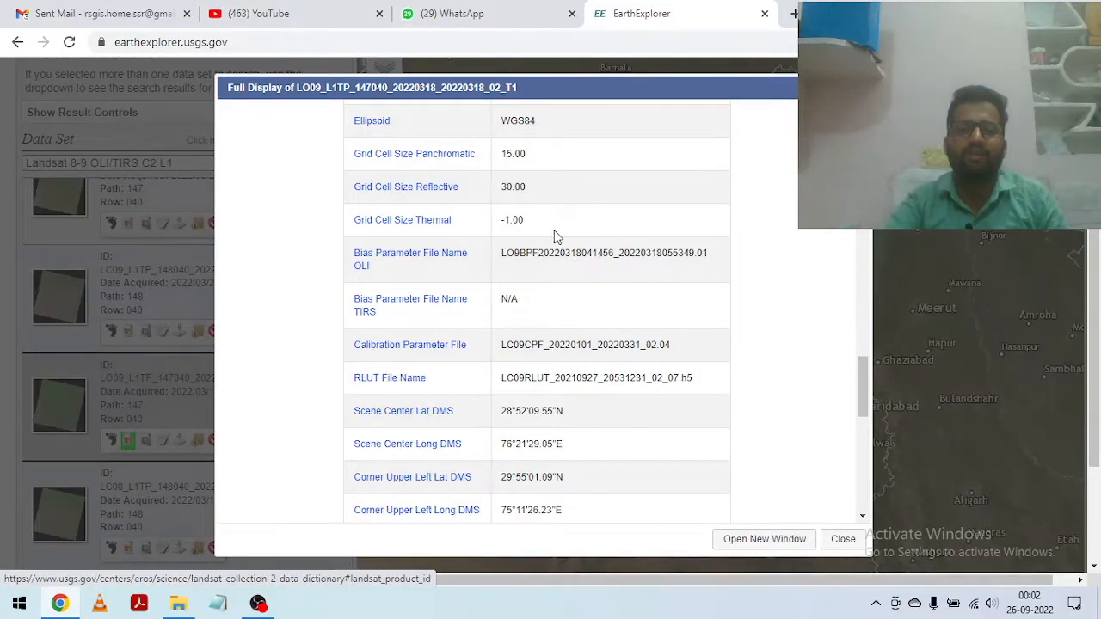
pyautogui.scroll(-1, 559, 243)
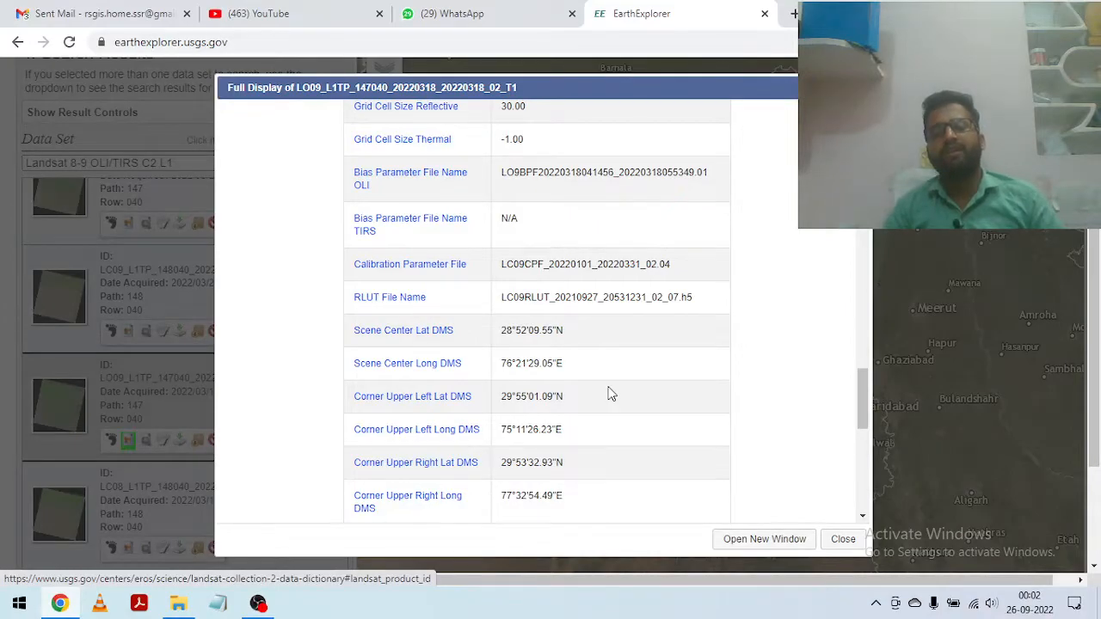
pyautogui.scroll(-1, 576, 364)
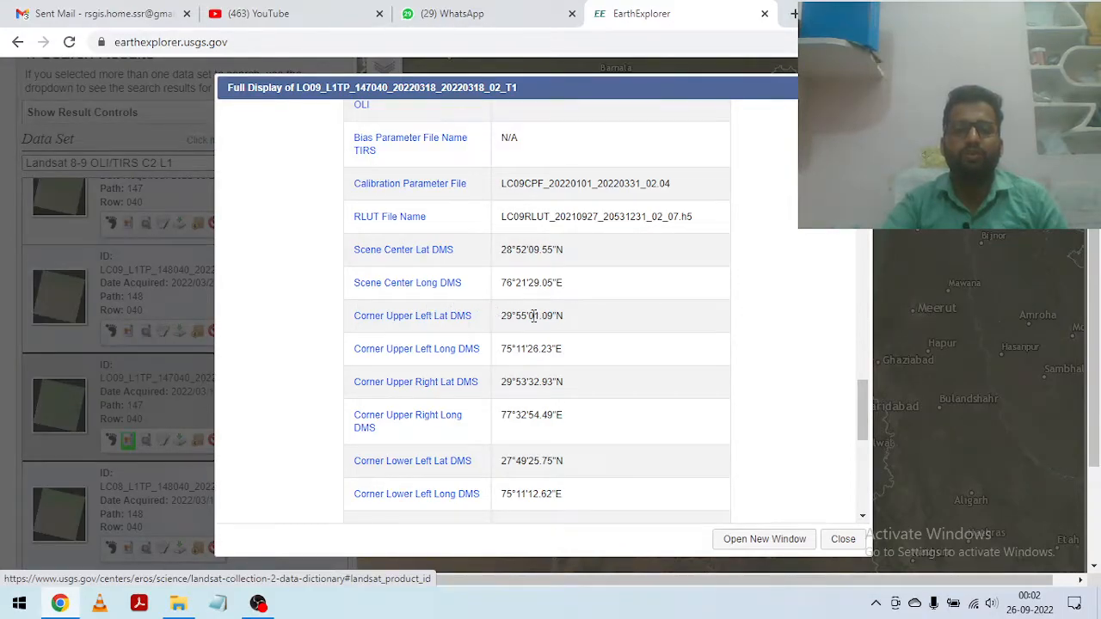
pyautogui.scroll(-3, 452, 418)
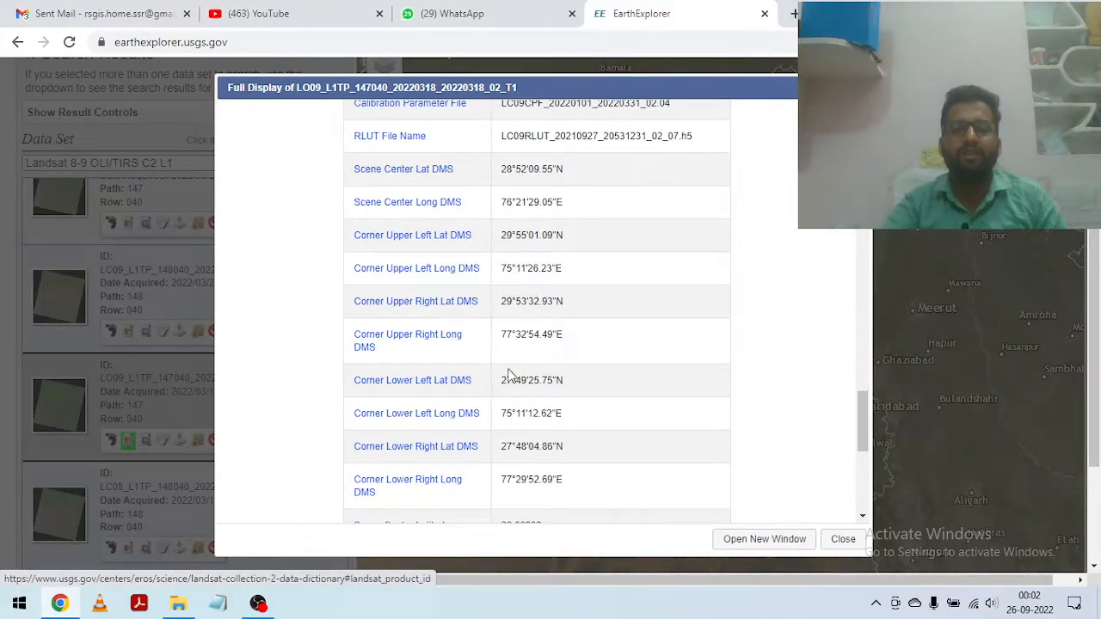
pyautogui.scroll(-1, 550, 361)
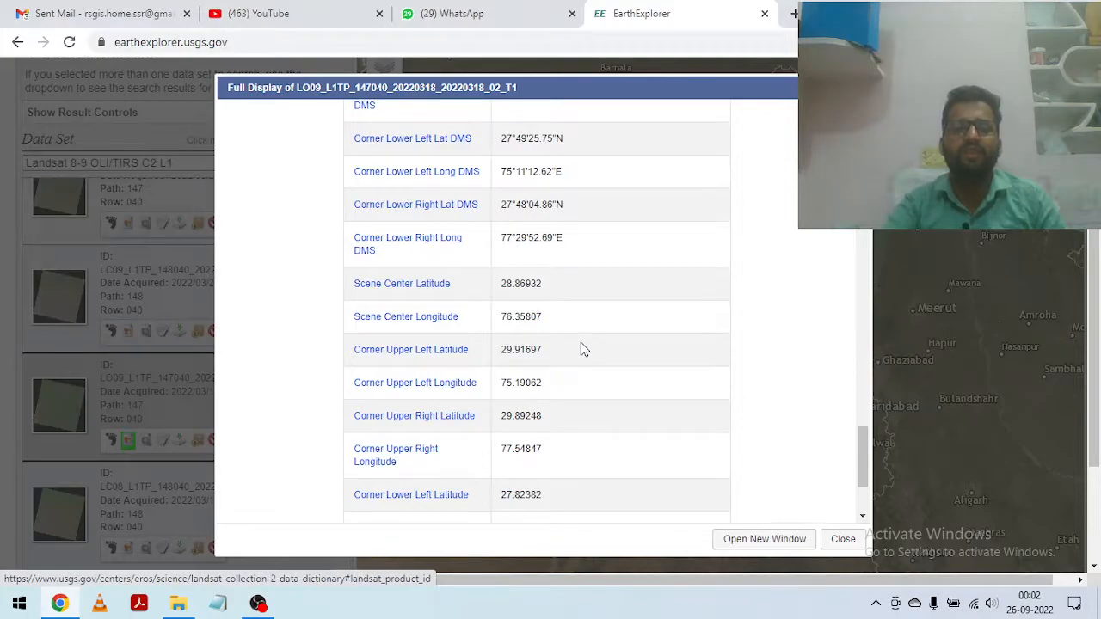
pyautogui.scroll(-4, 580, 350)
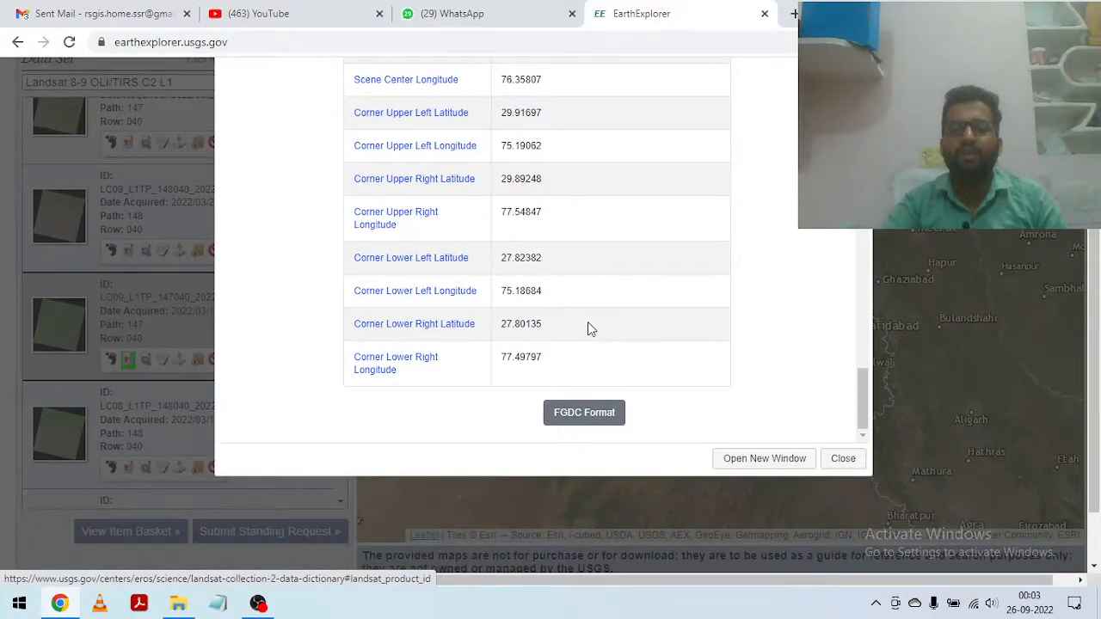
pyautogui.click(845, 463)
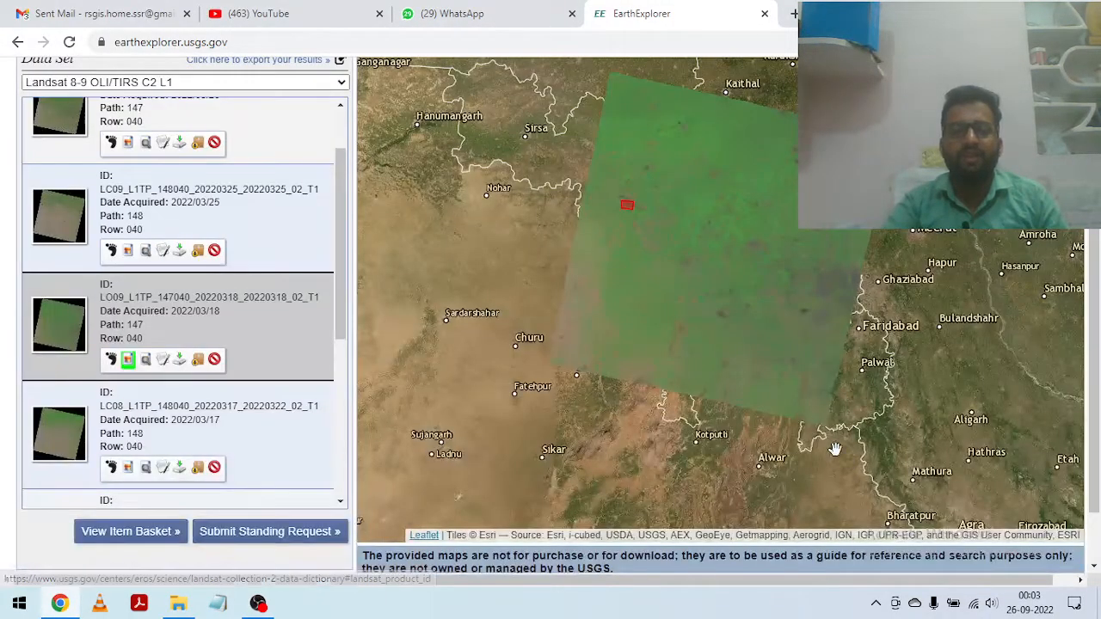
# Step: Download the Full-Resolution Browse (Quality) GeoTIFF of the 2022/03/18 scene and open the downloaded file
pyautogui.click(179, 359)
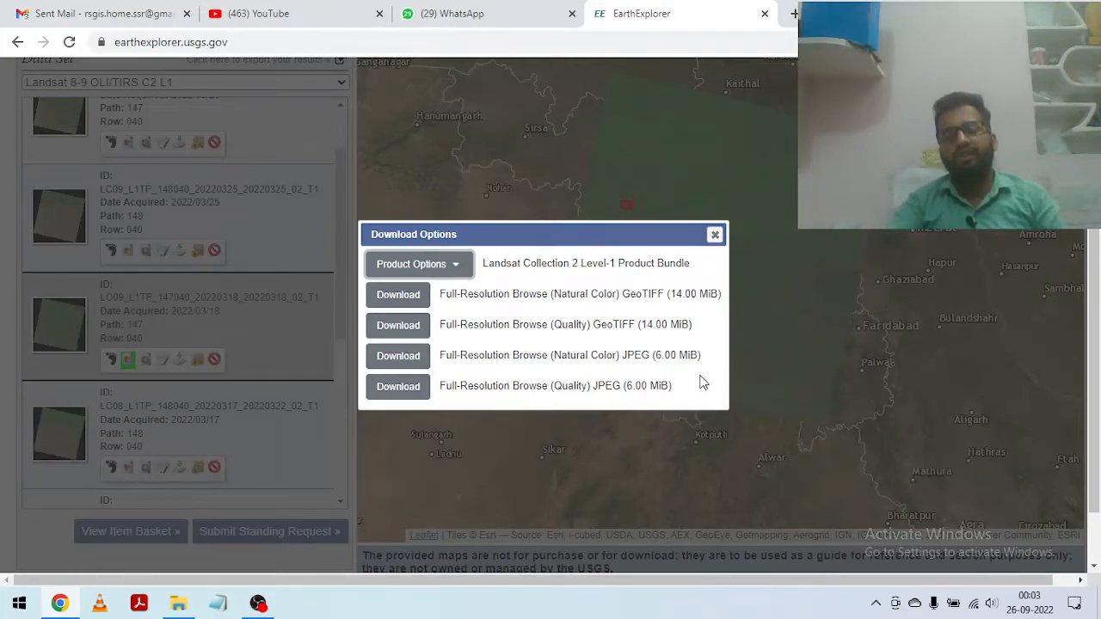
pyautogui.click(406, 327)
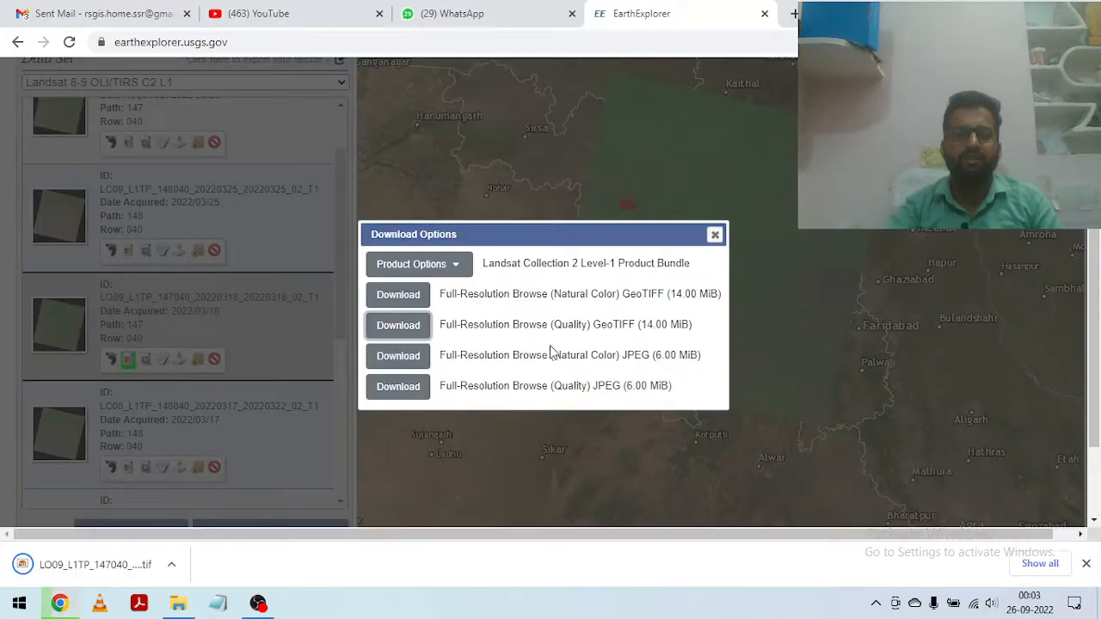
pyautogui.click(169, 567)
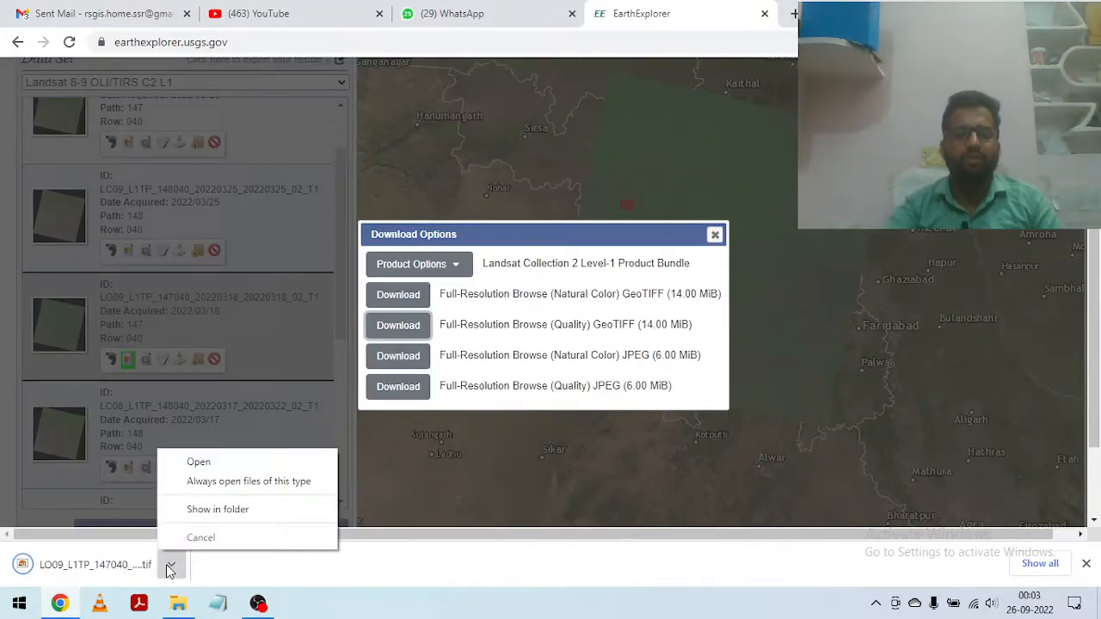
pyautogui.click(195, 463)
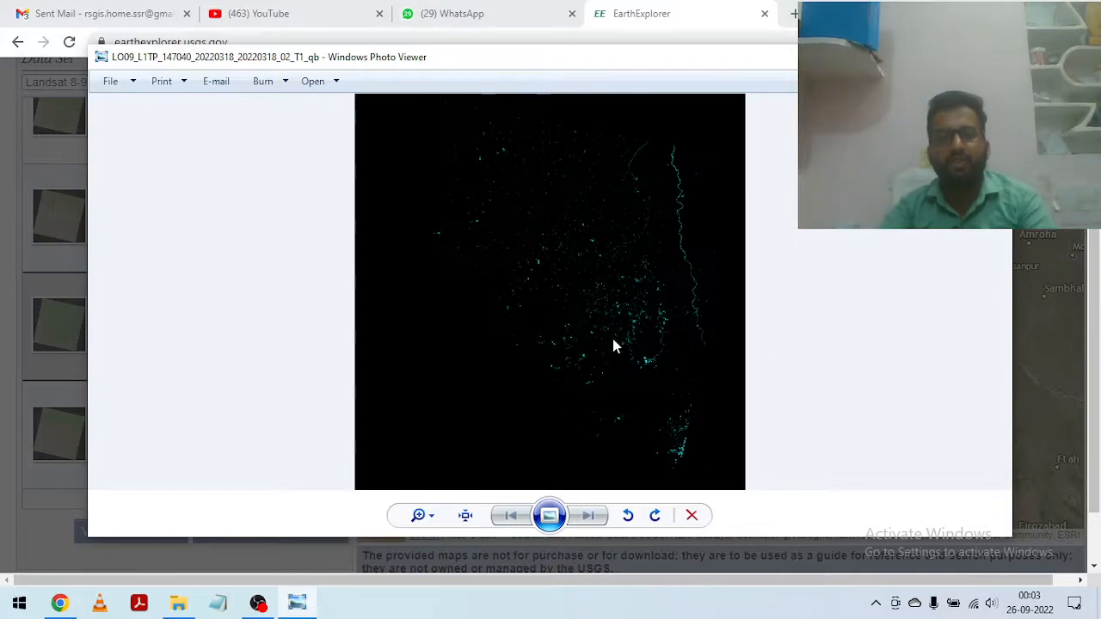
# Step: Inspect the downloaded quality image up close across several areas and close the image viewer
pyautogui.scroll(1, 572, 300)
pyautogui.scroll(3, 590, 296)
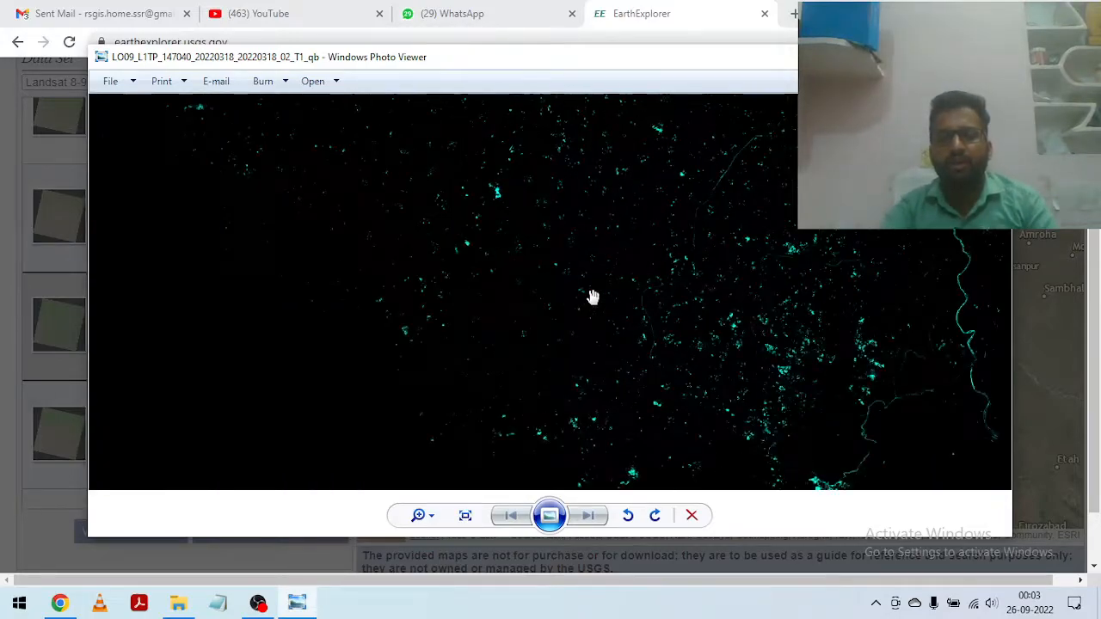
pyautogui.moveTo(658, 314); pyautogui.dragTo(339, 241)
pyautogui.moveTo(732, 321); pyautogui.dragTo(393, 204)
pyautogui.scroll(2, 644, 327)
pyautogui.scroll(1, 684, 346)
pyautogui.scroll(-6, 593, 340)
pyautogui.moveTo(608, 268); pyautogui.dragTo(725, 304)
pyautogui.scroll(-2, 523, 296)
pyautogui.scroll(1, 523, 288)
pyautogui.click(994, 56)
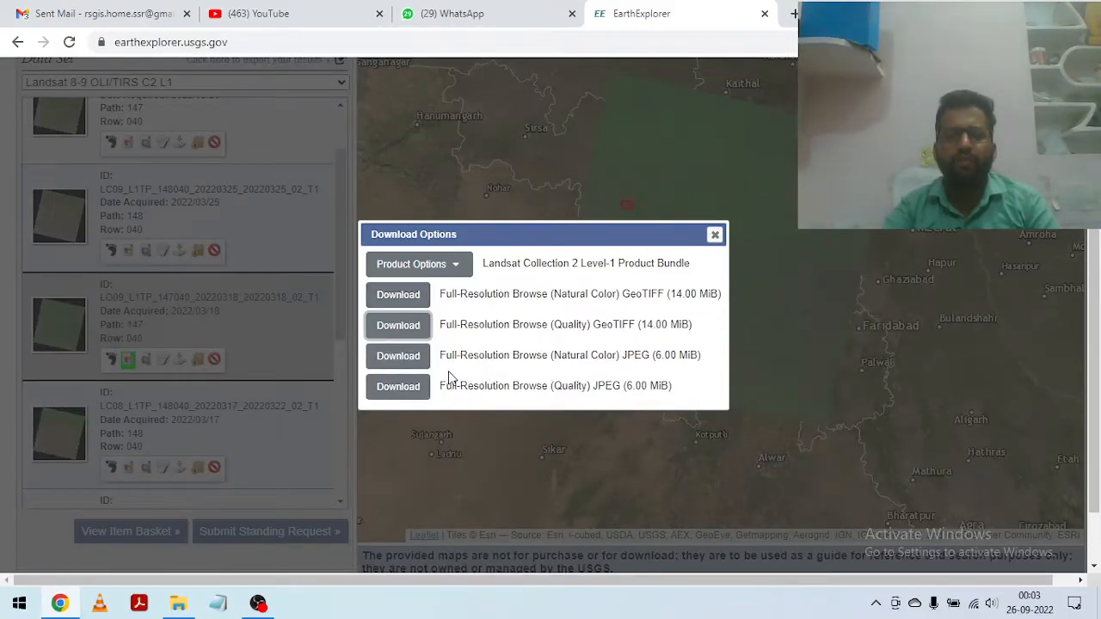
# Step: Download the Full-Resolution Browse (Natural Color) JPEG of the 2022/03/18 scene and open the Level-1 Product Bundle's download options
pyautogui.click(401, 364)
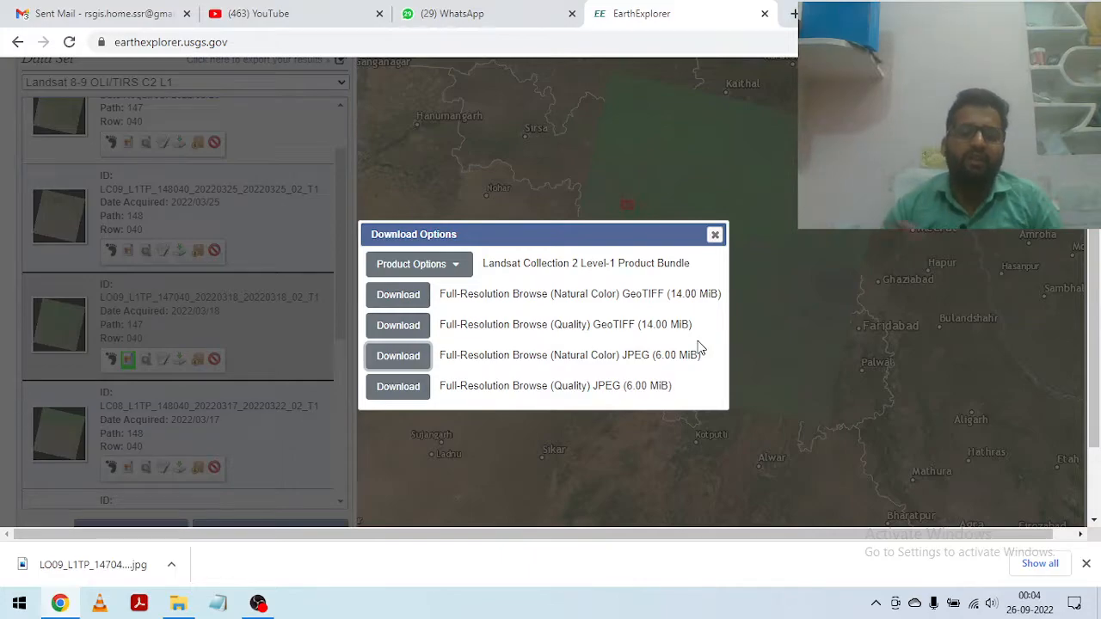
pyautogui.click(456, 269)
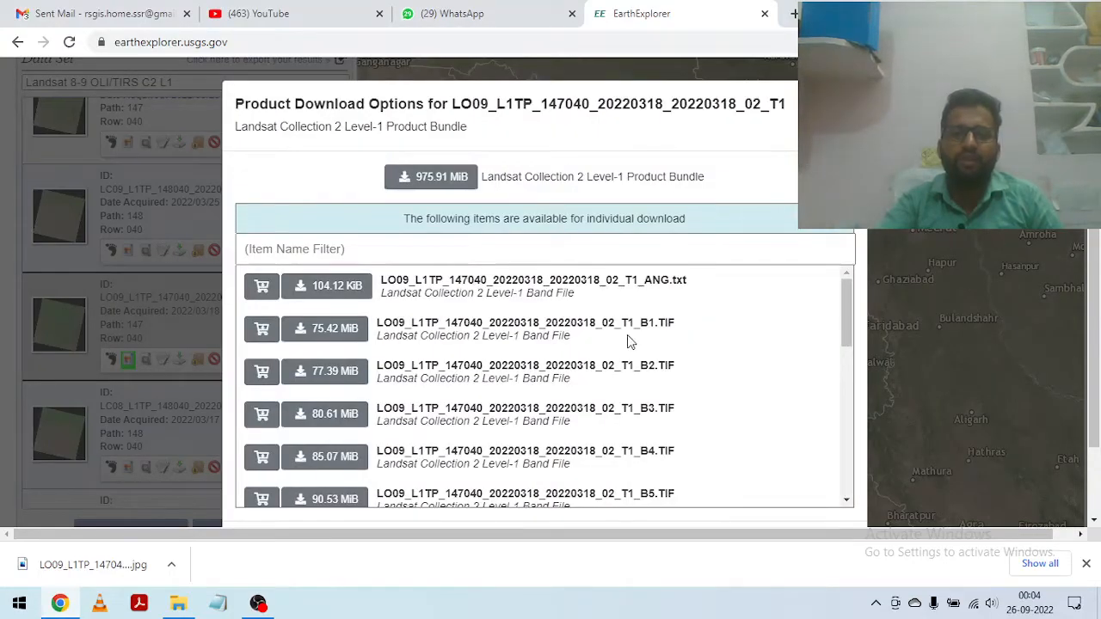
# Step: Examine the individually downloadable files of the product bundle, including the spectral bands, MTL metadata, QA and angle files
pyautogui.scroll(-3, 426, 349)
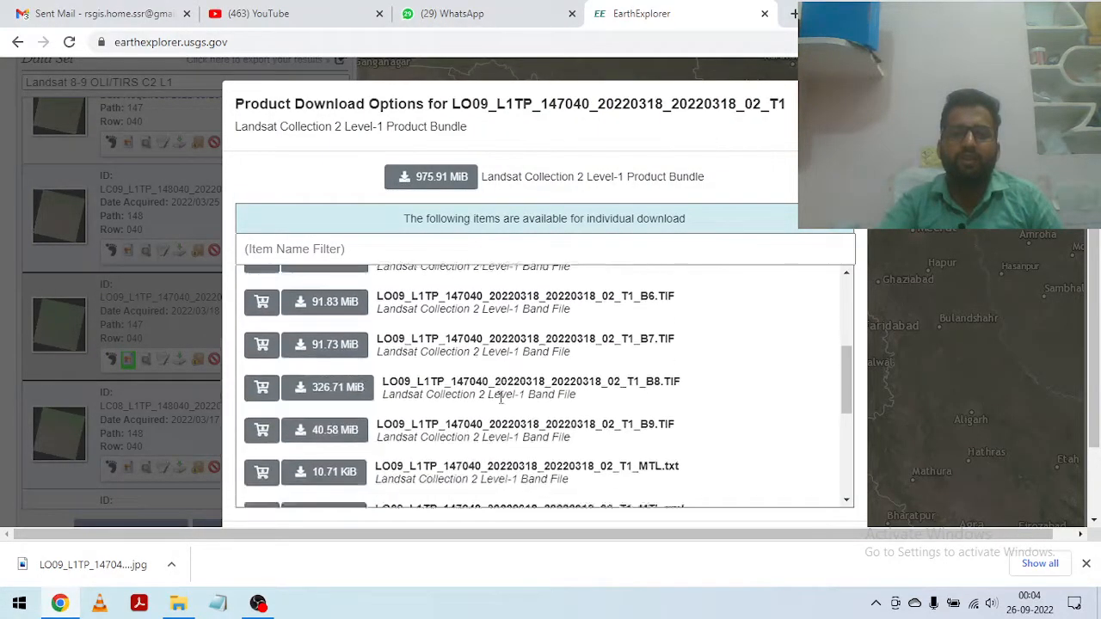
pyautogui.scroll(-5, 499, 397)
pyautogui.scroll(2, 398, 390)
pyautogui.scroll(5, 398, 390)
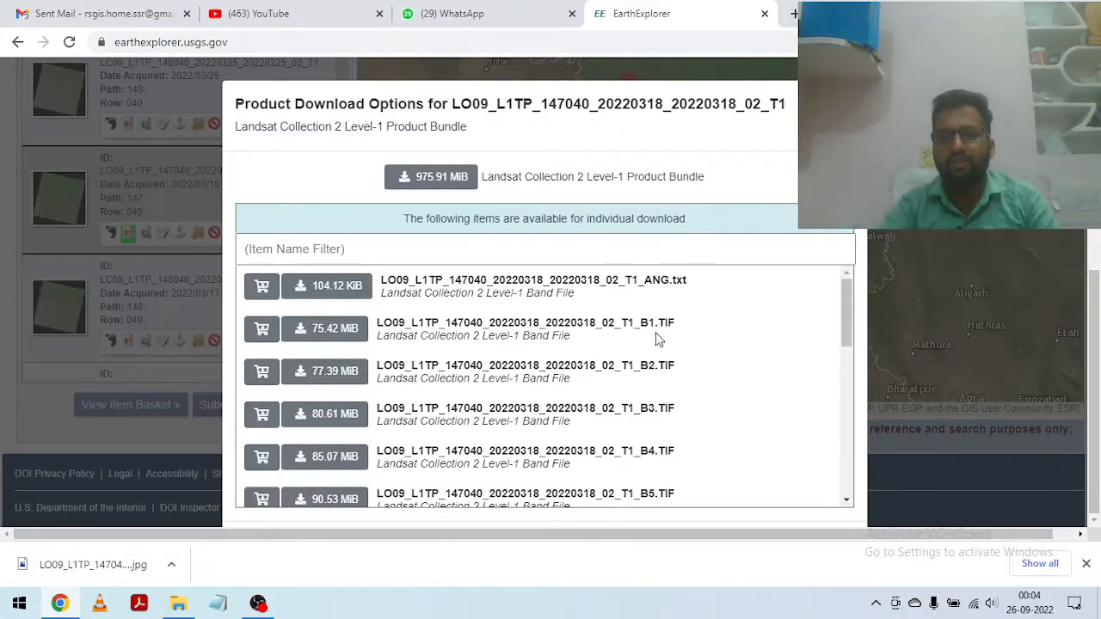
pyautogui.scroll(-1, 663, 376)
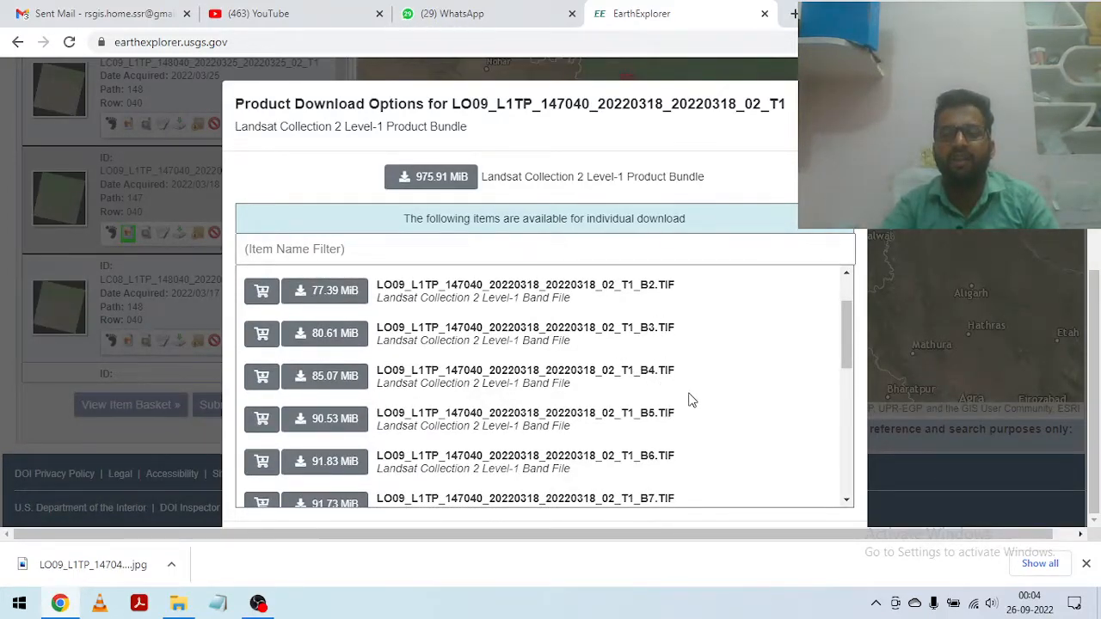
pyautogui.scroll(-1, 694, 395)
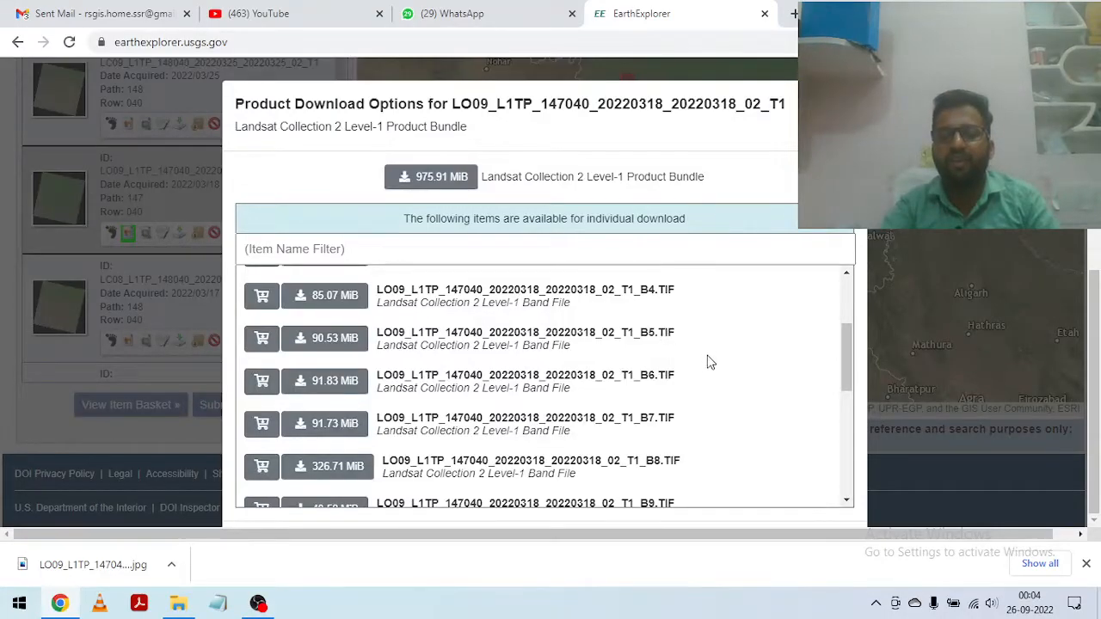
pyautogui.scroll(-1, 679, 368)
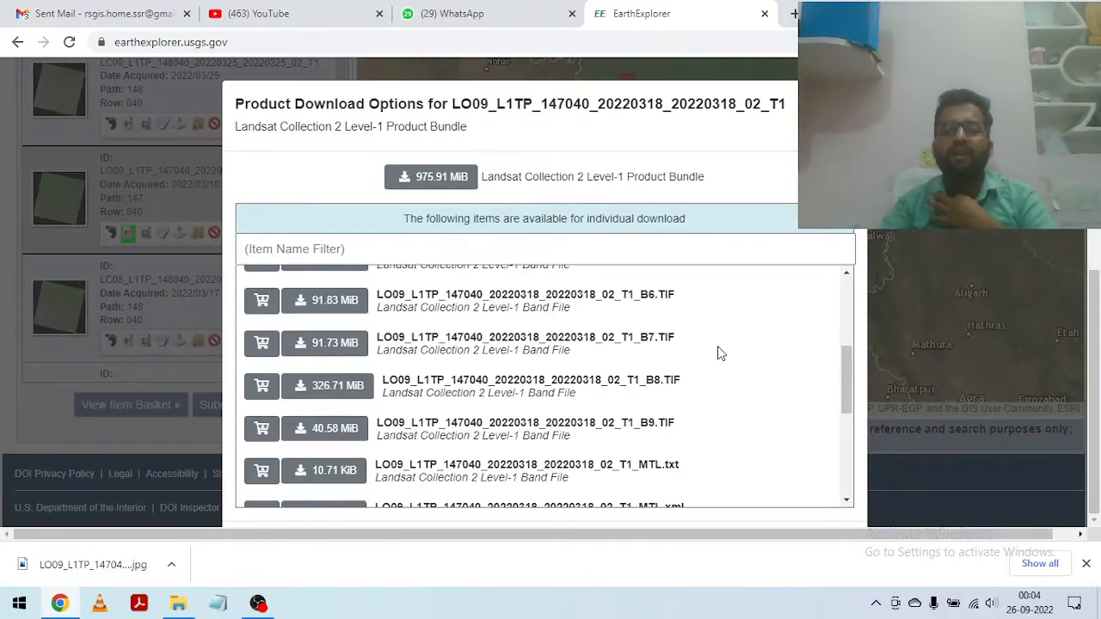
pyautogui.scroll(-1, 719, 351)
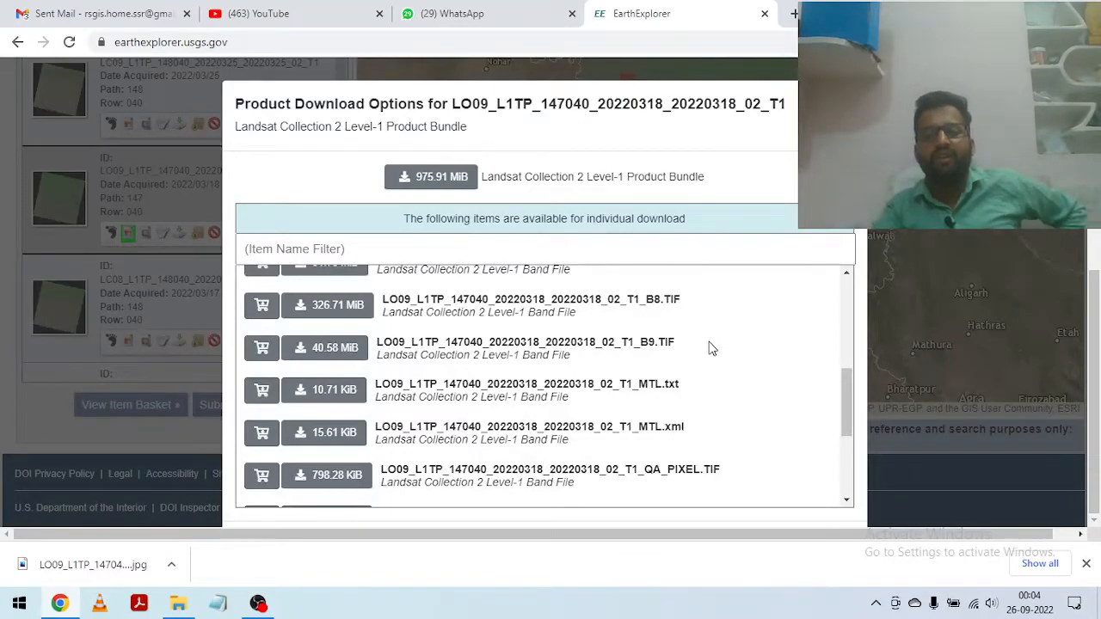
pyautogui.scroll(-1, 694, 351)
pyautogui.scroll(-2, 701, 335)
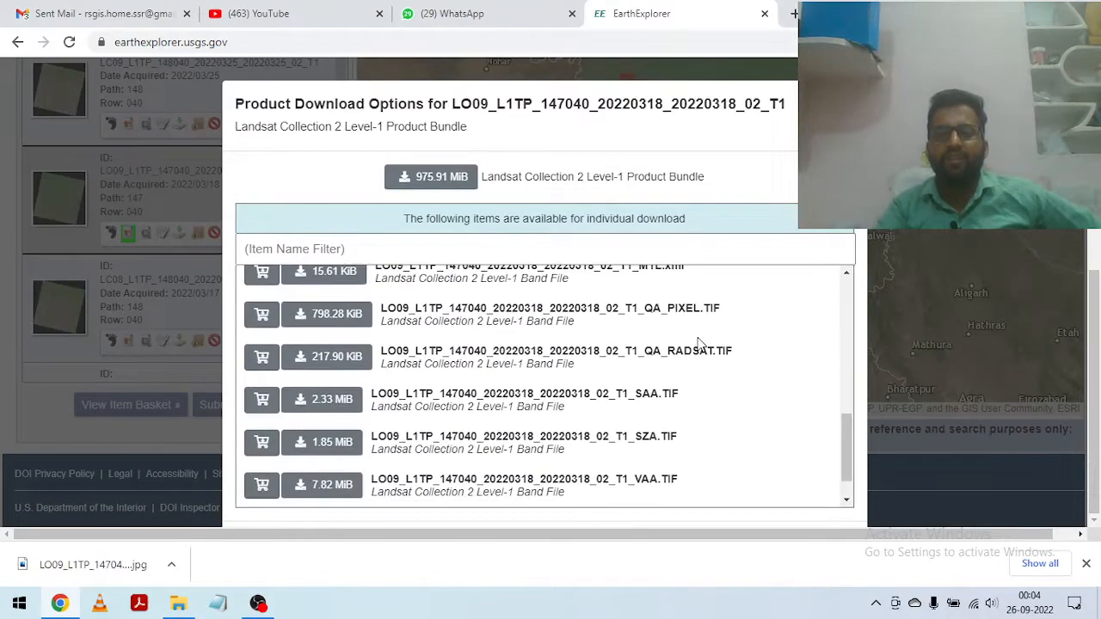
pyautogui.scroll(1, 693, 387)
pyautogui.scroll(1, 693, 394)
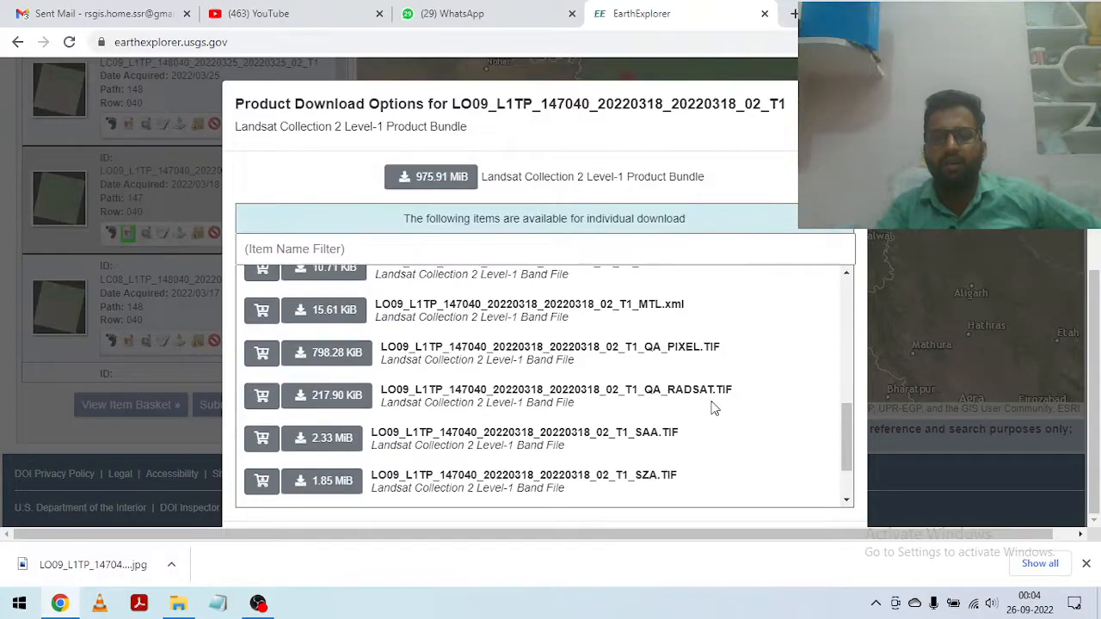
pyautogui.scroll(2, 714, 403)
pyautogui.scroll(-2, 718, 398)
pyautogui.scroll(-2, 719, 392)
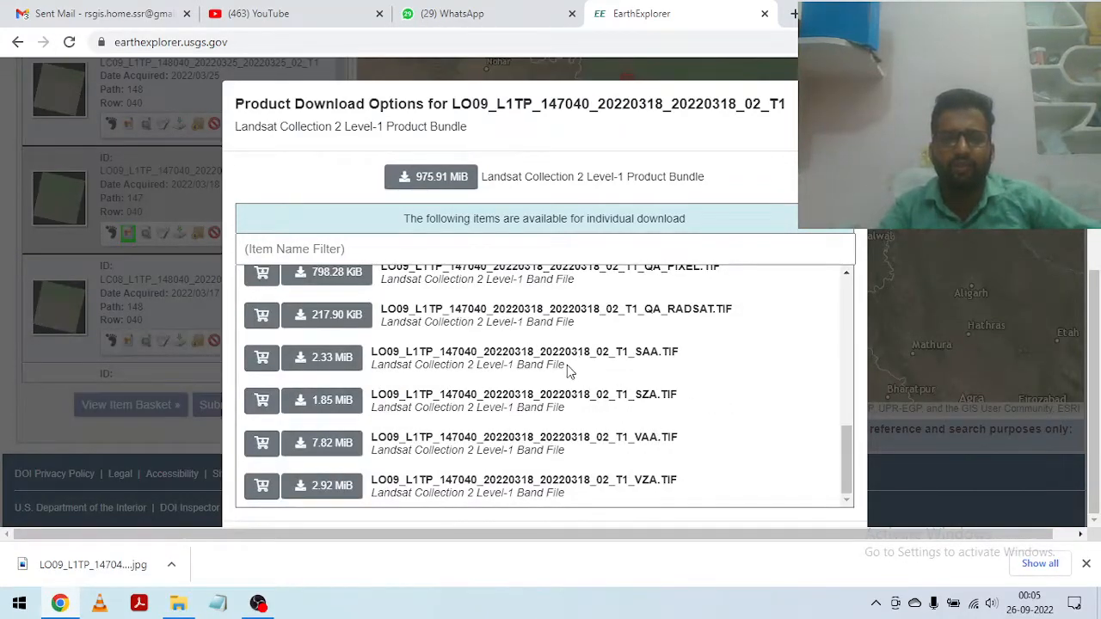
pyautogui.scroll(5, 568, 364)
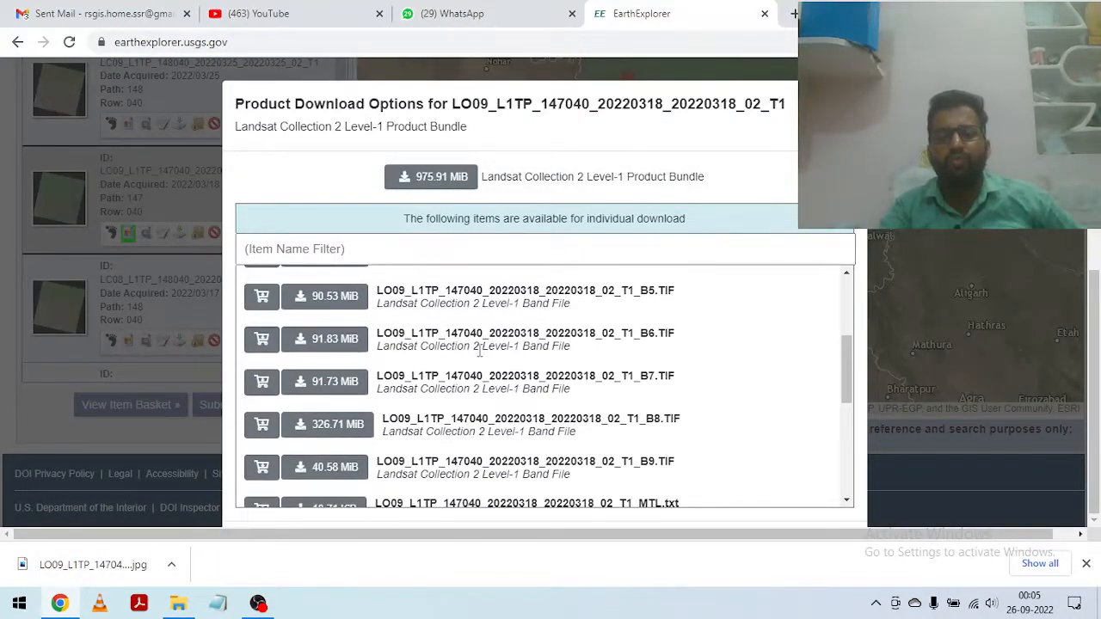
# Step: Download the B2.TIF band file of the 2022/03/18 scene and check its progress in the browser's download list
pyautogui.scroll(2, 578, 345)
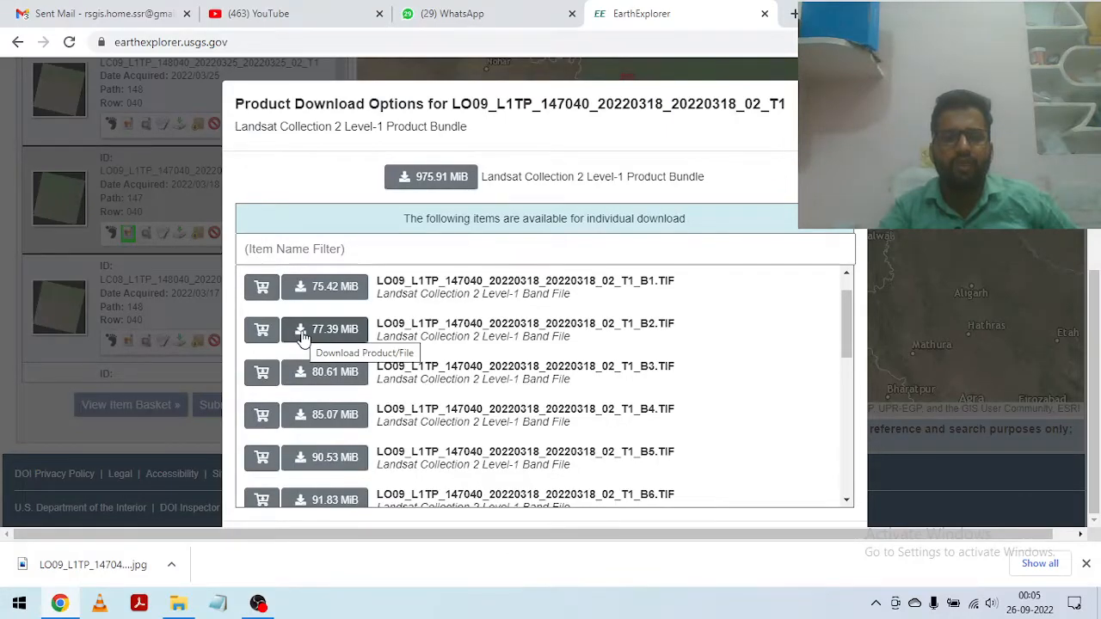
pyautogui.click(303, 337)
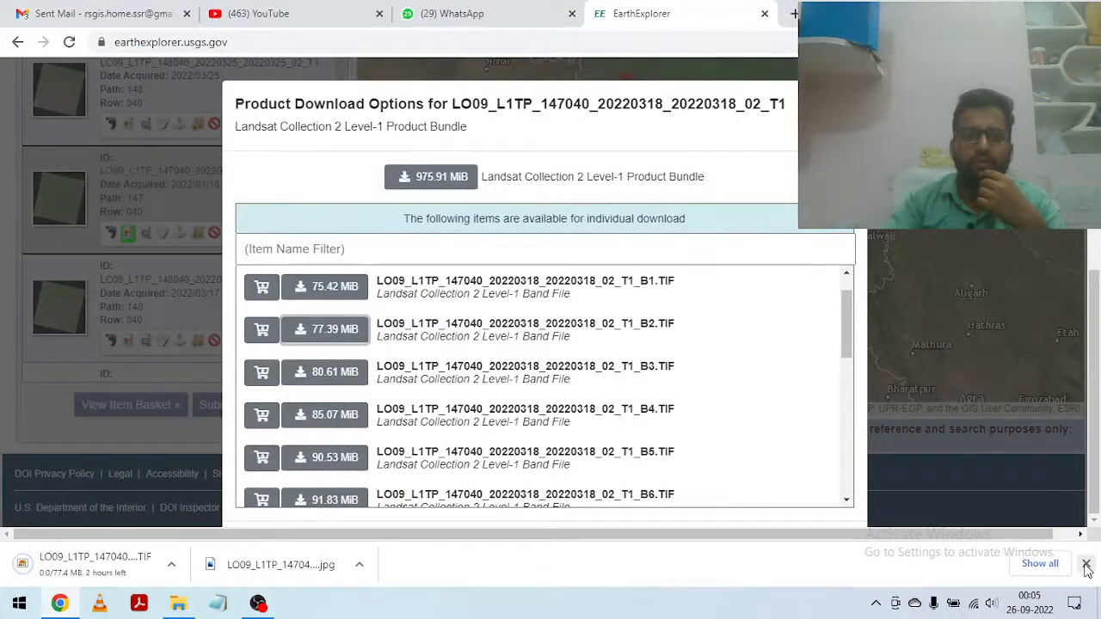
pyautogui.click(1086, 563)
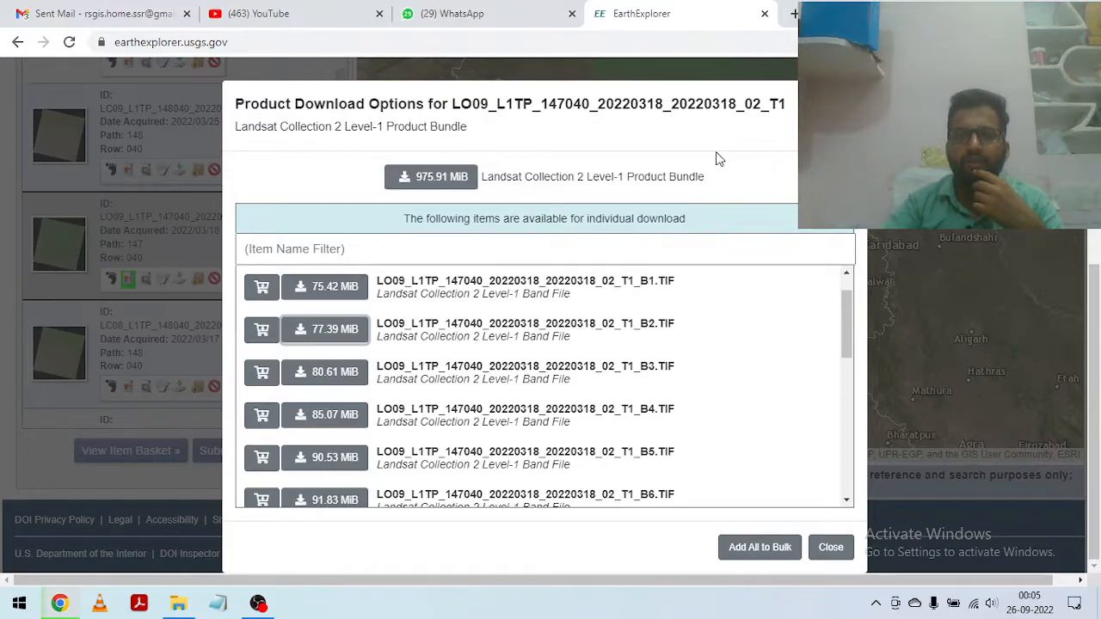
pyautogui.click(796, 14)
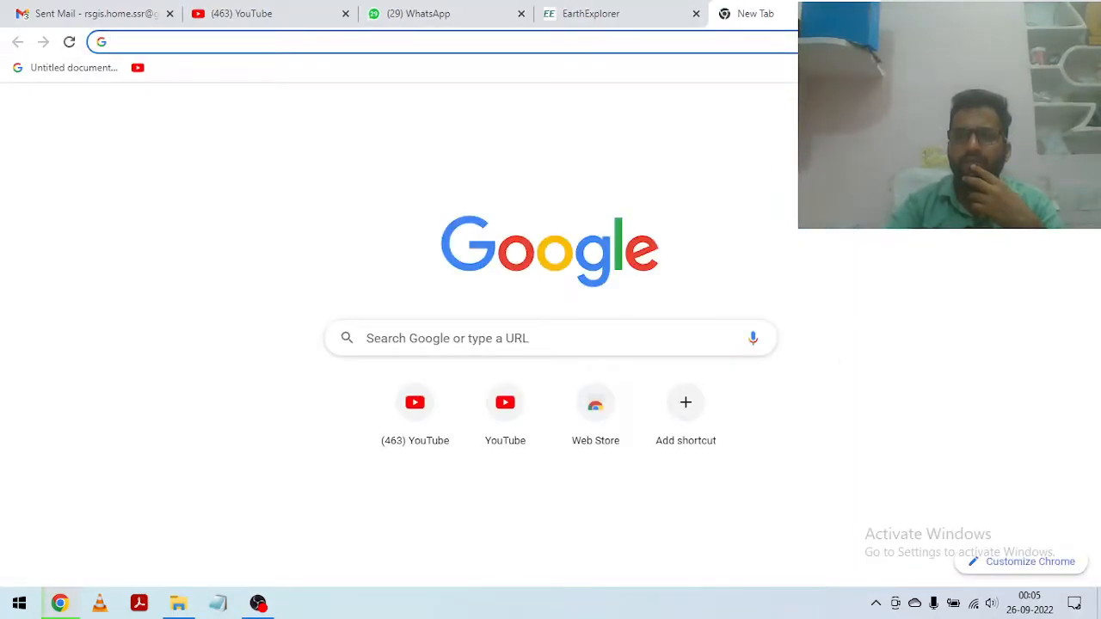
pyautogui.click(1086, 41)
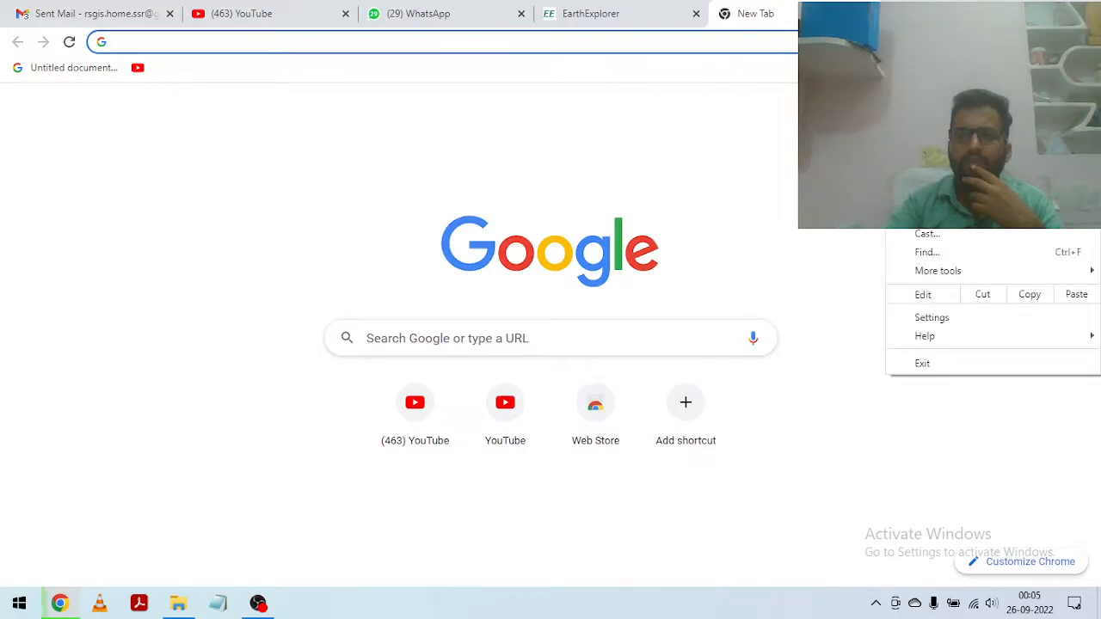
pyautogui.click(933, 145)
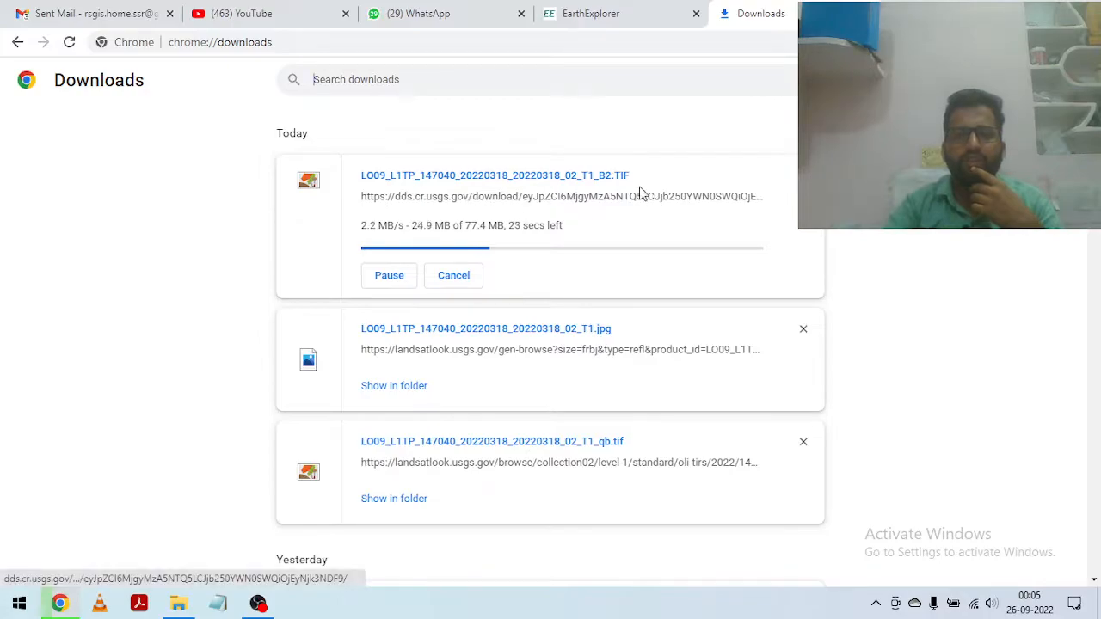
# Step: Download the B3.TIF, B4.TIF and B5.TIF band files of the 2022/03/18 scene from EarthExplorer
pyautogui.click(595, 13)
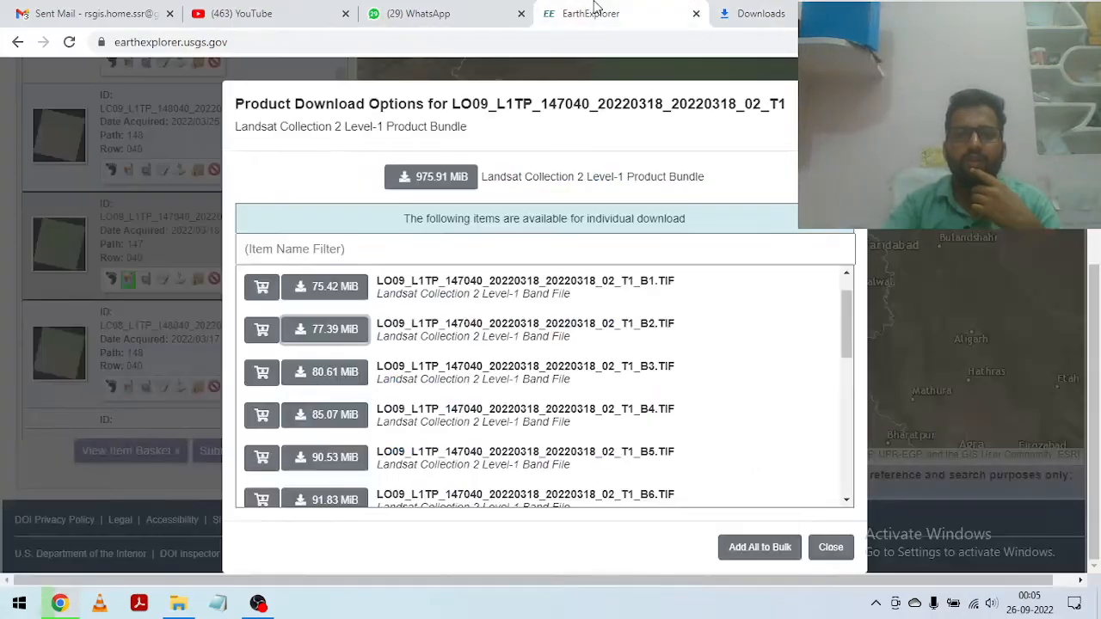
pyautogui.click(299, 379)
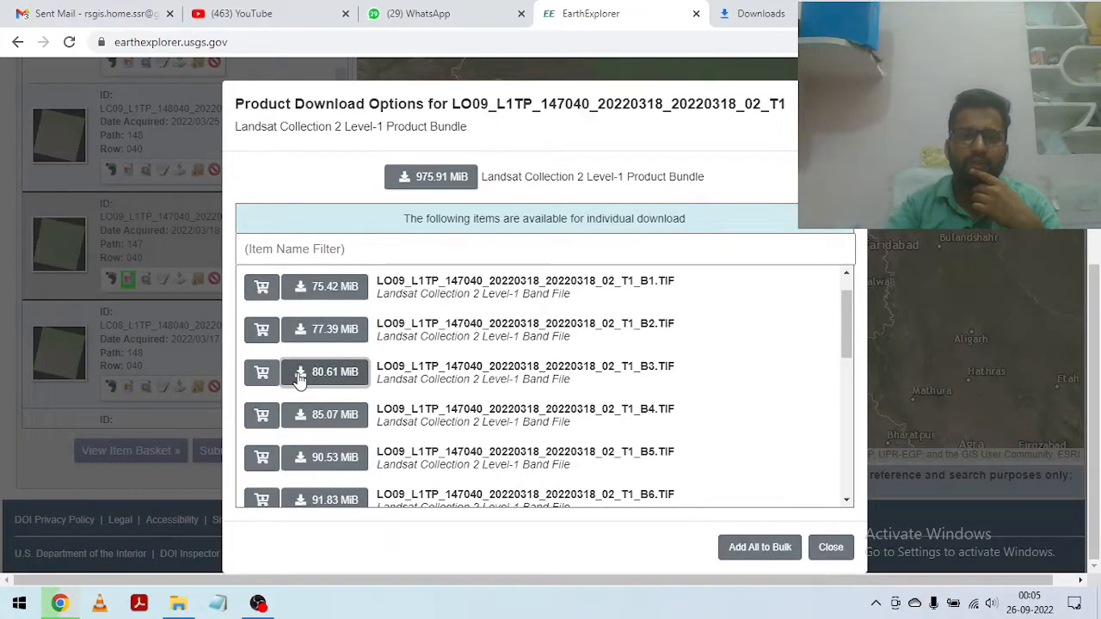
pyautogui.click(300, 379)
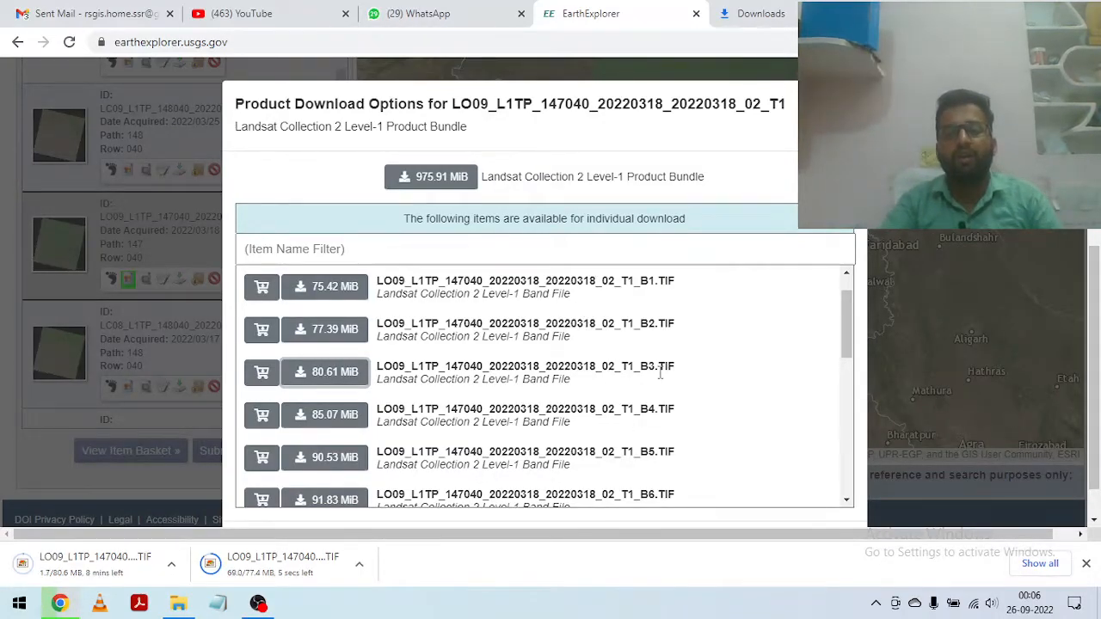
pyautogui.scroll(-1, 660, 364)
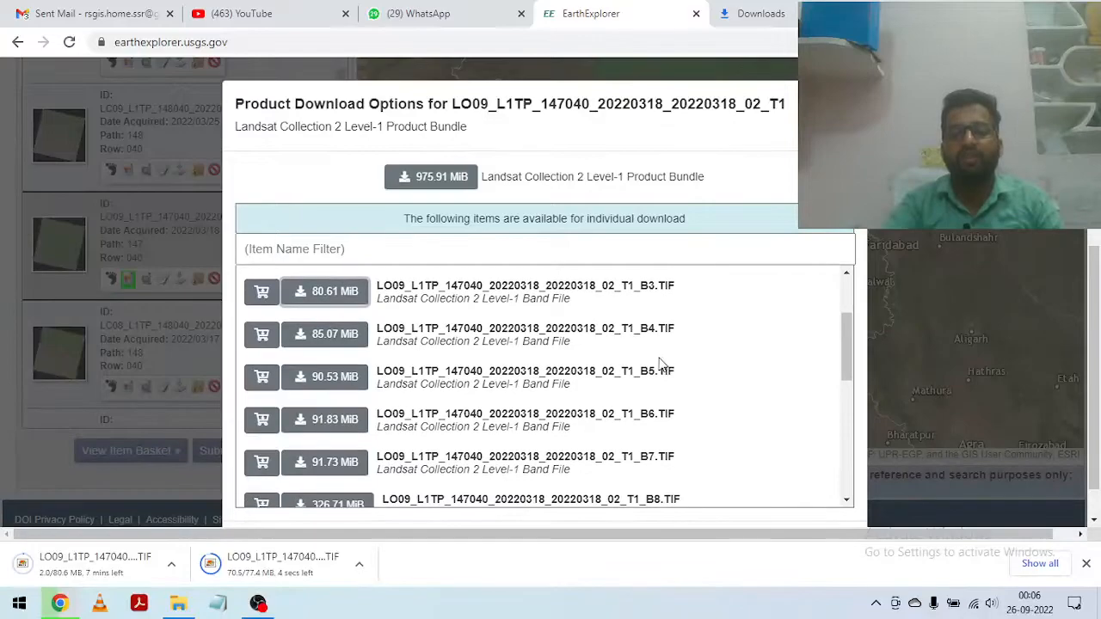
pyautogui.click(302, 338)
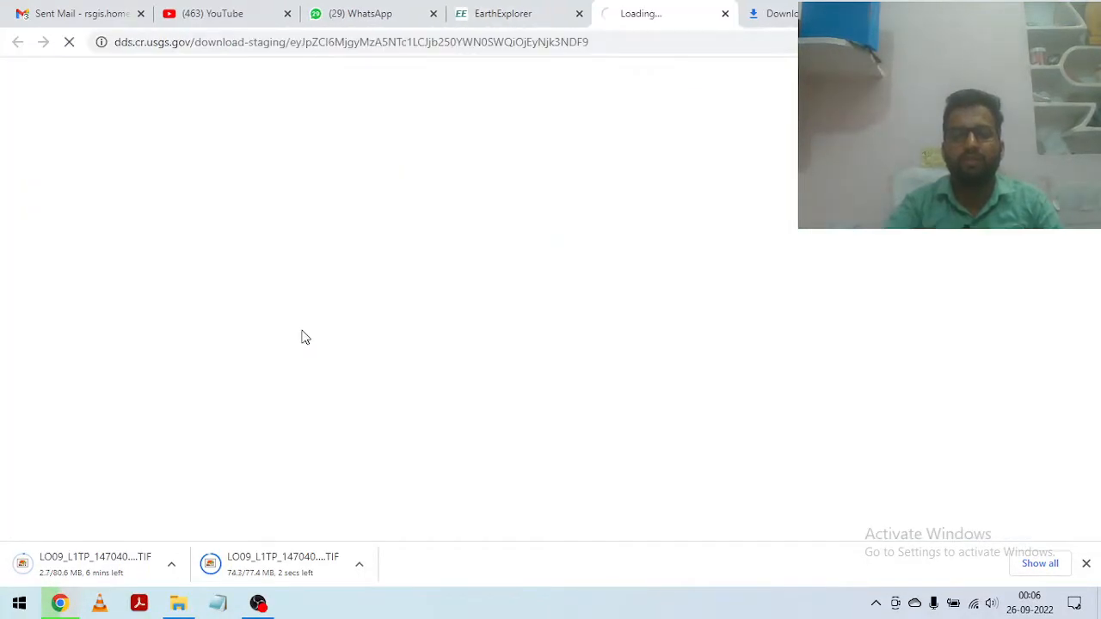
pyautogui.click(525, 16)
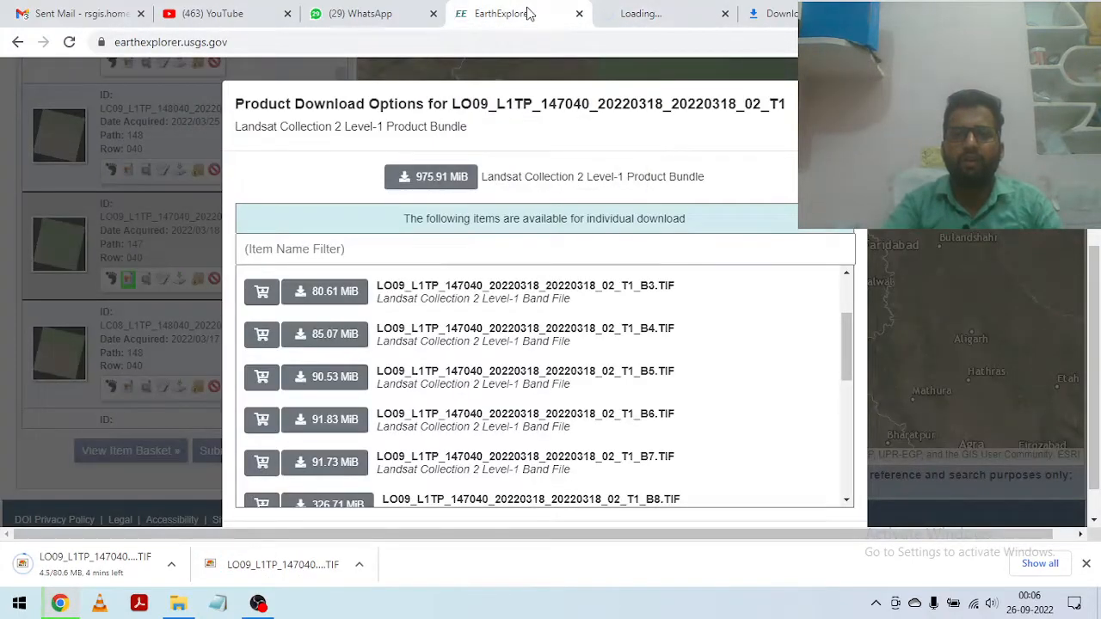
pyautogui.click(332, 383)
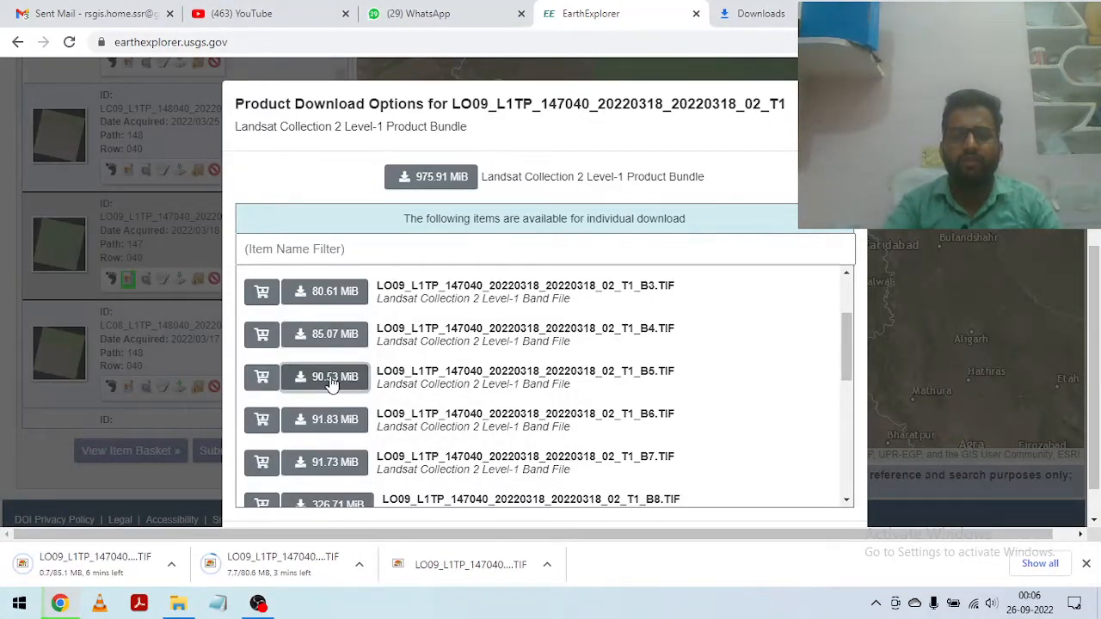
pyautogui.click(332, 384)
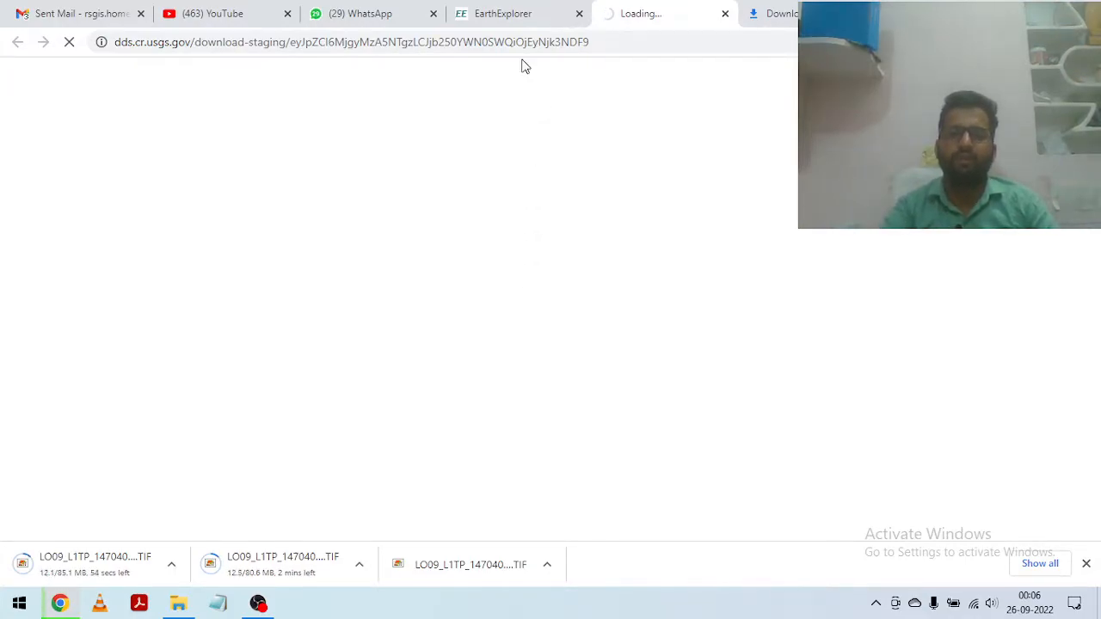
# Step: Download the MTL.txt and MTL.xml metadata files of the 2022/03/18 scene and check the download list
pyautogui.click(510, 10)
pyautogui.scroll(-3, 594, 351)
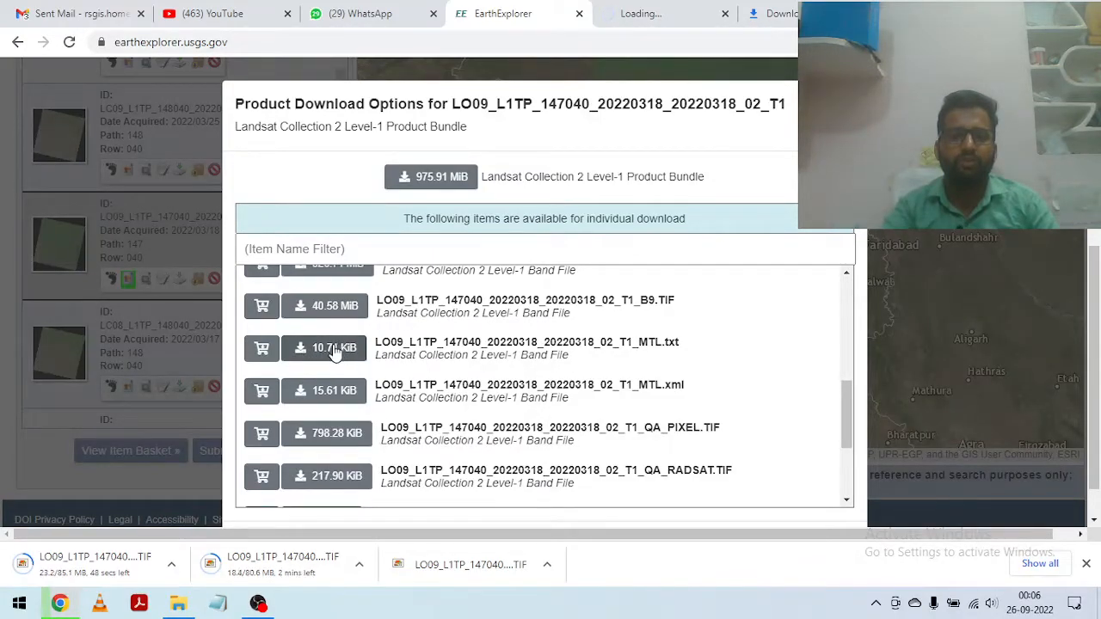
pyautogui.click(336, 353)
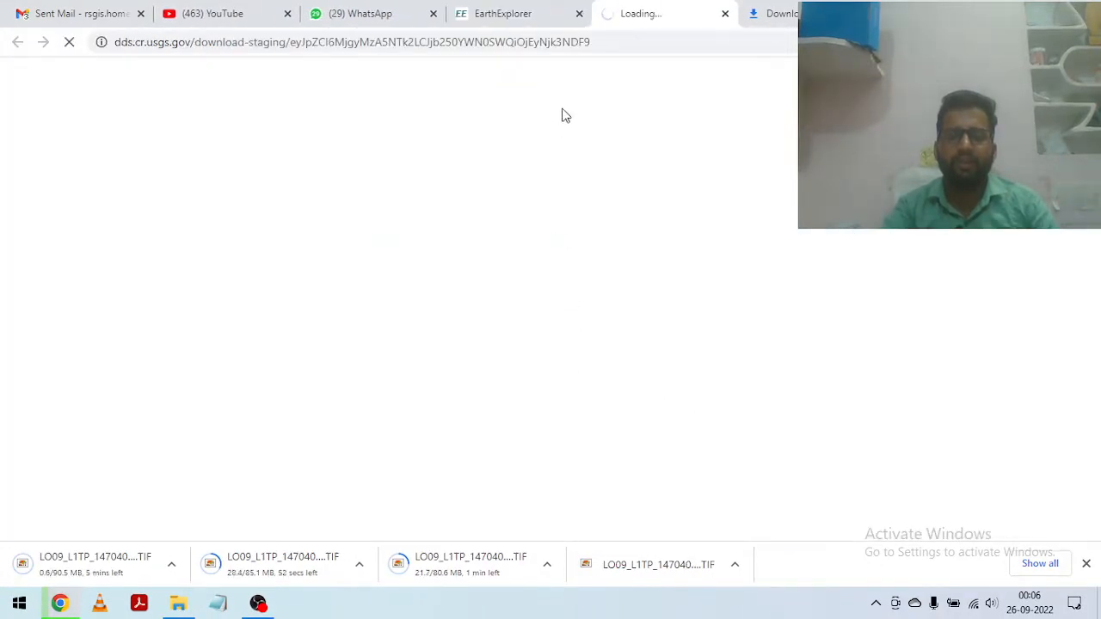
pyautogui.click(537, 14)
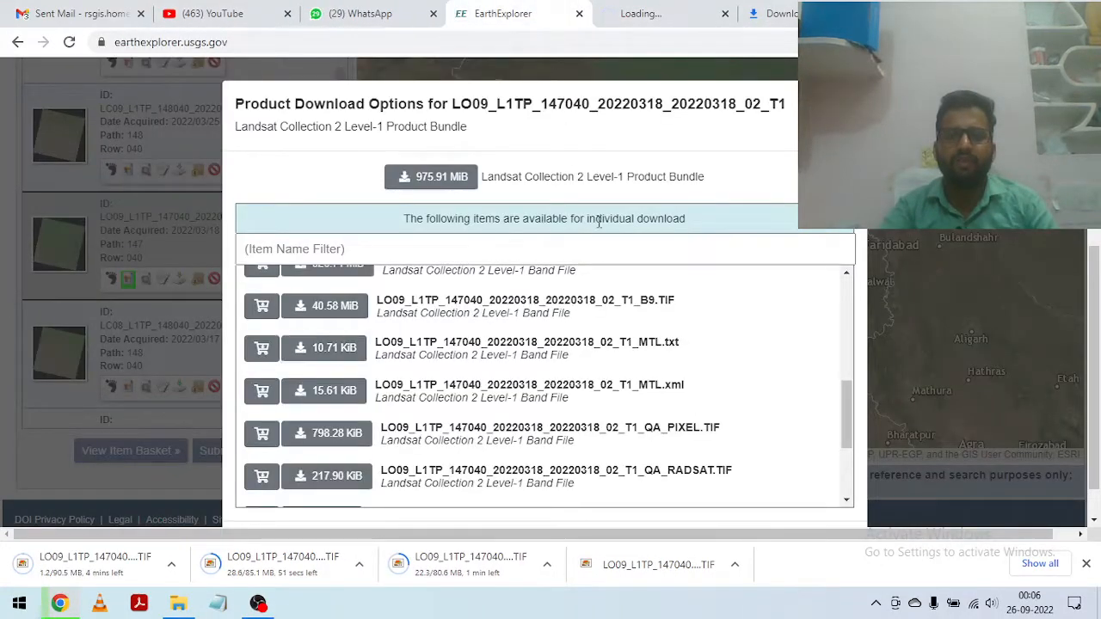
pyautogui.click(314, 401)
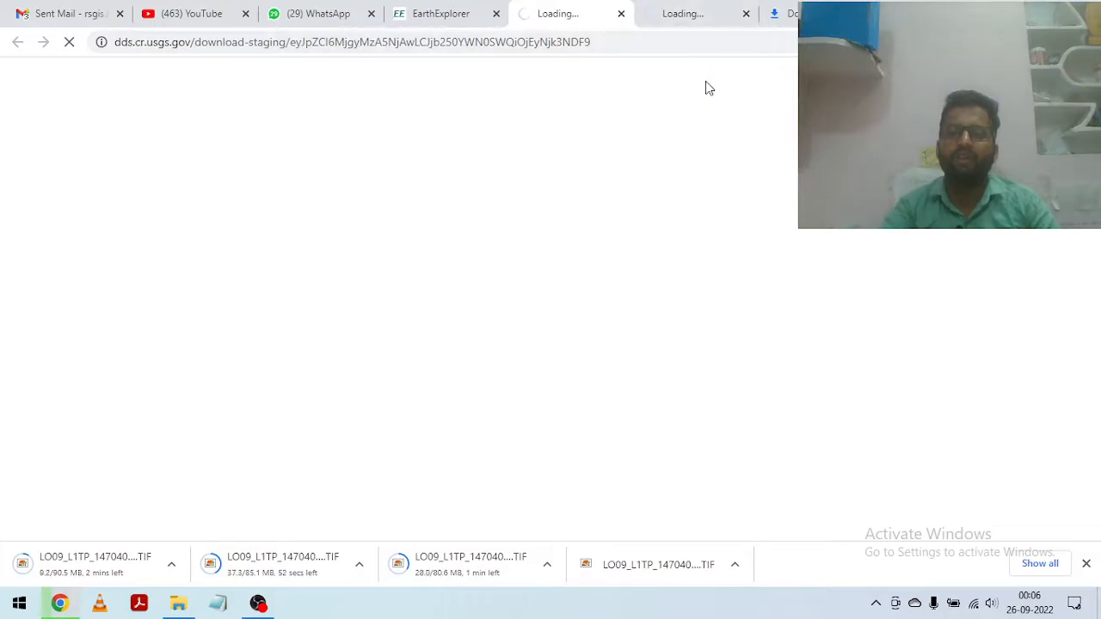
pyautogui.click(708, 10)
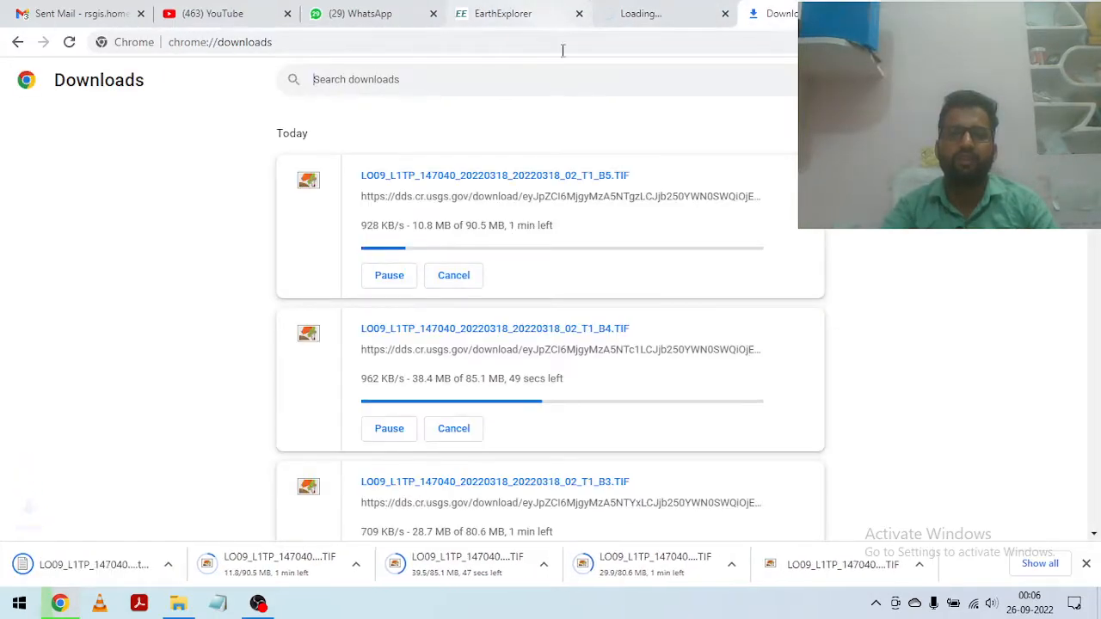
pyautogui.click(534, 16)
pyautogui.scroll(-2, 581, 350)
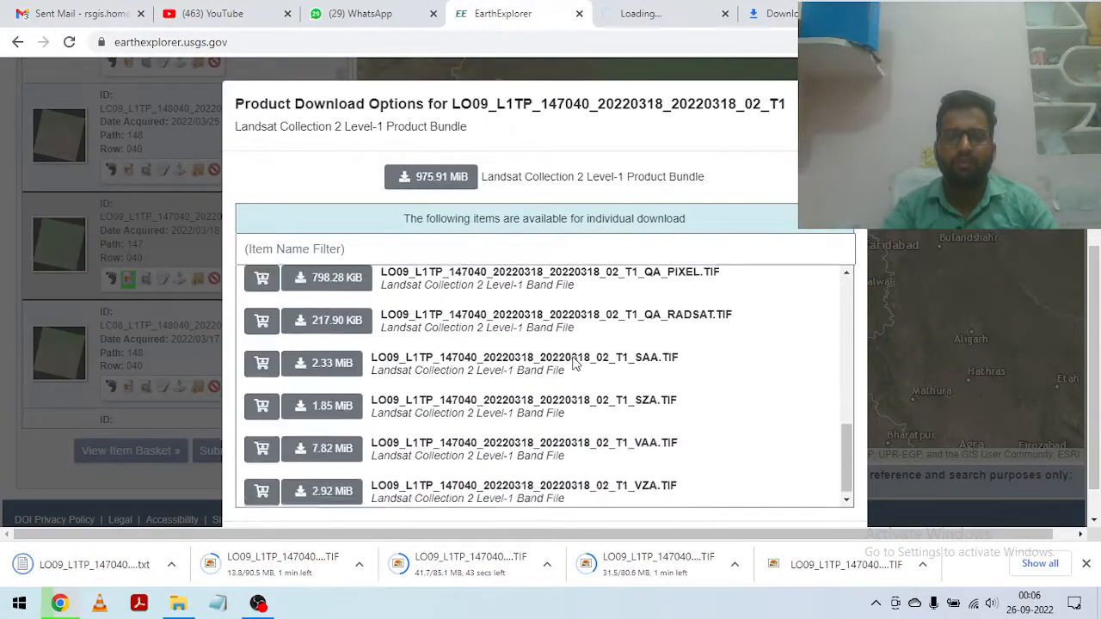
pyautogui.scroll(-1, 581, 350)
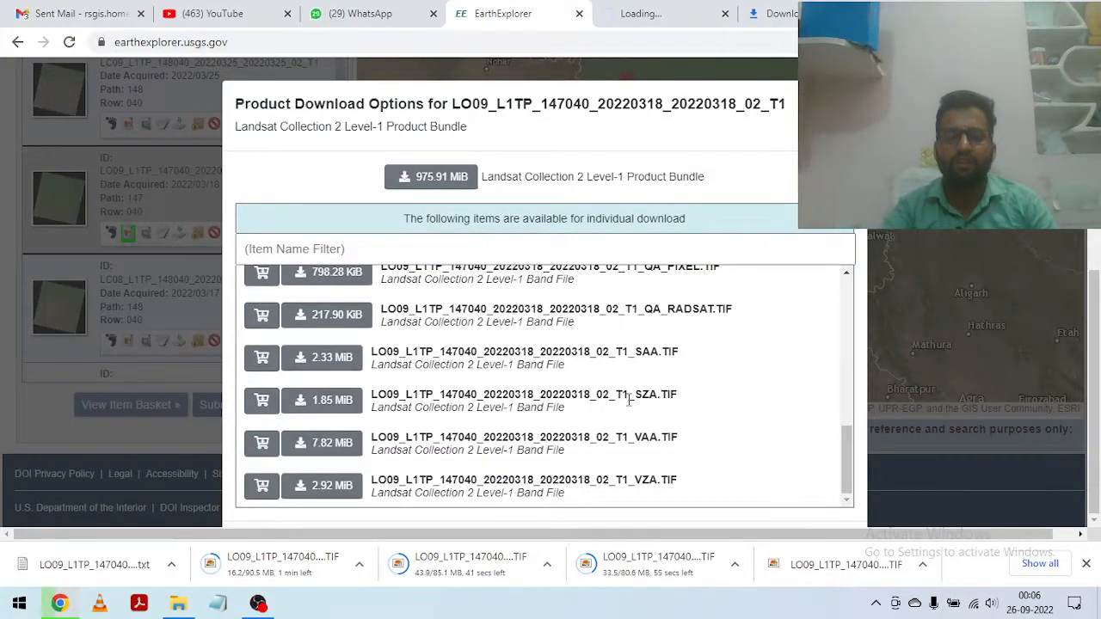
pyautogui.scroll(2, 630, 396)
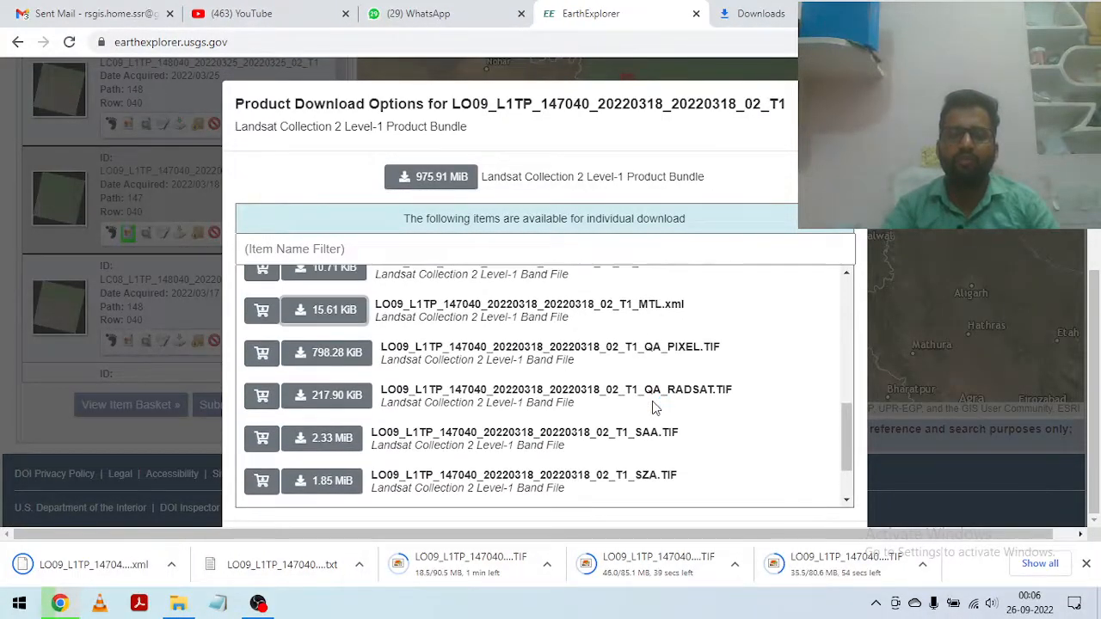
pyautogui.scroll(1, 652, 408)
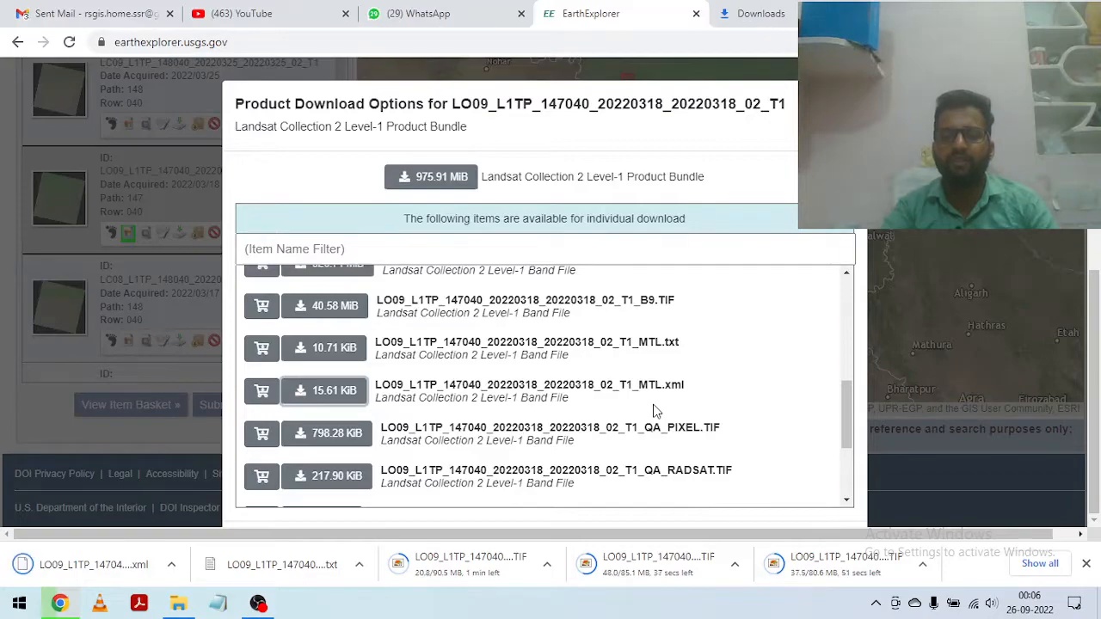
# Step: Check the remaining QA and angle files of the 2022/03/18 scene and the browser's download list
pyautogui.scroll(-3, 652, 412)
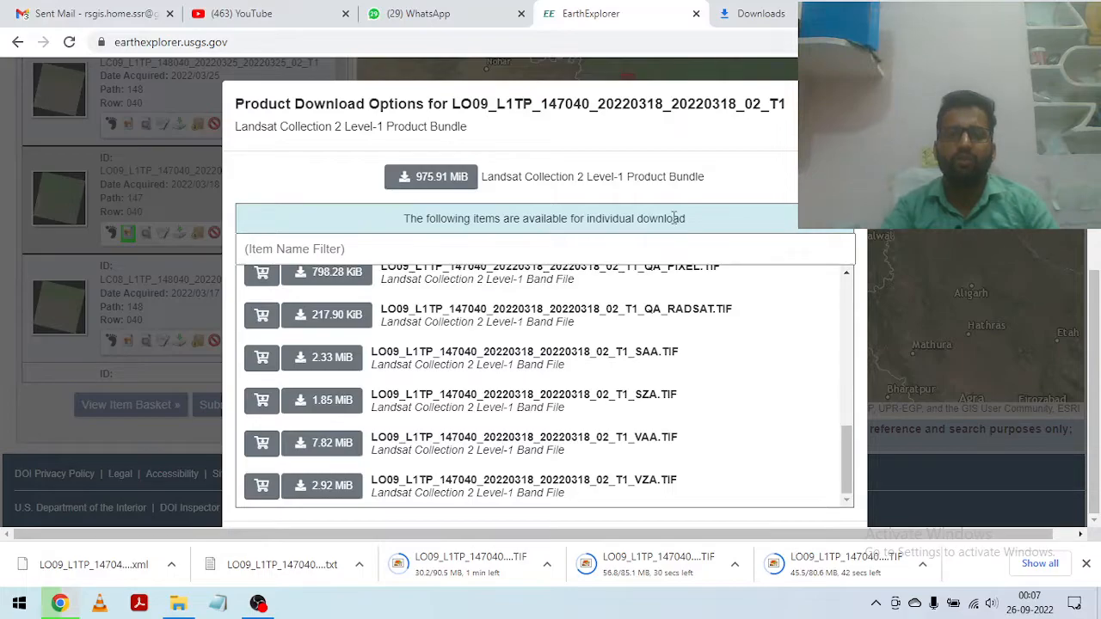
pyautogui.click(793, 9)
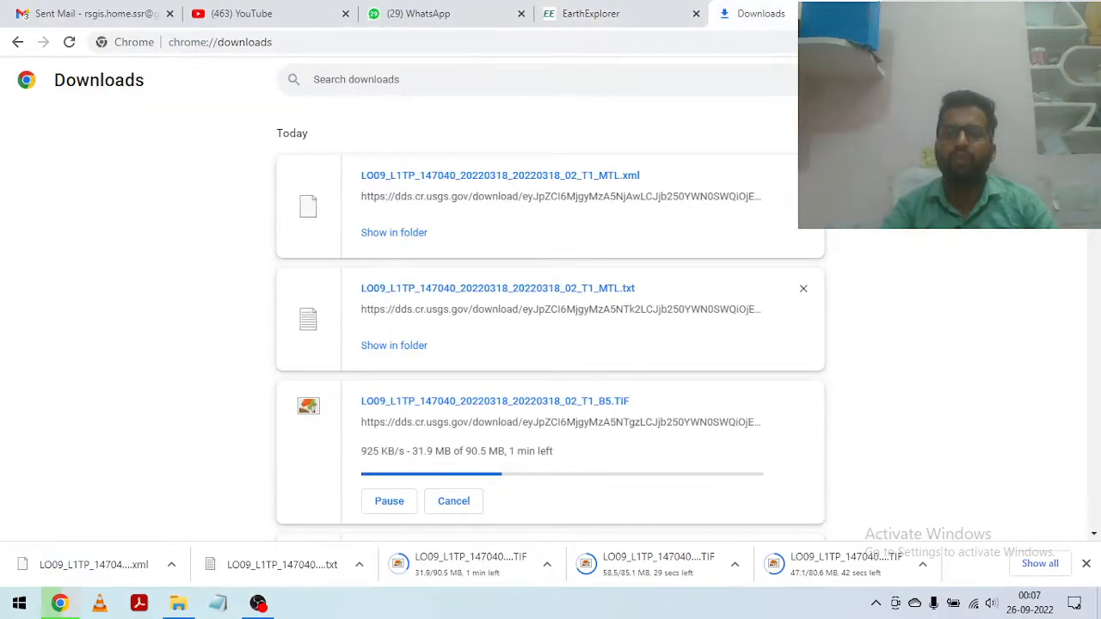
# Step: Search the web for "qgis download" in a new browser tab and open the qgis.org download page
pyautogui.hotkey('ctrl', 't')
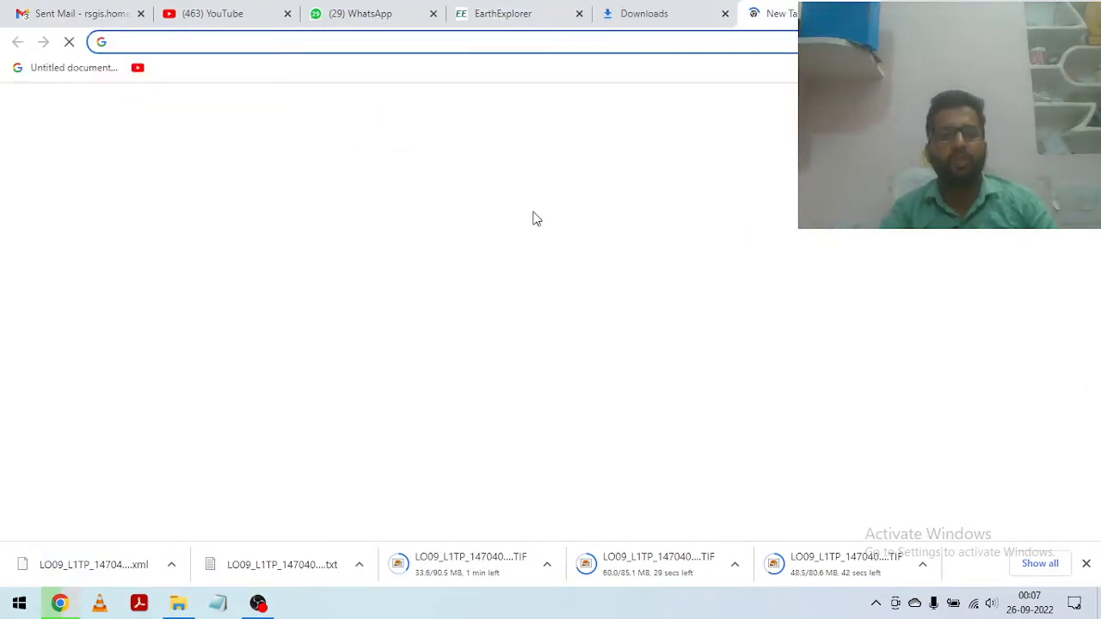
pyautogui.write('Q')
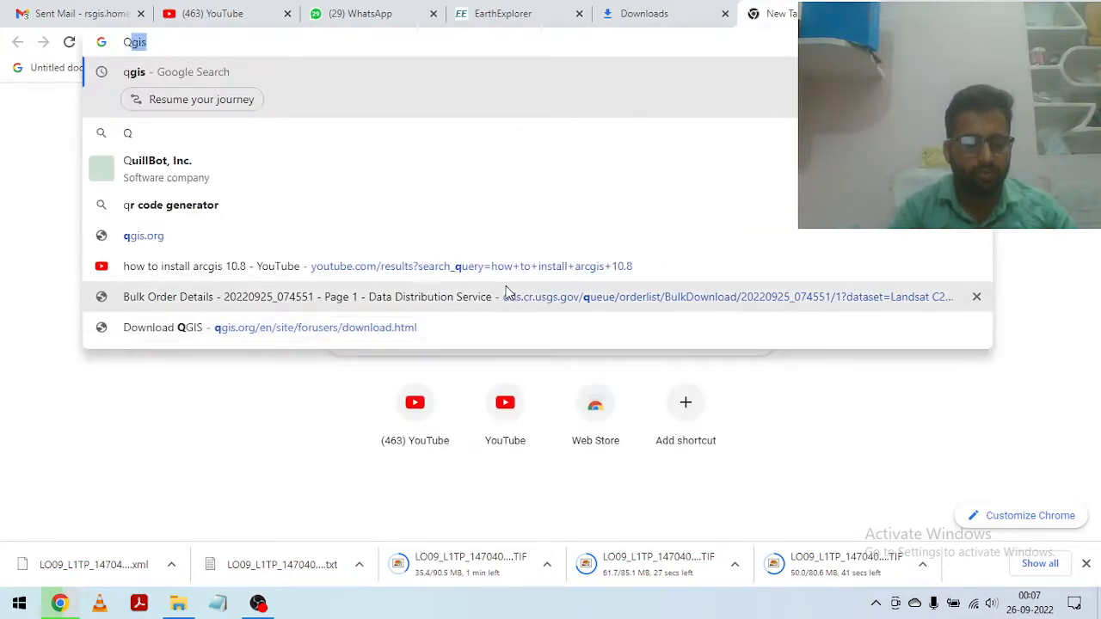
pyautogui.write('GIS')
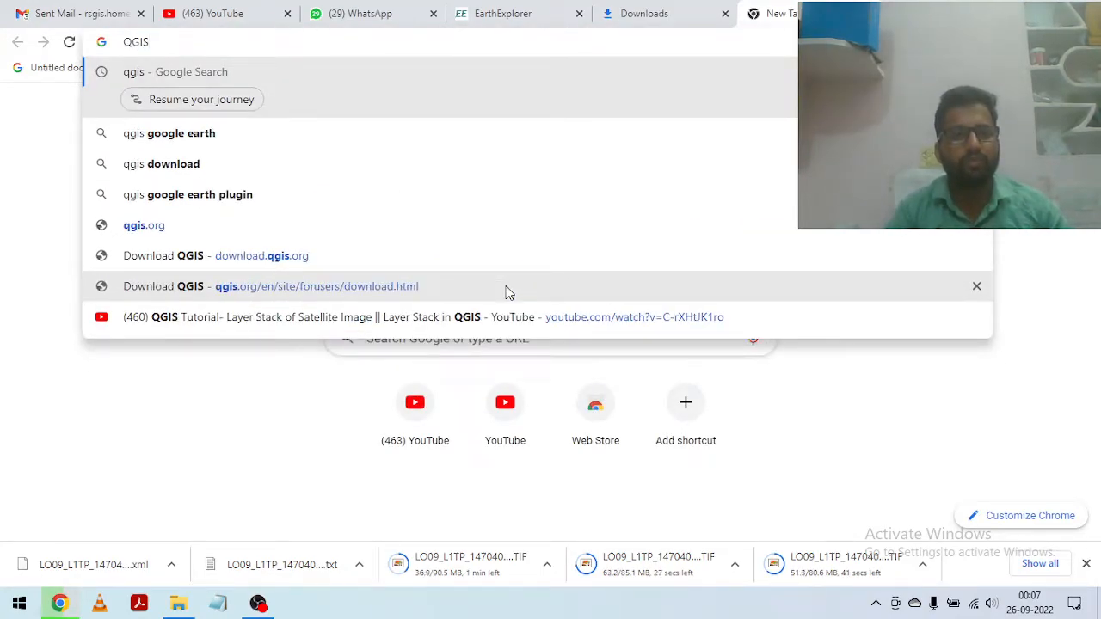
pyautogui.click(155, 172)
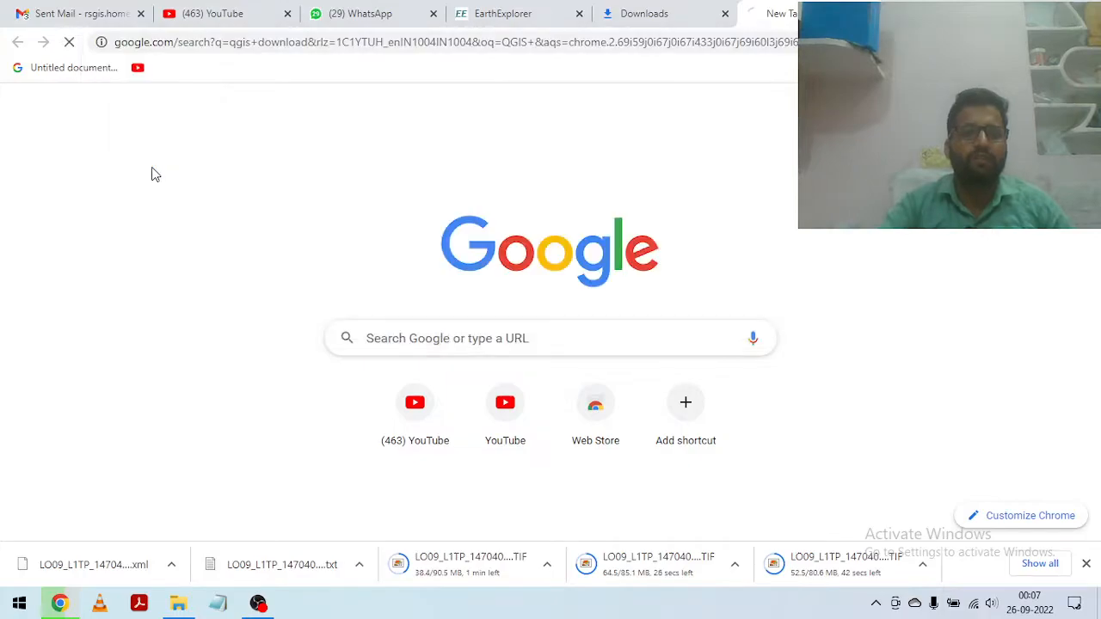
pyautogui.click(207, 235)
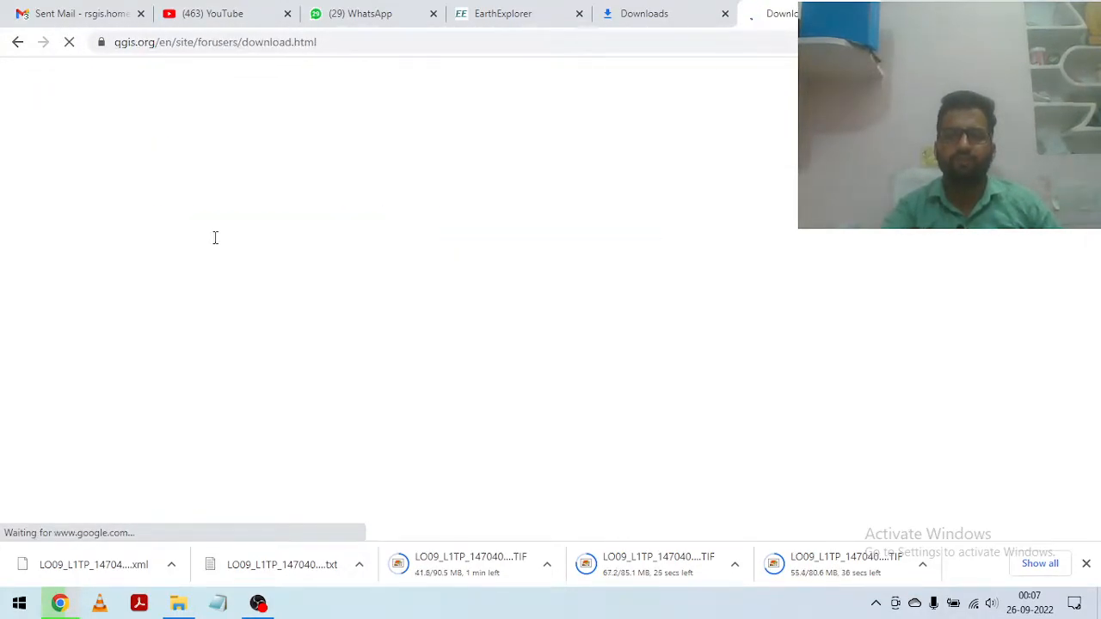
# Step: View the All Releases section of the QGIS download page and return to the Installation Downloads
pyautogui.scroll(-1, 427, 250)
pyautogui.scroll(-1, 427, 251)
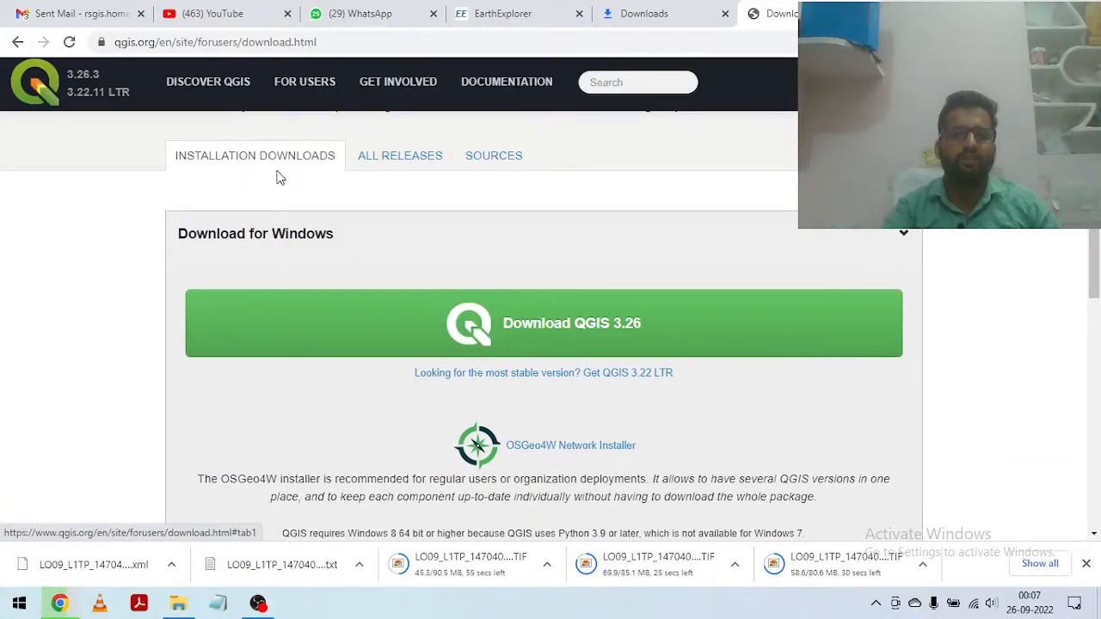
pyautogui.click(416, 162)
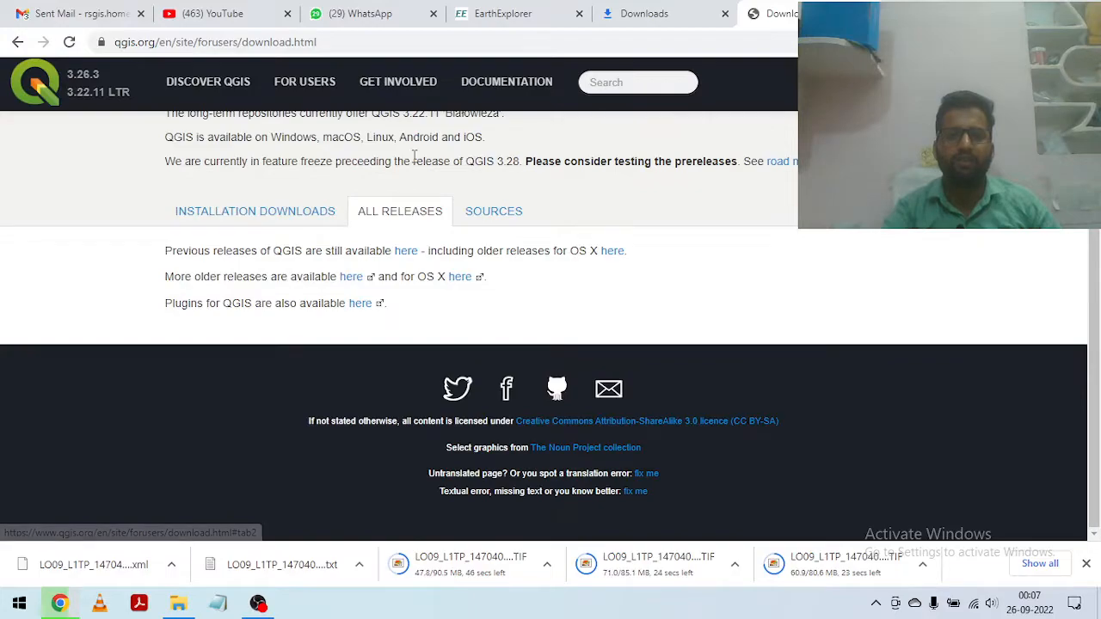
pyautogui.click(238, 216)
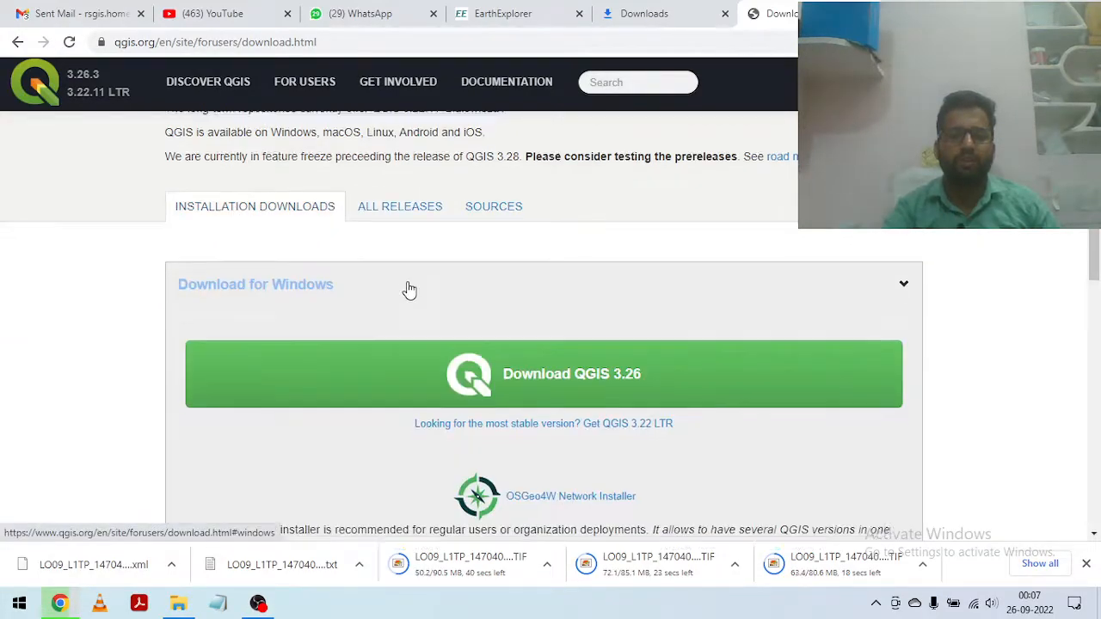
# Step: Examine the QGIS installation downloads offered for Windows, macOS, Linux, BSD and mobile devices
pyautogui.scroll(-2, 418, 292)
pyautogui.scroll(-2, 418, 292)
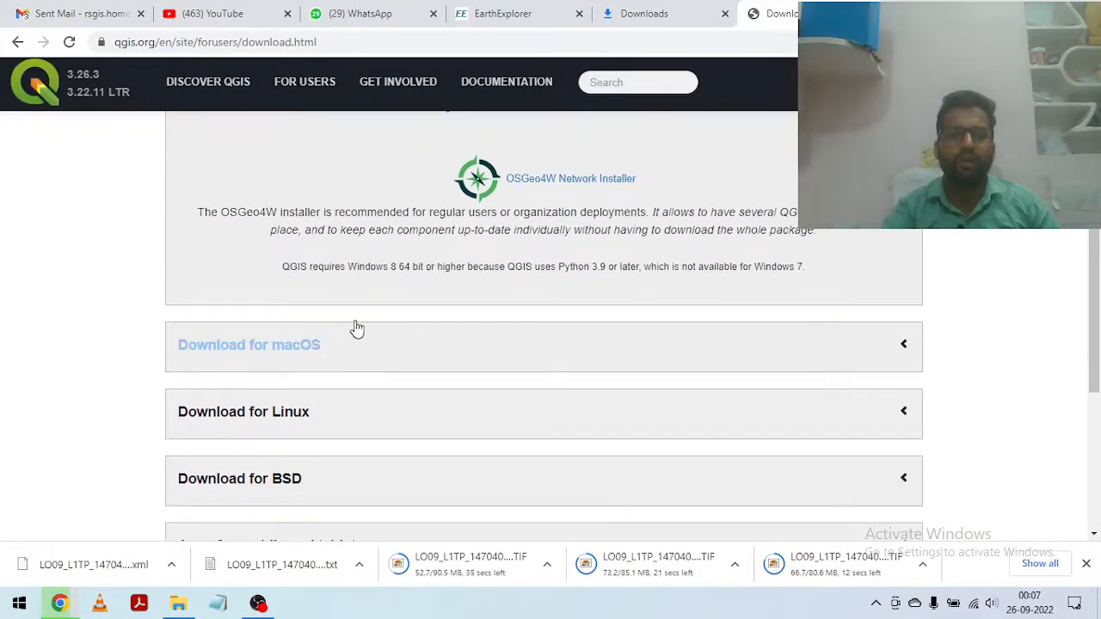
pyautogui.scroll(-2, 422, 373)
pyautogui.scroll(7, 418, 373)
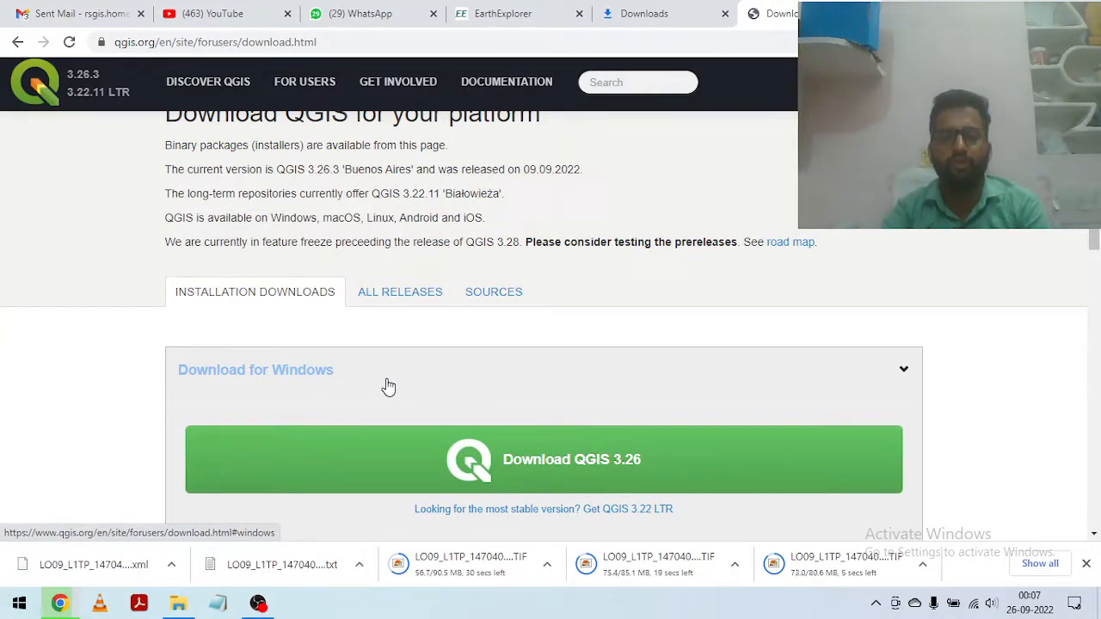
pyautogui.scroll(-1, 386, 387)
pyautogui.scroll(-3, 603, 402)
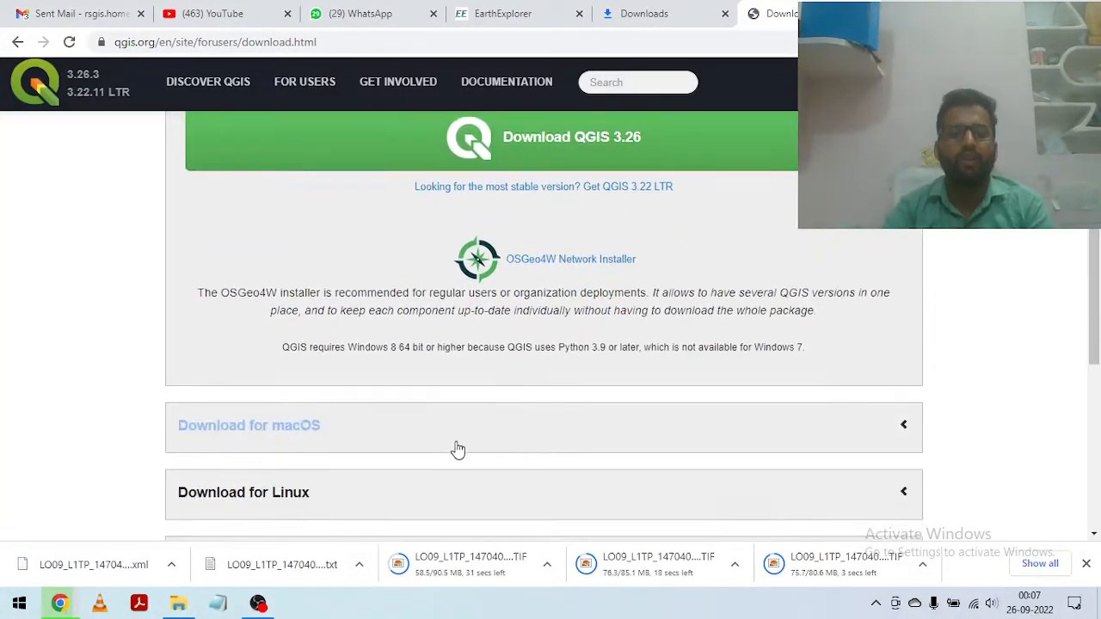
pyautogui.scroll(-1, 361, 426)
pyautogui.scroll(-1, 348, 427)
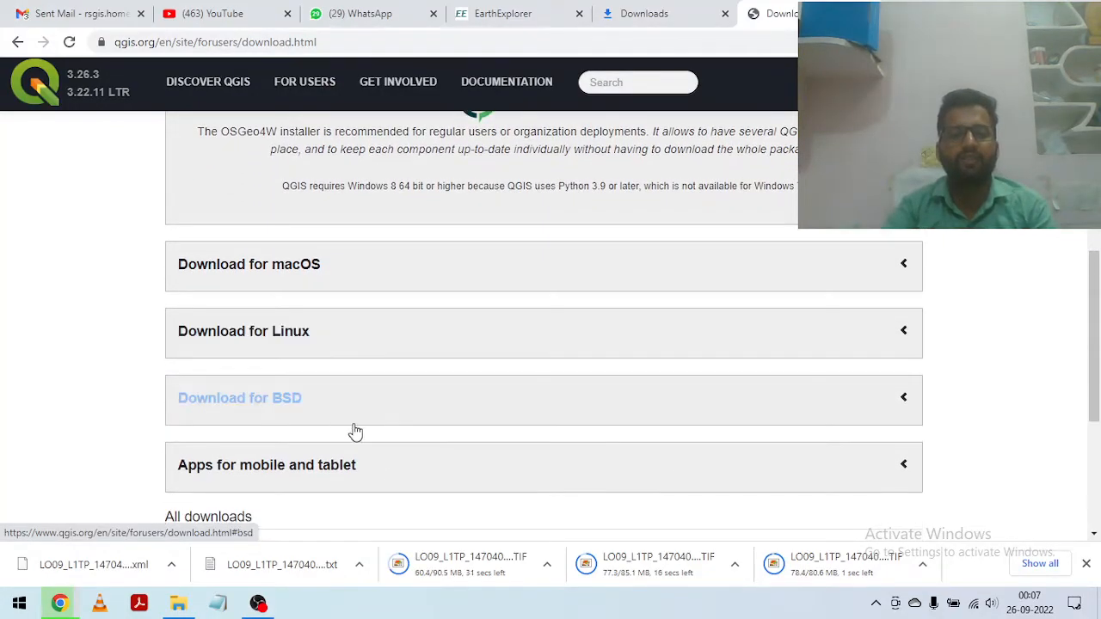
pyautogui.scroll(-1, 335, 480)
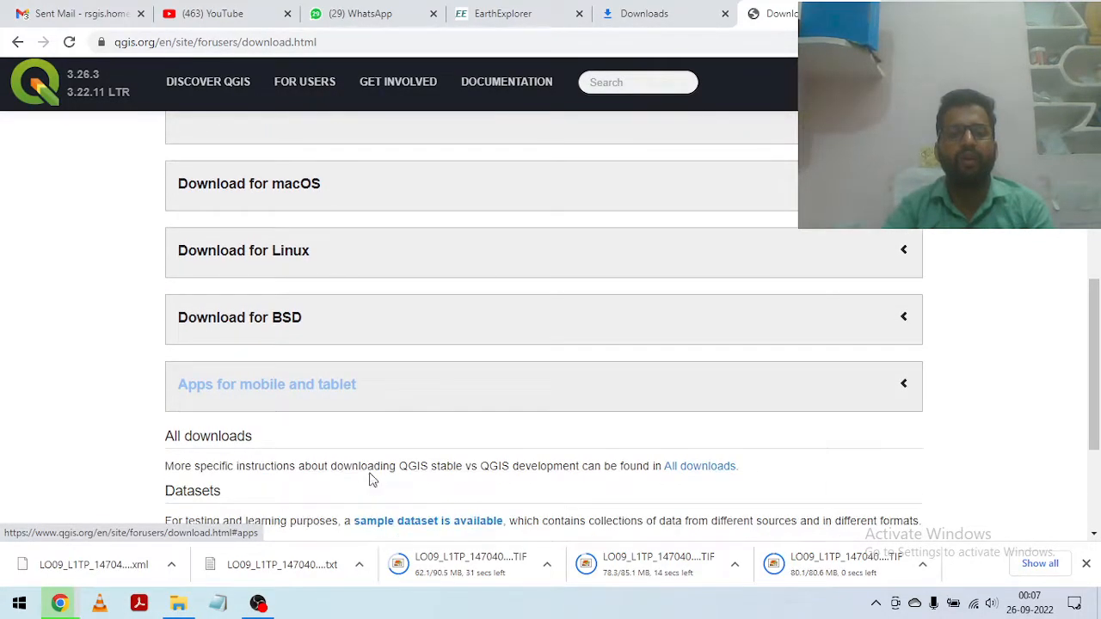
pyautogui.scroll(3, 467, 425)
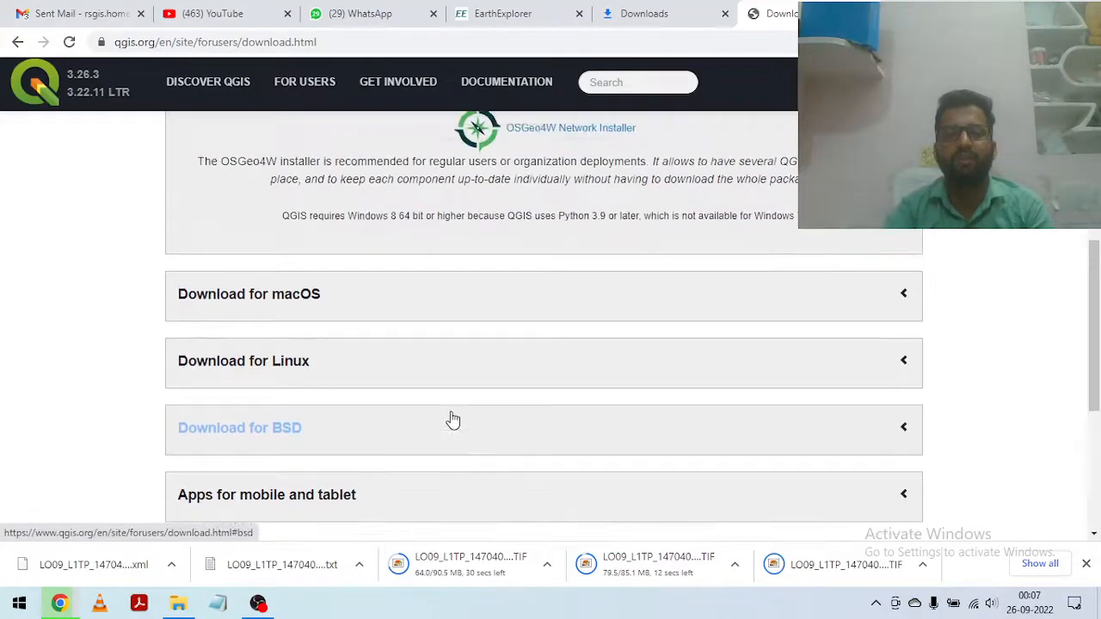
pyautogui.scroll(-3, 456, 419)
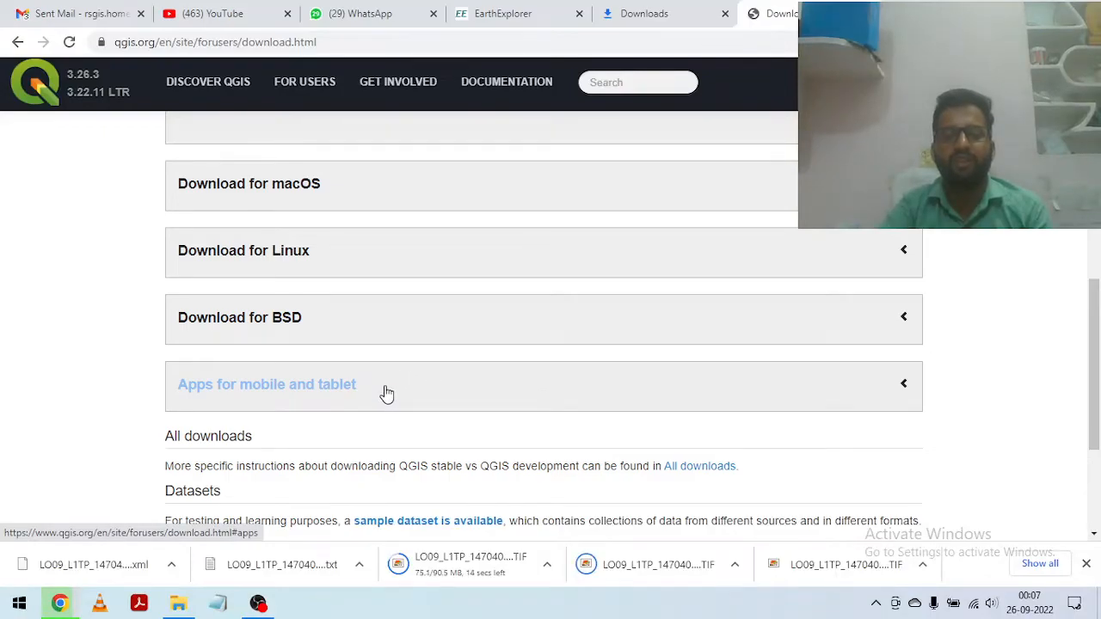
# Step: Start downloading the QGIS 3.26 installer for Windows
pyautogui.scroll(5, 383, 390)
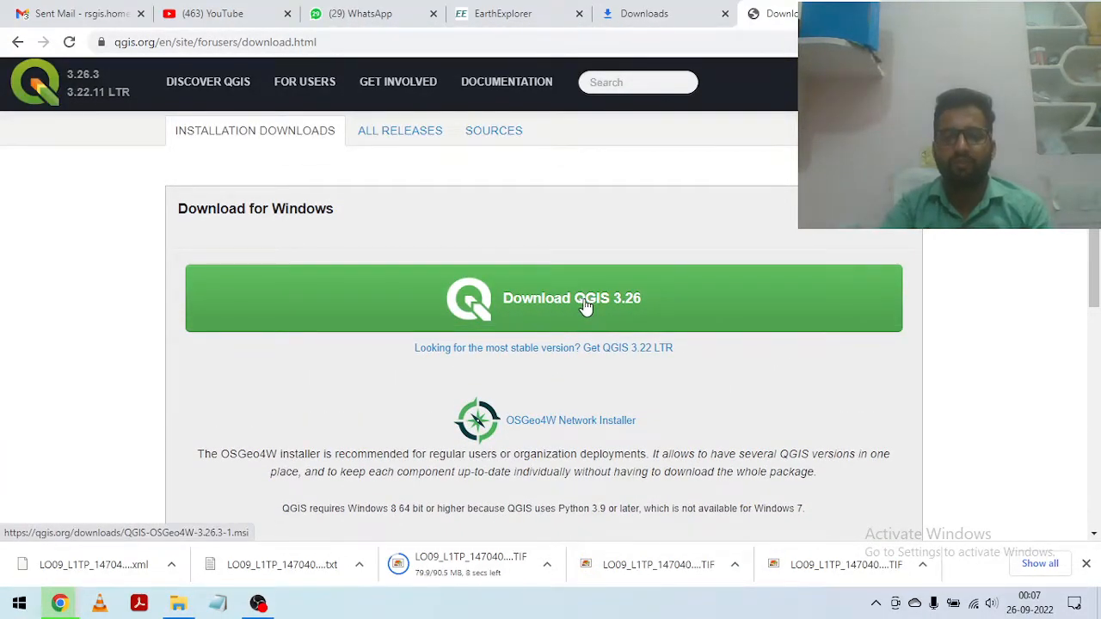
pyautogui.click(584, 307)
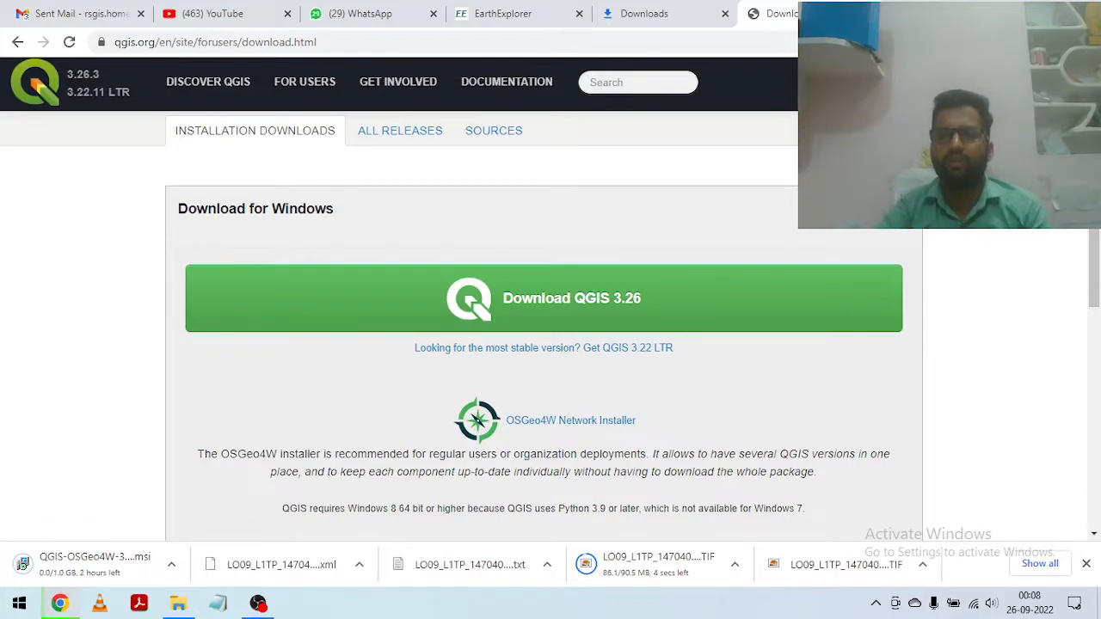
# Step: Pause and cancel the QGIS installer download in the browser's download list, and leave the browser
pyautogui.hotkey('ctrl', 't')
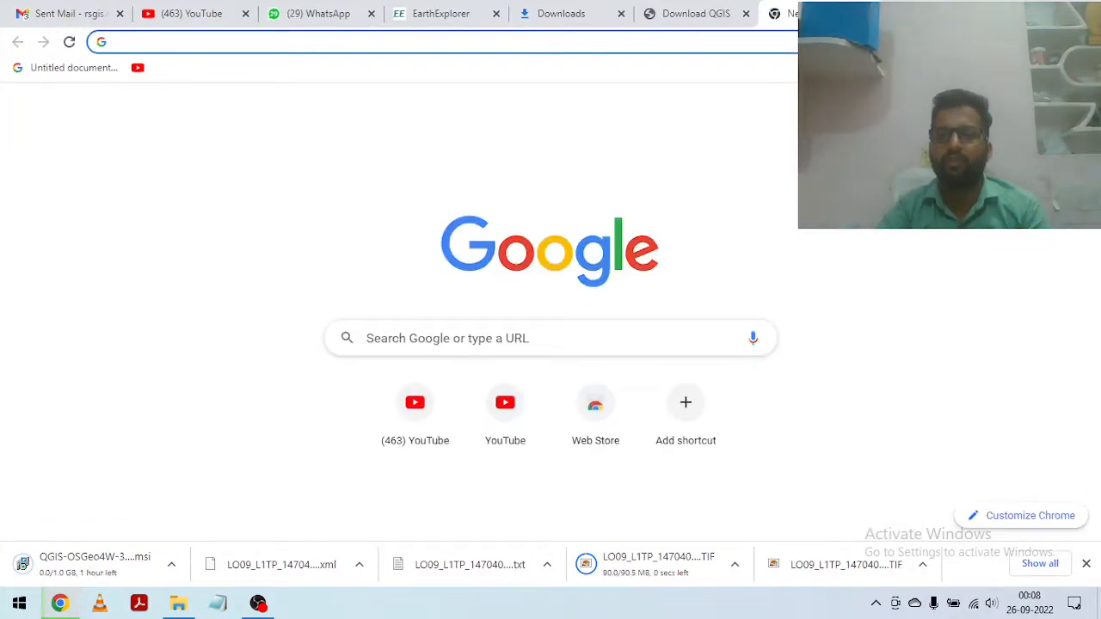
pyautogui.click(1086, 41)
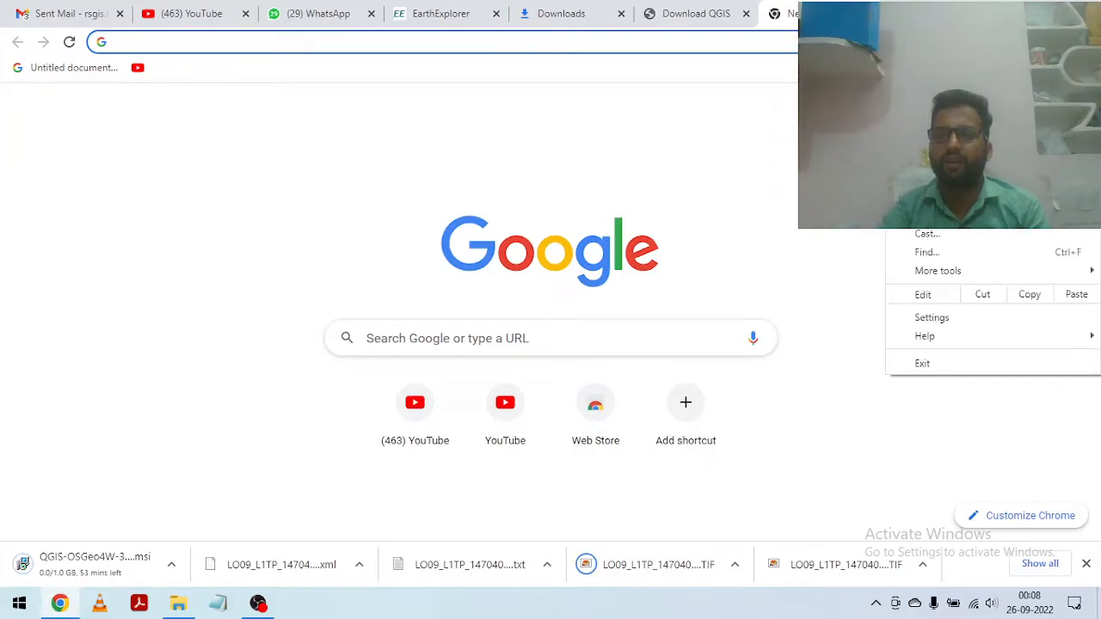
pyautogui.click(940, 149)
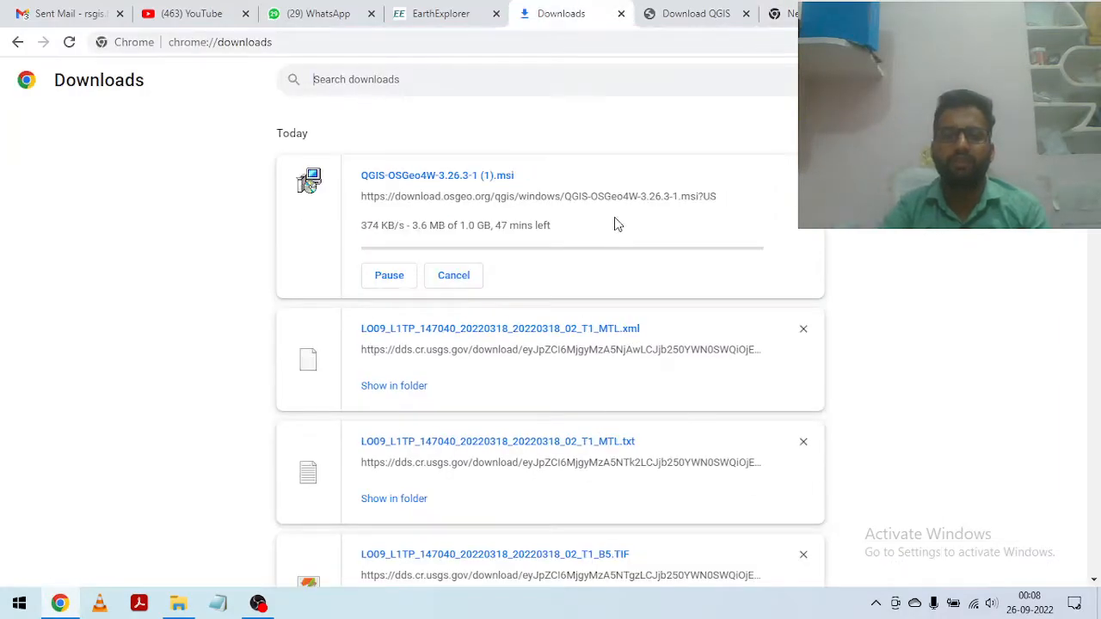
pyautogui.click(388, 276)
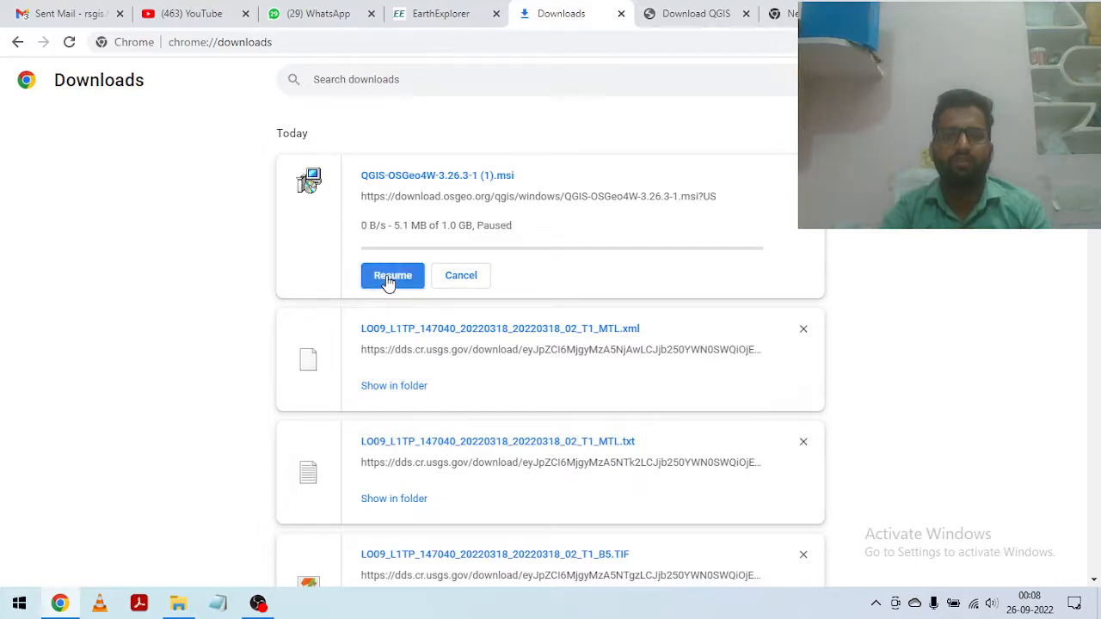
pyautogui.click(460, 276)
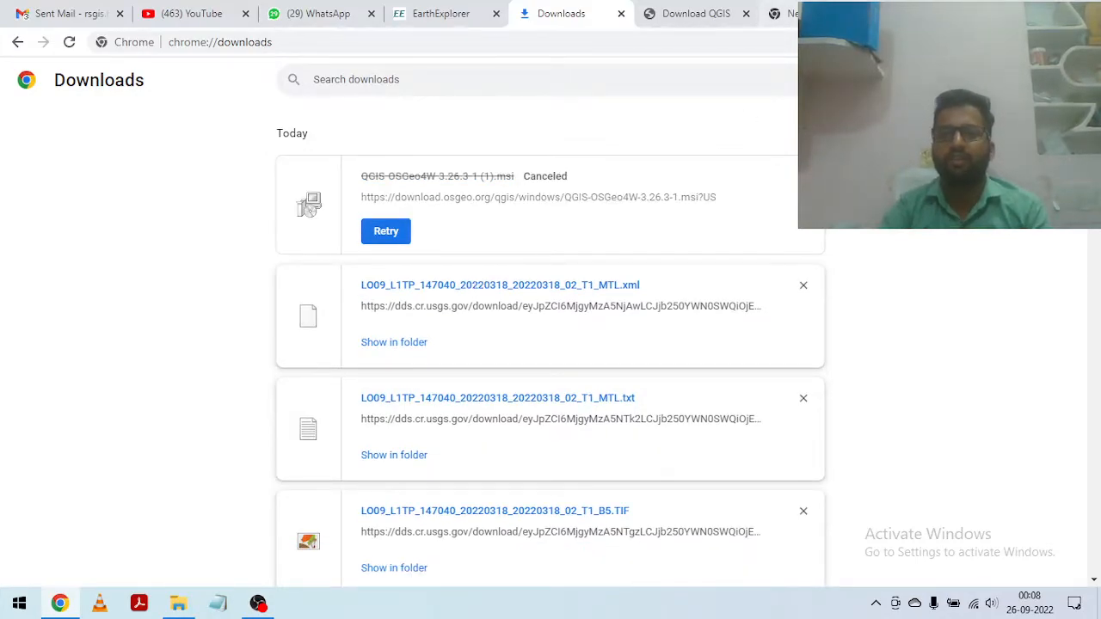
pyautogui.click(745, 14)
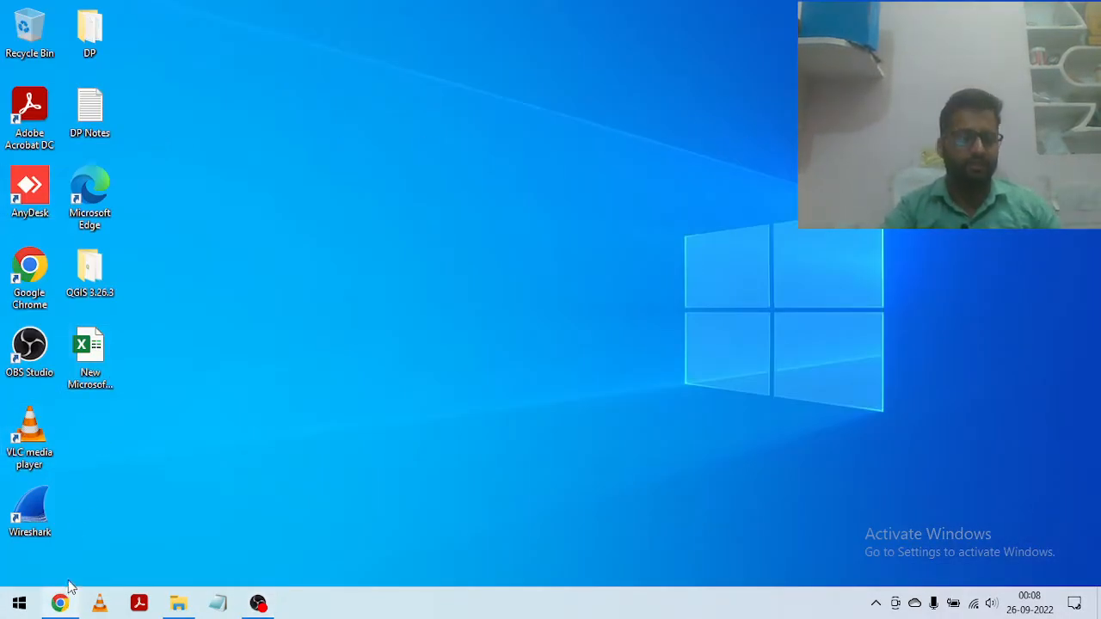
# Step: Locate the QGIS-OSGeo4W-3.26.3-1 installer in the Downloads folder, view its install option without running it, and return to the desktop
pyautogui.press('super+e')
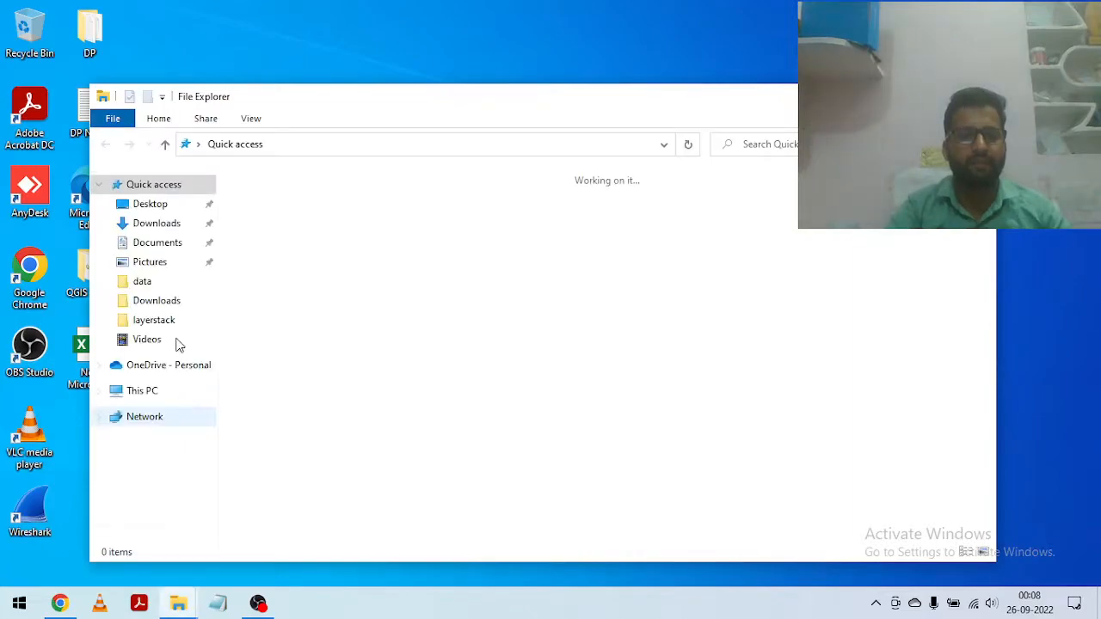
pyautogui.click(158, 224)
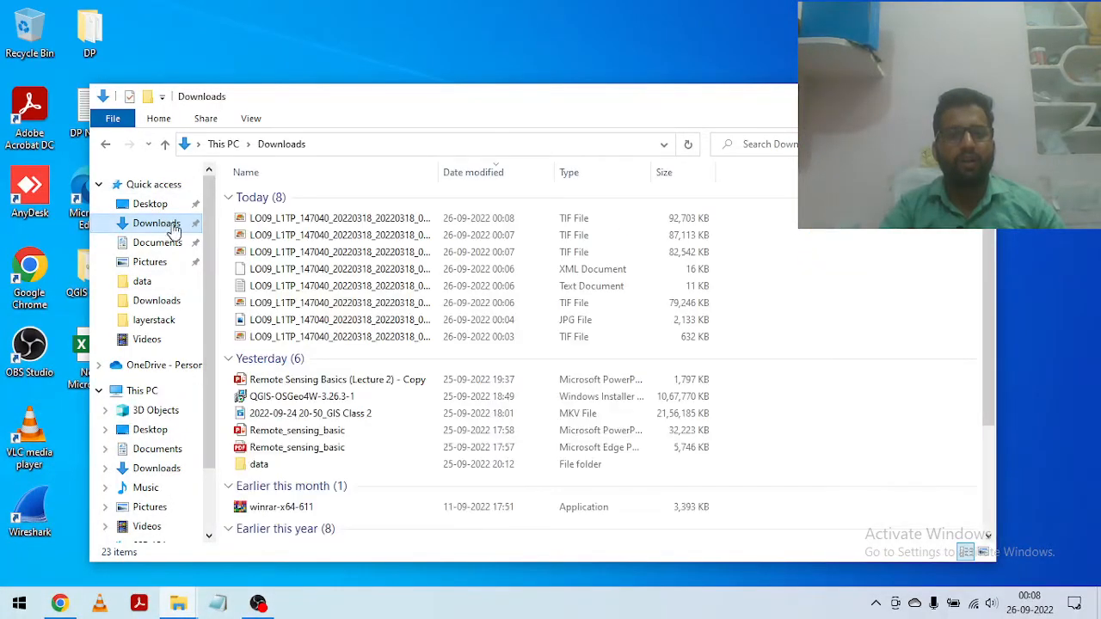
pyautogui.scroll(-1, 378, 378)
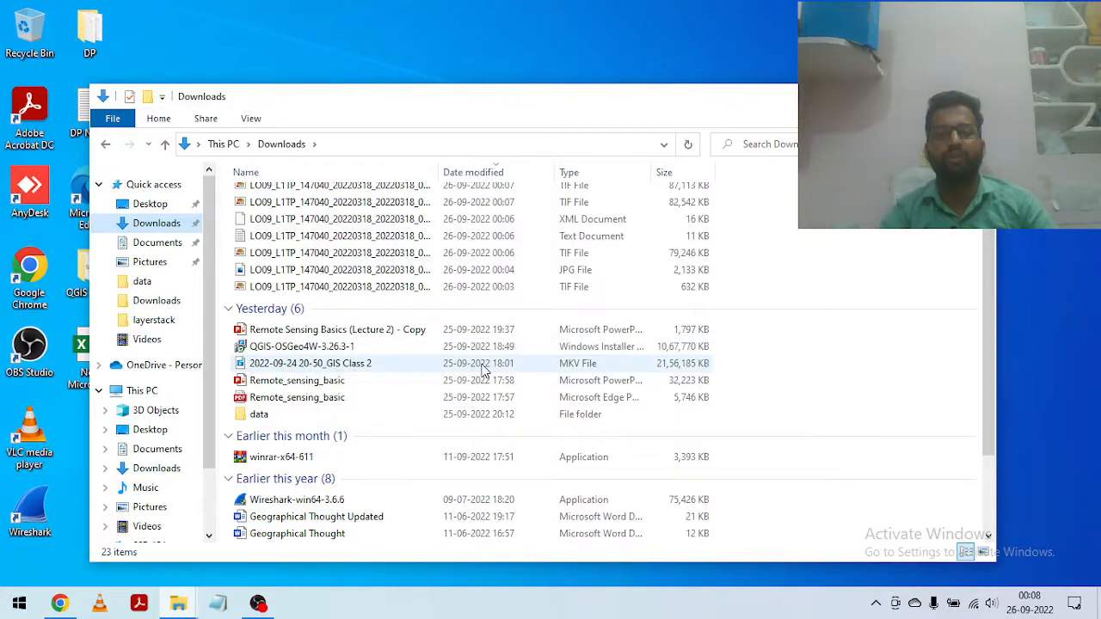
pyautogui.click(345, 347)
pyautogui.rightClick(345, 346)
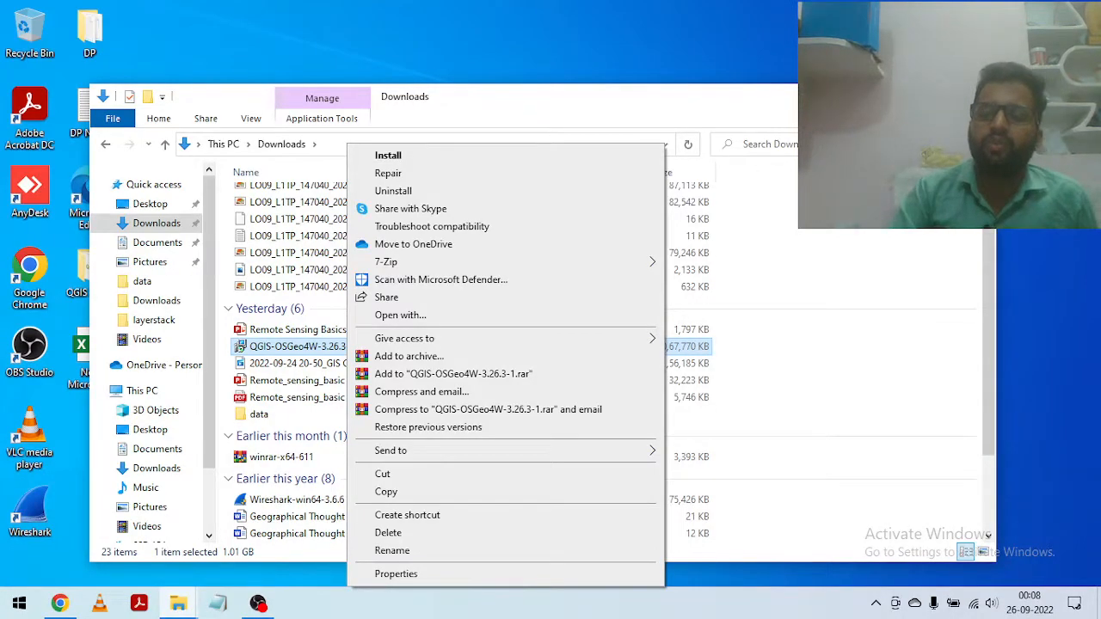
pyautogui.press('Escape')
pyautogui.press('super+d')
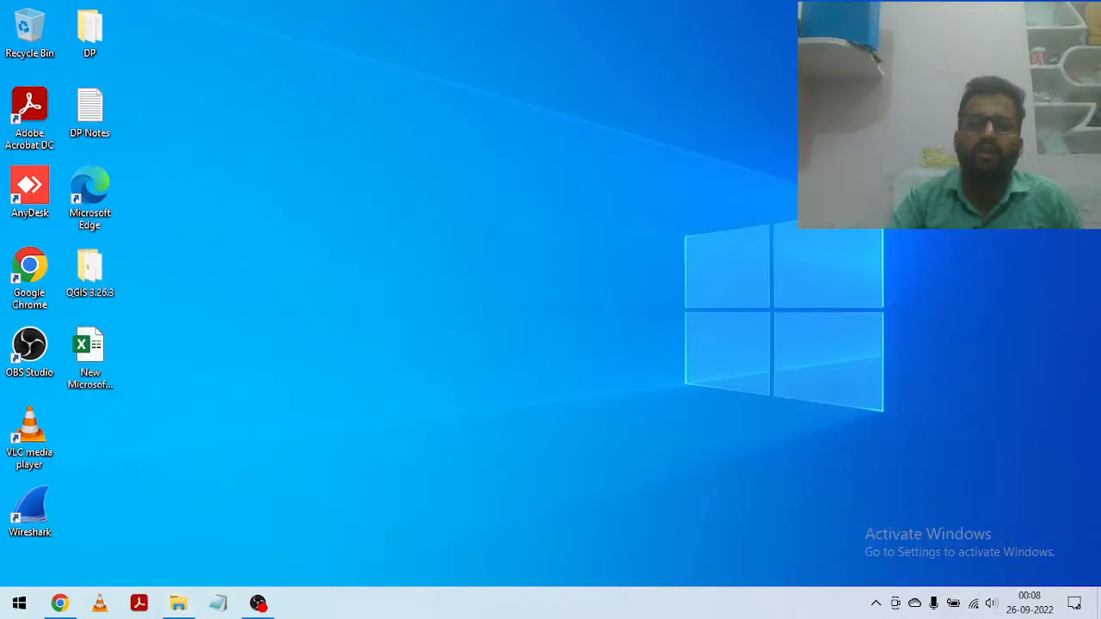
pyautogui.rightClick(544, 113)
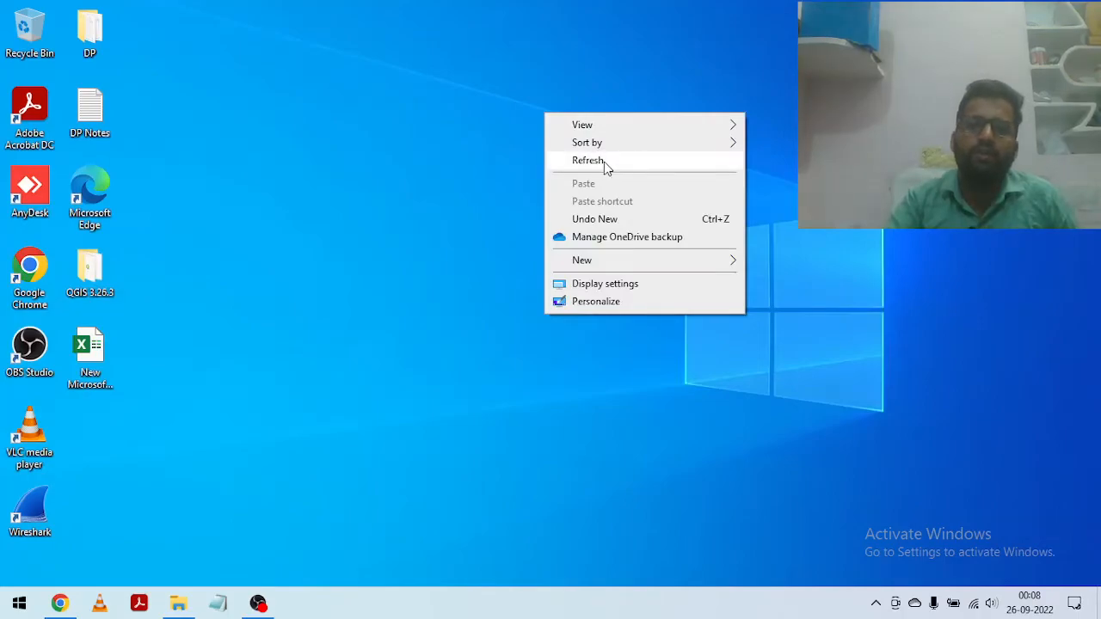
pyautogui.click(604, 162)
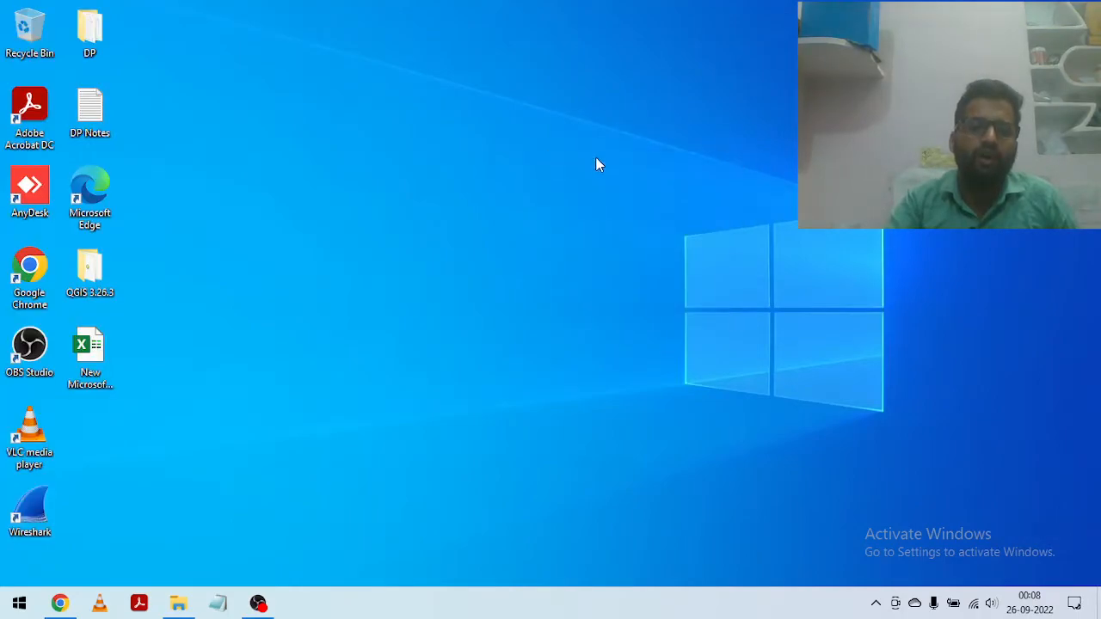
pyautogui.click(19, 605)
pyautogui.click(706, 184)
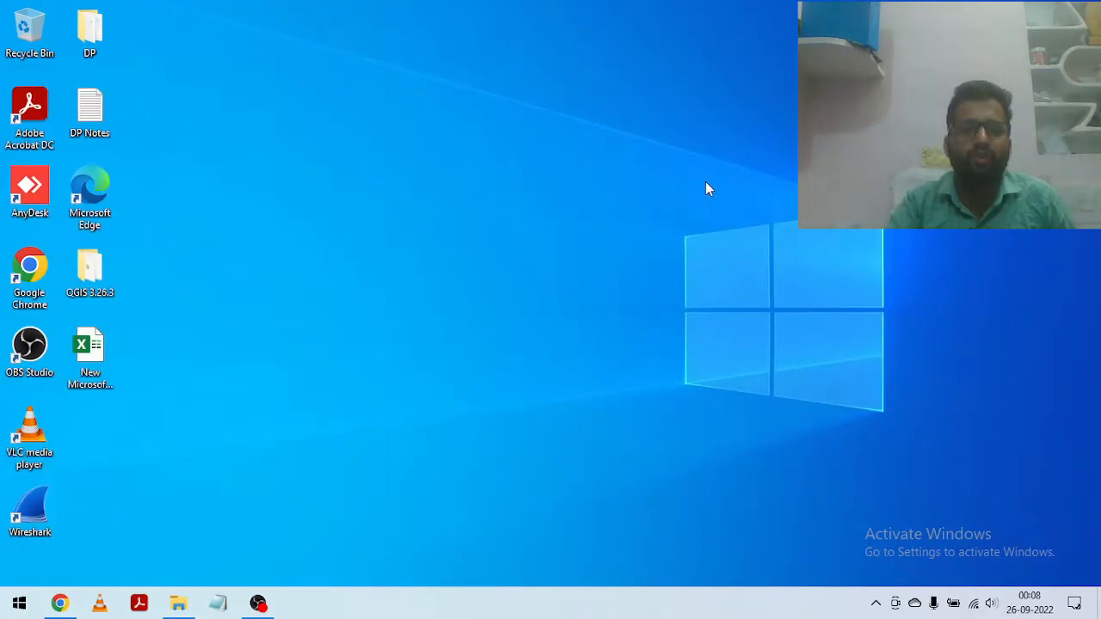
# Step: Open the QGIS 3.26.3 folder on the desktop and launch QGIS Desktop 3.26.3
pyautogui.doubleClick(89, 273)
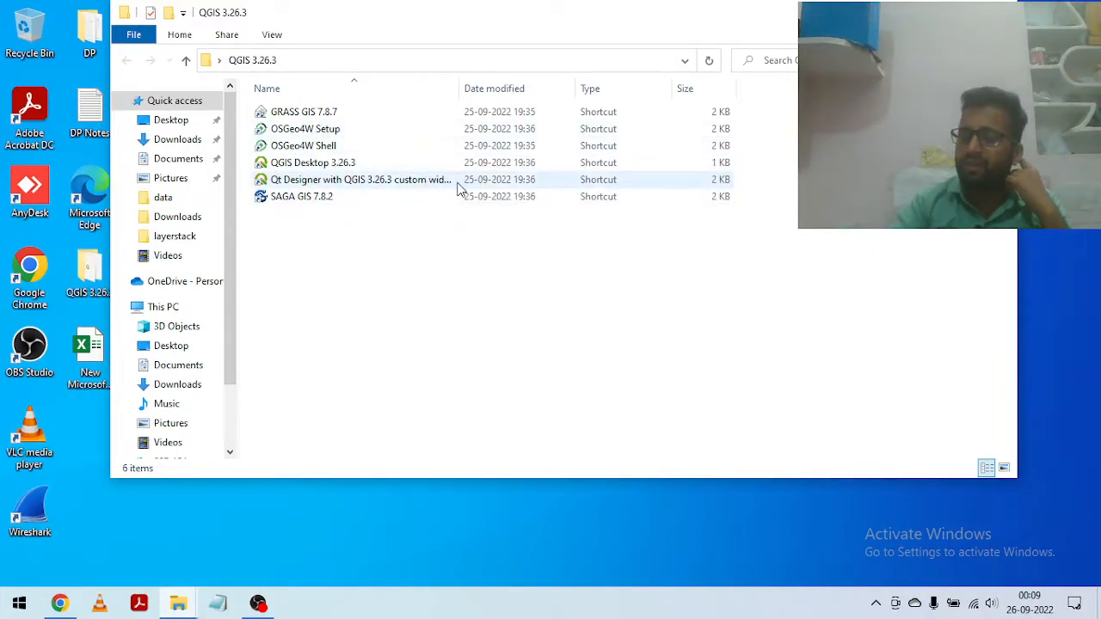
pyautogui.click(308, 165)
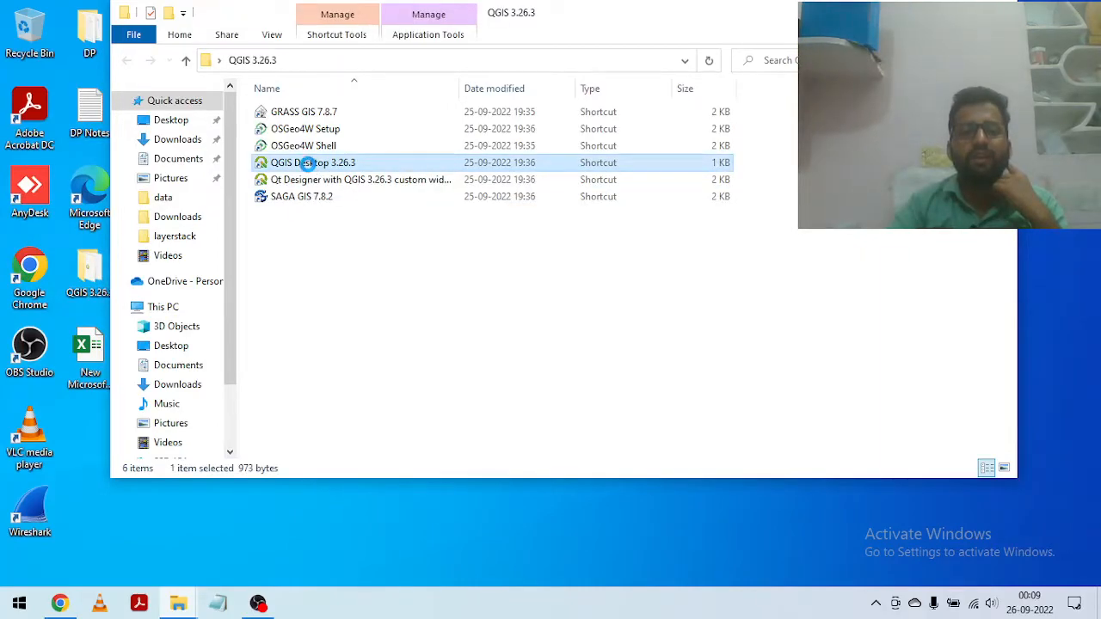
# Step: Open QGIS Desktop 3.26.3 from its shortcut and close the QGIS 3.26.3 folder window
pyautogui.rightClick(309, 166)
pyautogui.click(348, 174)
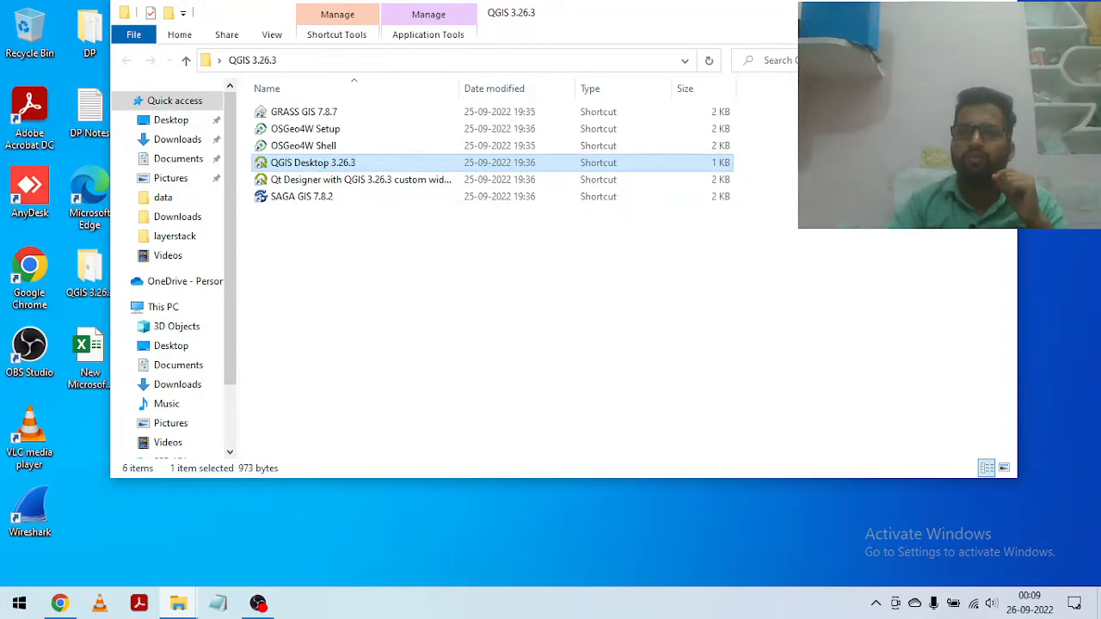
pyautogui.click(923, 12)
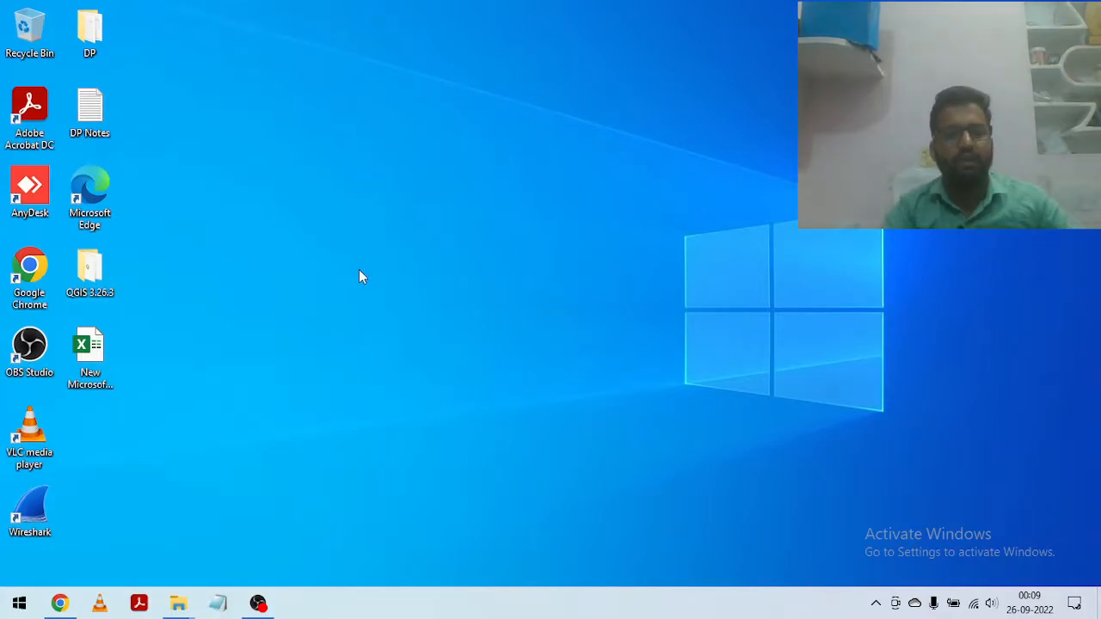
pyautogui.press('super+e')
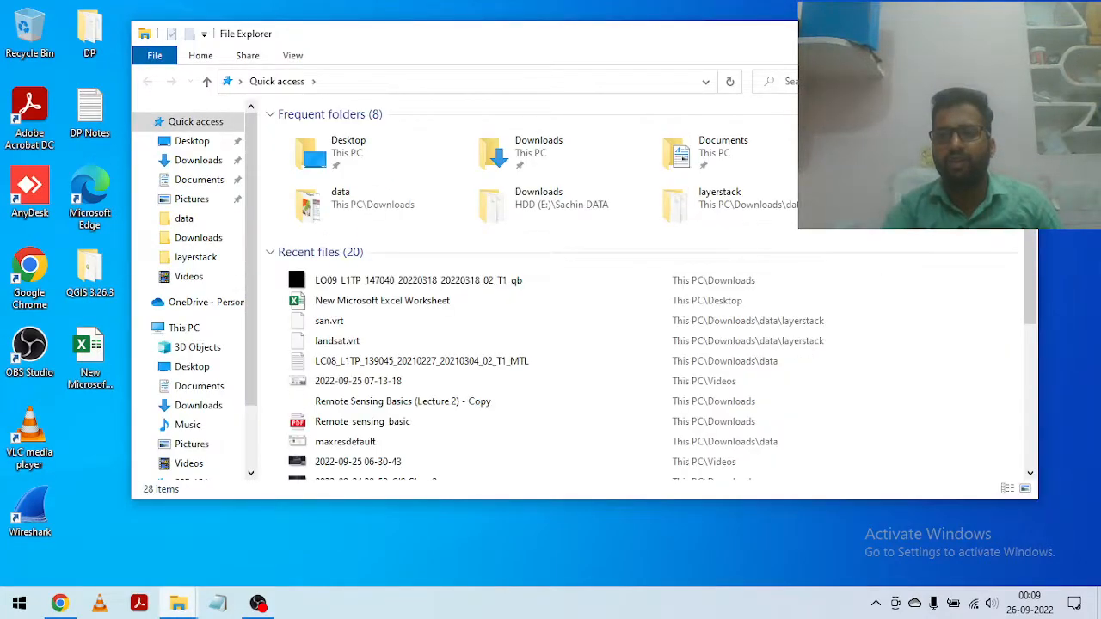
pyautogui.click(1019, 34)
pyautogui.click(258, 605)
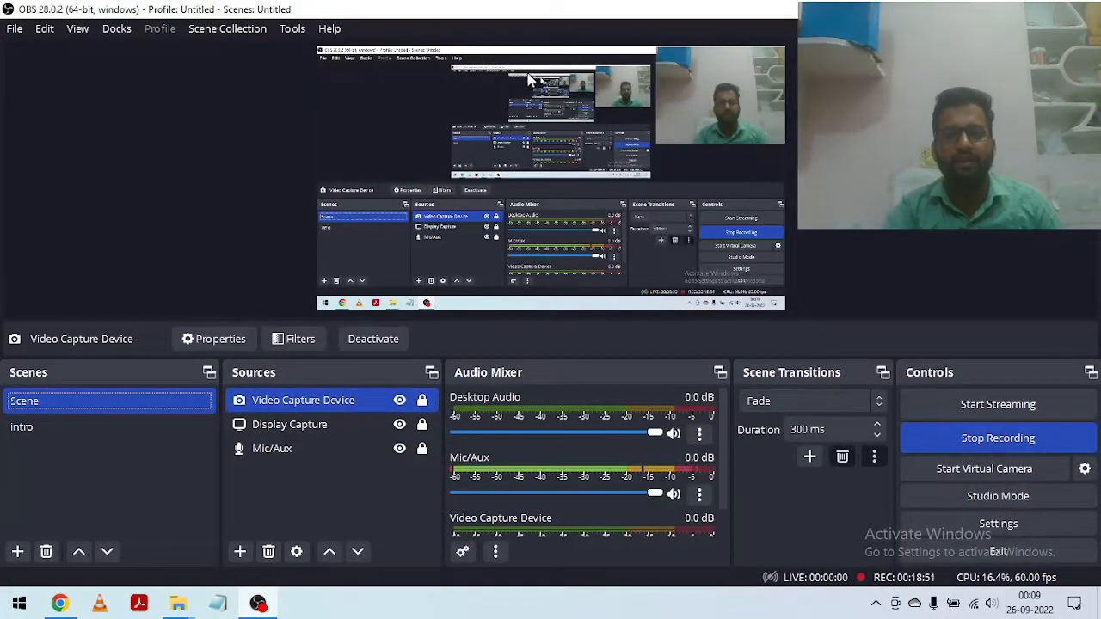
# Step: Switch to Chrome and review the downloaded Landsat band and MTL files in the download list
pyautogui.click(60, 607)
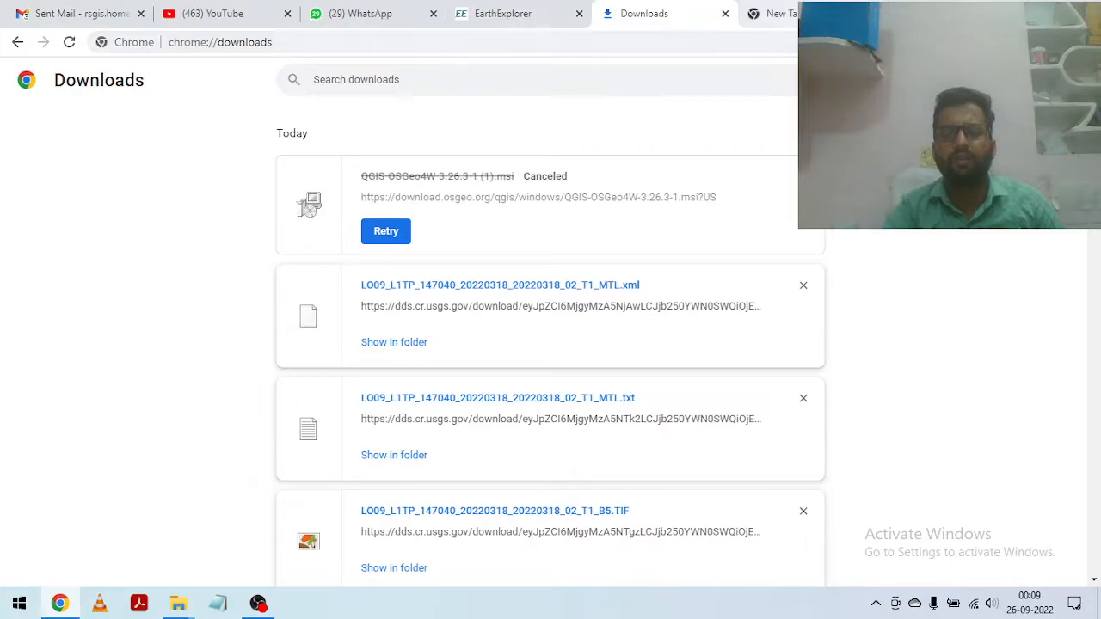
pyautogui.scroll(-4, 514, 275)
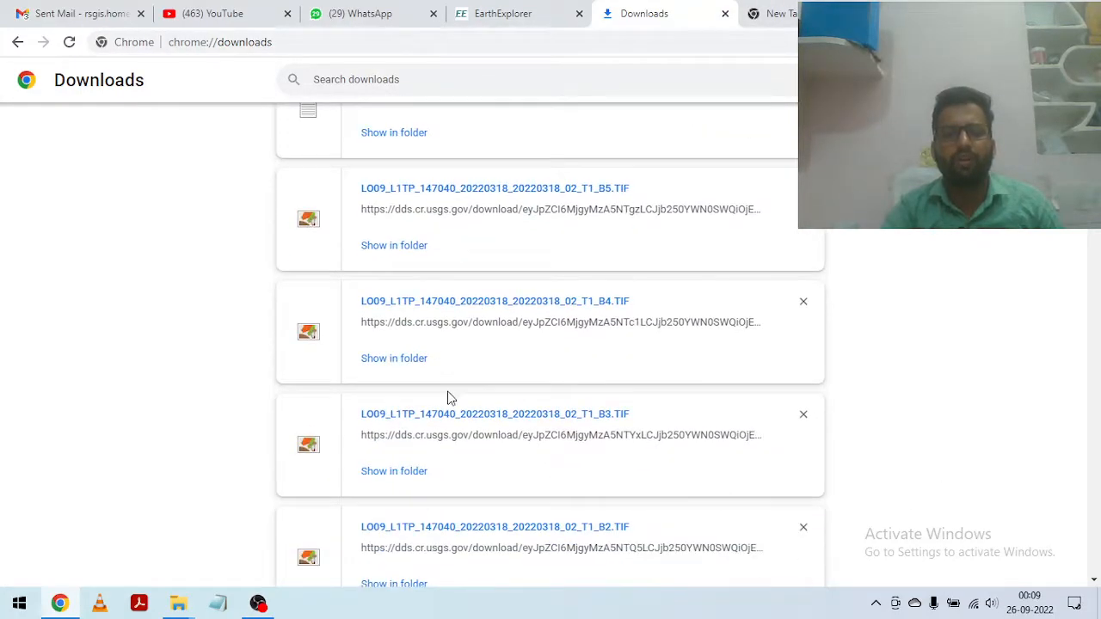
pyautogui.scroll(-3, 397, 269)
pyautogui.scroll(6, 474, 447)
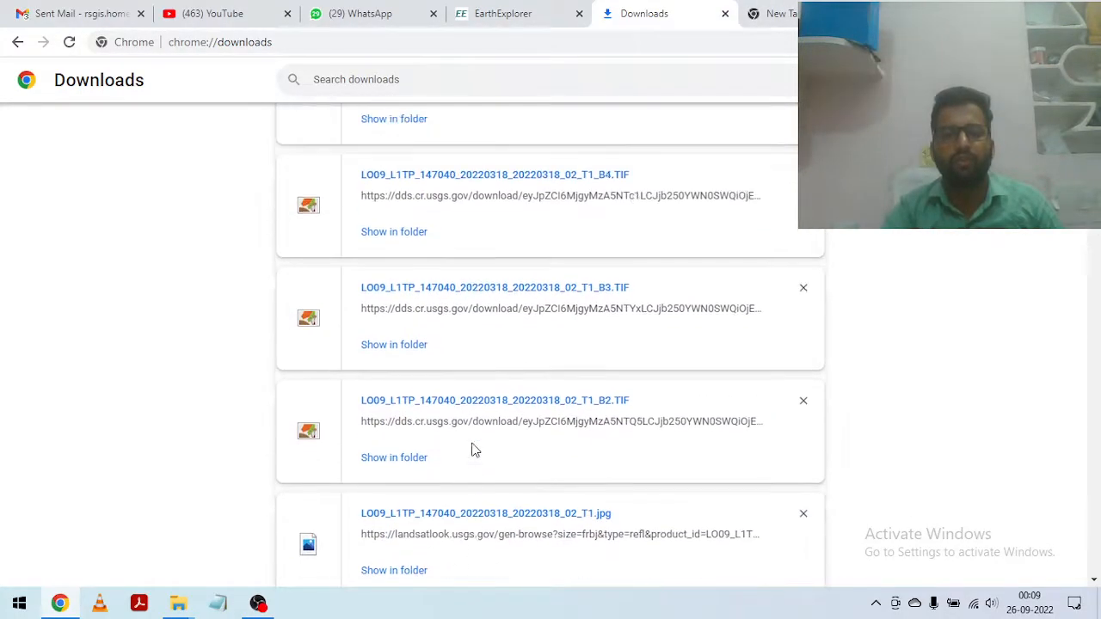
pyautogui.scroll(1, 462, 370)
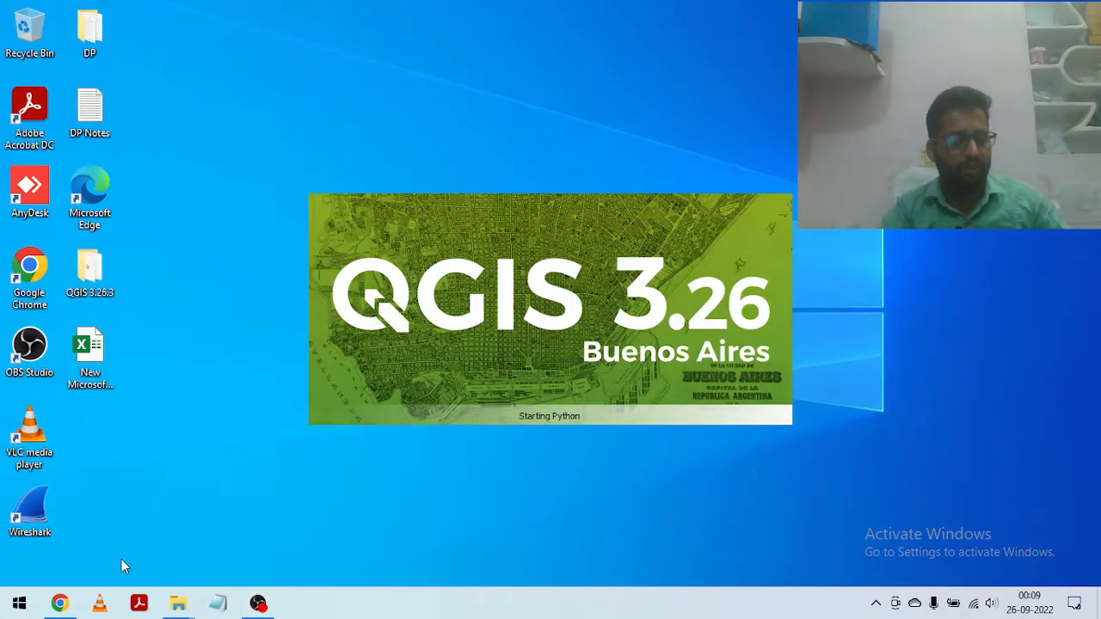
# Step: Open the Downloads folder in a maximized File Explorer window and widen the Name column to show the full Landsat file names
pyautogui.press('super+e')
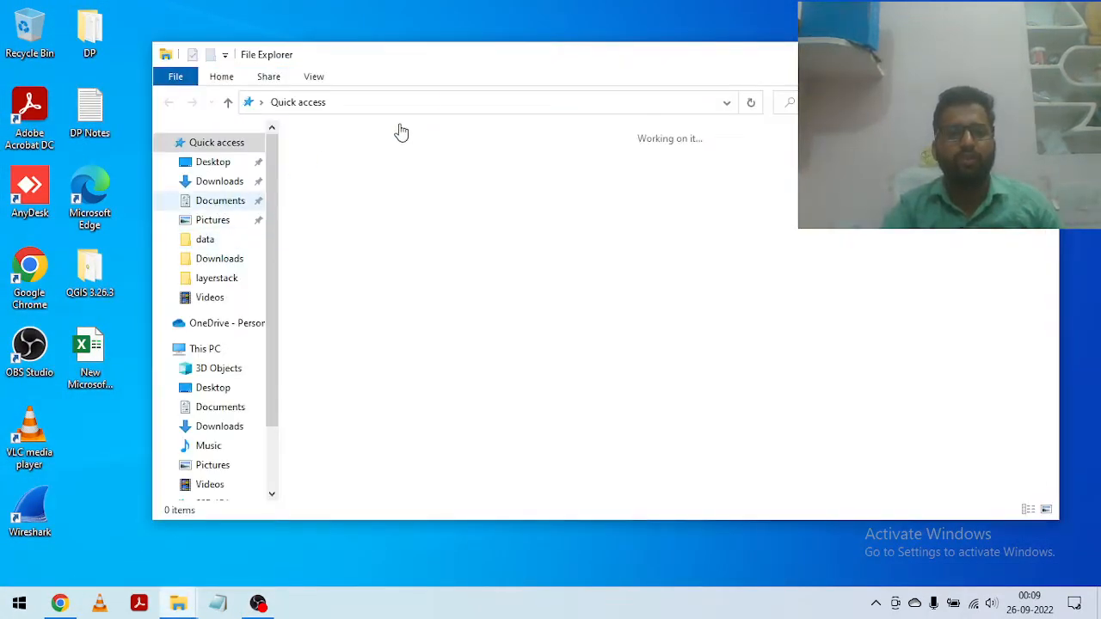
pyautogui.press('super+Up')
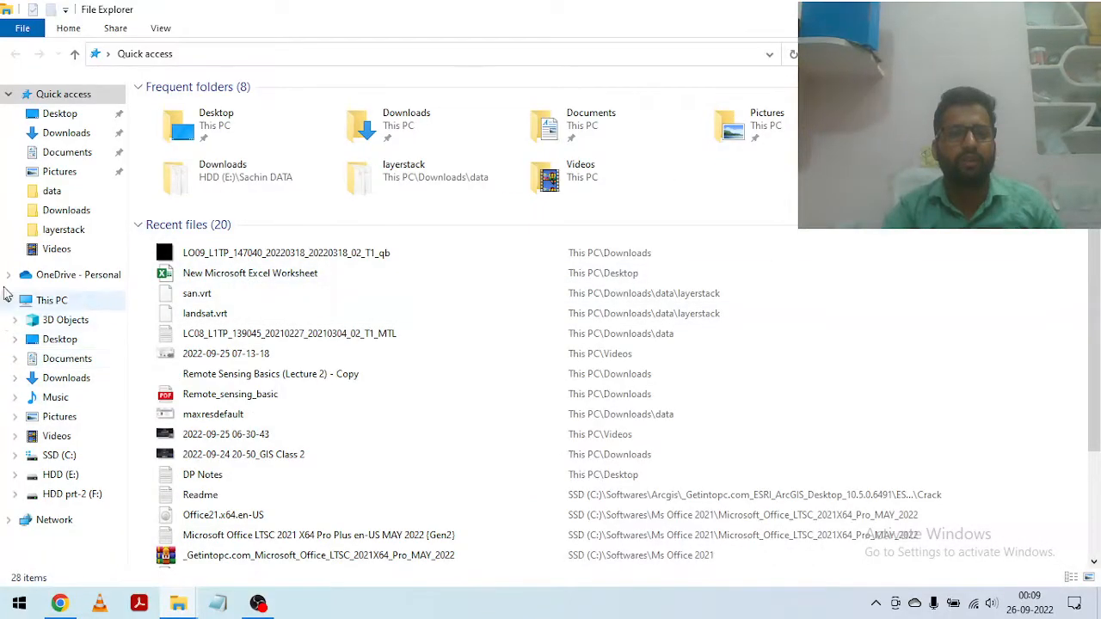
pyautogui.click(85, 134)
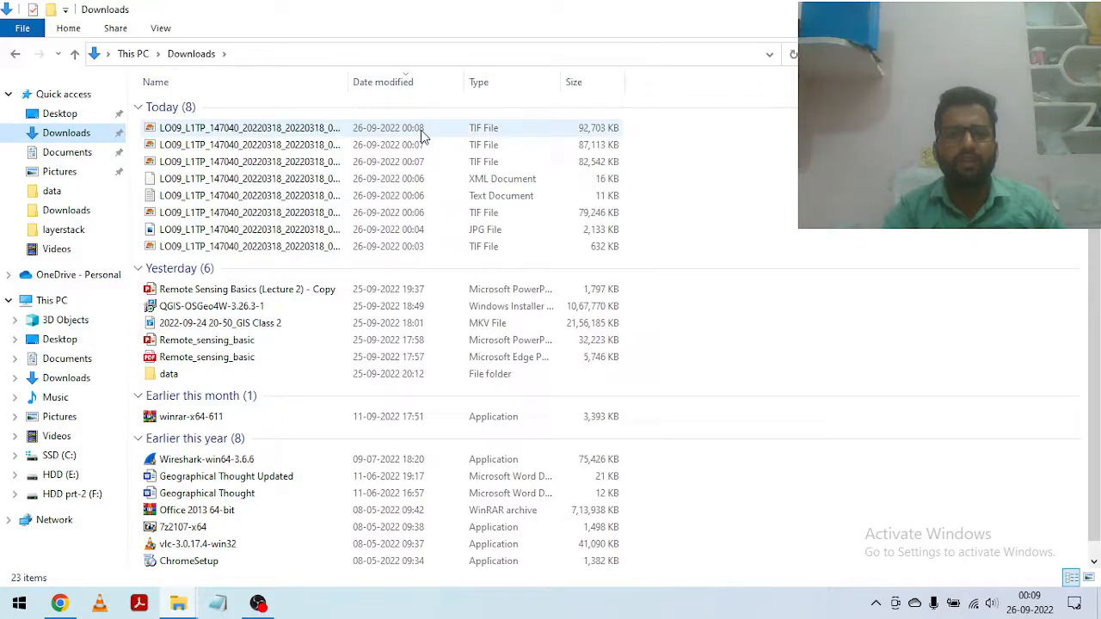
pyautogui.click(333, 136)
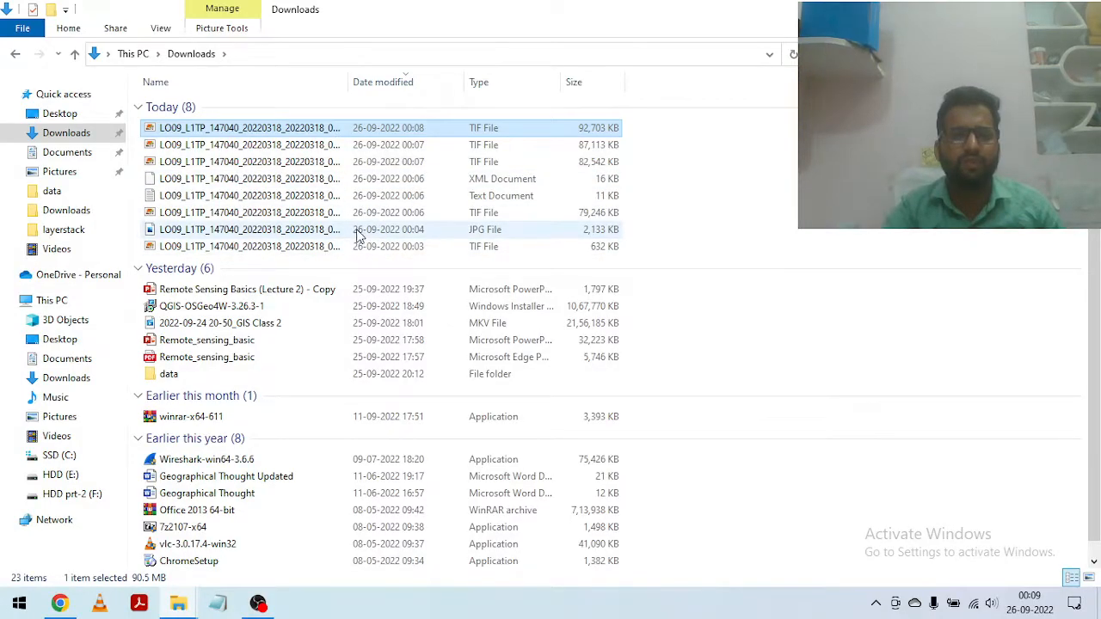
pyautogui.scroll(-1, 359, 234)
pyautogui.scroll(1, 361, 238)
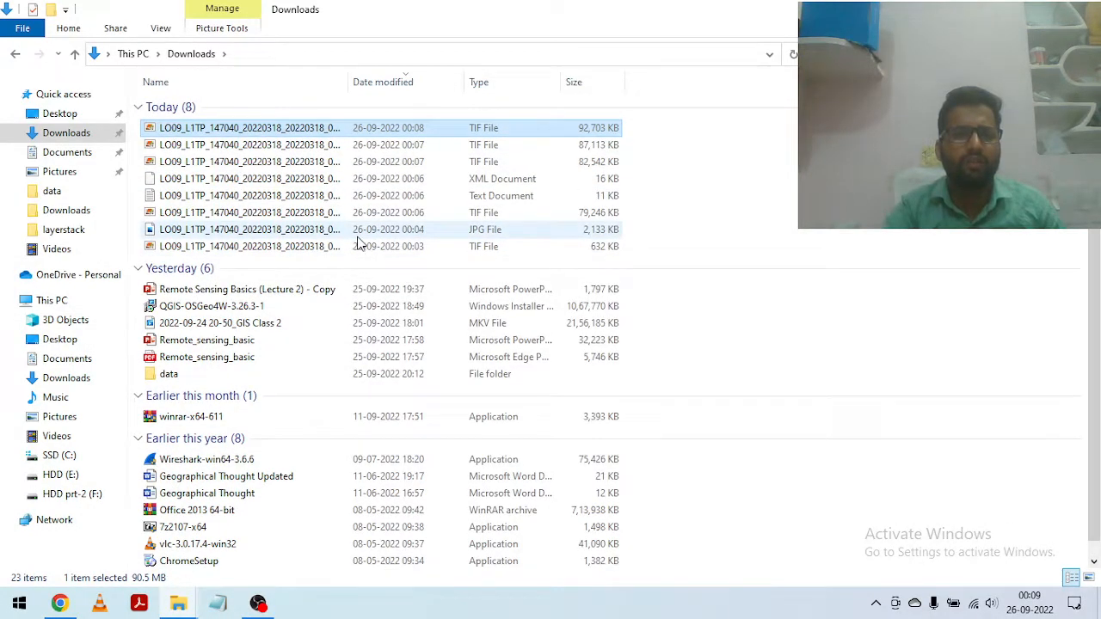
pyautogui.moveTo(348, 83); pyautogui.dragTo(428, 80)
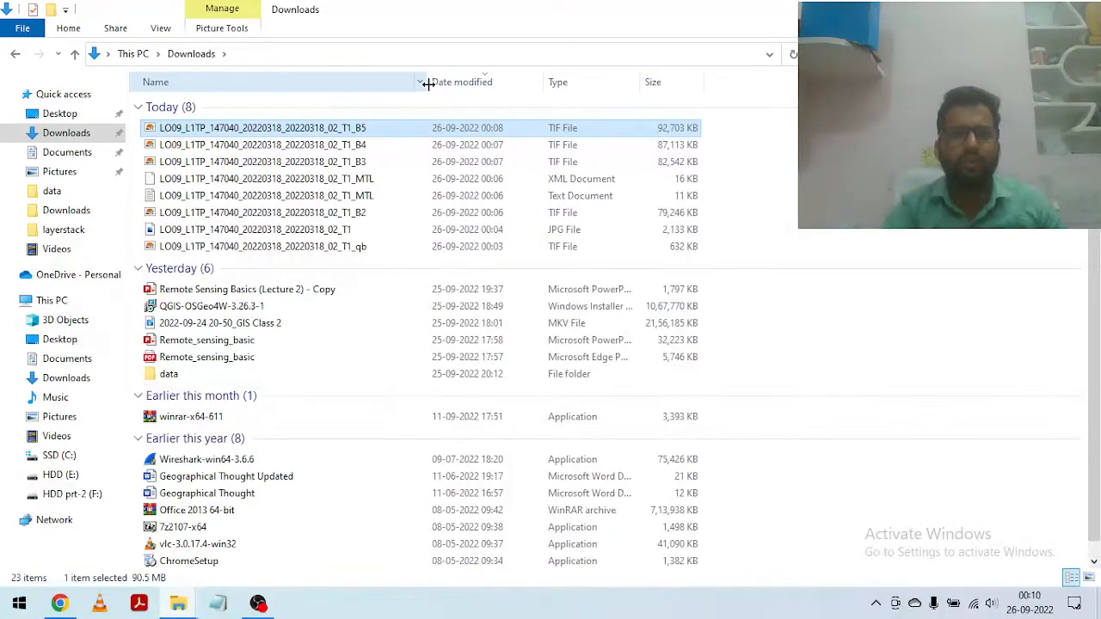
# Step: Copy the B2, B3, B4 and B5 TIF files and both MTL files from Downloads, and open the HDD (E:) drive
pyautogui.click(362, 215)
pyautogui.keyDown('ctrl'); pyautogui.click(368, 196); pyautogui.keyUp('ctrl')
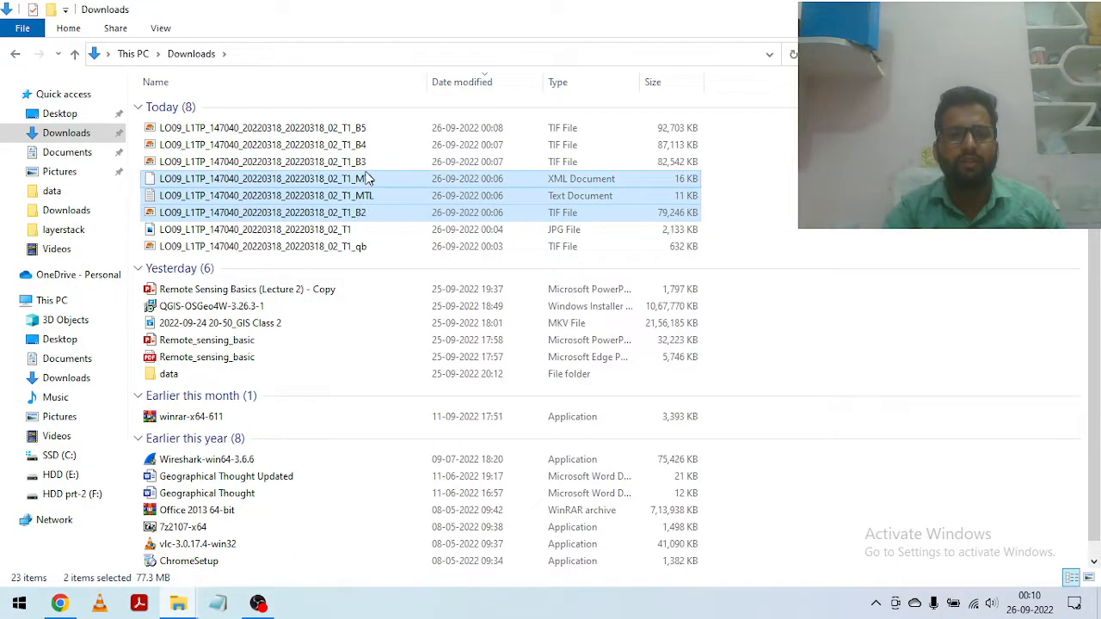
pyautogui.keyDown('ctrl'); pyautogui.click(368, 179); pyautogui.keyUp('ctrl')
pyautogui.keyDown('ctrl'); pyautogui.click(368, 162); pyautogui.keyUp('ctrl')
pyautogui.keyDown('ctrl'); pyautogui.click(367, 144); pyautogui.keyUp('ctrl')
pyautogui.keyDown('ctrl'); pyautogui.click(366, 130); pyautogui.keyUp('ctrl')
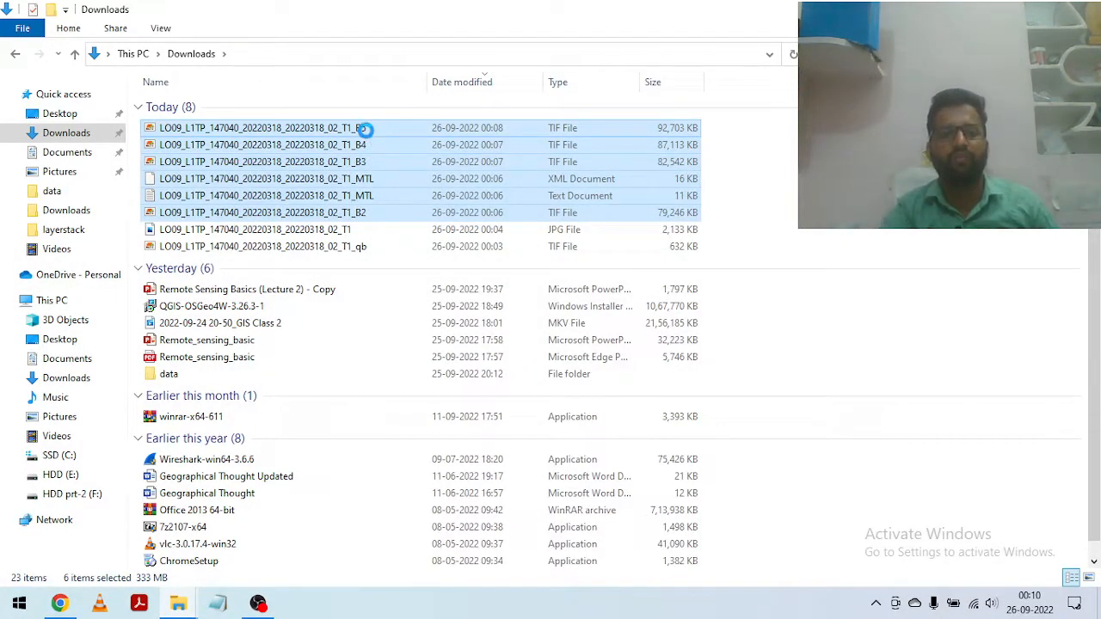
pyautogui.rightClick(367, 134)
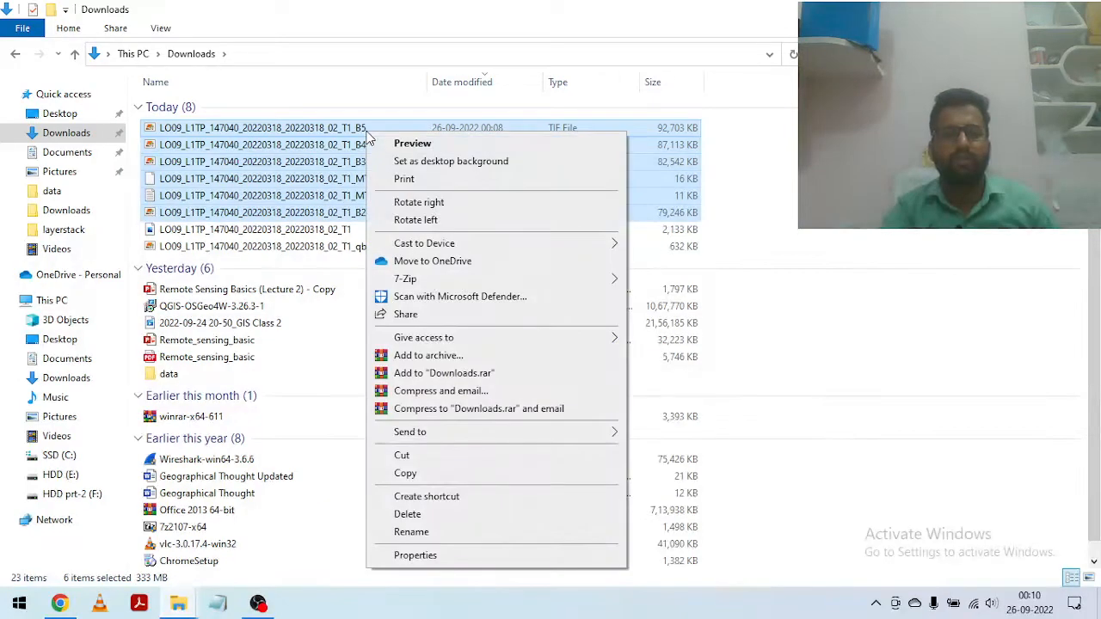
pyautogui.click(419, 476)
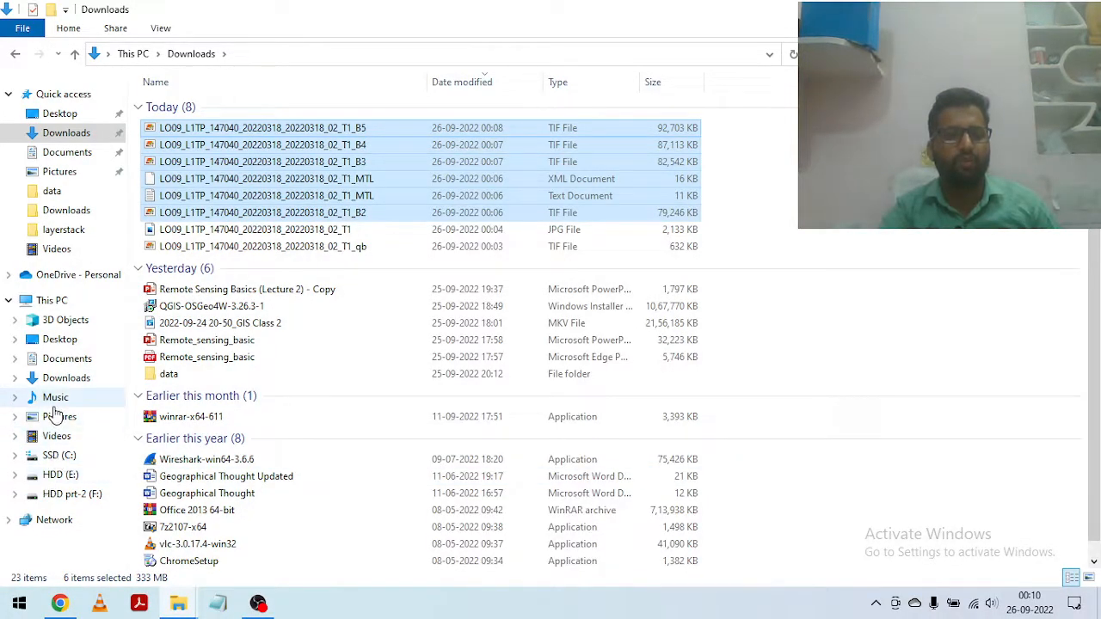
pyautogui.click(65, 305)
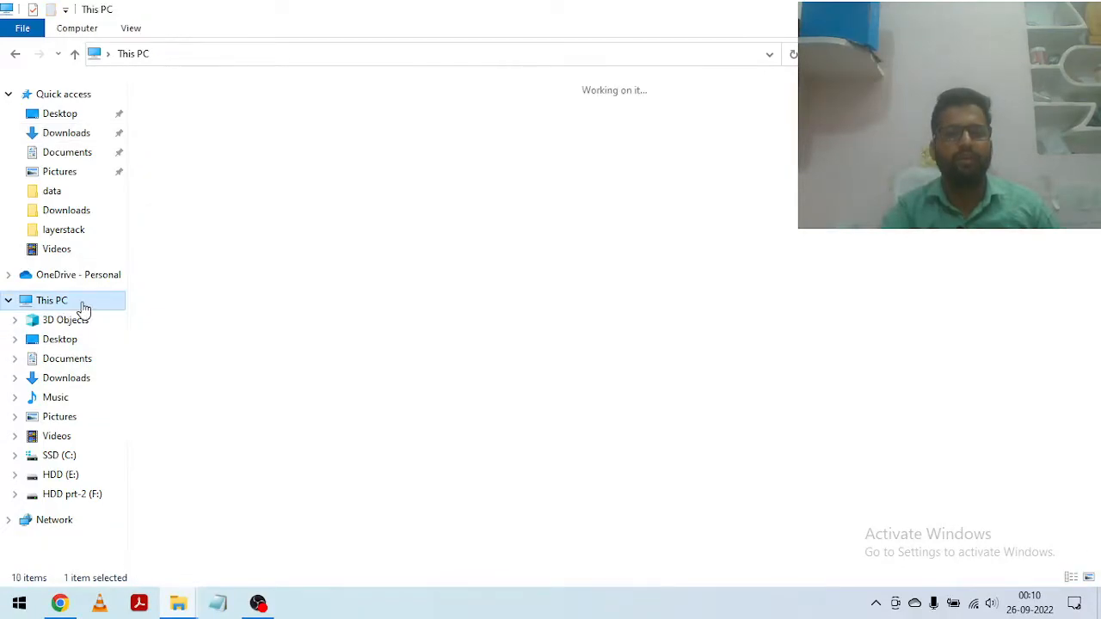
pyautogui.doubleClick(438, 236)
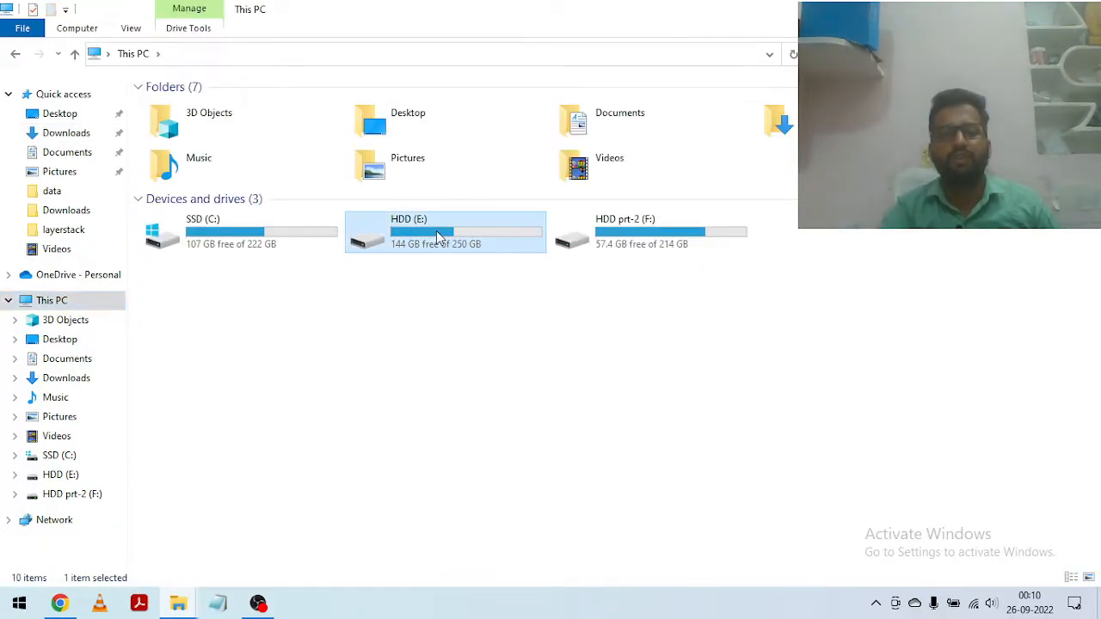
pyautogui.rightClick(348, 282)
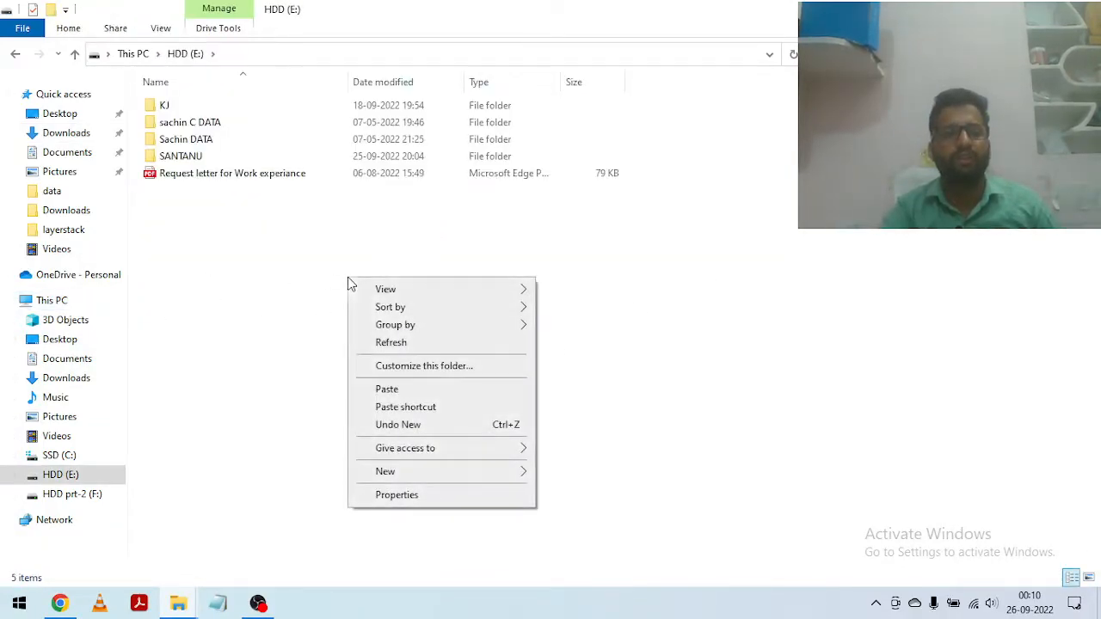
pyautogui.moveTo(395, 474)
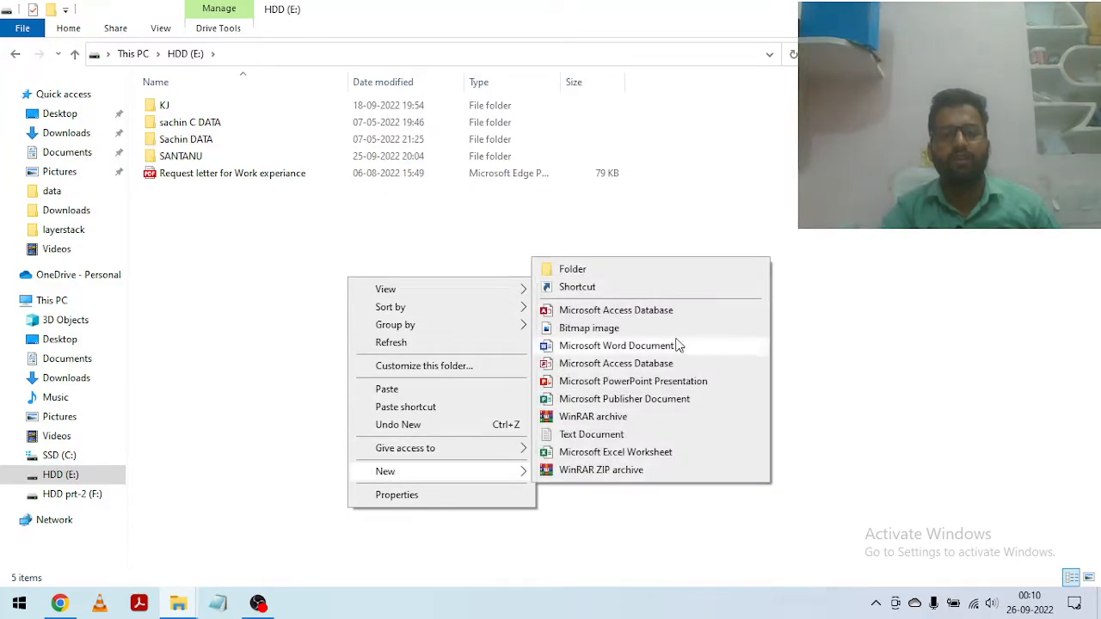
pyautogui.click(592, 271)
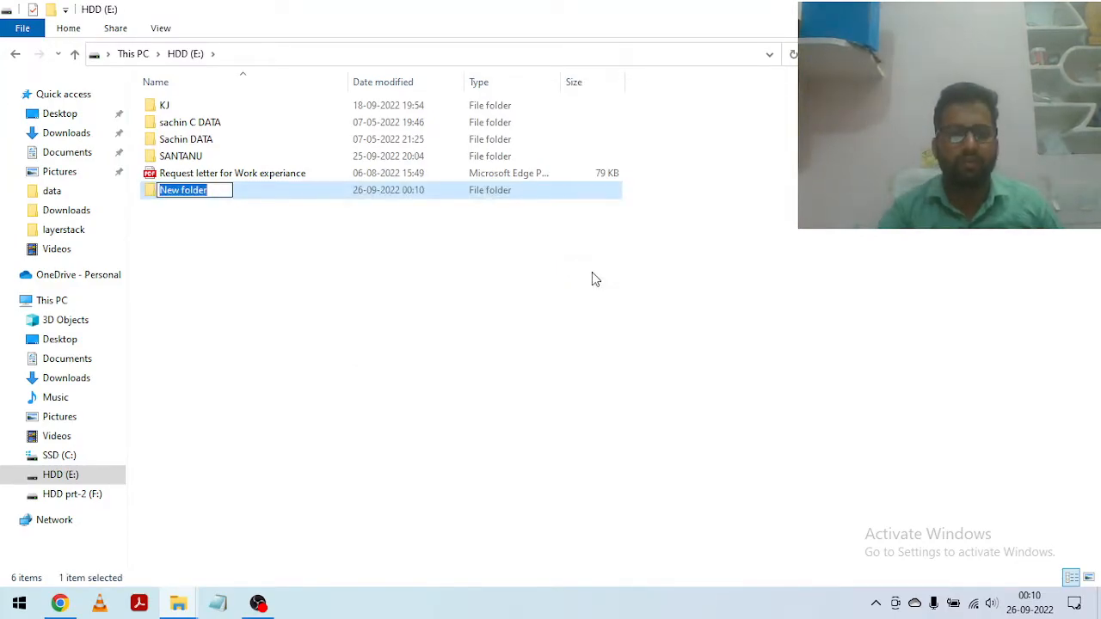
pyautogui.click(337, 218)
pyautogui.click(208, 197)
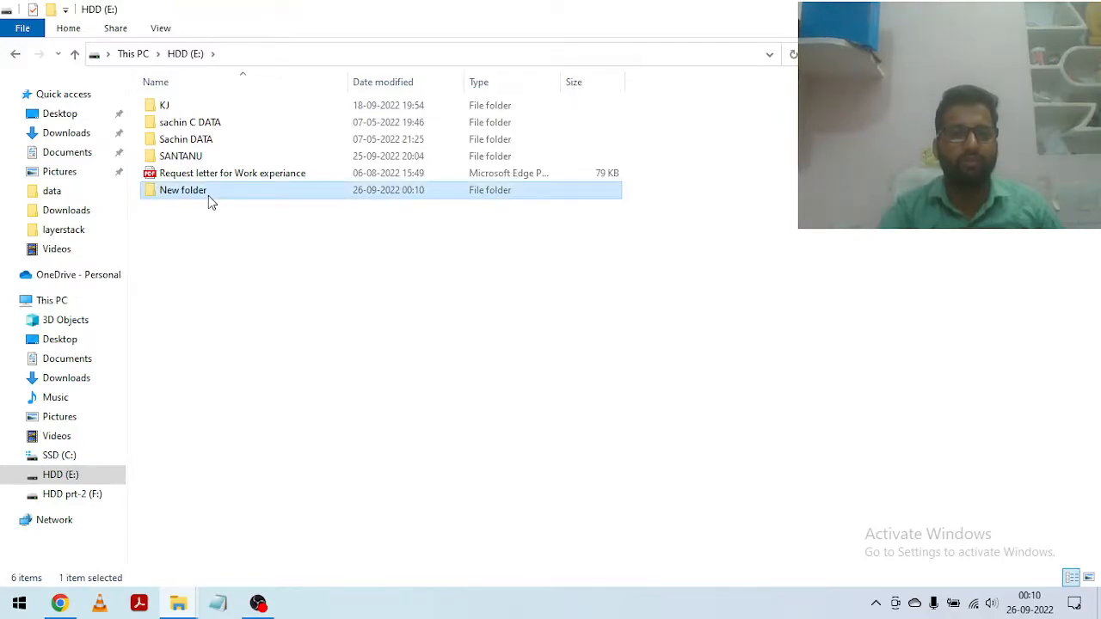
pyautogui.hotkey('shift', 'Delete')
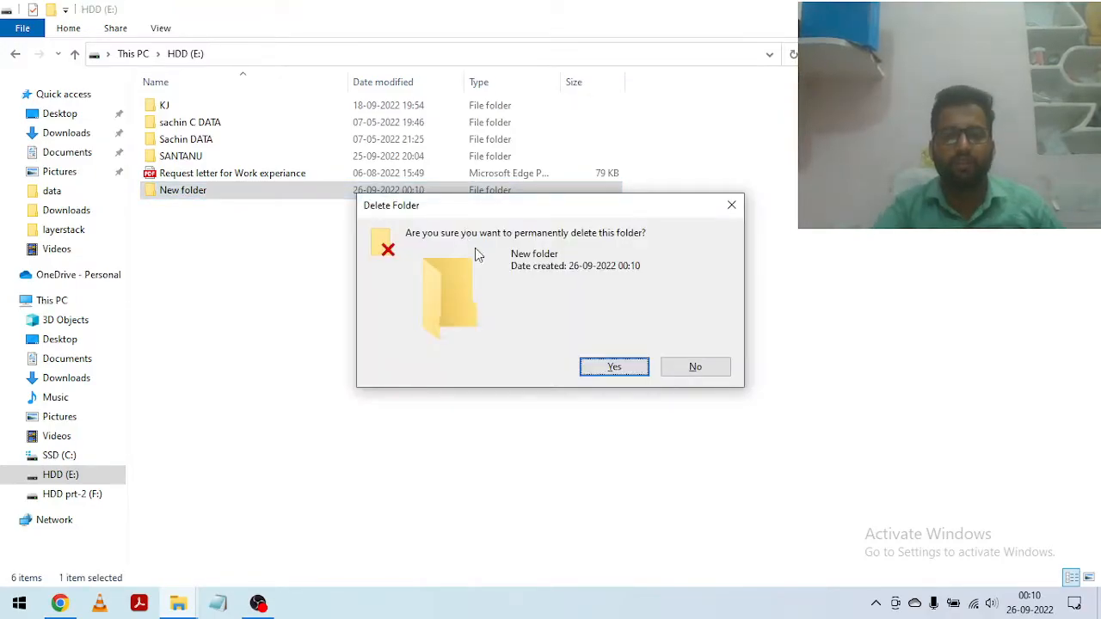
pyautogui.click(634, 373)
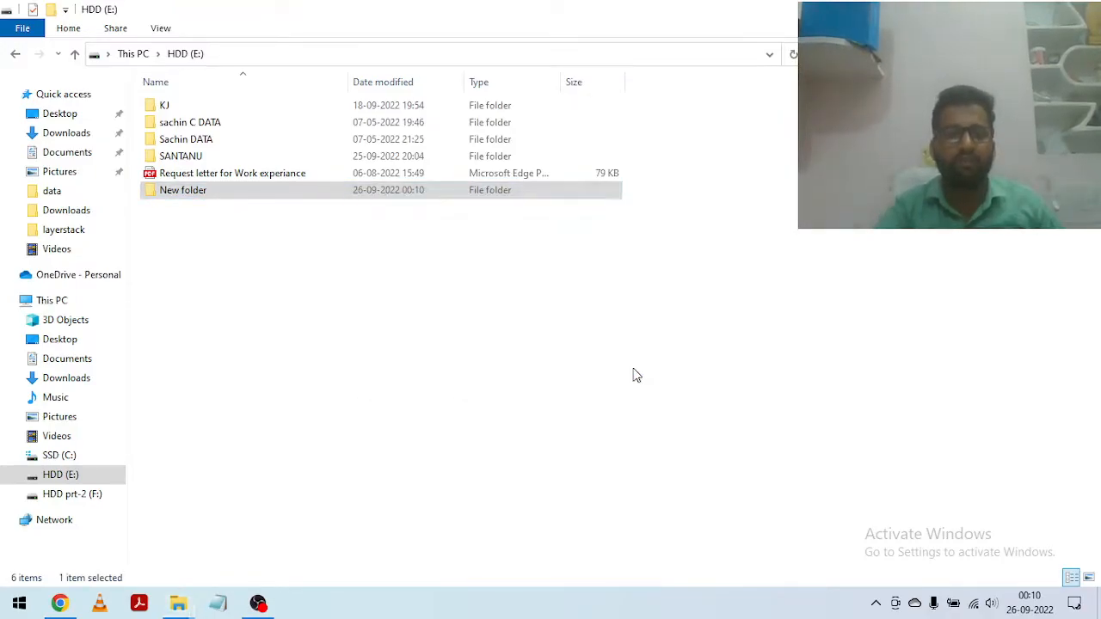
# Step: Create a folder named TEST inside the HDD (E:) folder that holds the RT_LC08 band rasters
pyautogui.doubleClick(218, 153)
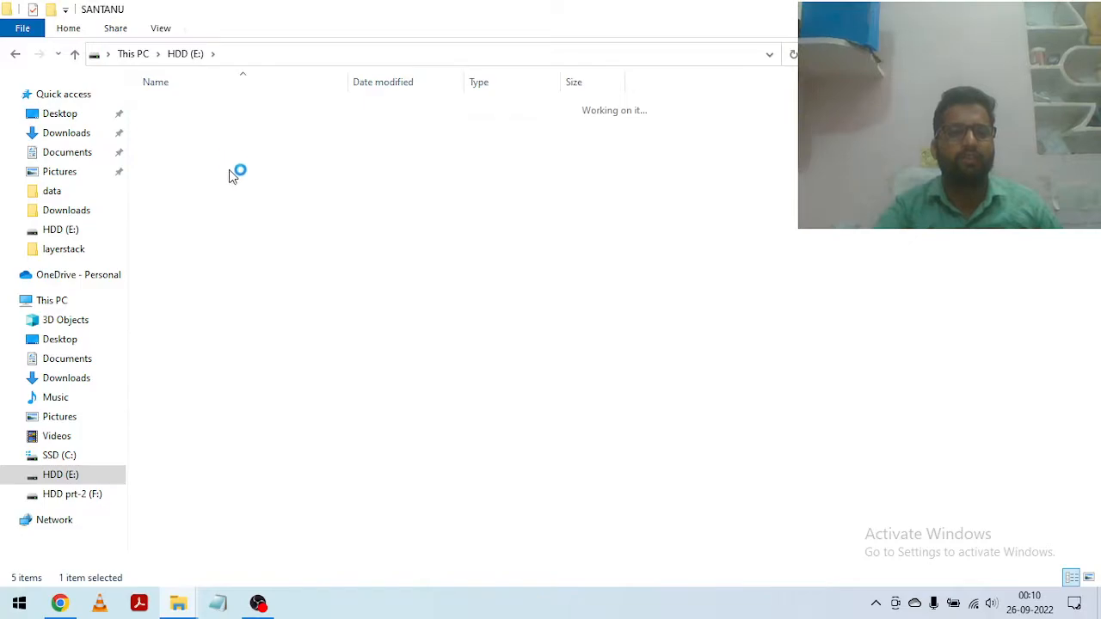
pyautogui.rightClick(449, 336)
pyautogui.moveTo(501, 529)
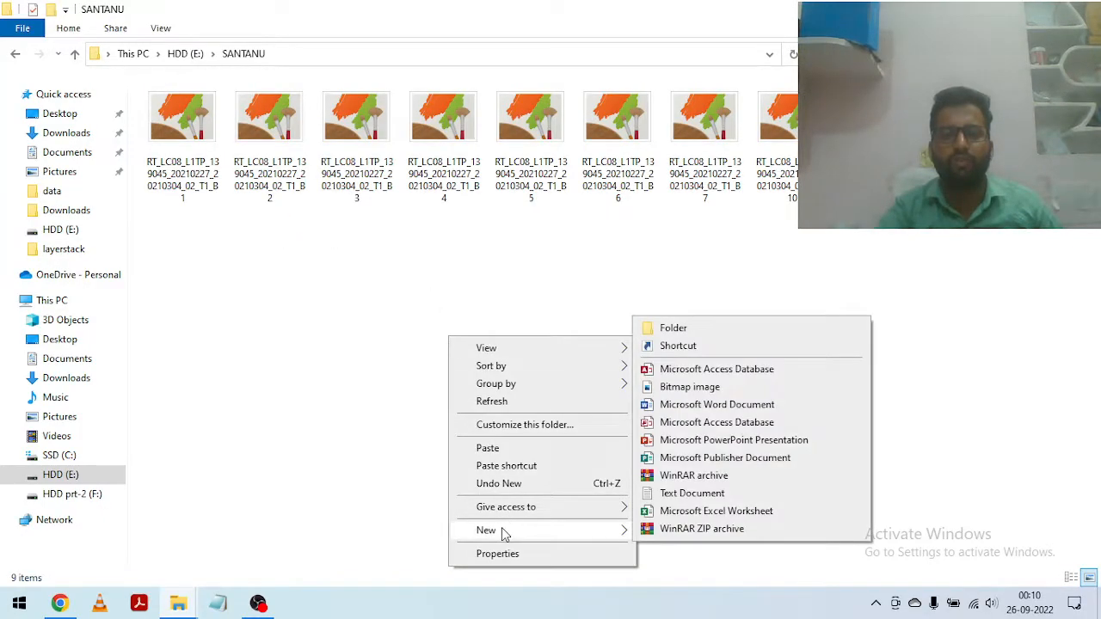
pyautogui.click(689, 329)
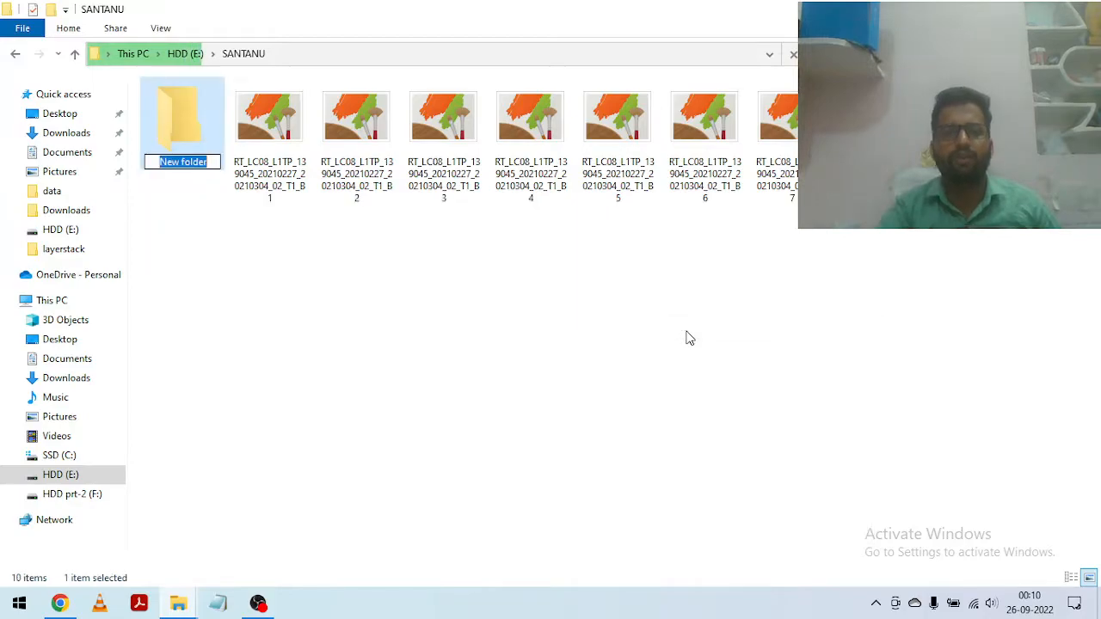
pyautogui.press('BackSpace')
pyautogui.write('T')
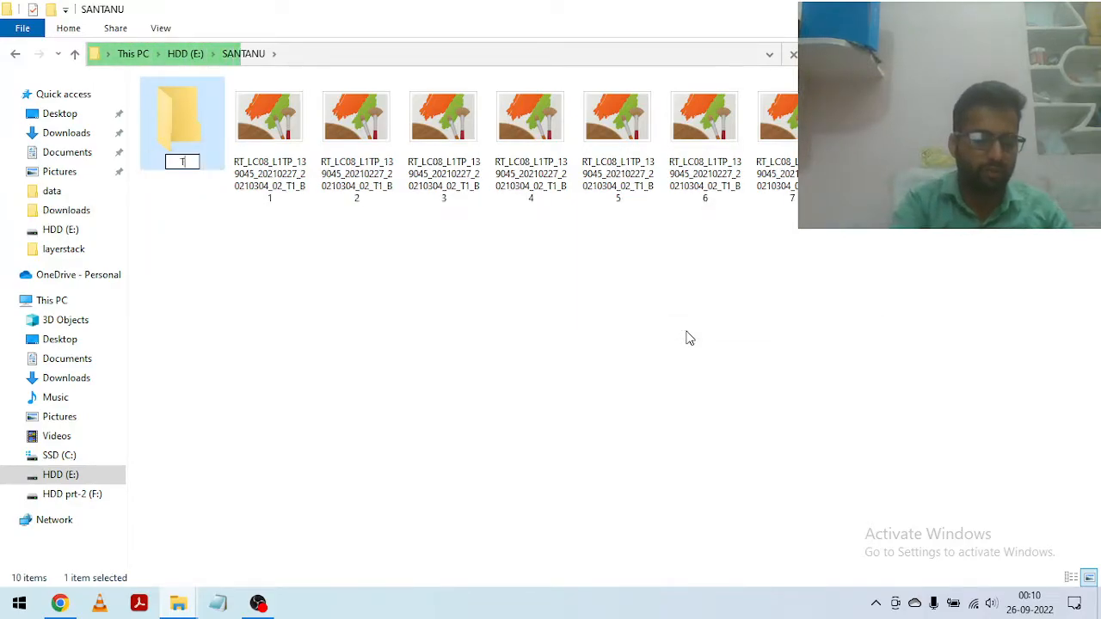
pyautogui.write('EST')
pyautogui.press('Return')
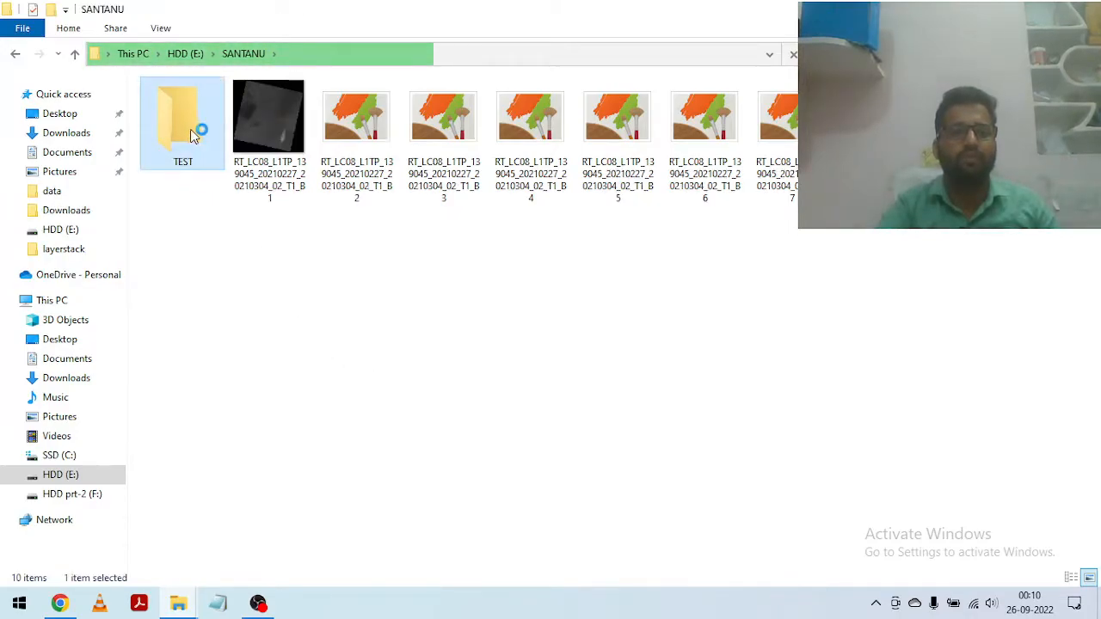
# Step: Paste the copied Landsat band and MTL files into the TEST folder and clear the selection
pyautogui.doubleClick(215, 120)
pyautogui.rightClick(246, 180)
pyautogui.click(286, 293)
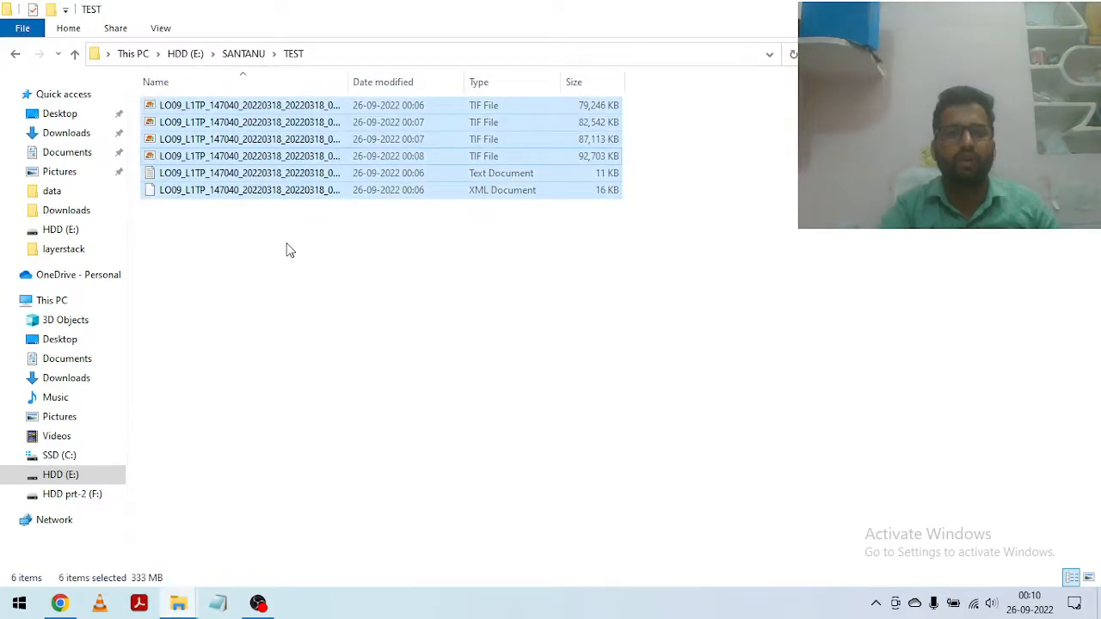
pyautogui.click(581, 314)
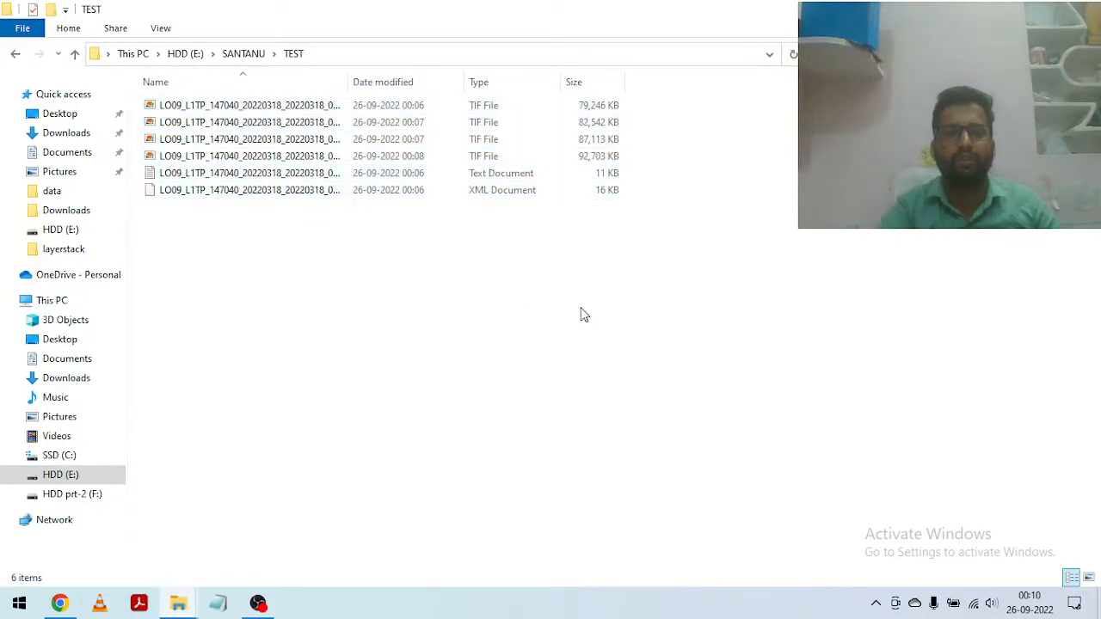
# Step: Open the Landsat MTL text document from the TEST folder in a maximized Notepad window
pyautogui.doubleClick(479, 173)
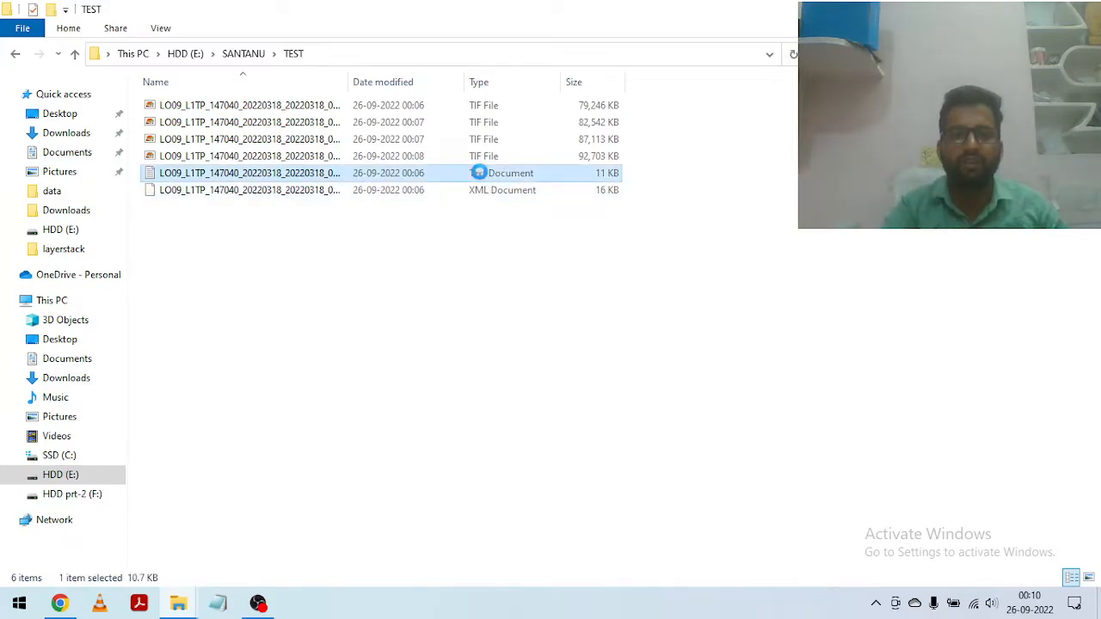
pyautogui.rightClick(479, 173)
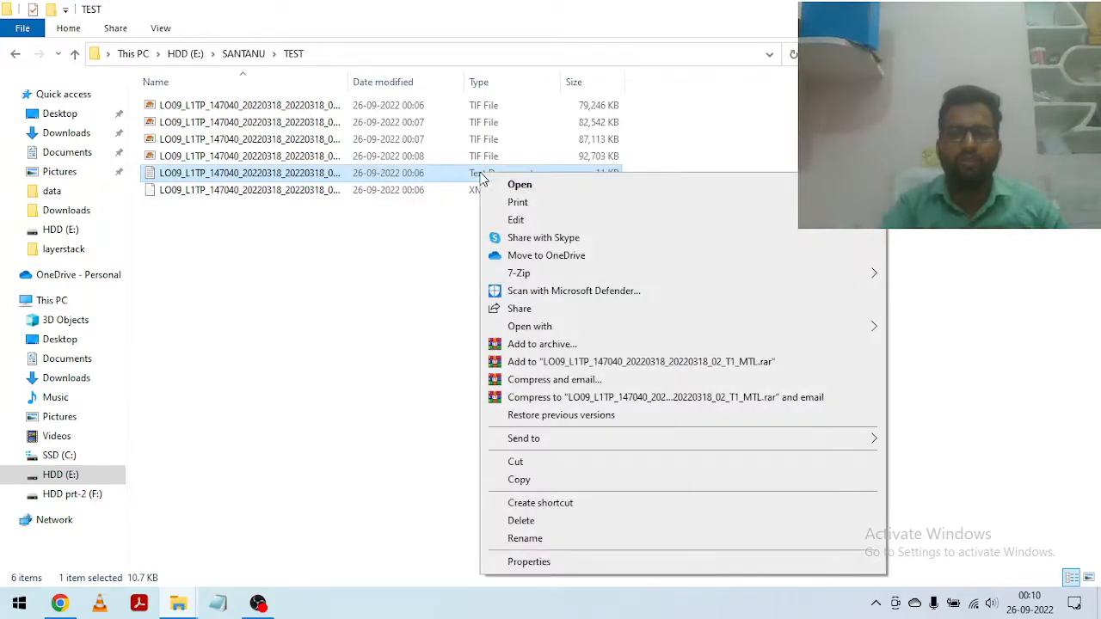
pyautogui.click(562, 187)
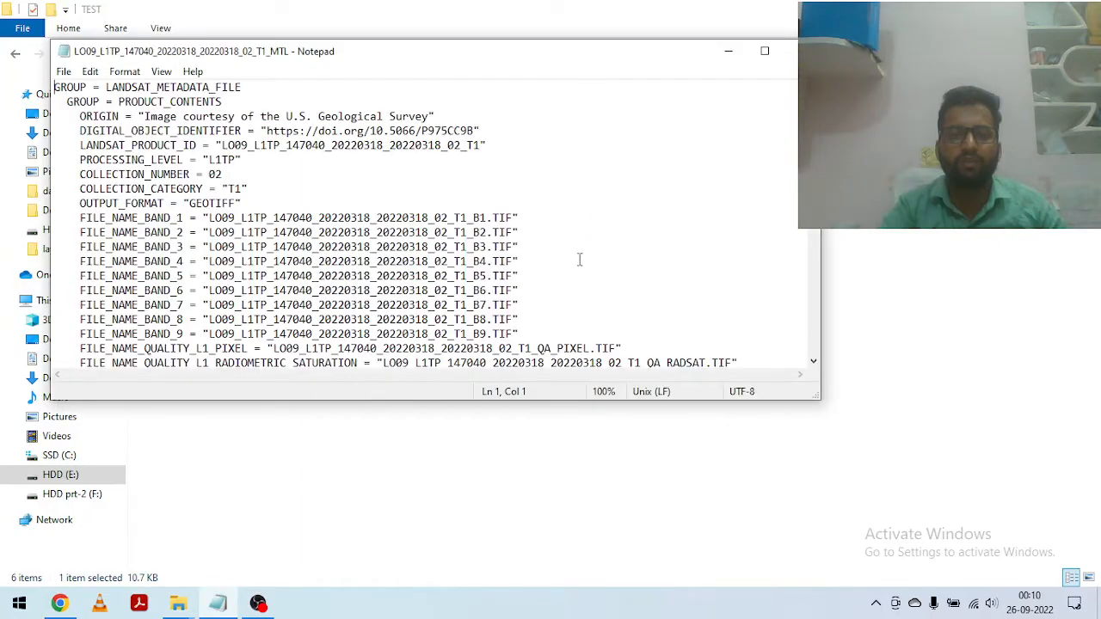
pyautogui.click(765, 51)
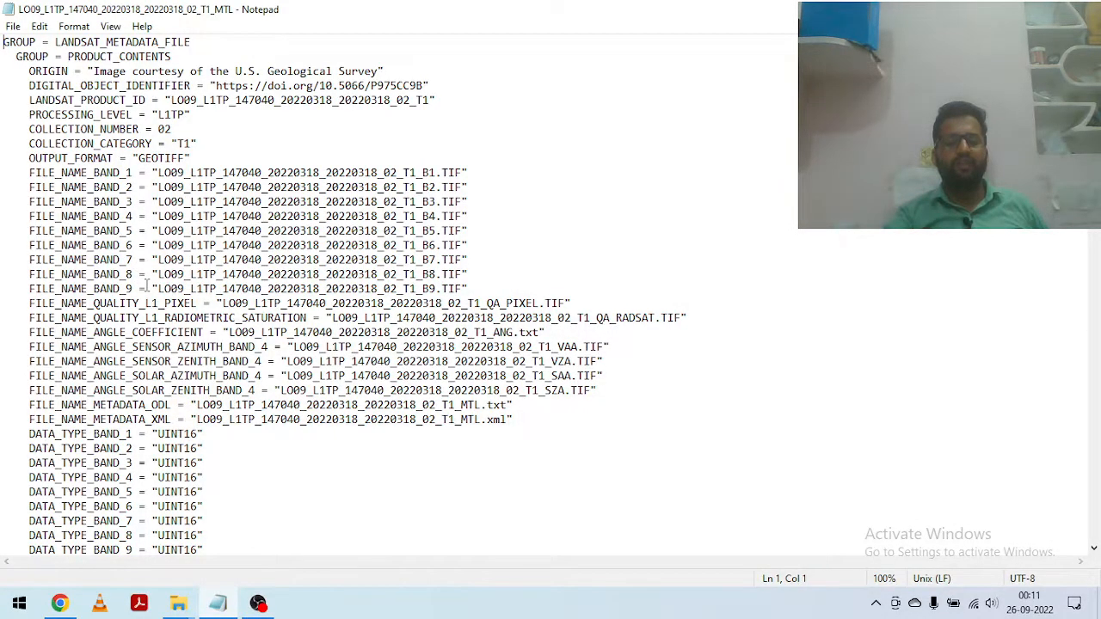
# Step: Examine the MTL file's product contents, image attributes, projection attributes and Level-1 processing record
pyautogui.scroll(-2, 150, 282)
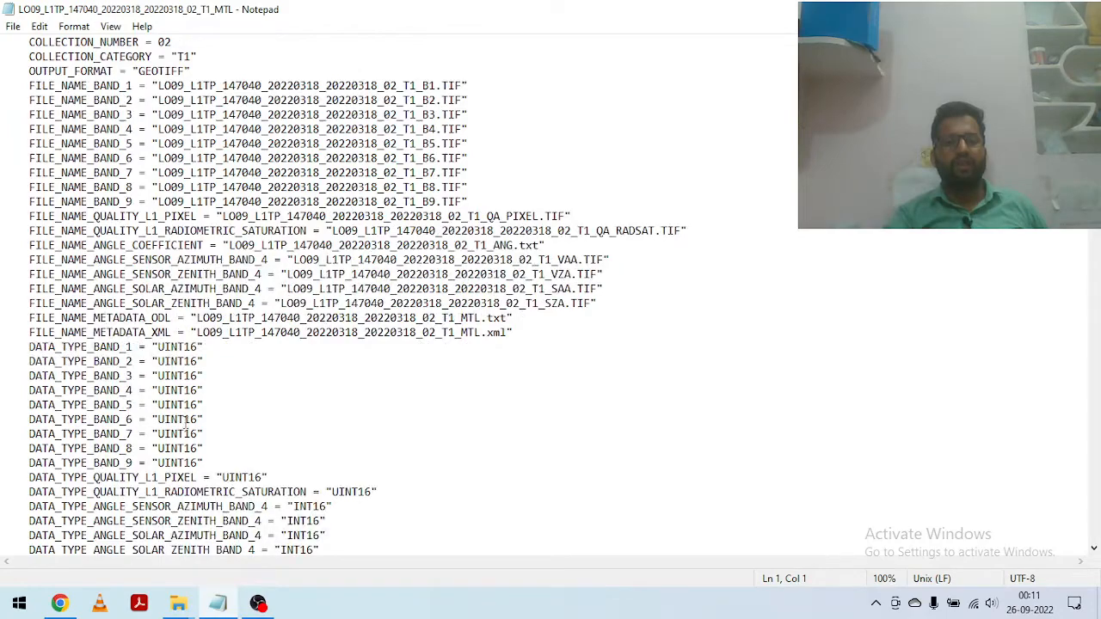
pyautogui.scroll(-6, 183, 440)
pyautogui.scroll(-7, 292, 410)
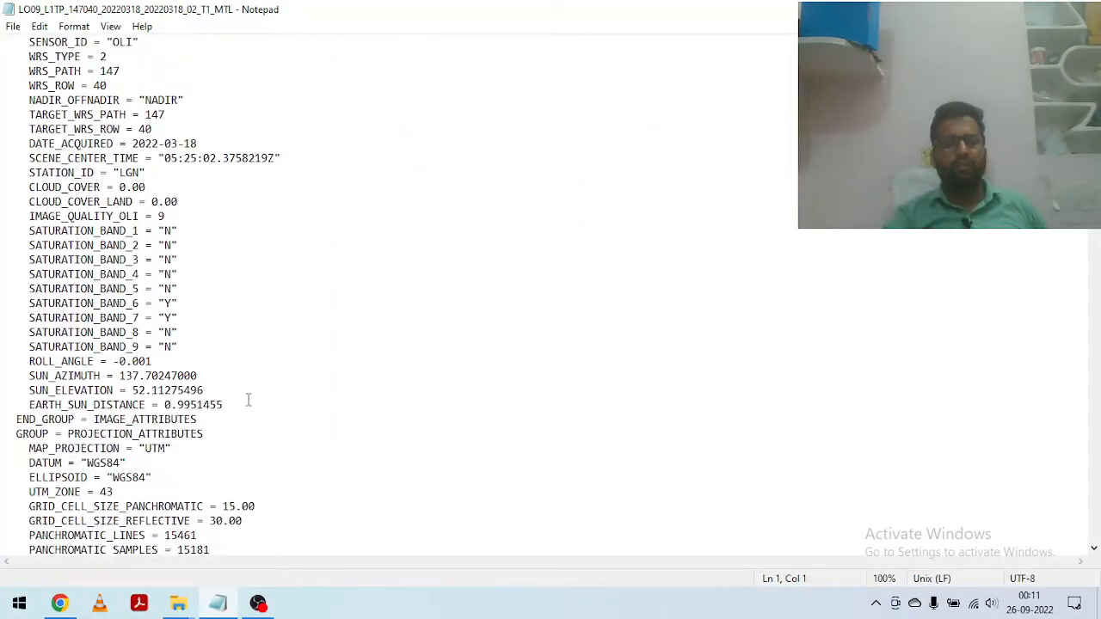
pyautogui.scroll(-3, 248, 400)
pyautogui.scroll(-1, 260, 393)
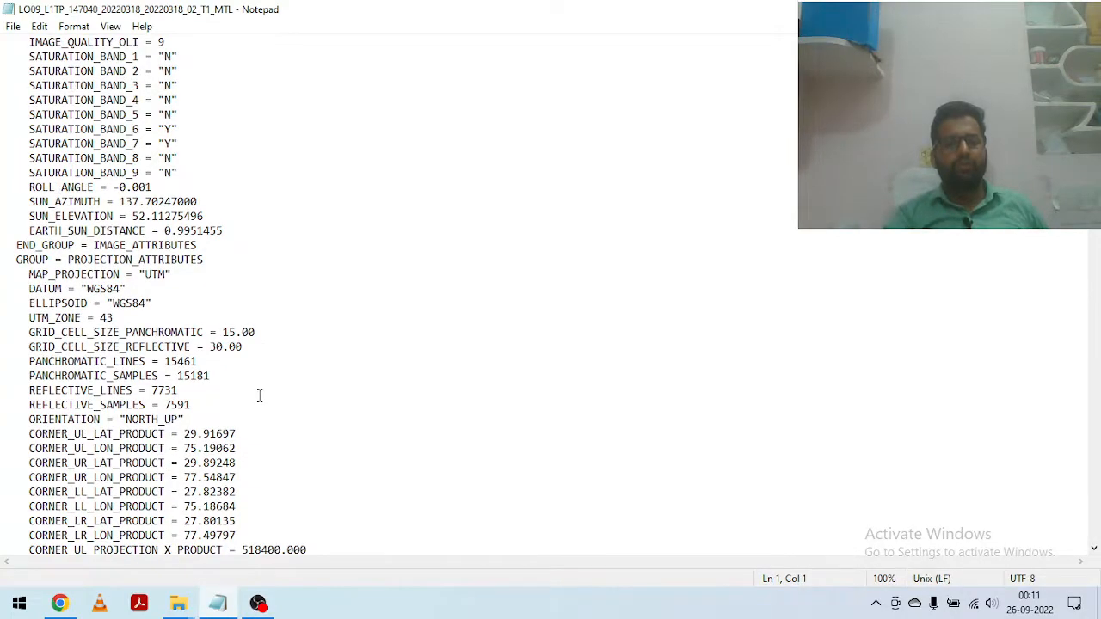
pyautogui.scroll(-7, 260, 396)
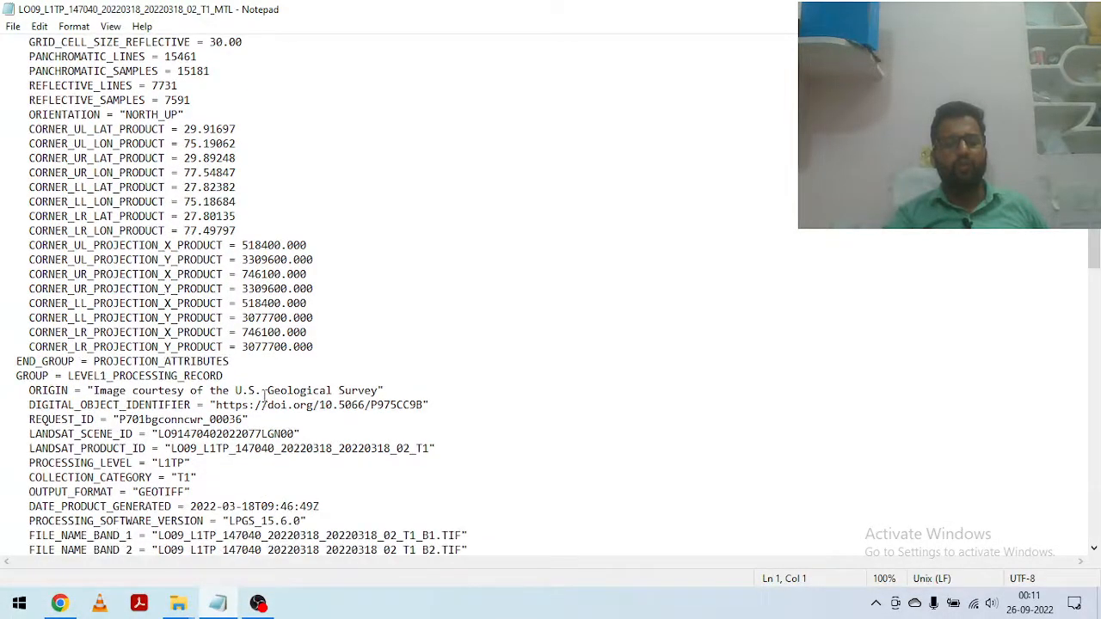
pyautogui.scroll(-2, 266, 400)
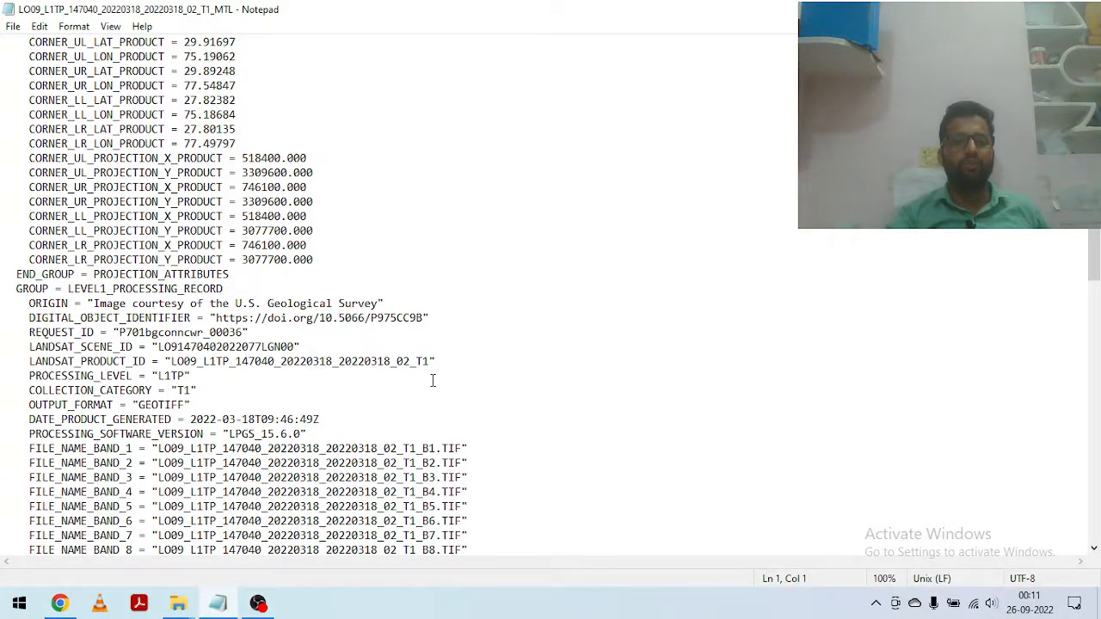
pyautogui.scroll(-2, 430, 379)
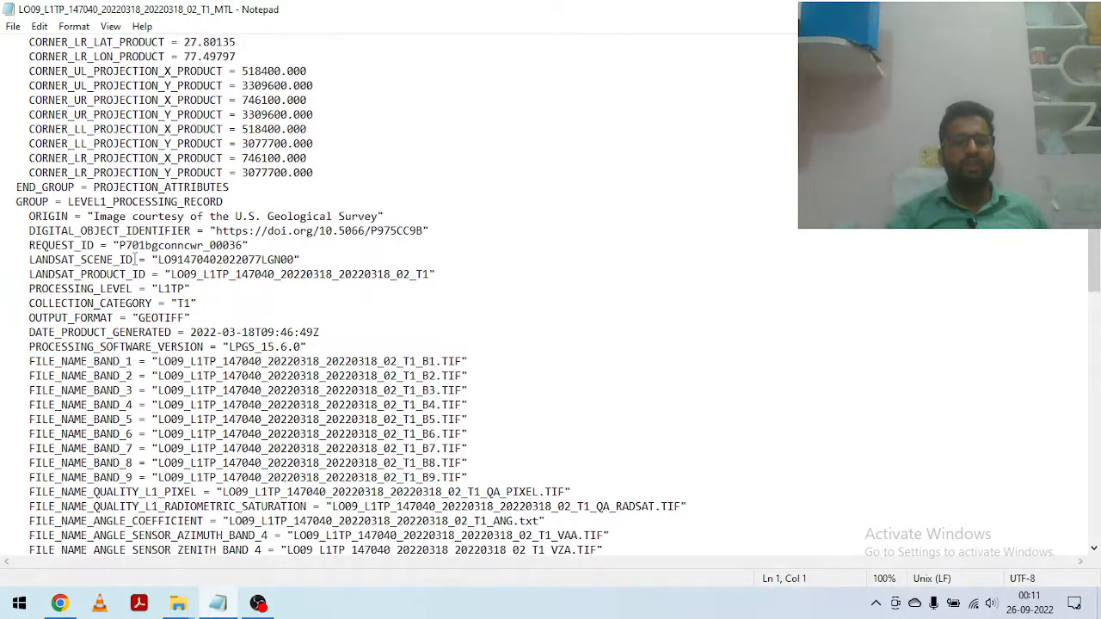
pyautogui.scroll(-2, 335, 286)
pyautogui.scroll(-4, 335, 323)
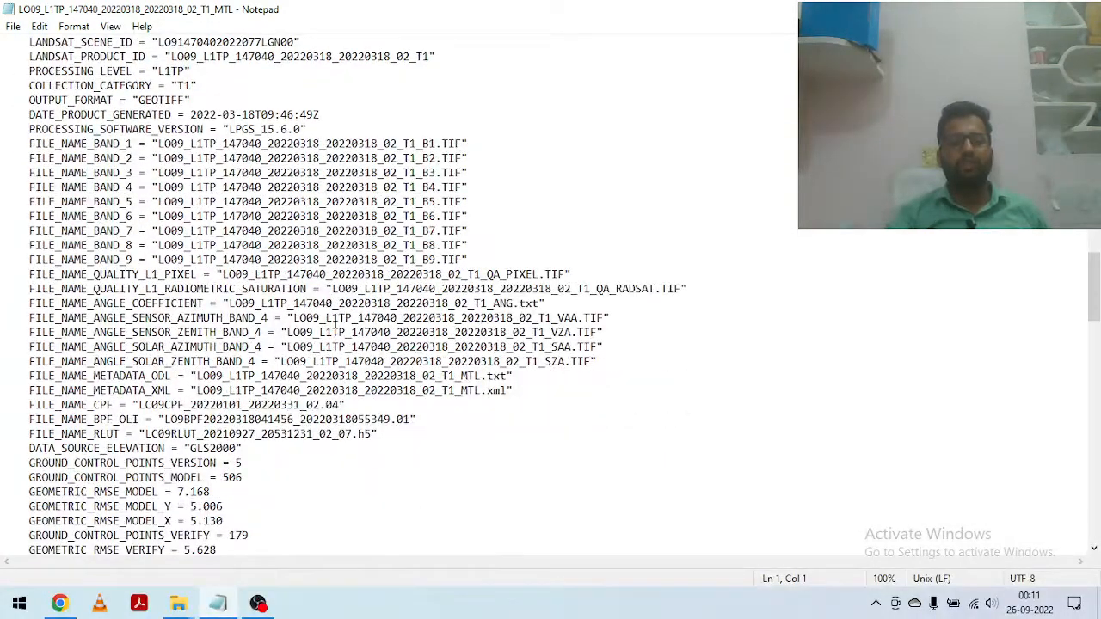
# Step: Review the MTL file's radiance, reflectance, pixel value, radiometric rescaling and projection parameter groups through to the end, and close the file
pyautogui.scroll(-4, 333, 323)
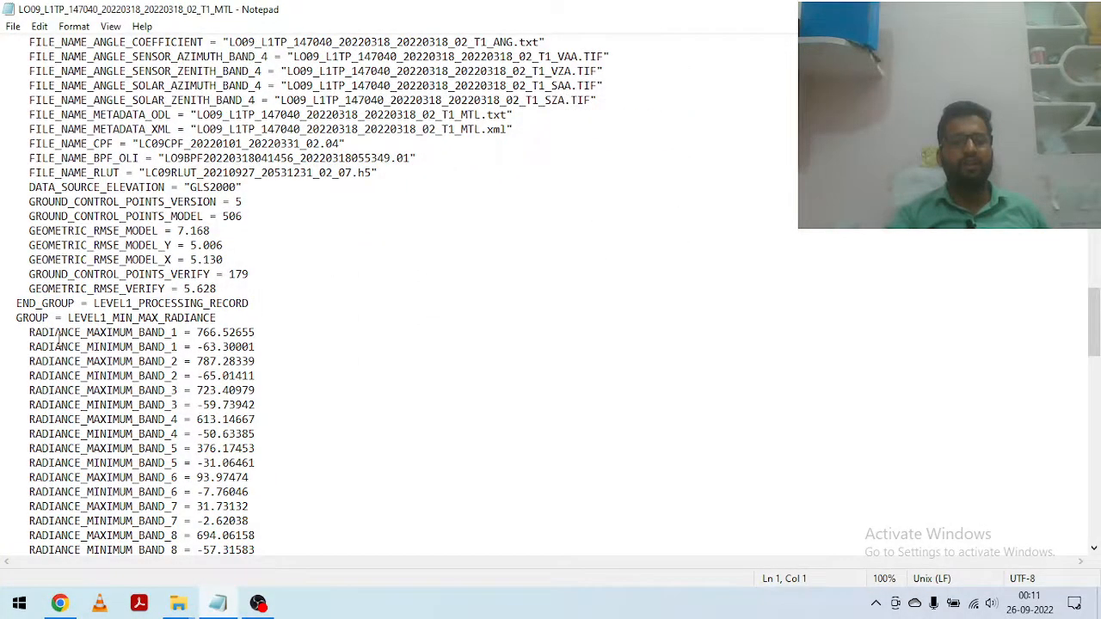
pyautogui.scroll(-5, 162, 377)
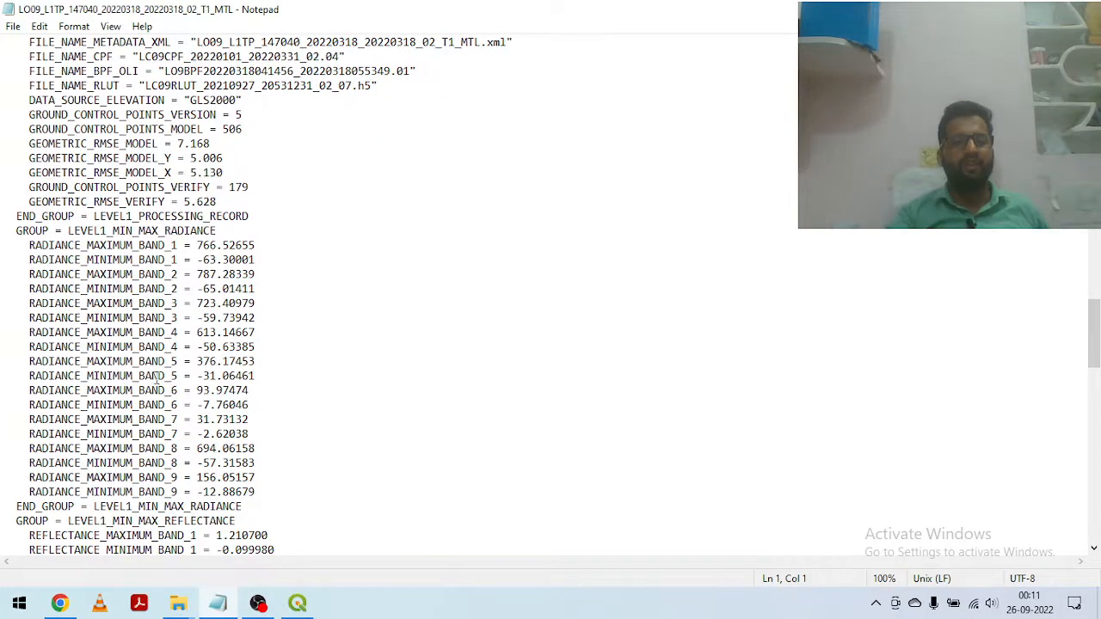
pyautogui.scroll(-7, 162, 486)
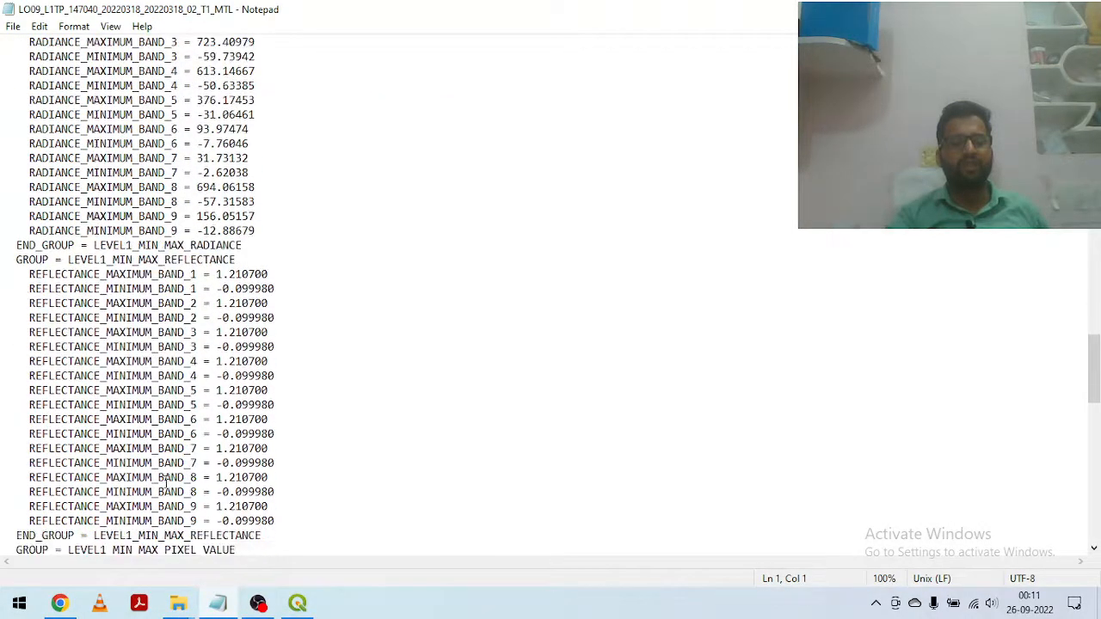
pyautogui.scroll(-9, 124, 442)
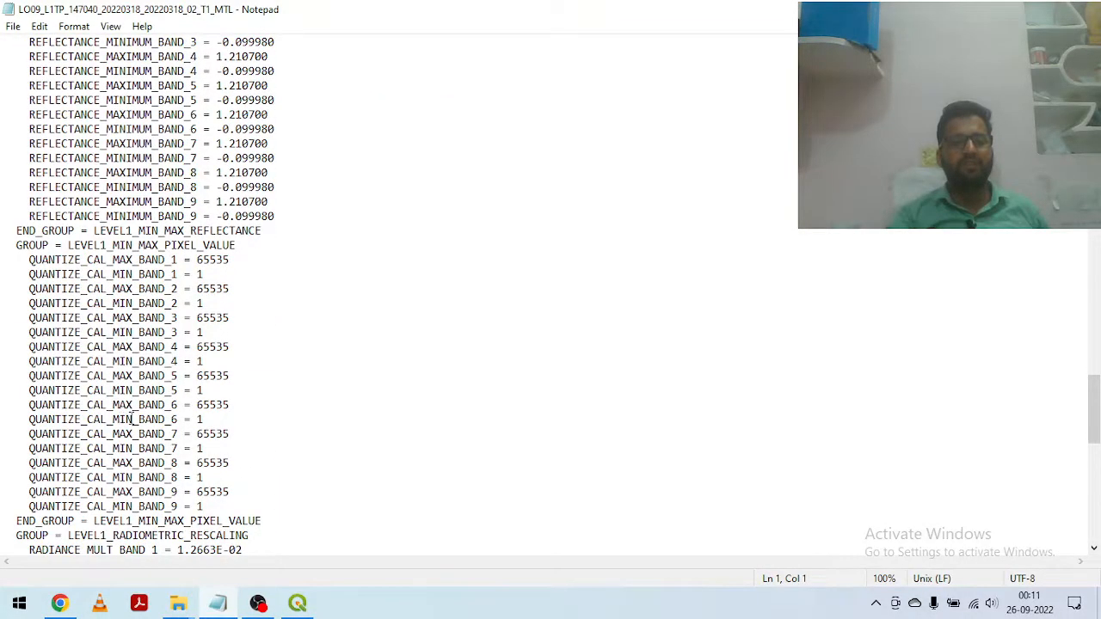
pyautogui.scroll(-8, 104, 392)
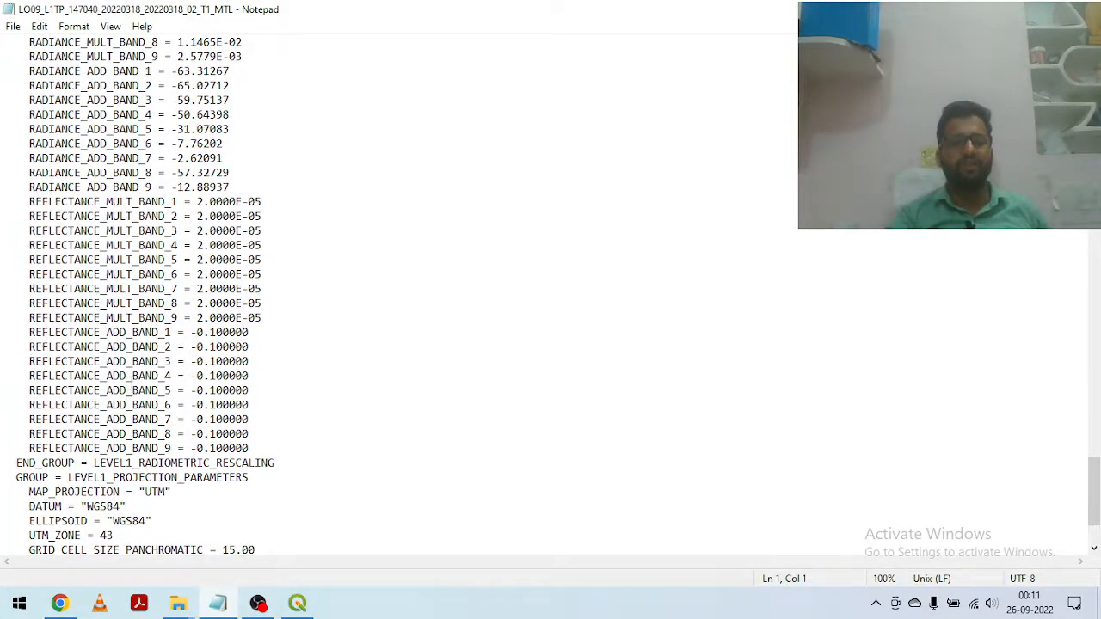
pyautogui.scroll(-2, 132, 384)
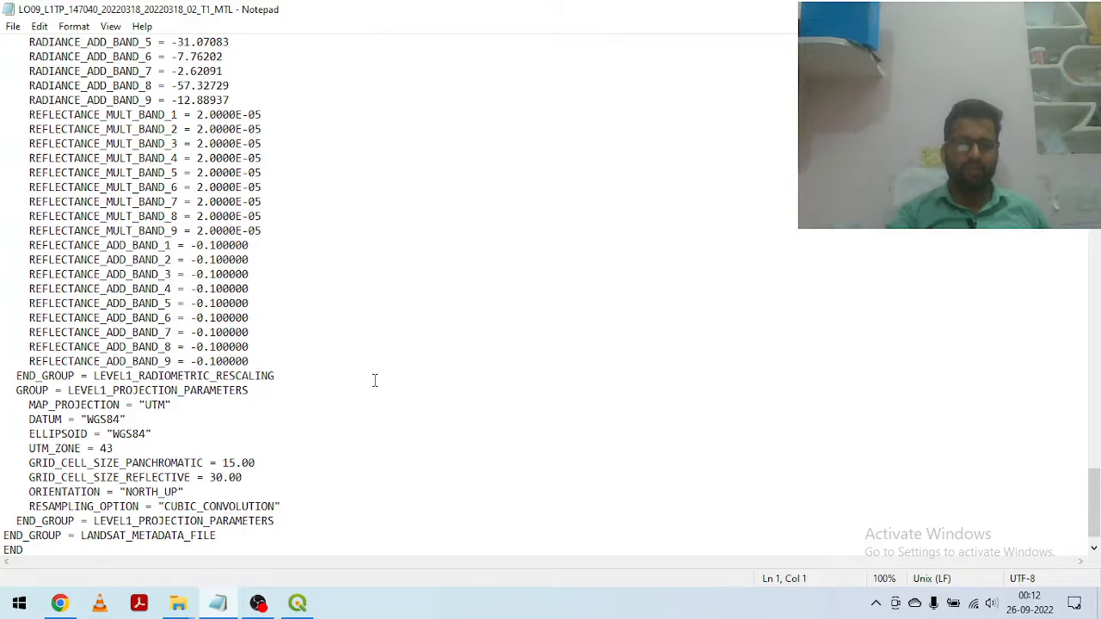
pyautogui.scroll(-1, 362, 376)
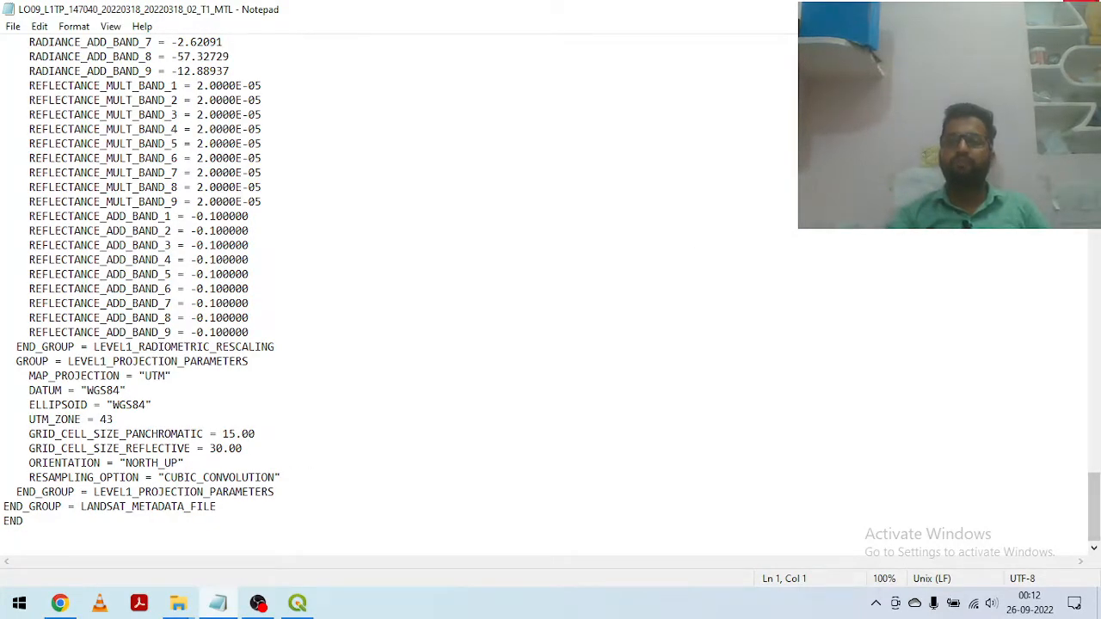
pyautogui.click(1082, 7)
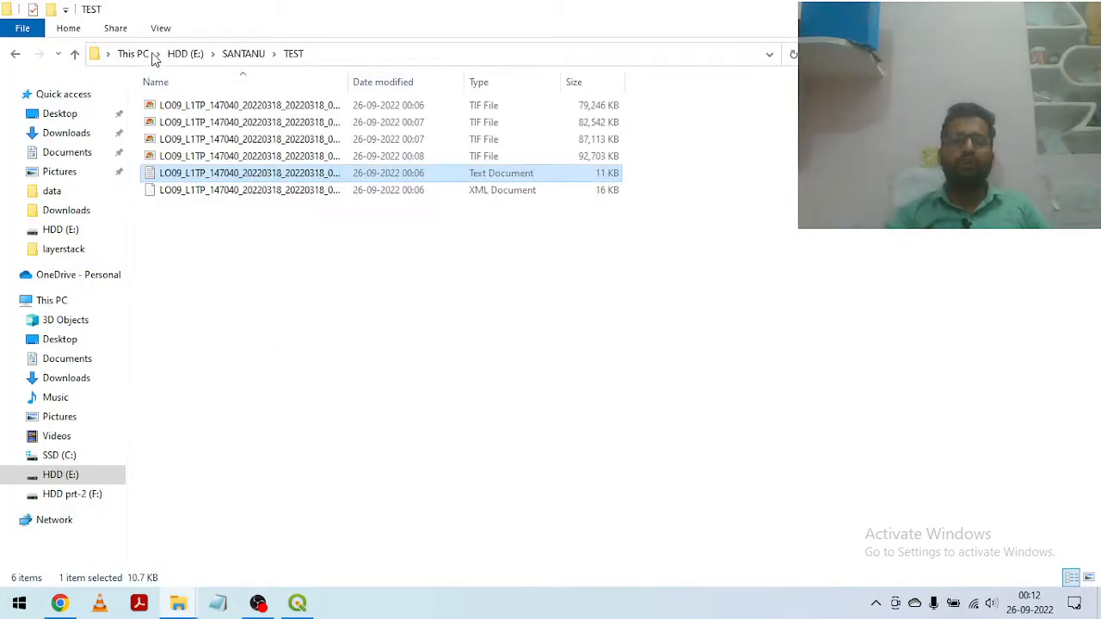
# Step: Create a folder named WORK_26TH_SEP in the parent folder of TEST
pyautogui.click(75, 57)
pyautogui.rightClick(215, 275)
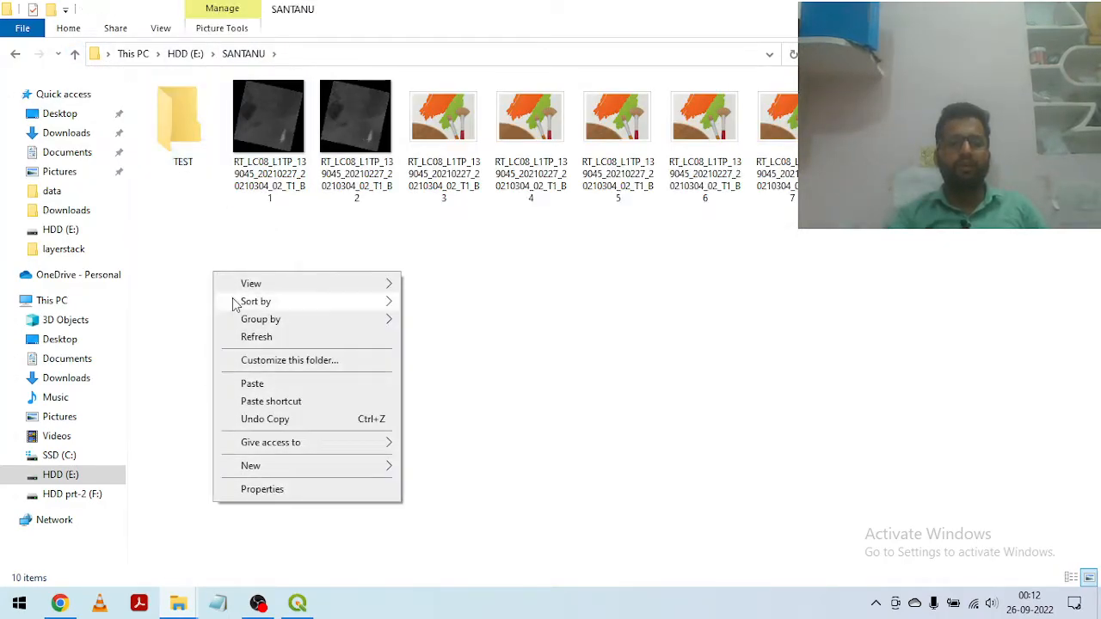
pyautogui.moveTo(256, 465)
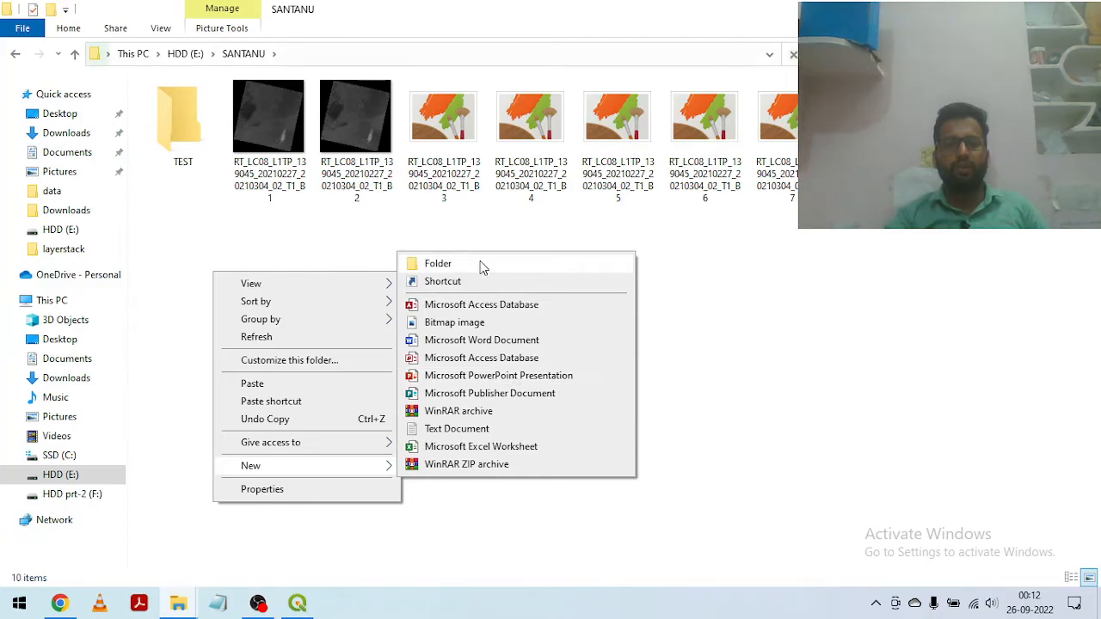
pyautogui.click(437, 263)
pyautogui.write('WORK')
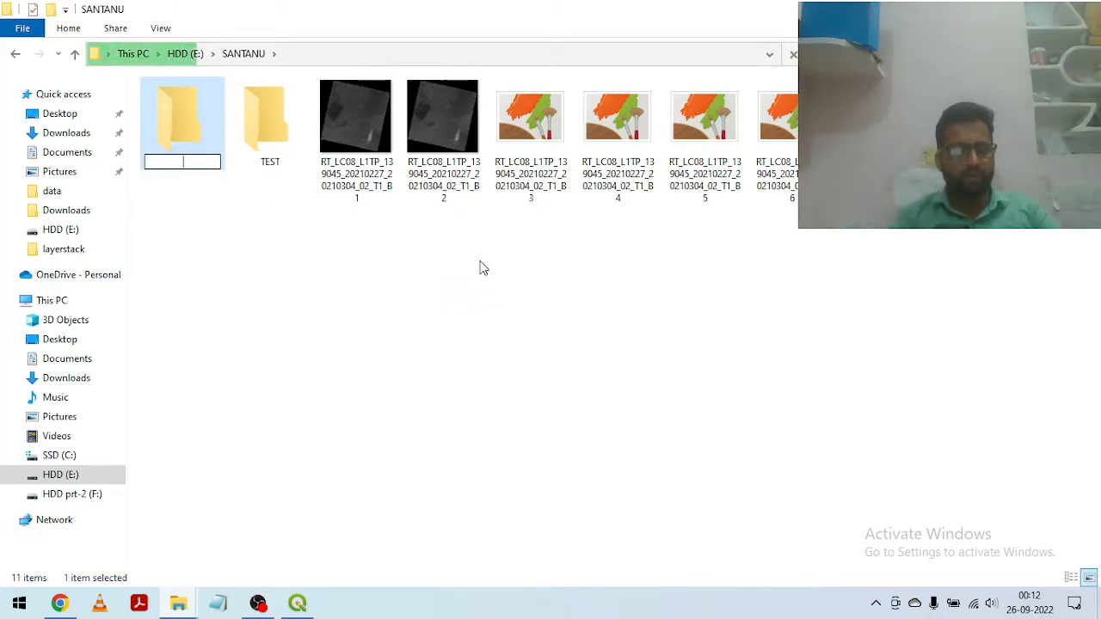
pyautogui.write('_')
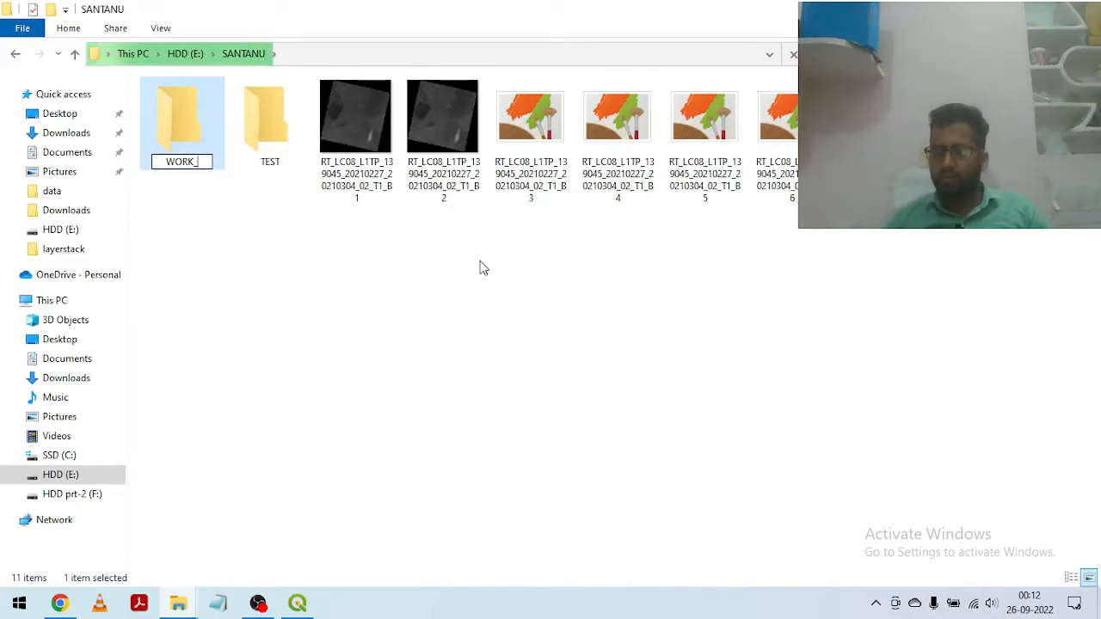
pyautogui.write('26')
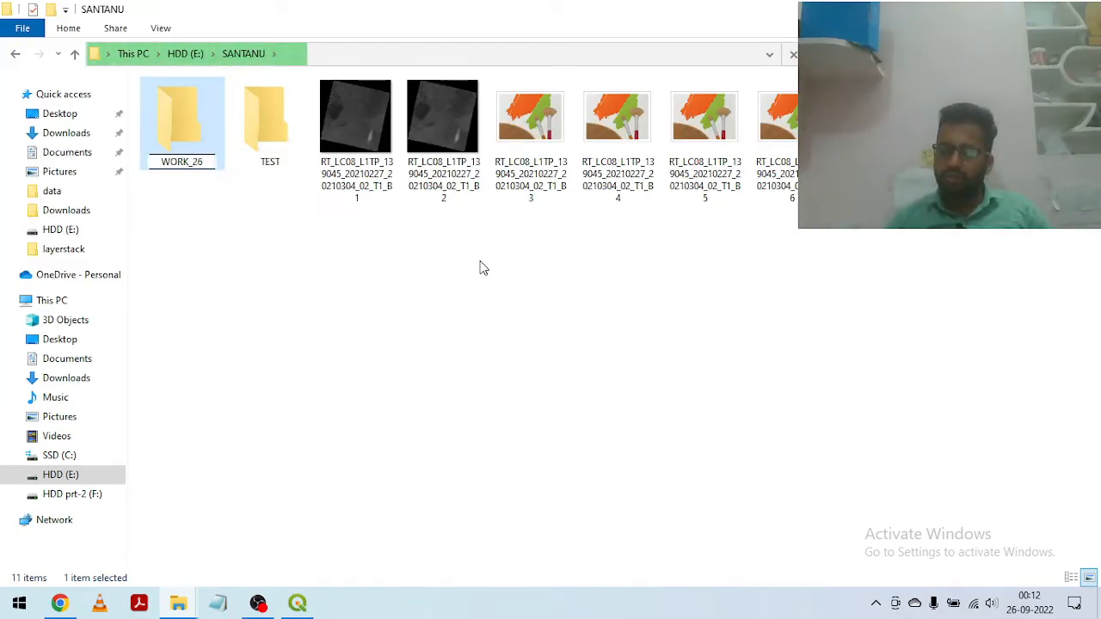
pyautogui.write('TH')
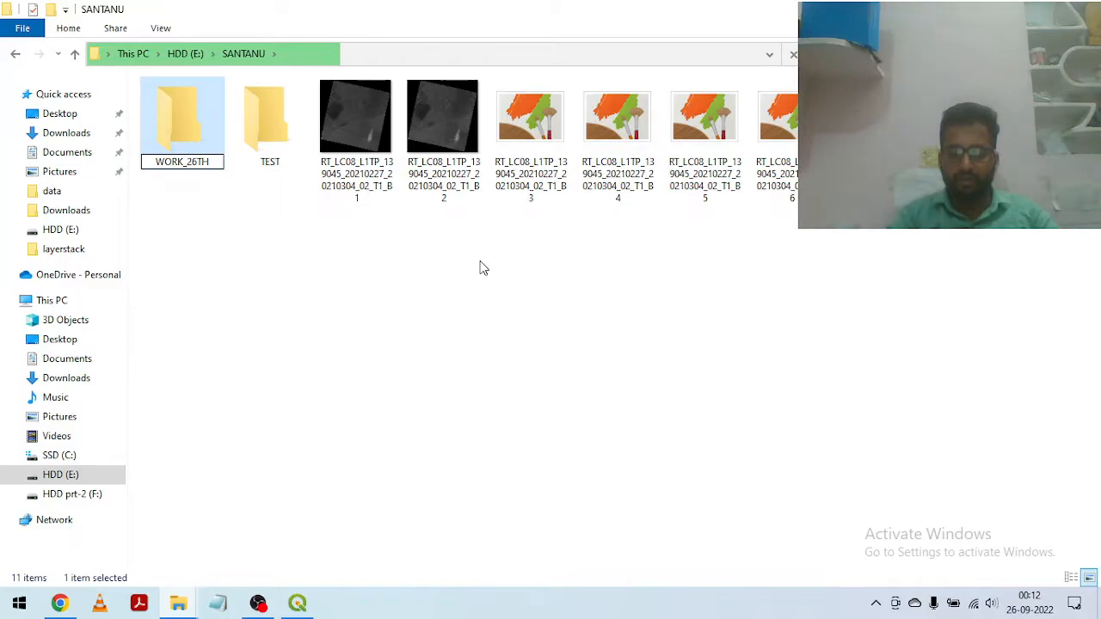
pyautogui.write('_SEP')
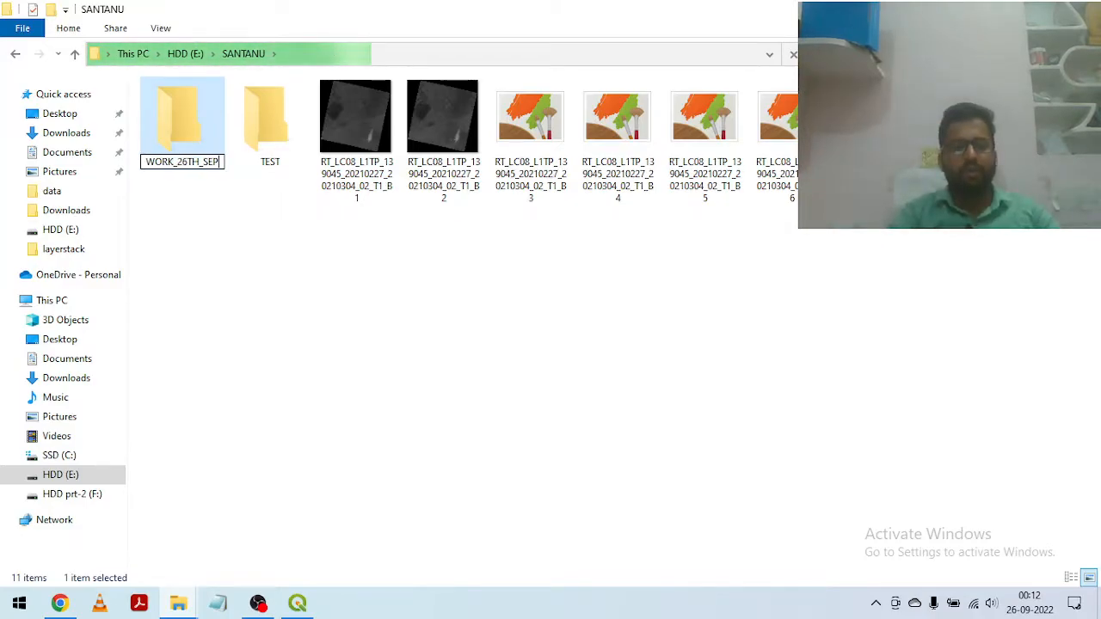
pyautogui.press('Return')
pyautogui.click(217, 219)
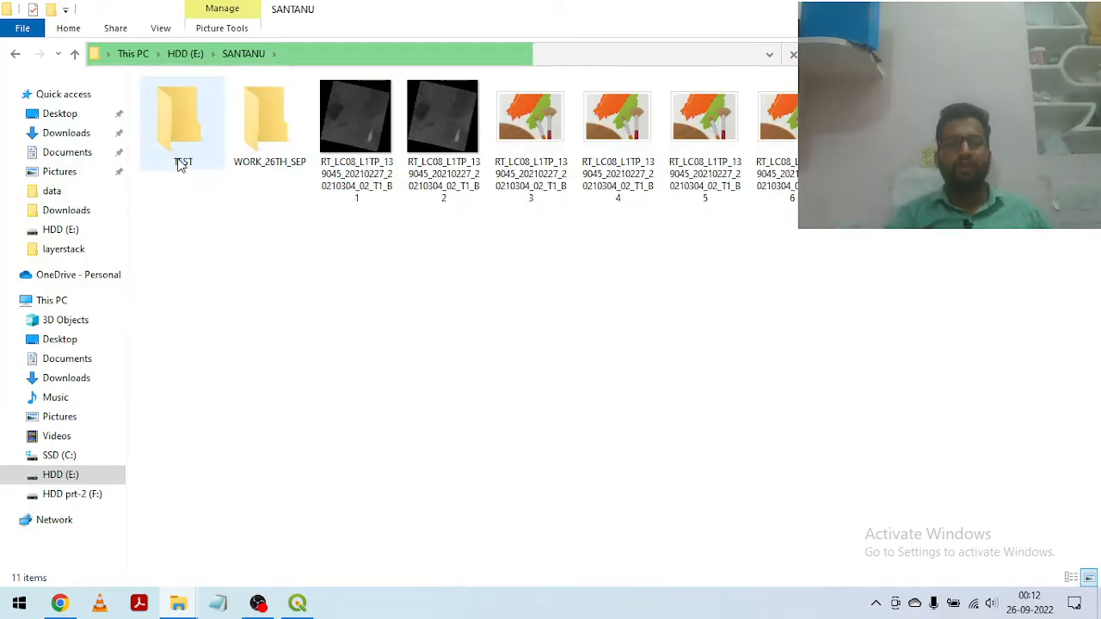
# Step: Create another folder beside WORK_26TH_SEP, named with a person's full name with its parts separated by spaces
pyautogui.rightClick(260, 273)
pyautogui.moveTo(320, 467)
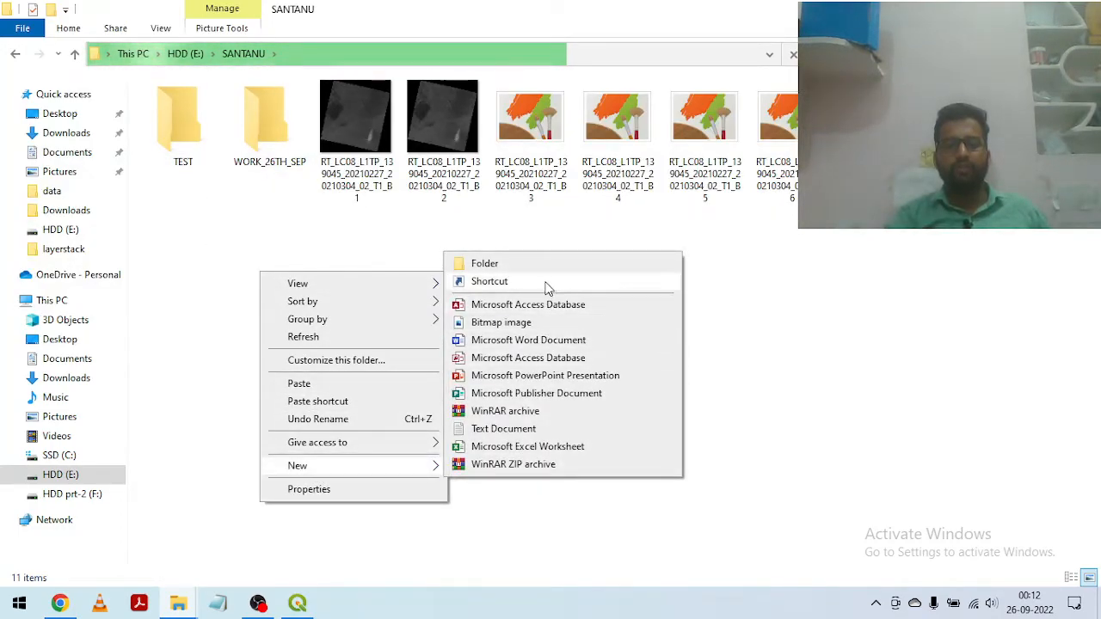
pyautogui.click(522, 266)
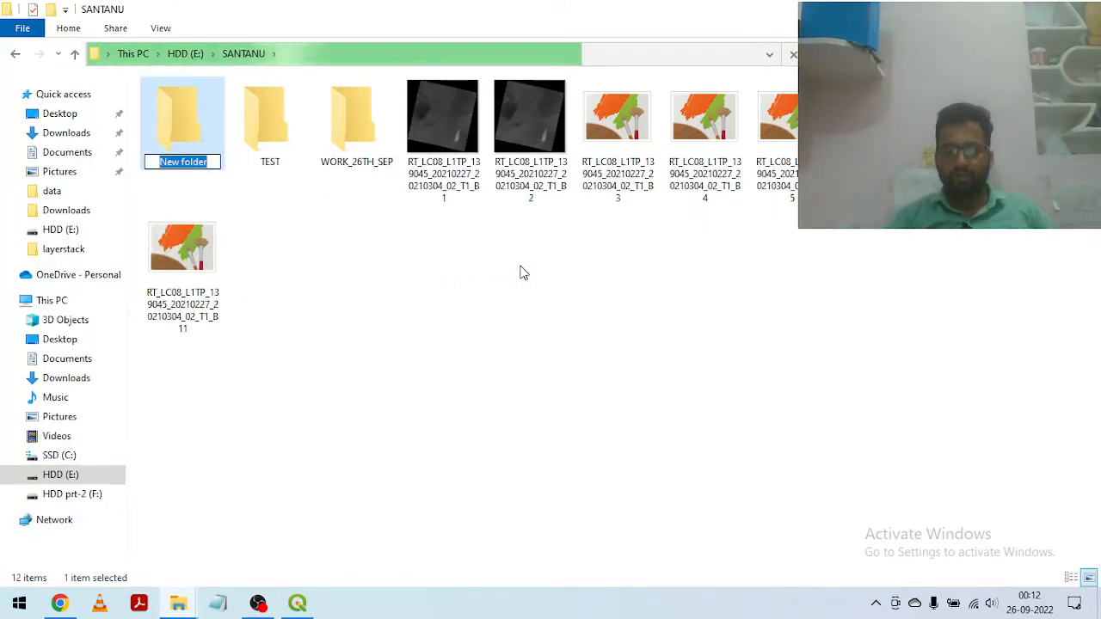
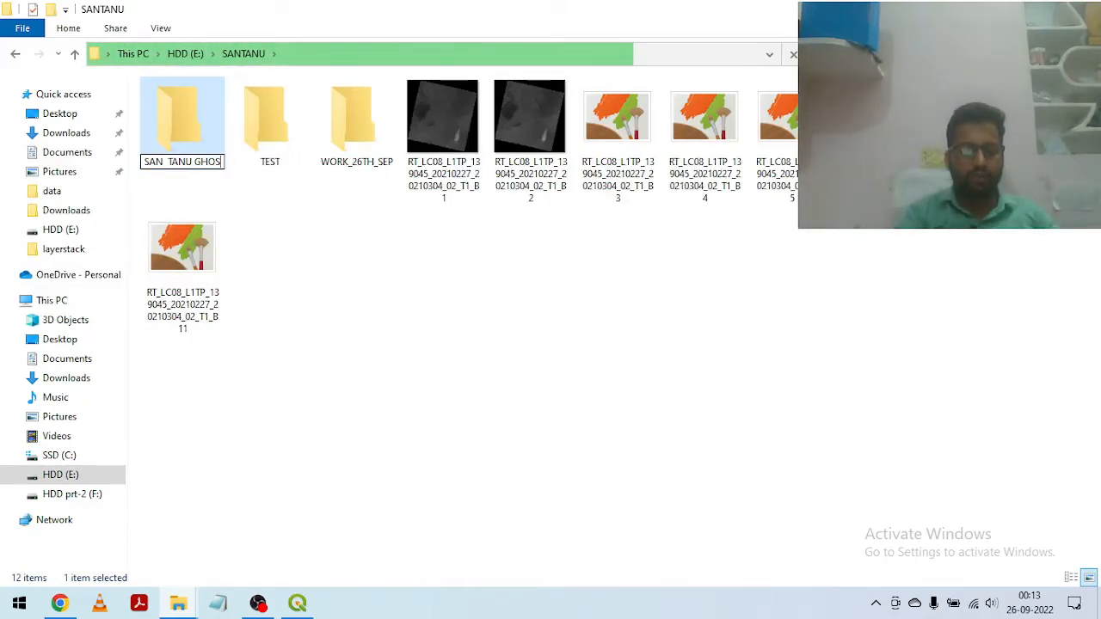
pyautogui.press('Return')
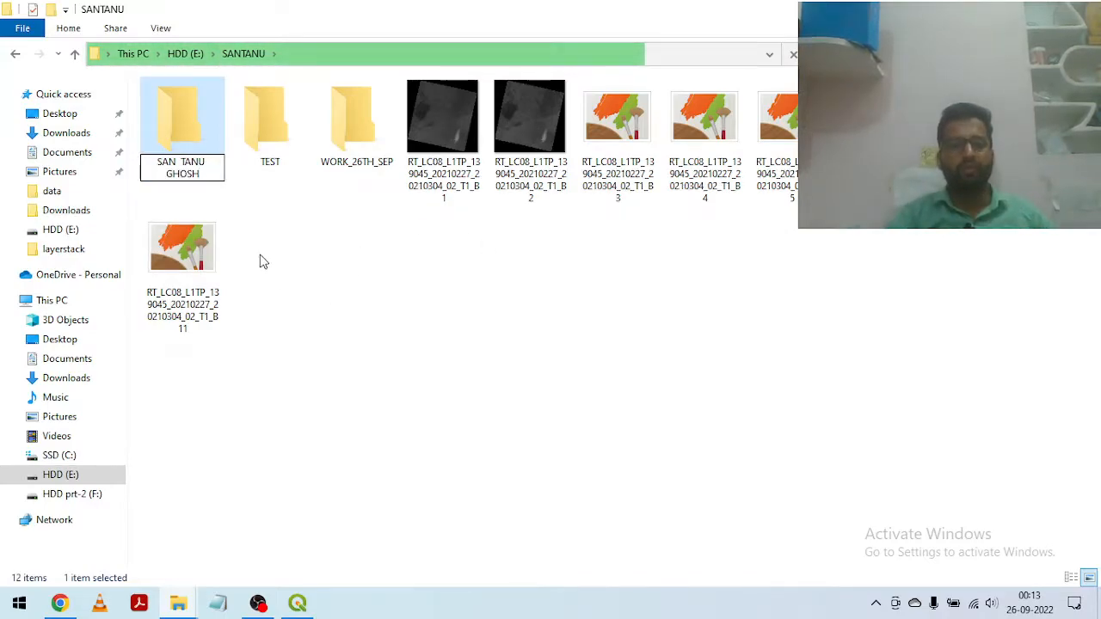
pyautogui.rightClick(191, 171)
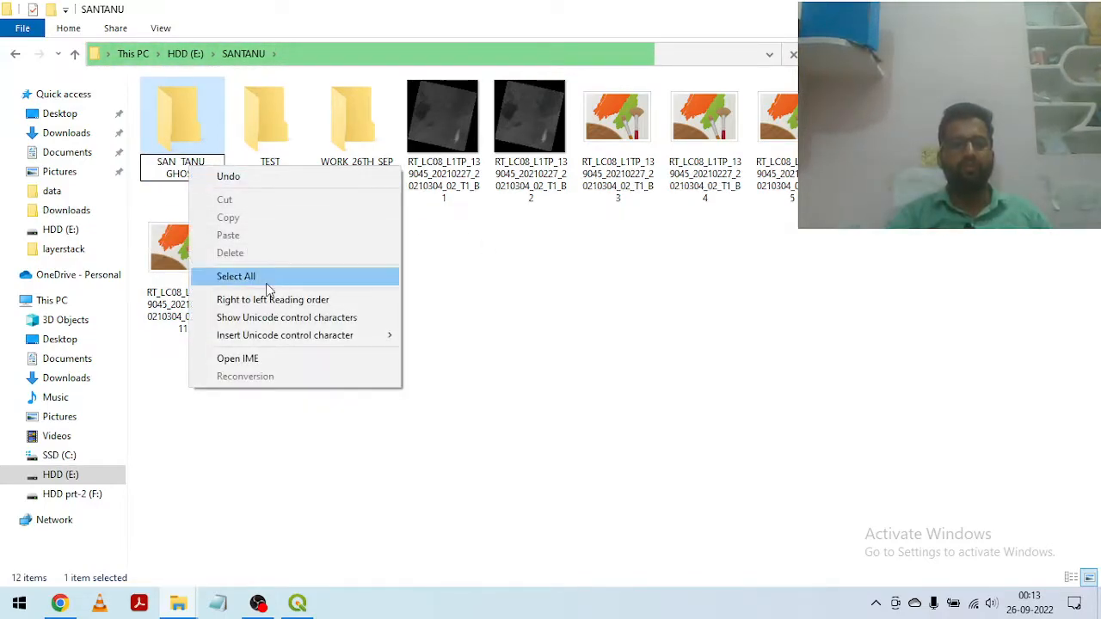
pyautogui.click(169, 126)
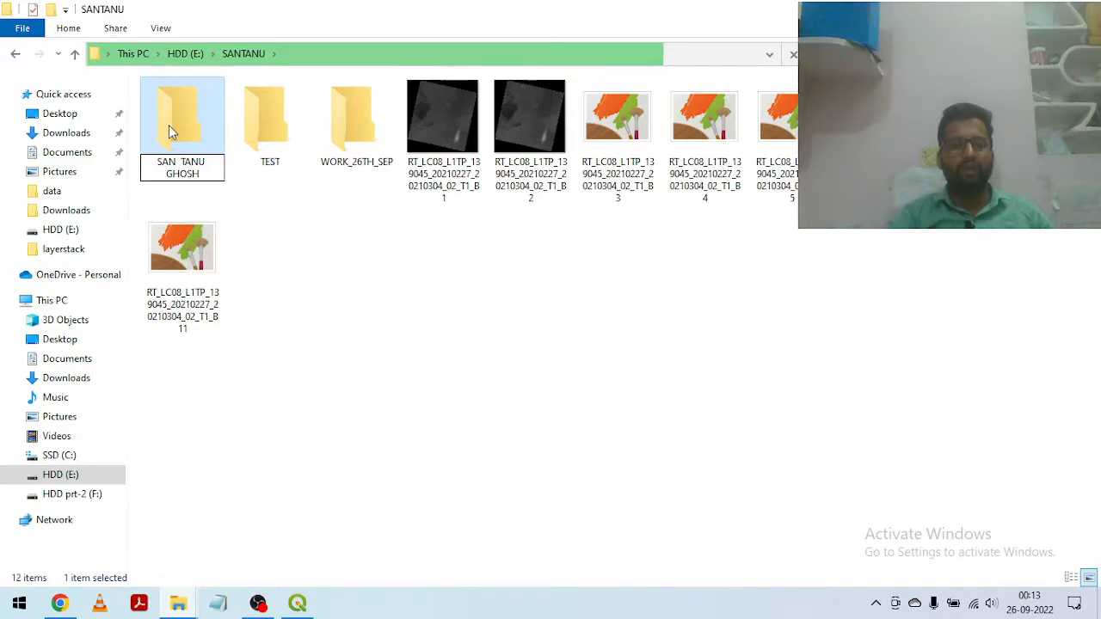
pyautogui.click(170, 125)
pyautogui.rightClick(169, 126)
pyautogui.click(186, 135)
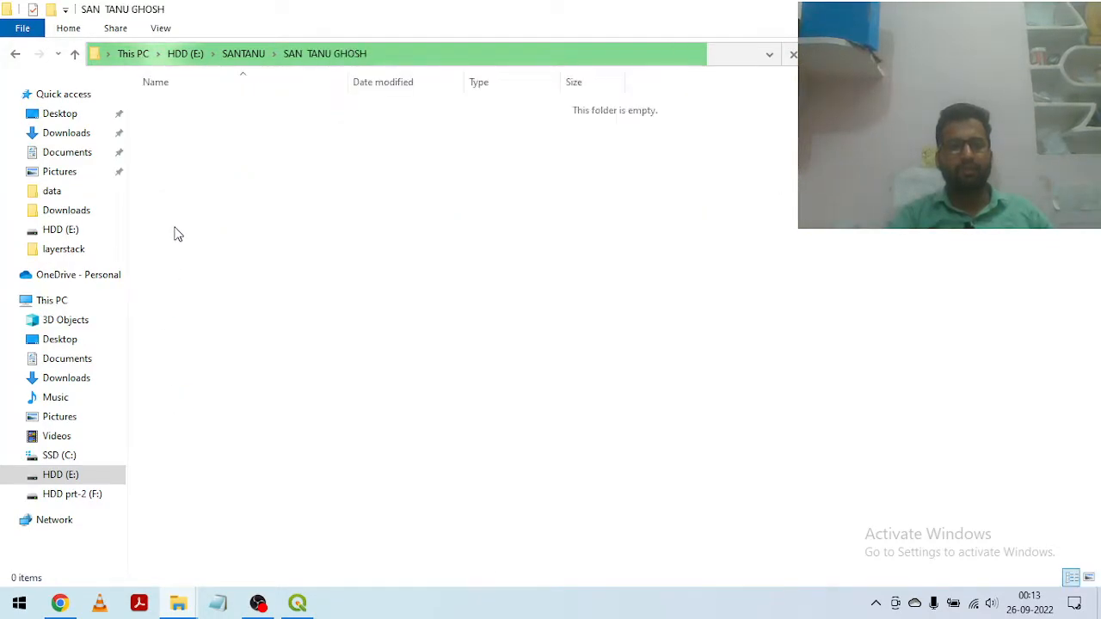
pyautogui.click(75, 54)
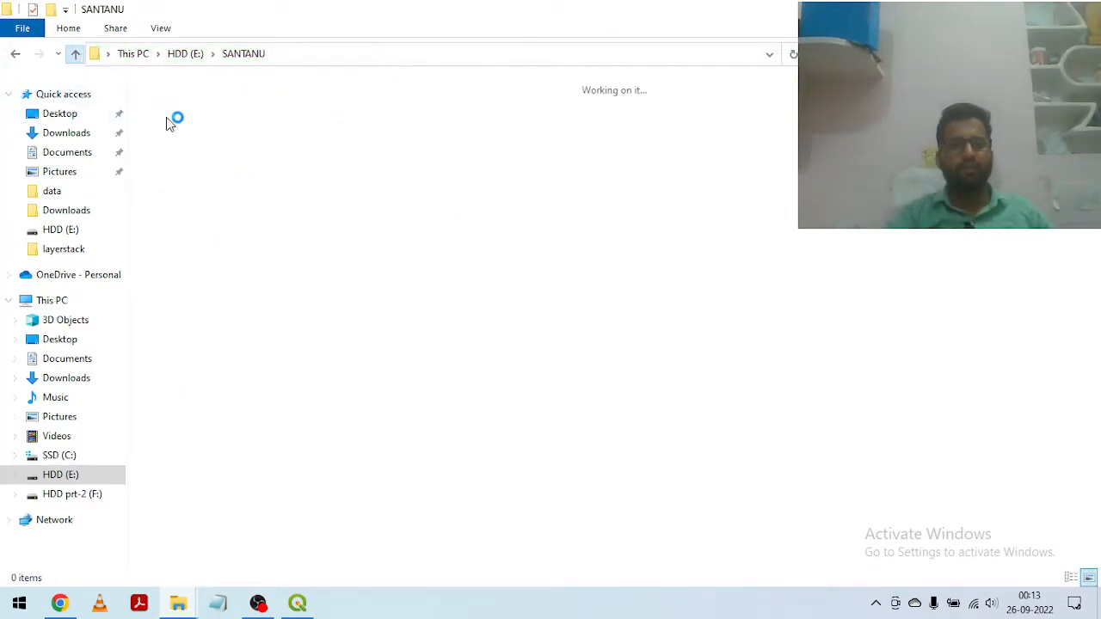
# Step: Rename the folder bearing the person's name as WORK_LANDSAT
pyautogui.rightClick(187, 148)
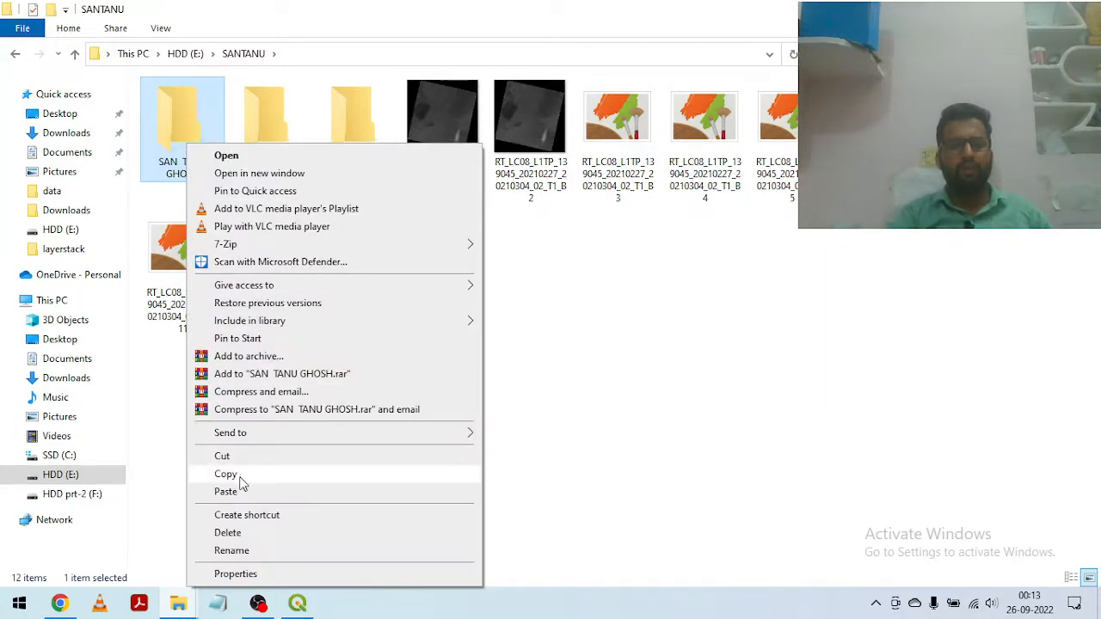
pyautogui.click(232, 551)
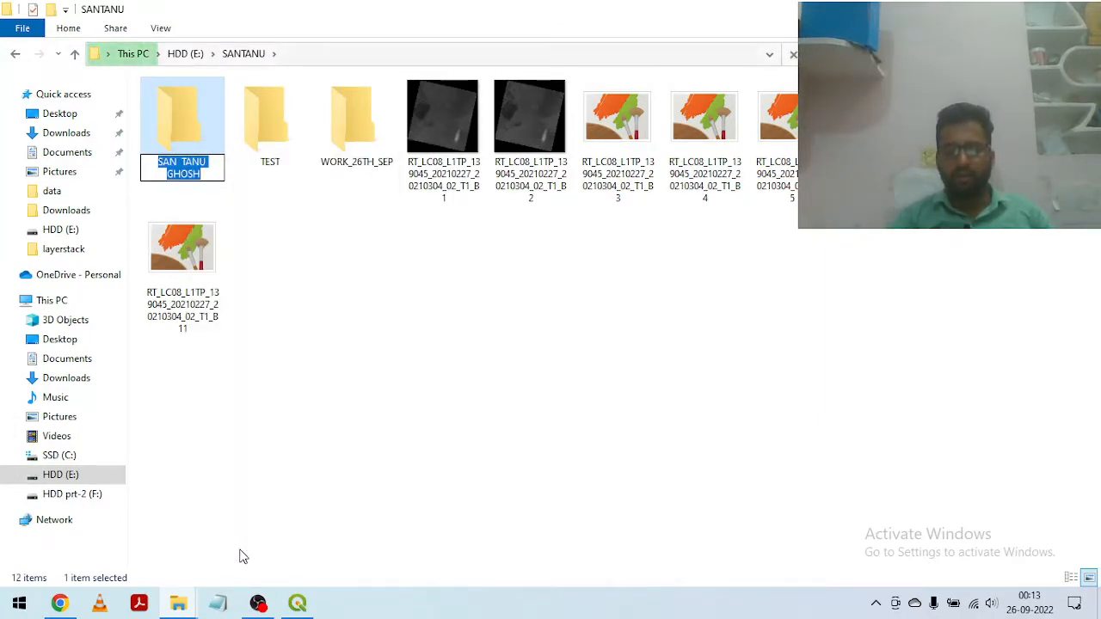
pyautogui.press('BackSpace')
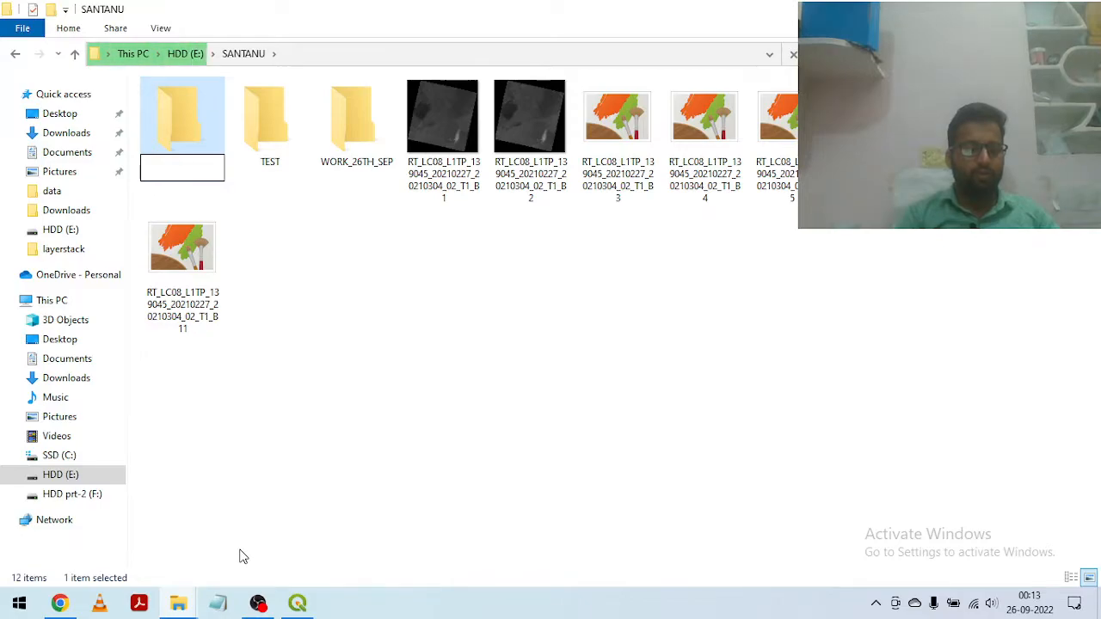
pyautogui.write('WORK')
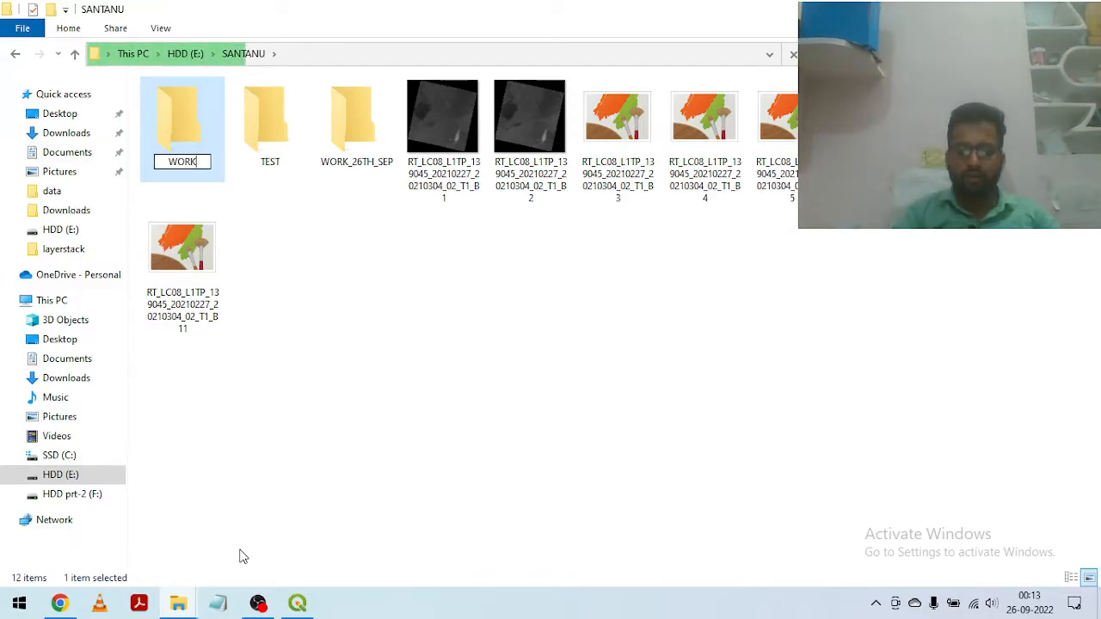
pyautogui.write('_')
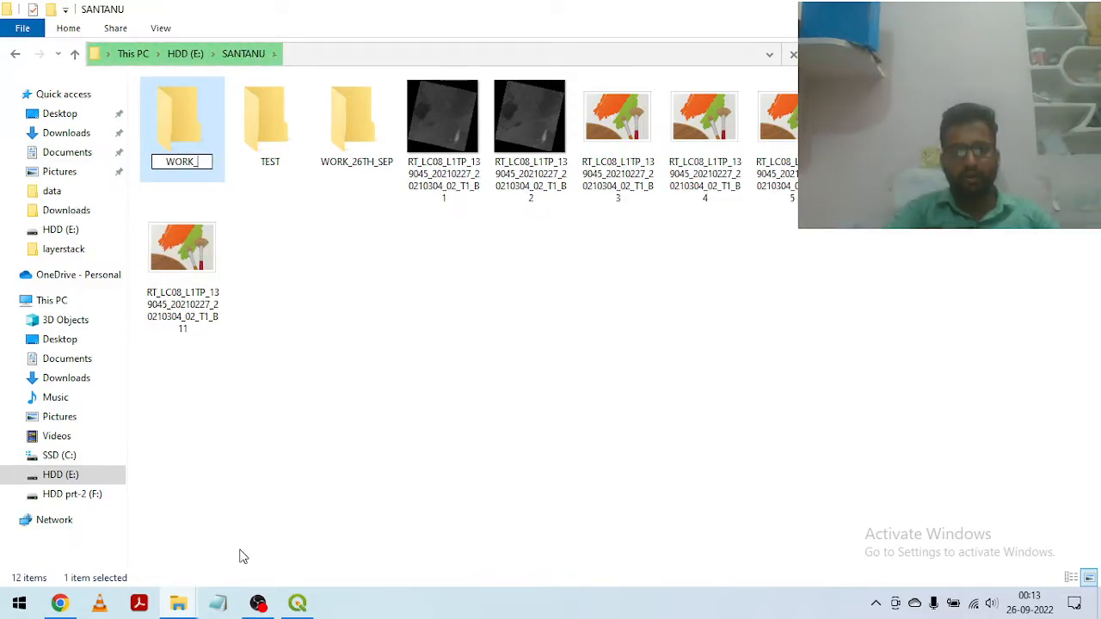
pyautogui.write('LAND')
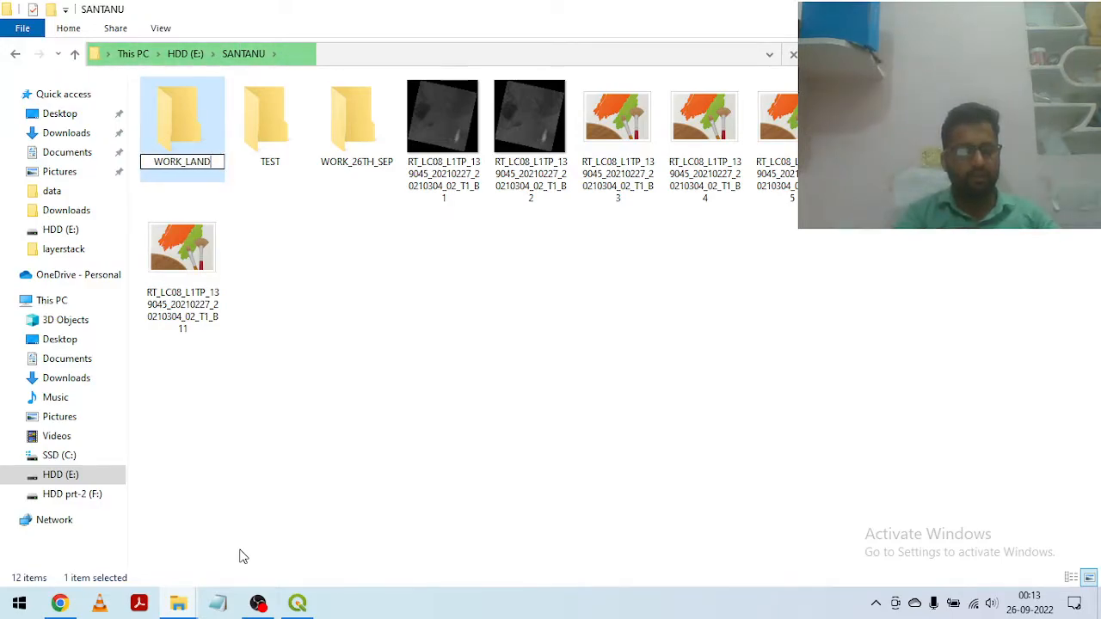
pyautogui.write('SAT')
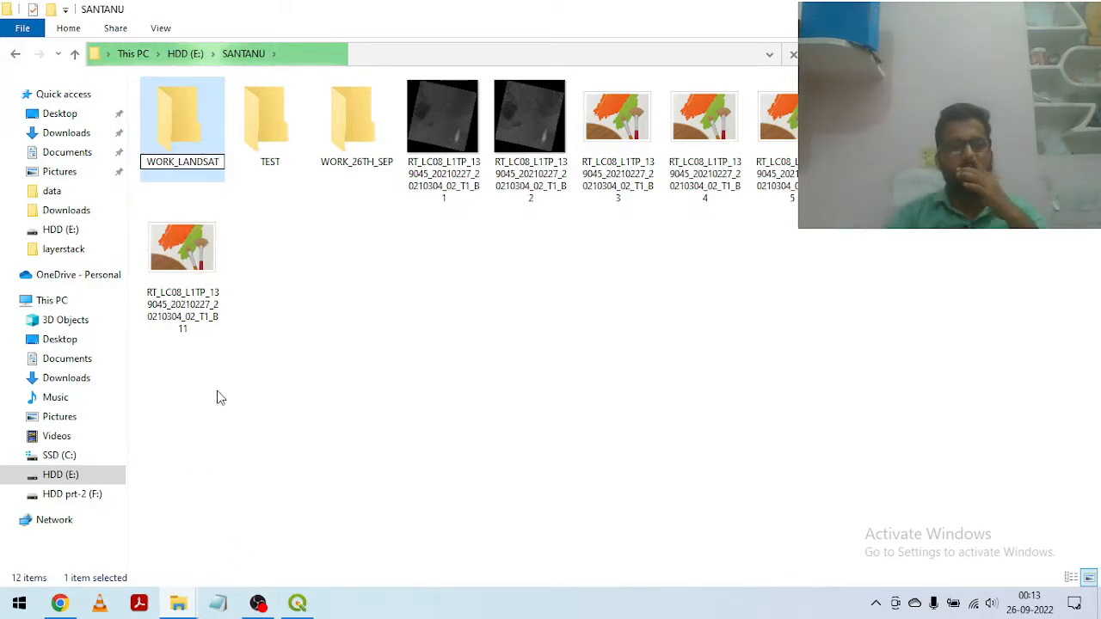
pyautogui.press('Return')
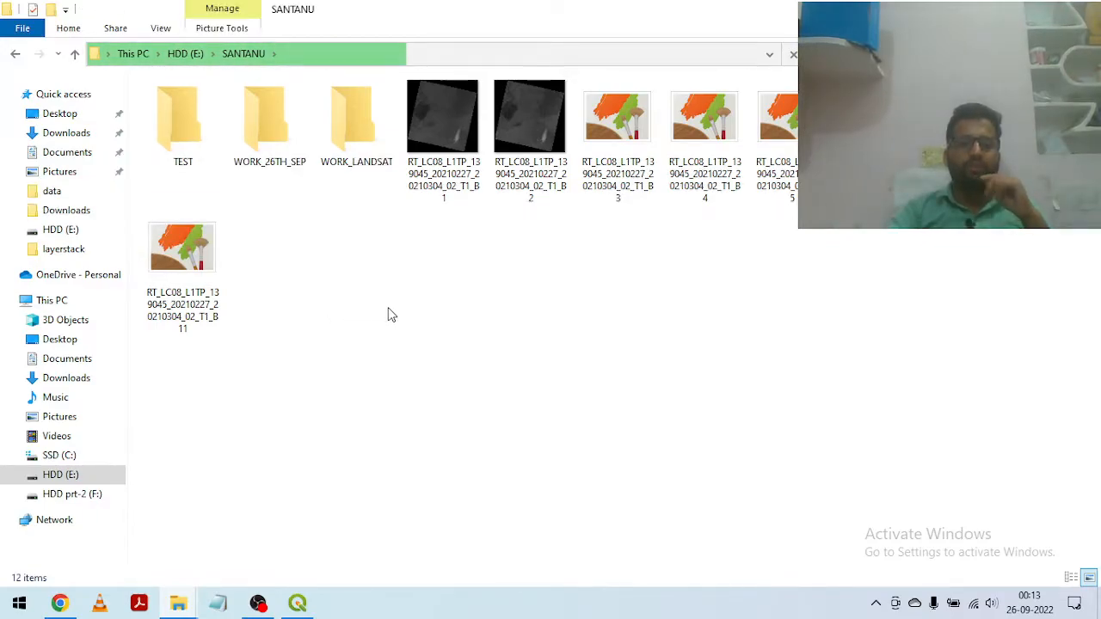
# Step: Switch to QGIS, and start an empty project from the project template with narrower Browser and Layers panels
pyautogui.click(297, 604)
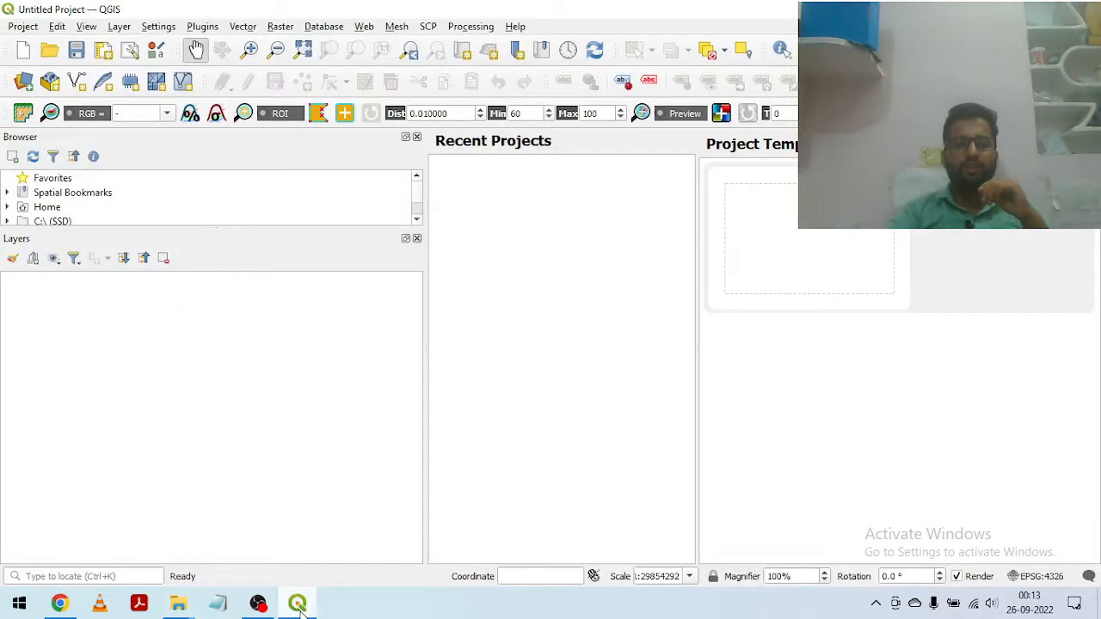
pyautogui.moveTo(422, 177); pyautogui.dragTo(223, 207)
pyautogui.click(677, 244)
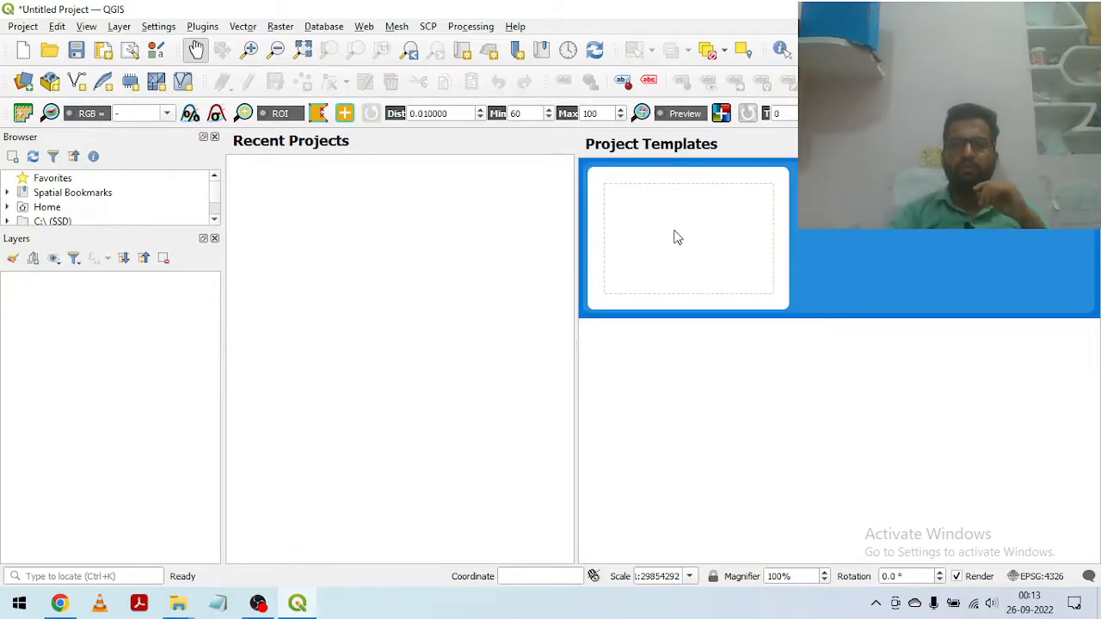
pyautogui.scroll(-3, 124, 204)
pyautogui.scroll(-2, 125, 204)
pyautogui.scroll(6, 126, 200)
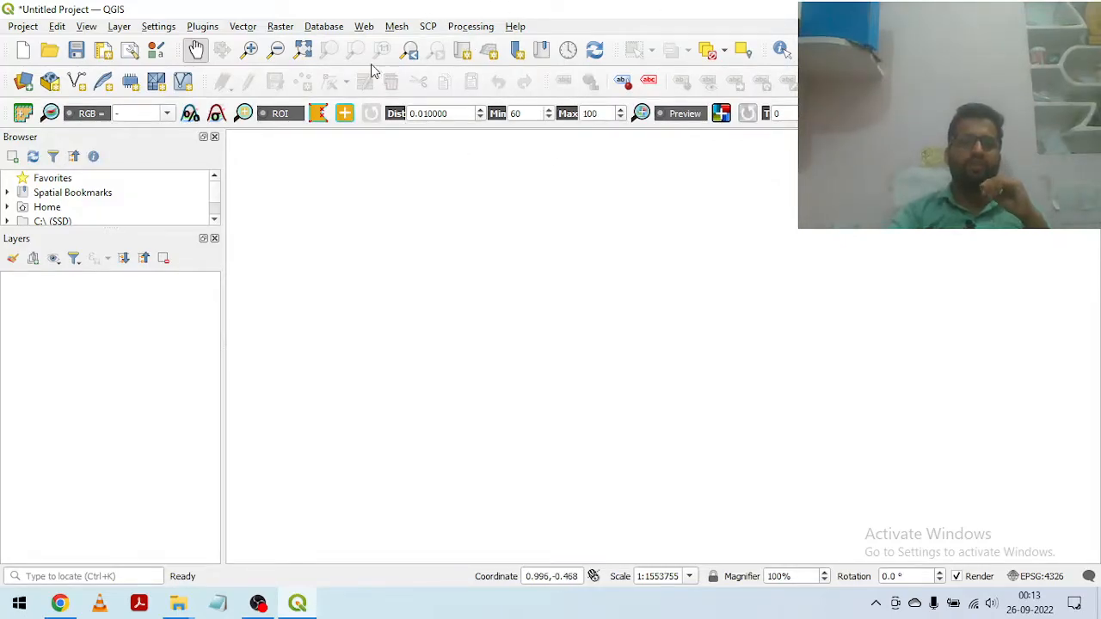
# Step: Search for SCP among the not-installed and installed plugins in the plugin manager, and close it
pyautogui.click(203, 27)
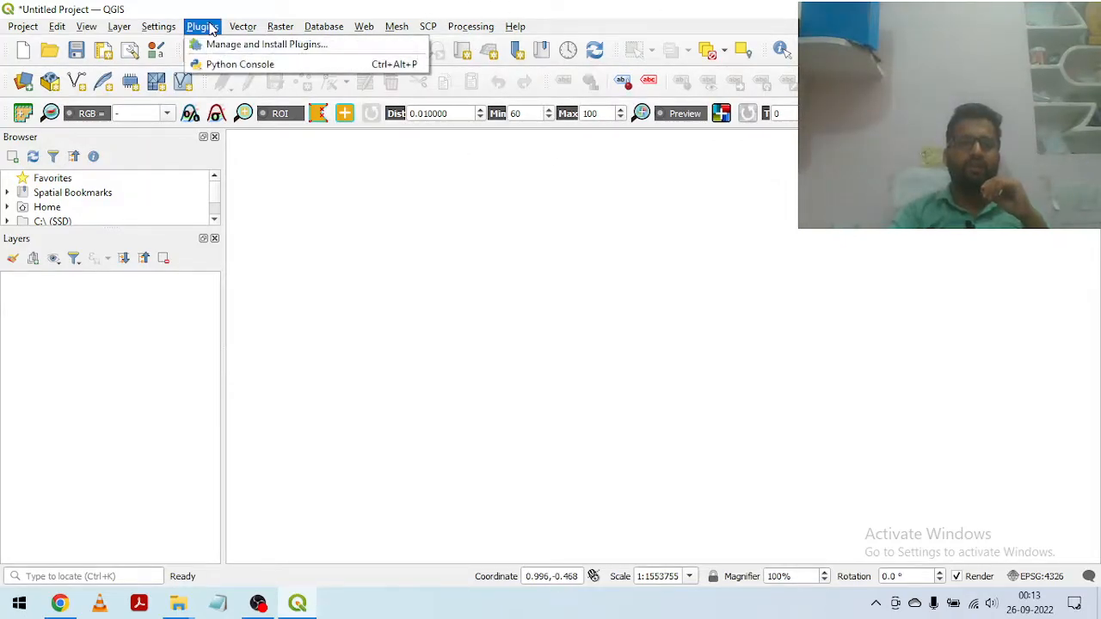
pyautogui.click(295, 51)
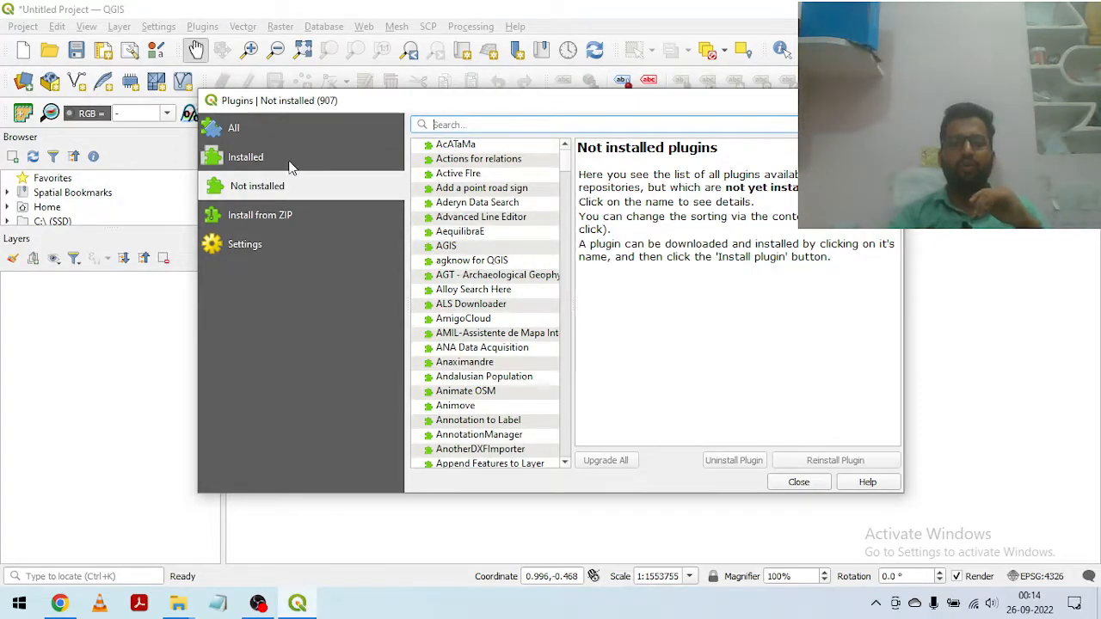
pyautogui.write('SCP')
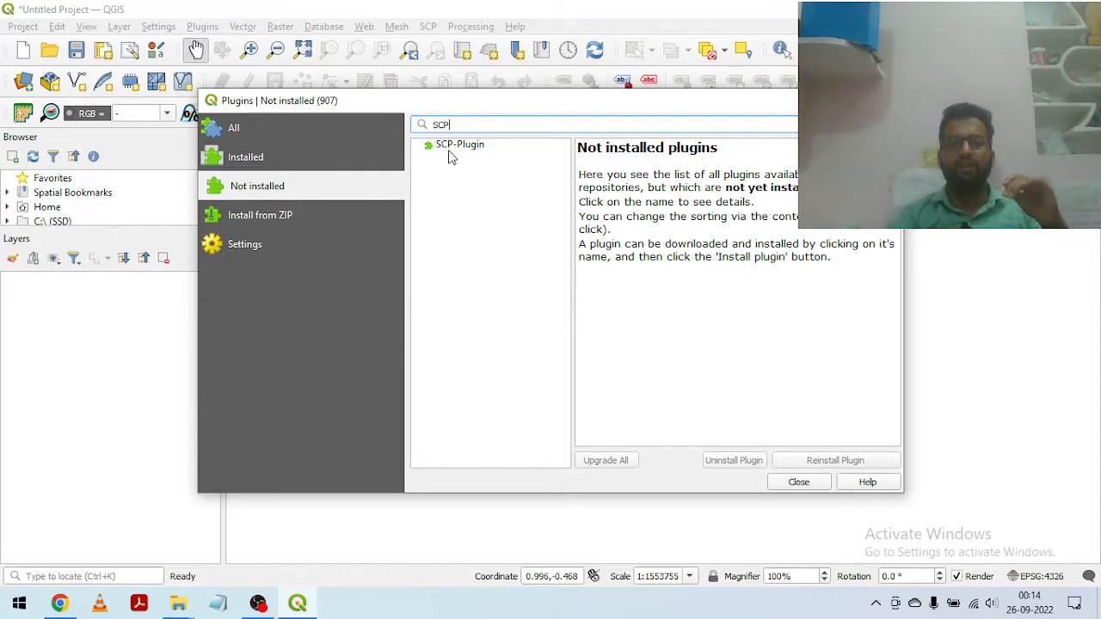
pyautogui.click(254, 163)
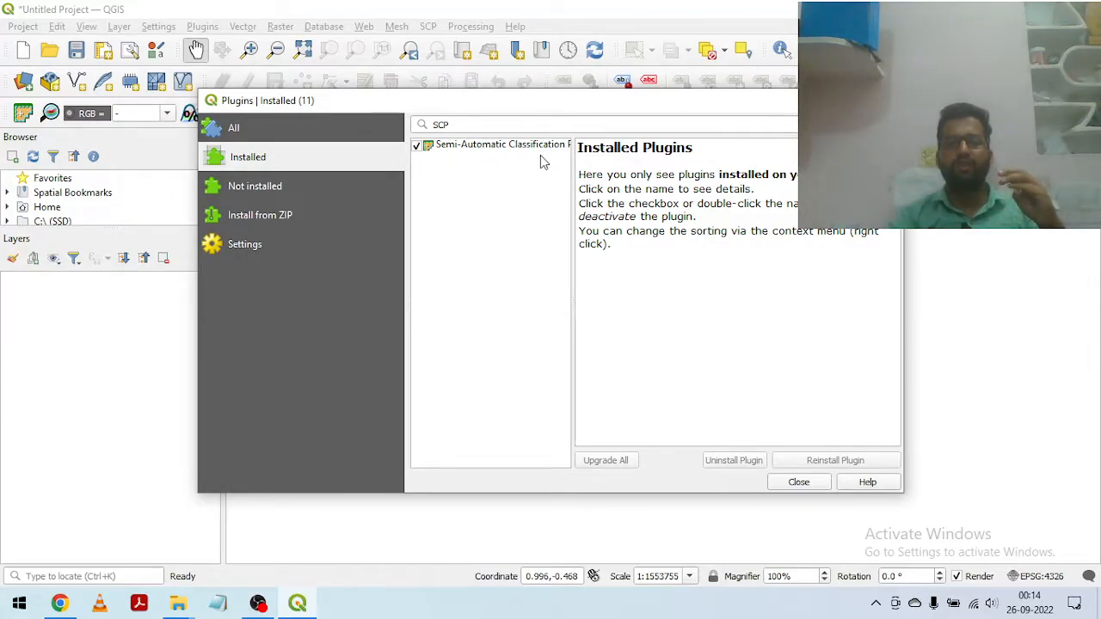
pyautogui.click(258, 188)
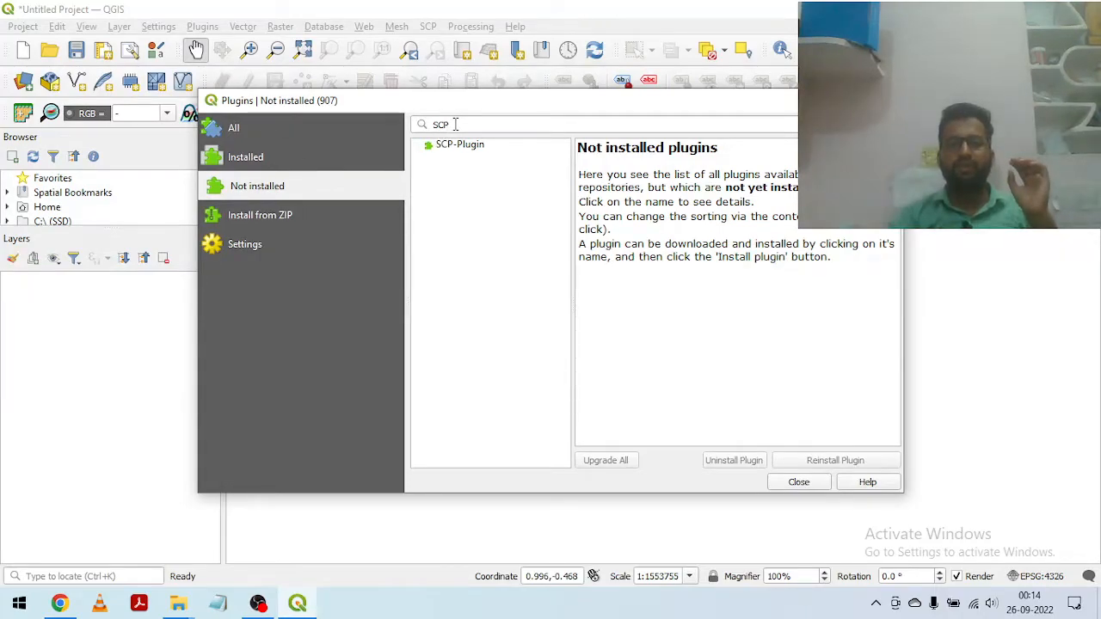
pyautogui.click(262, 158)
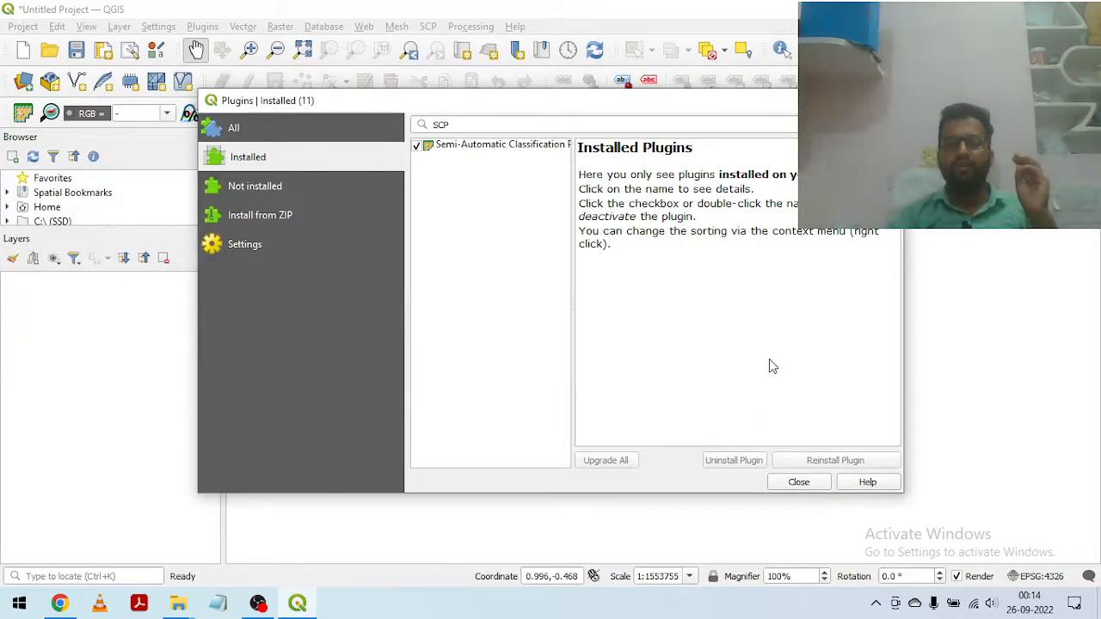
pyautogui.click(797, 483)
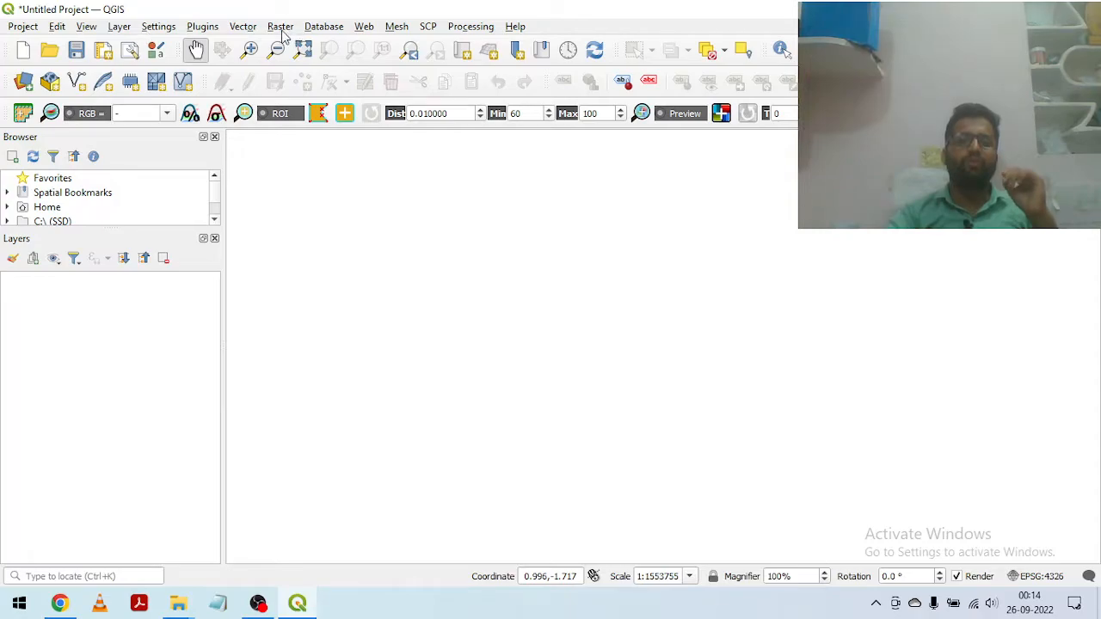
# Step: Open the Semi-Automatic Classification Plugin's Landsat preprocessing tool for conversion to TOA reflectance and brightness temperature
pyautogui.click(427, 27)
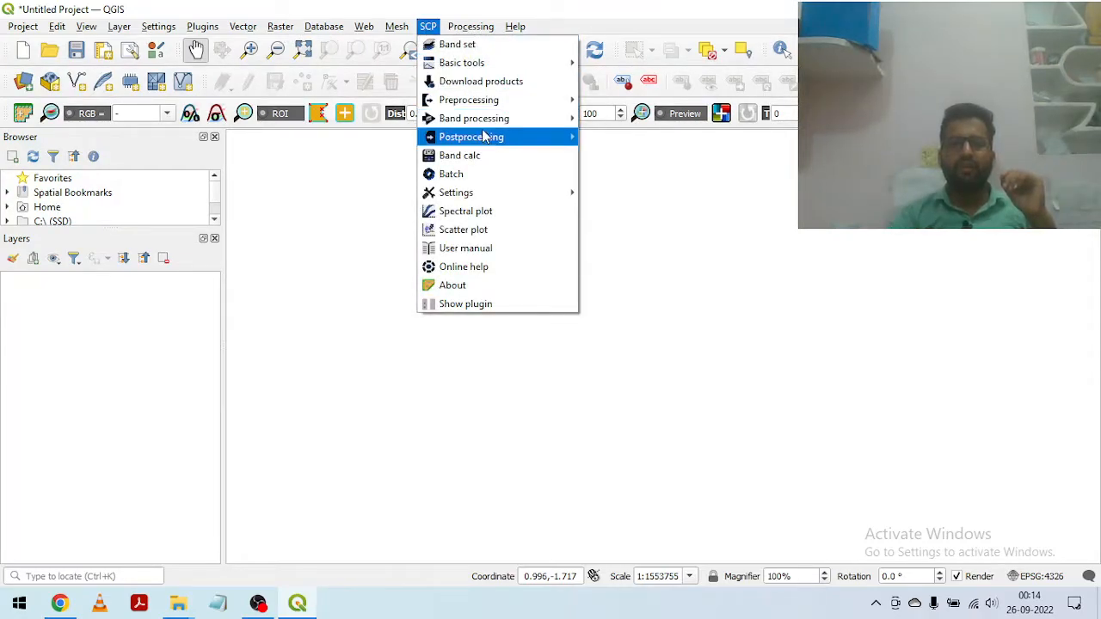
pyautogui.moveTo(492, 107)
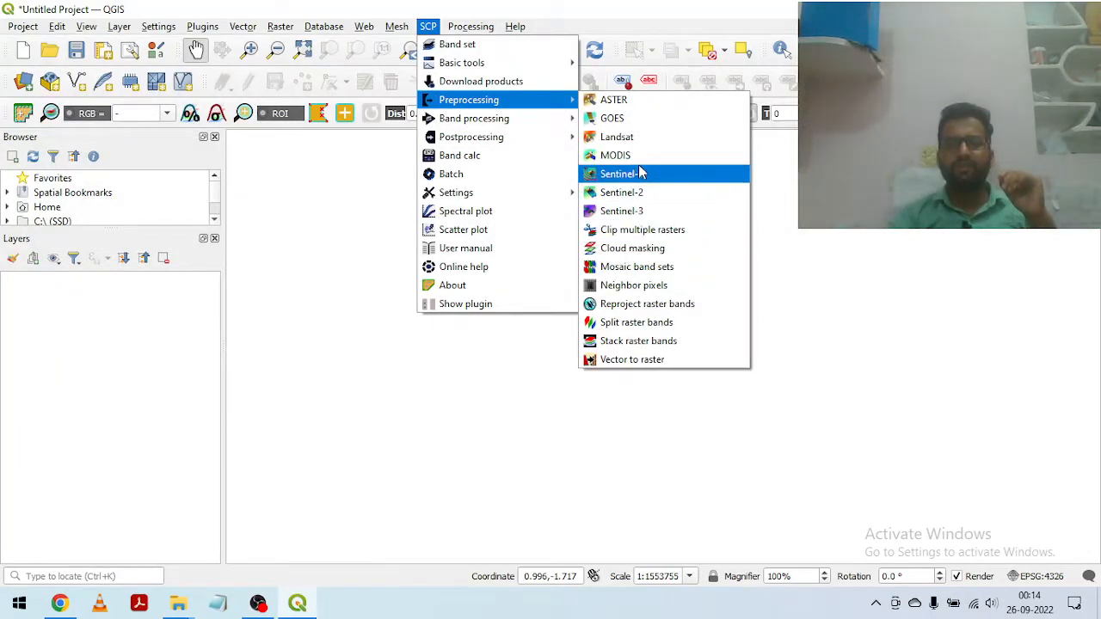
pyautogui.click(624, 137)
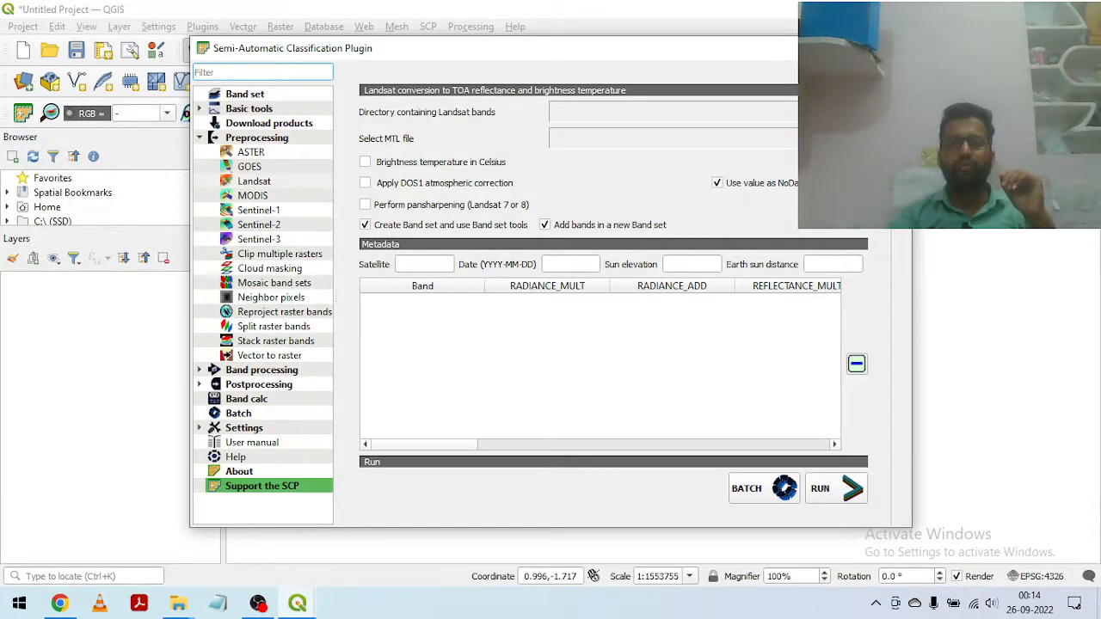
# Step: Set the directory containing the Landsat bands to the TEST folder on drive E
pyautogui.click(856, 112)
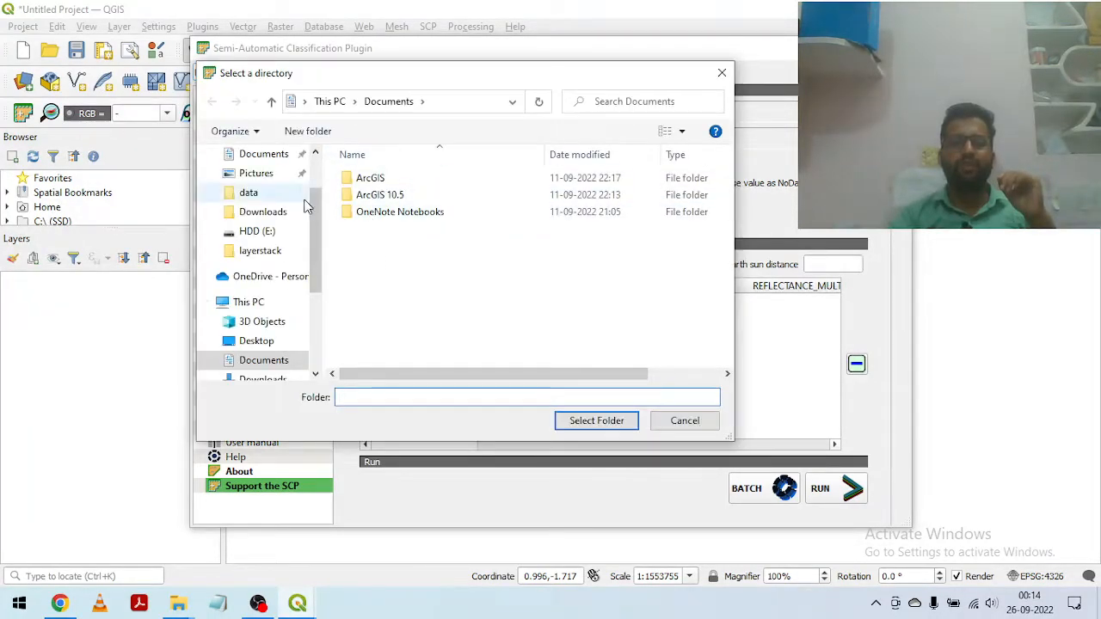
pyautogui.scroll(-3, 306, 204)
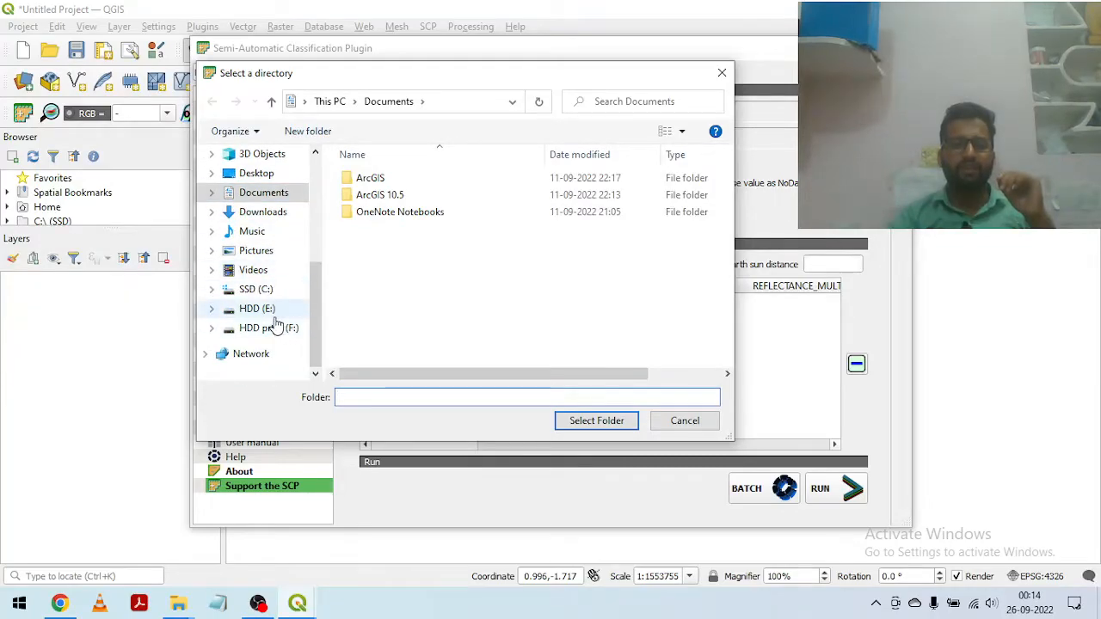
pyautogui.click(268, 310)
pyautogui.click(383, 232)
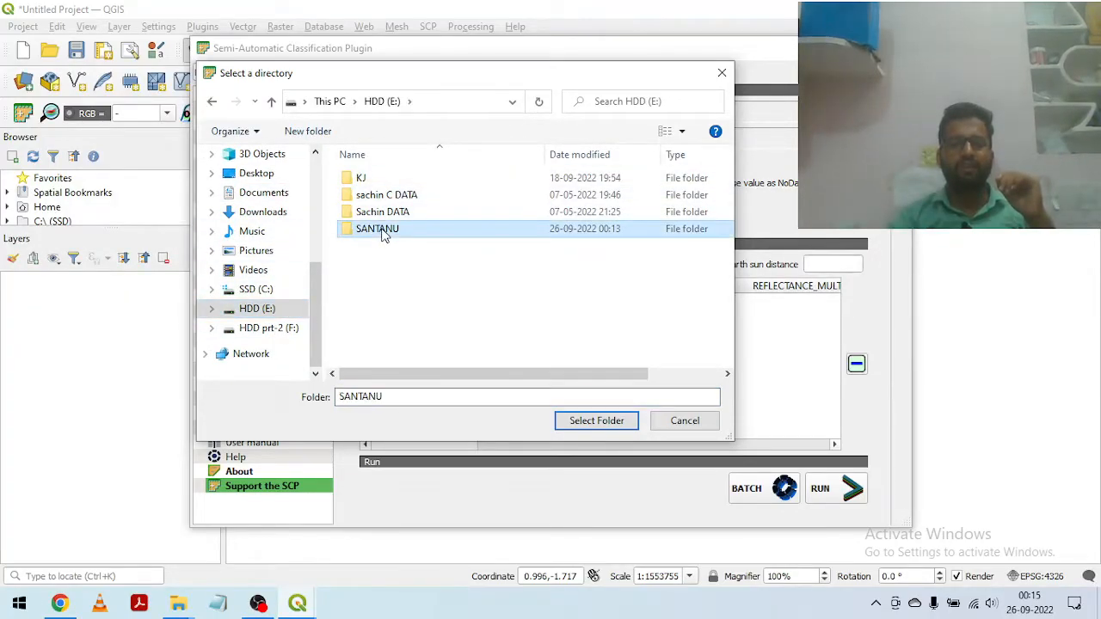
pyautogui.doubleClick(384, 232)
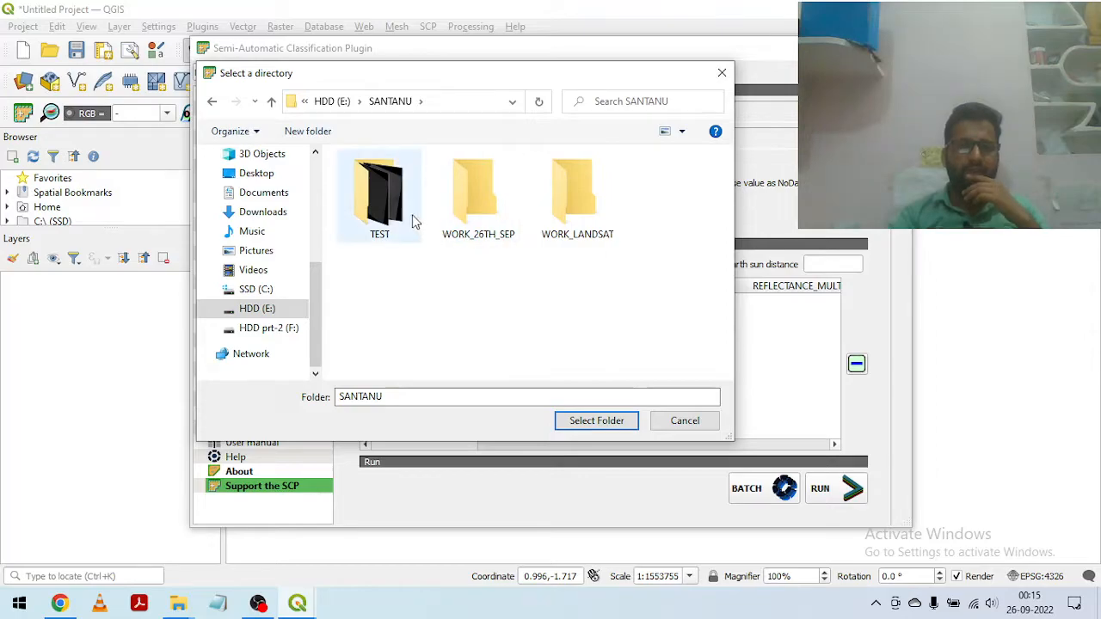
pyautogui.click(399, 205)
pyautogui.click(593, 423)
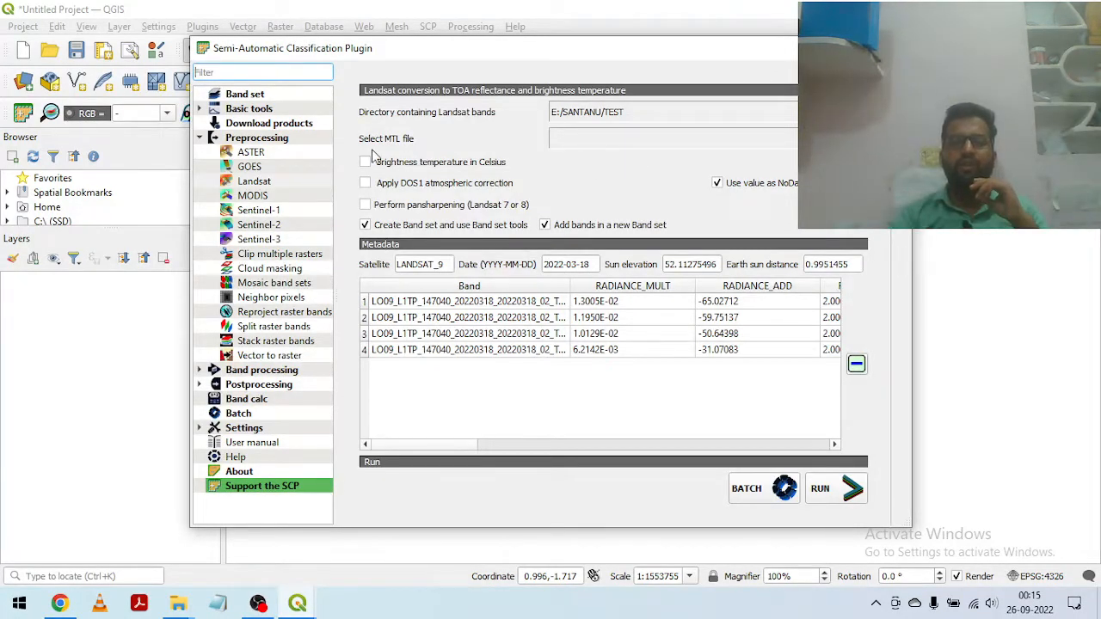
# Step: Select LO09_L1TP_147040_20220318_20220318_02_T1_MTL.txt from the TEST folder as the MTL file, and widen the plugin window
pyautogui.click(857, 139)
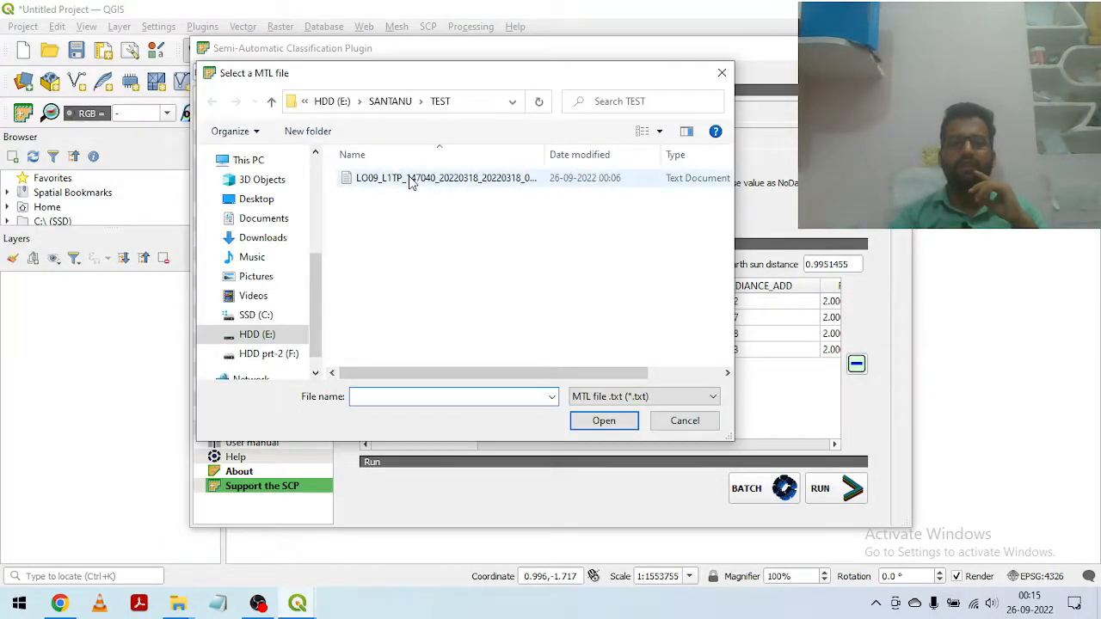
pyautogui.click(555, 178)
pyautogui.click(604, 422)
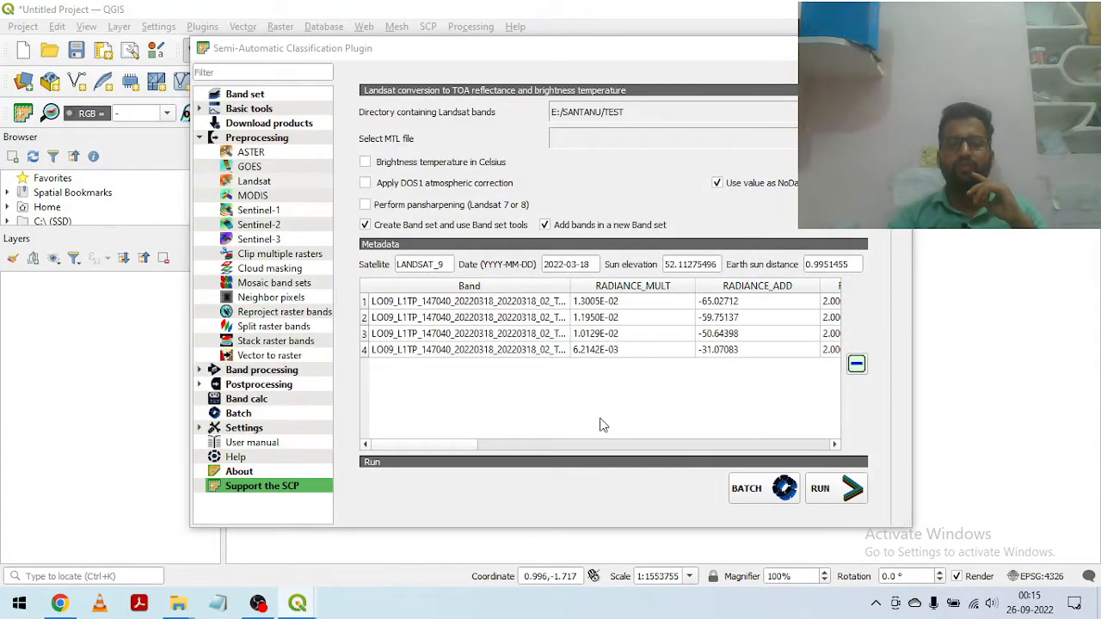
pyautogui.moveTo(917, 287); pyautogui.dragTo(1082, 307)
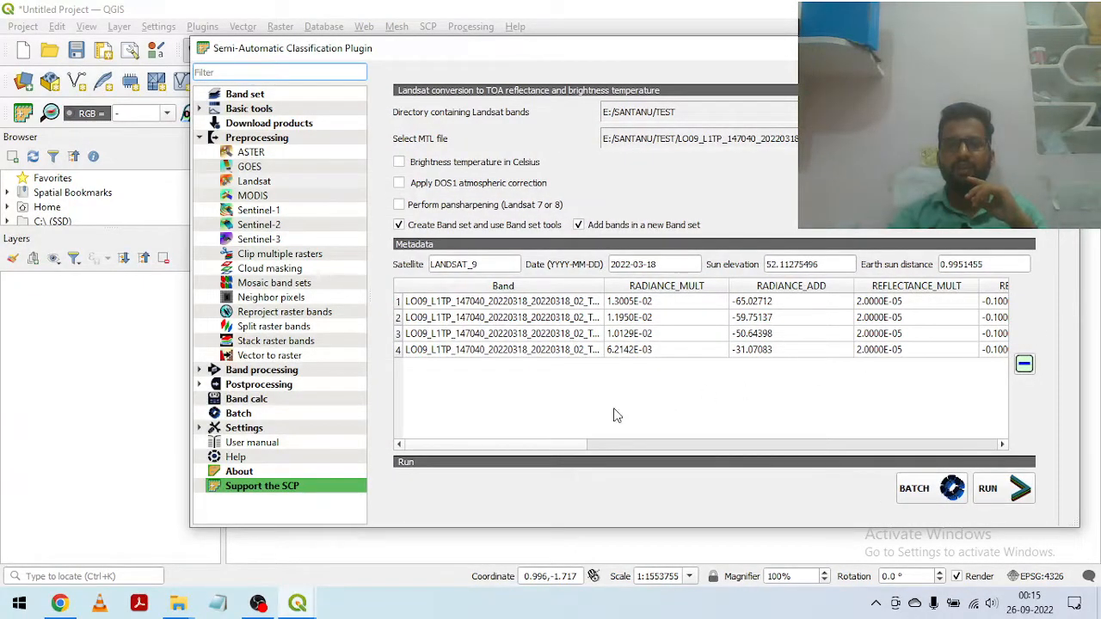
# Step: Examine the radiance, reflectance and K constant columns of the band metadata table through to QCALMIN
pyautogui.click(600, 445)
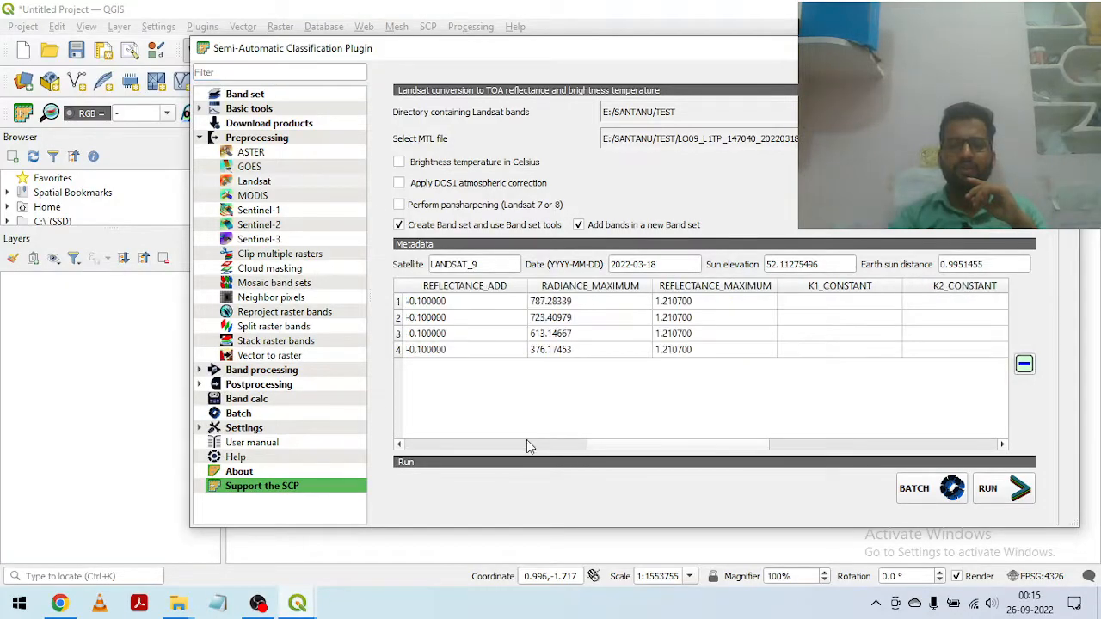
pyautogui.click(399, 445)
pyautogui.click(398, 445)
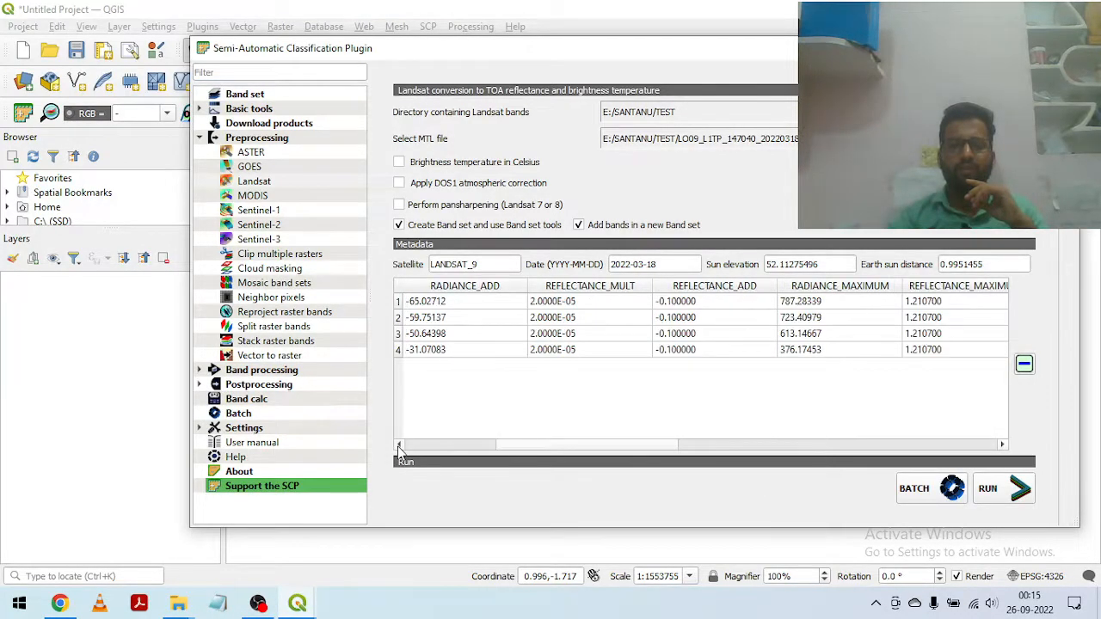
pyautogui.click(398, 445)
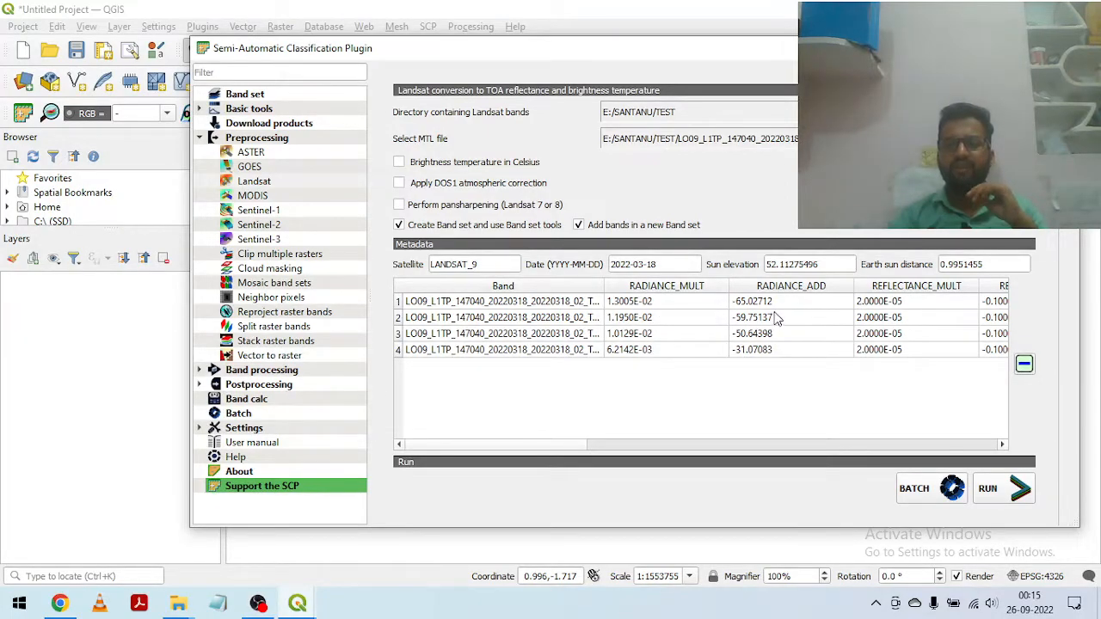
pyautogui.click(1001, 445)
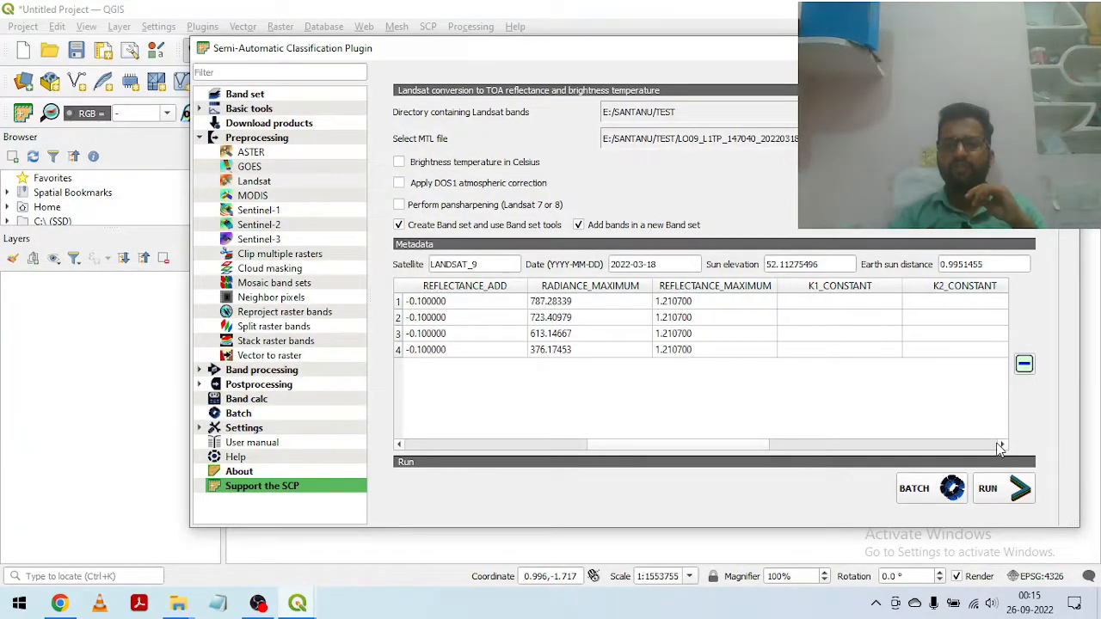
pyautogui.click(1000, 445)
pyautogui.click(1000, 445)
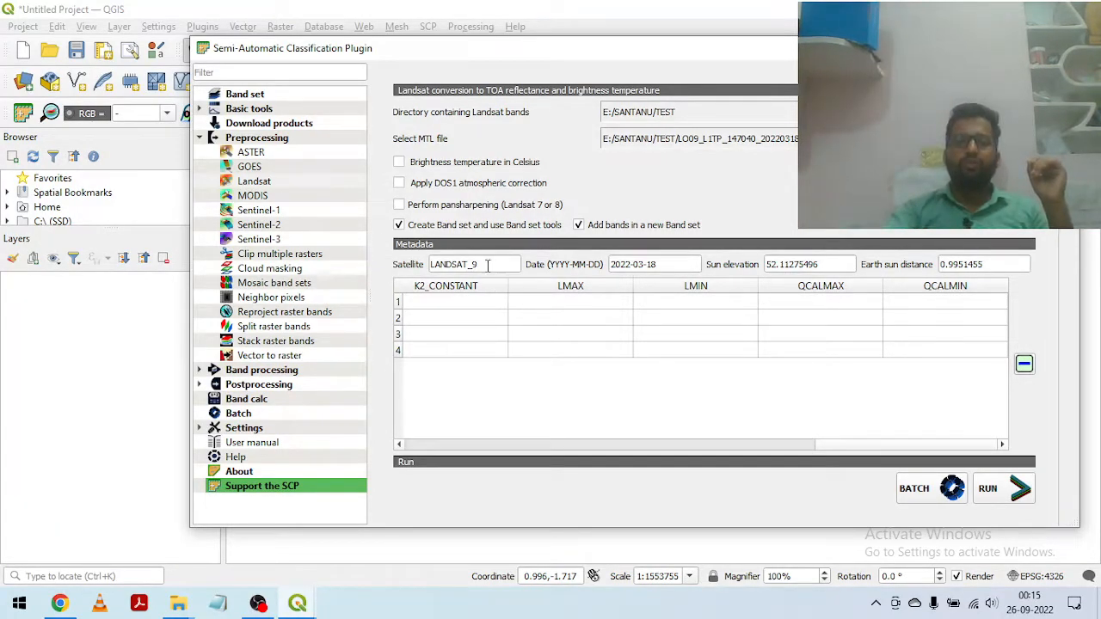
# Step: Enable DOS1 atmospheric correction, and widen the metadata table's Band column to show the full band file names
pyautogui.click(399, 184)
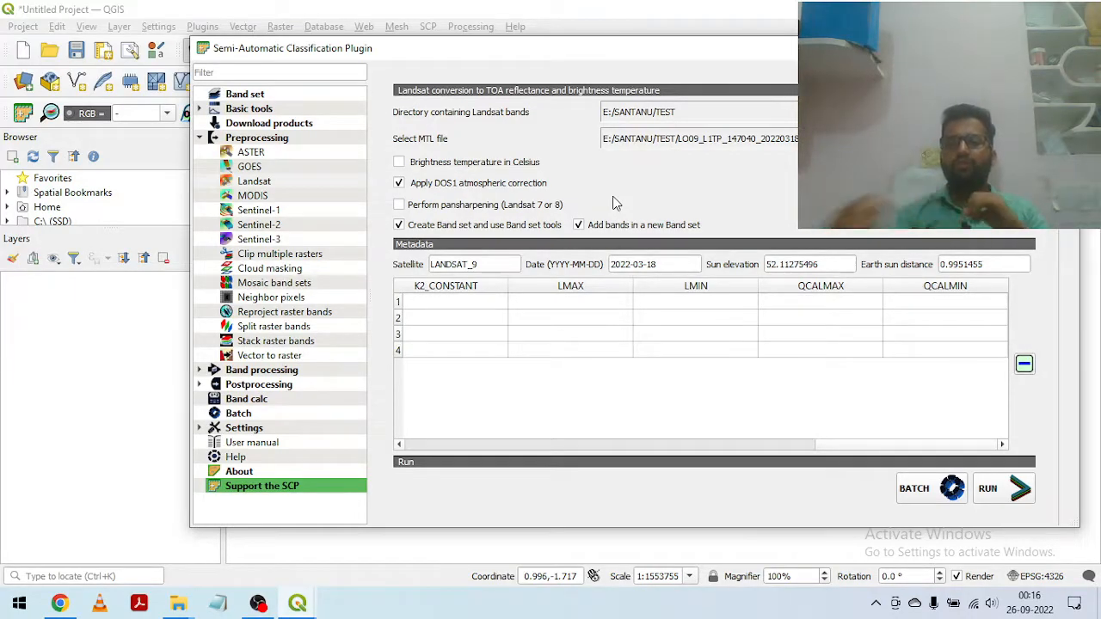
pyautogui.click(500, 444)
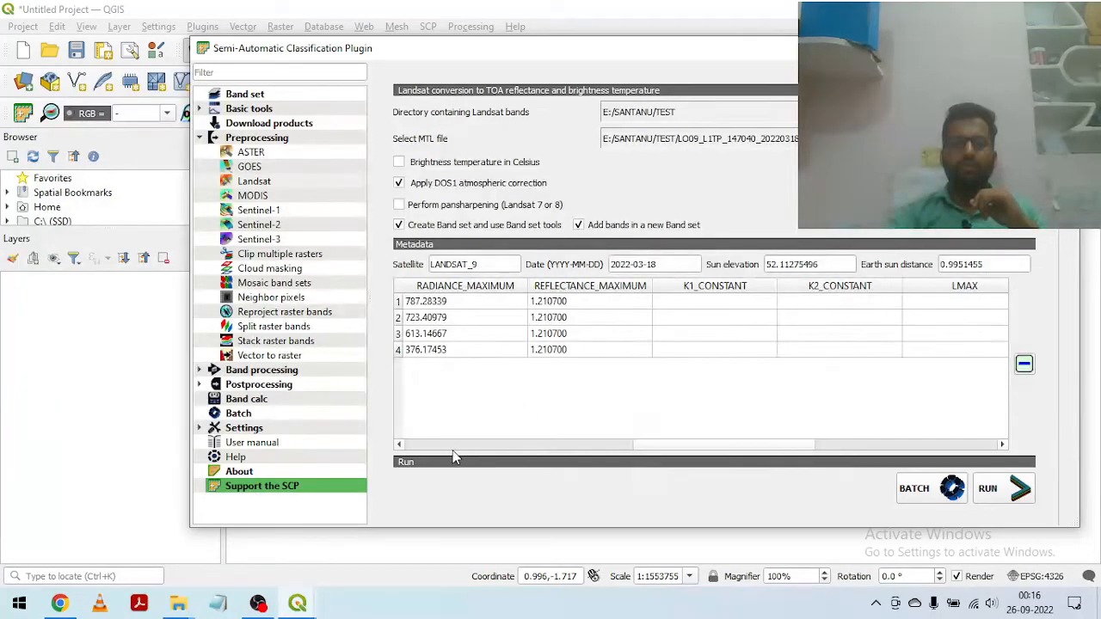
pyautogui.click(400, 445)
pyautogui.click(400, 445)
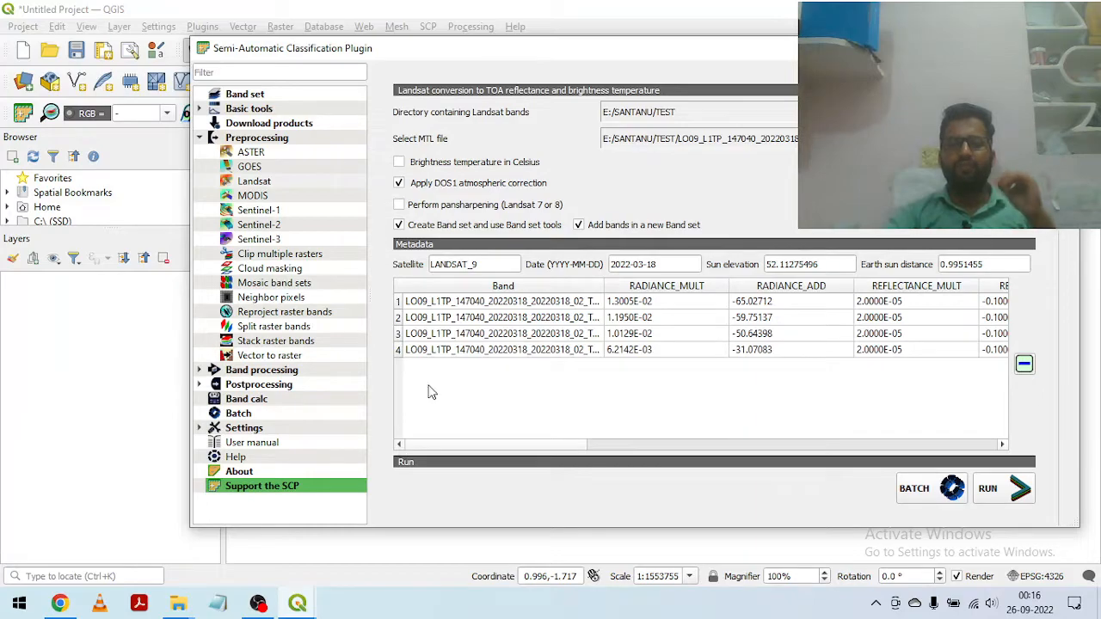
pyautogui.moveTo(604, 286); pyautogui.dragTo(663, 285)
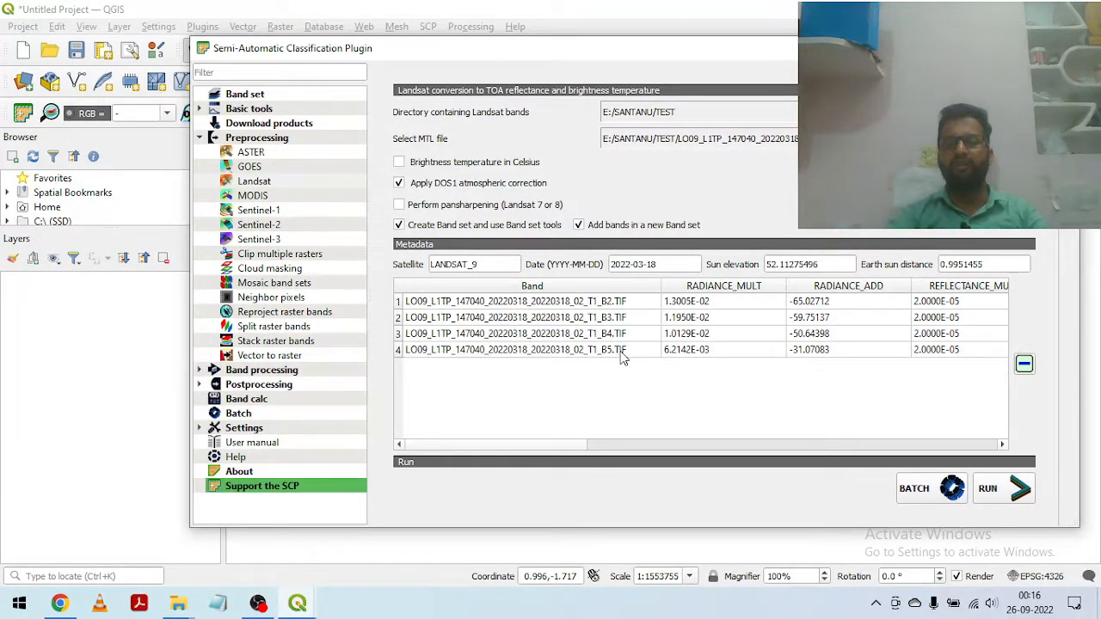
# Step: Run the Landsat conversion with WORK_LANDSAT as the output folder, and move the plugin window off the progress bar
pyautogui.click(989, 488)
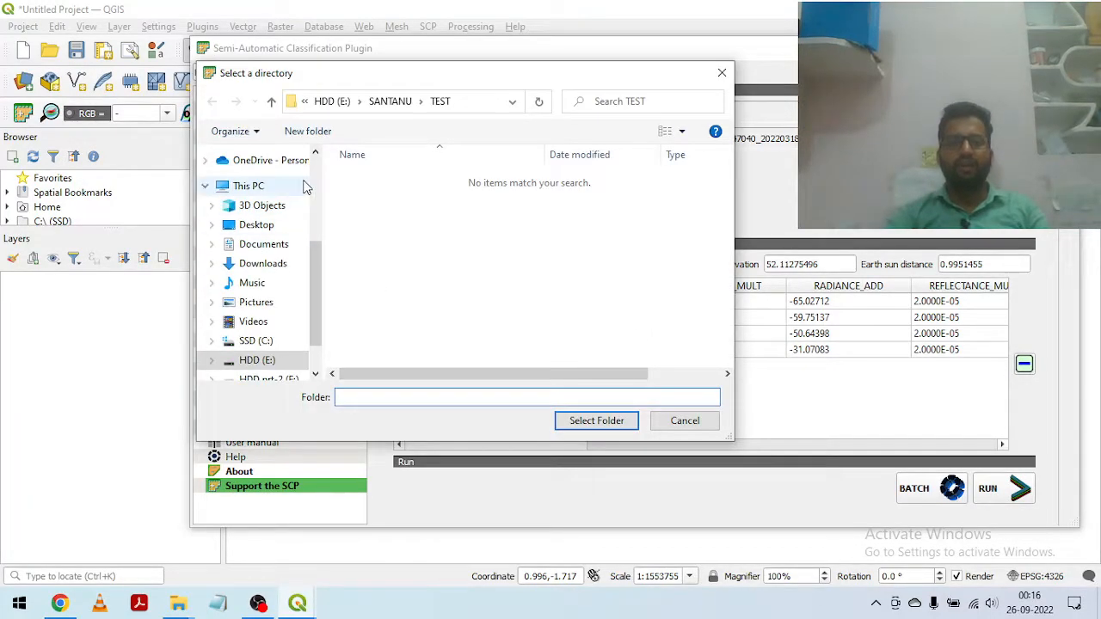
pyautogui.click(272, 102)
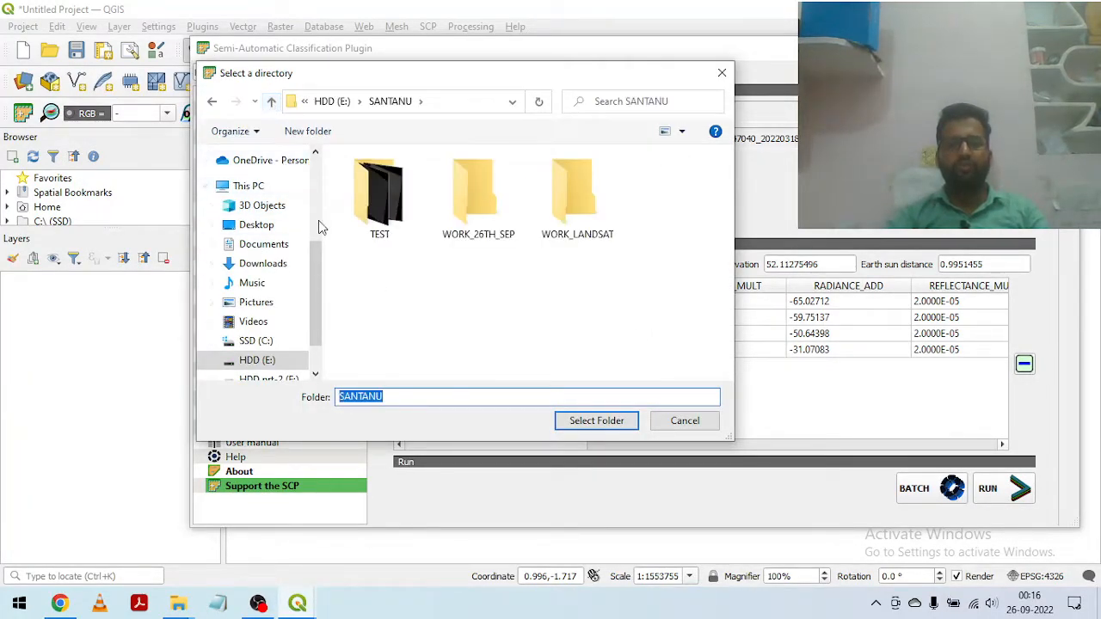
pyautogui.click(591, 210)
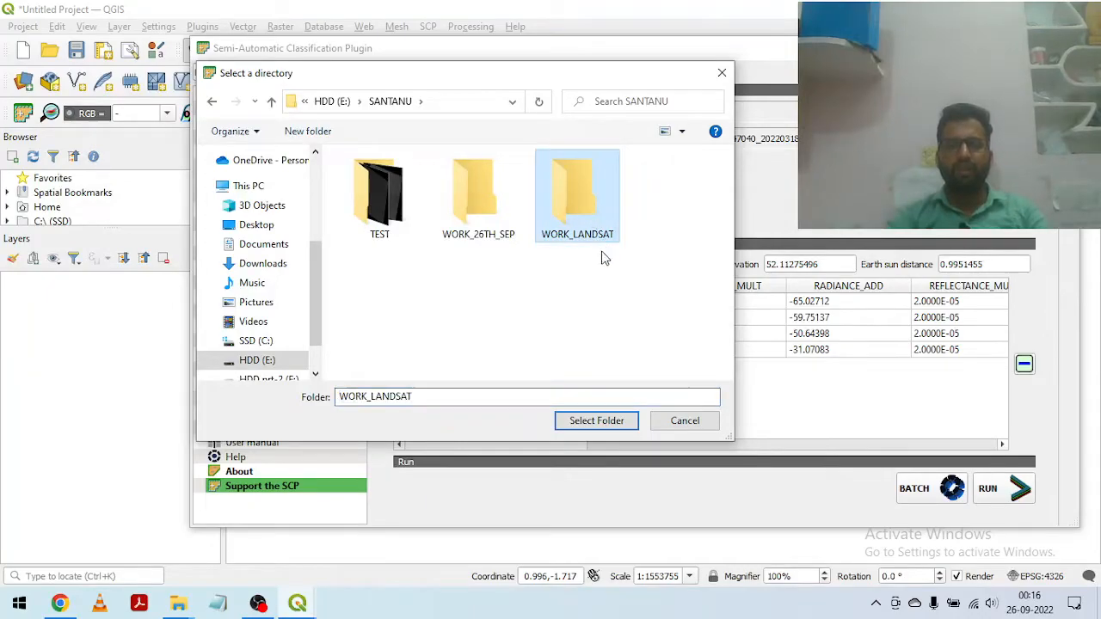
pyautogui.click(591, 420)
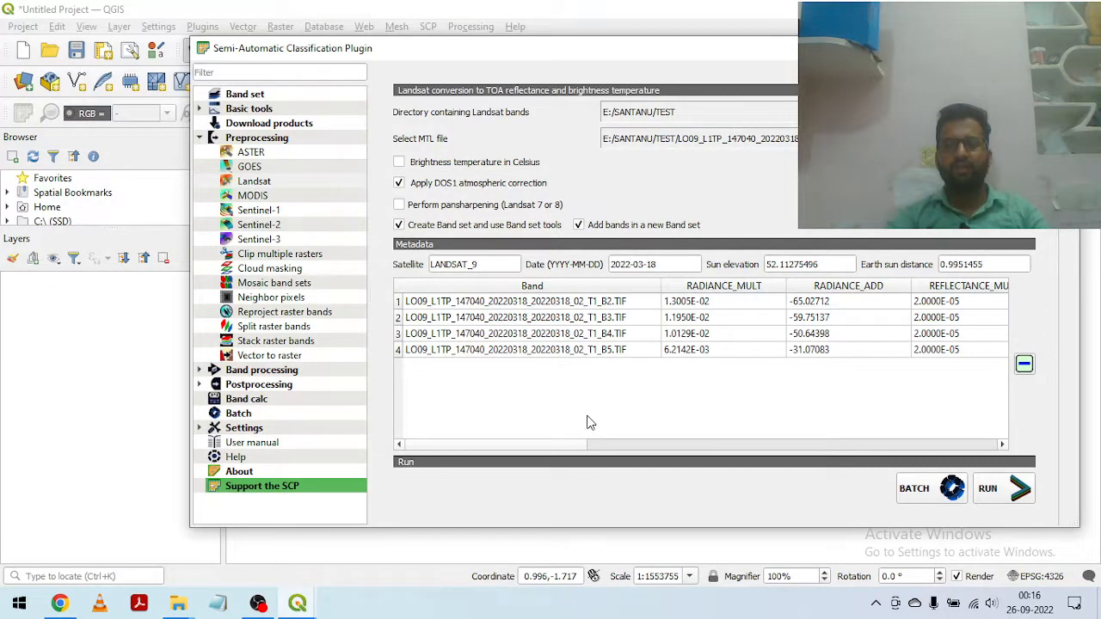
pyautogui.click(991, 497)
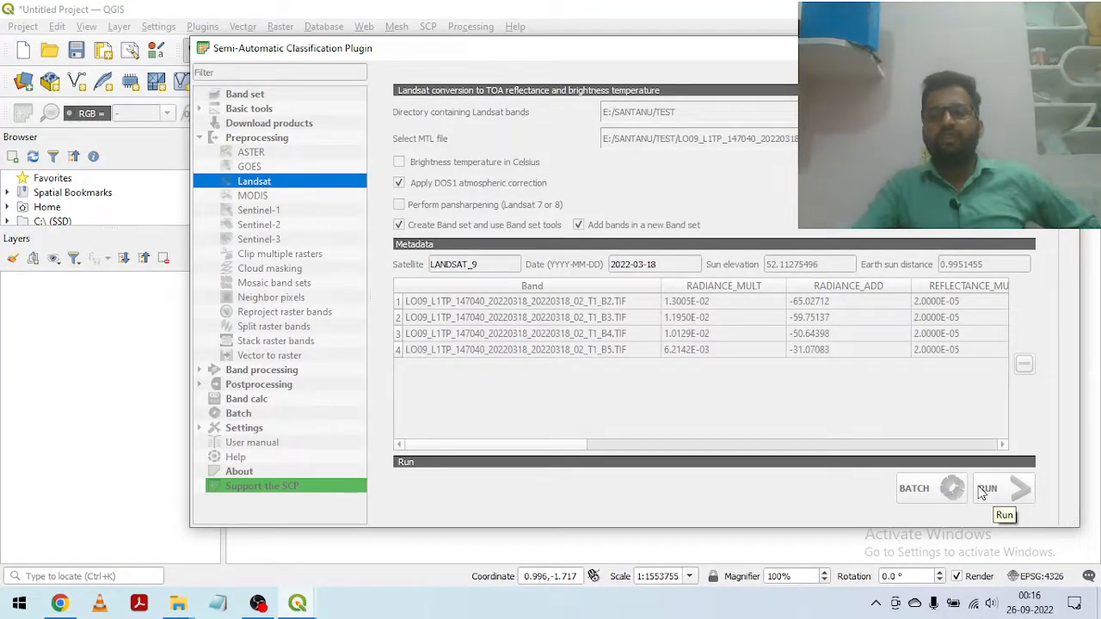
pyautogui.moveTo(520, 49); pyautogui.dragTo(491, 234)
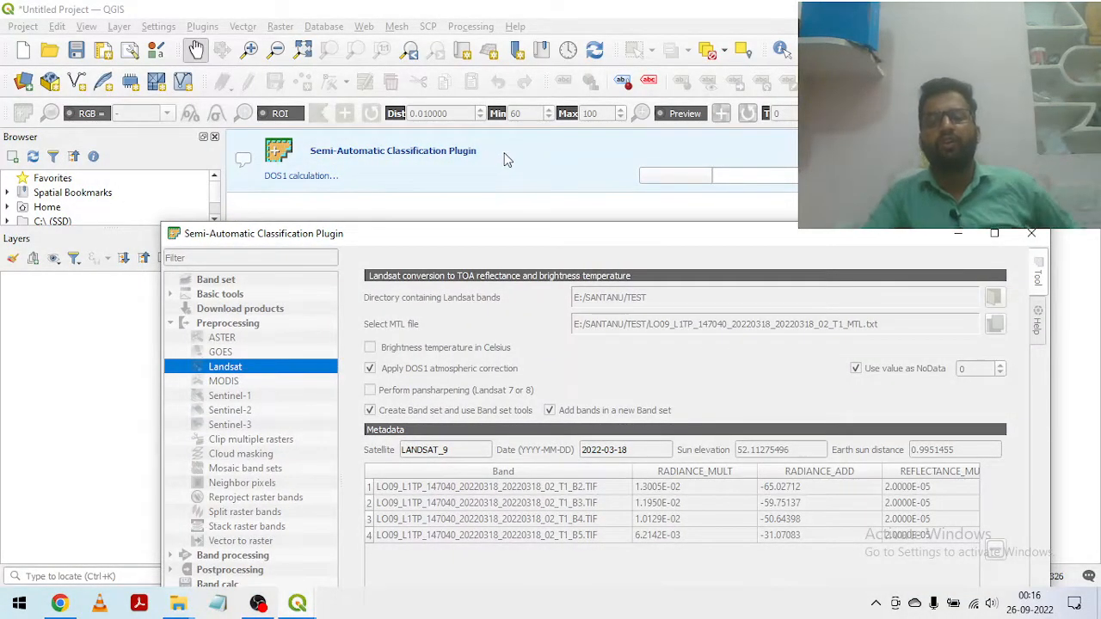
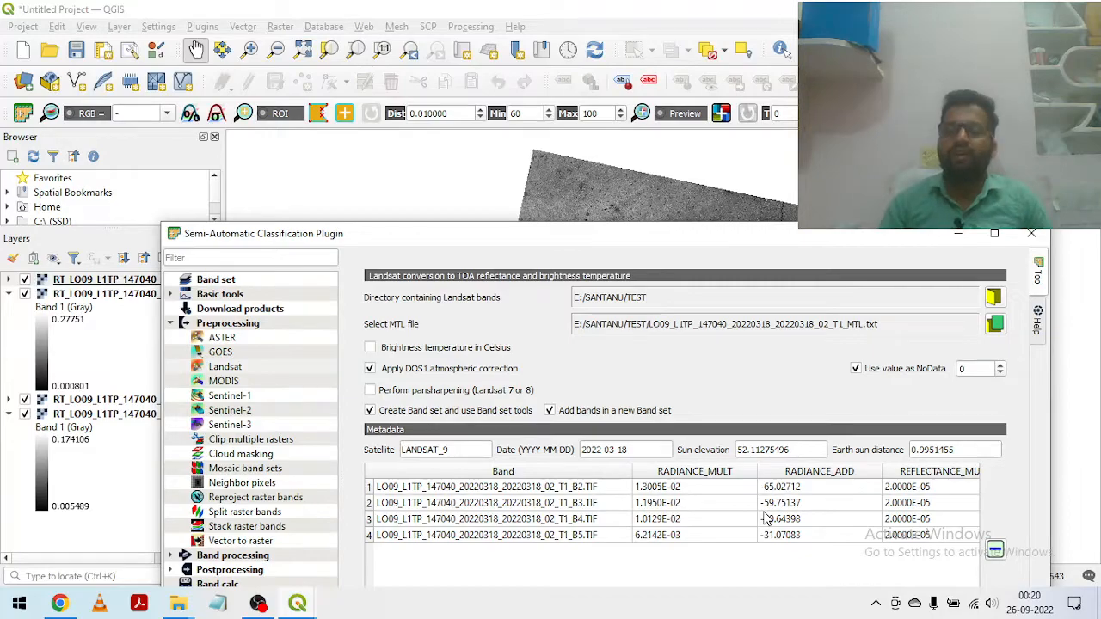
# Step: Minimize the Semi-Automatic Classification Plugin window and collapse the two expanded band legends in the layer list
pyautogui.click(960, 239)
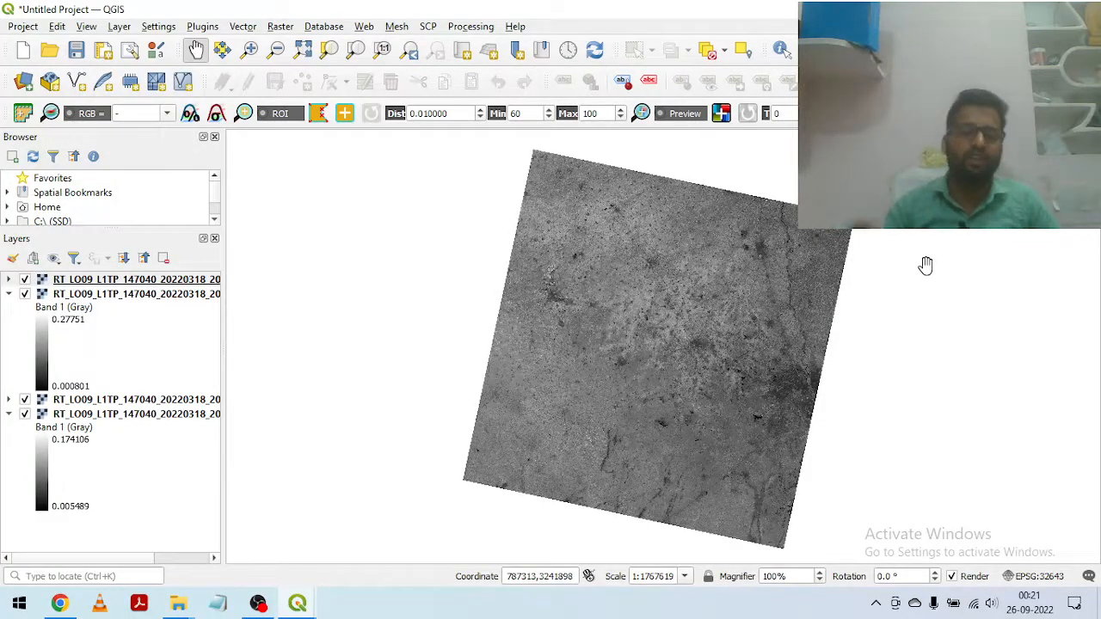
pyautogui.click(10, 294)
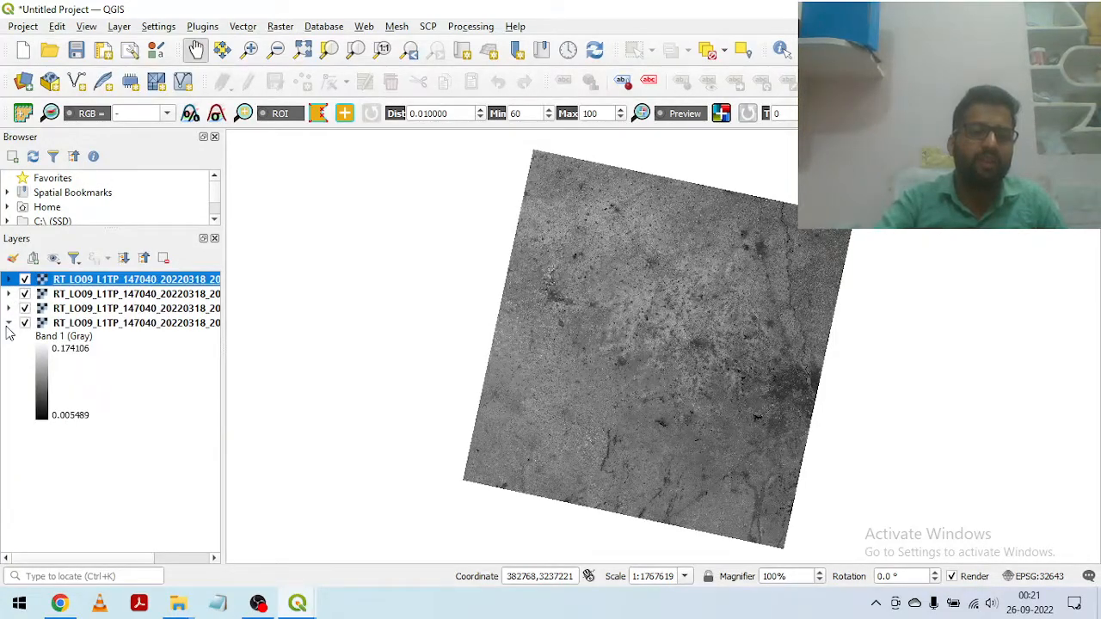
pyautogui.click(9, 323)
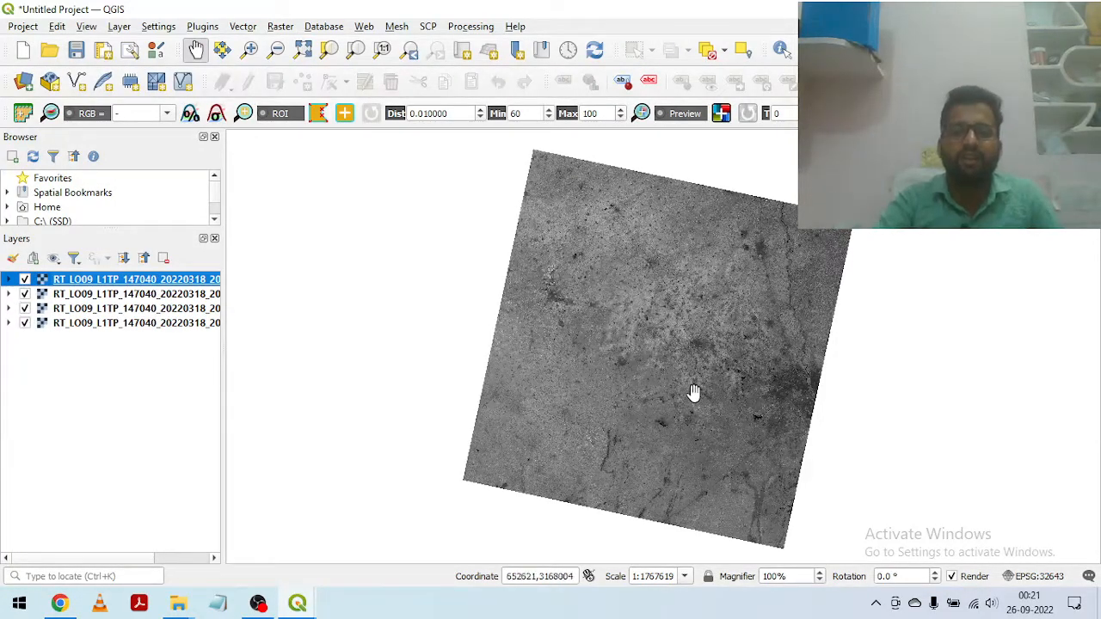
# Step: Hide the B5, B4 and B3 reflectance layers, expand the B2 legend, and widen the layer list to show full layer names
pyautogui.click(24, 279)
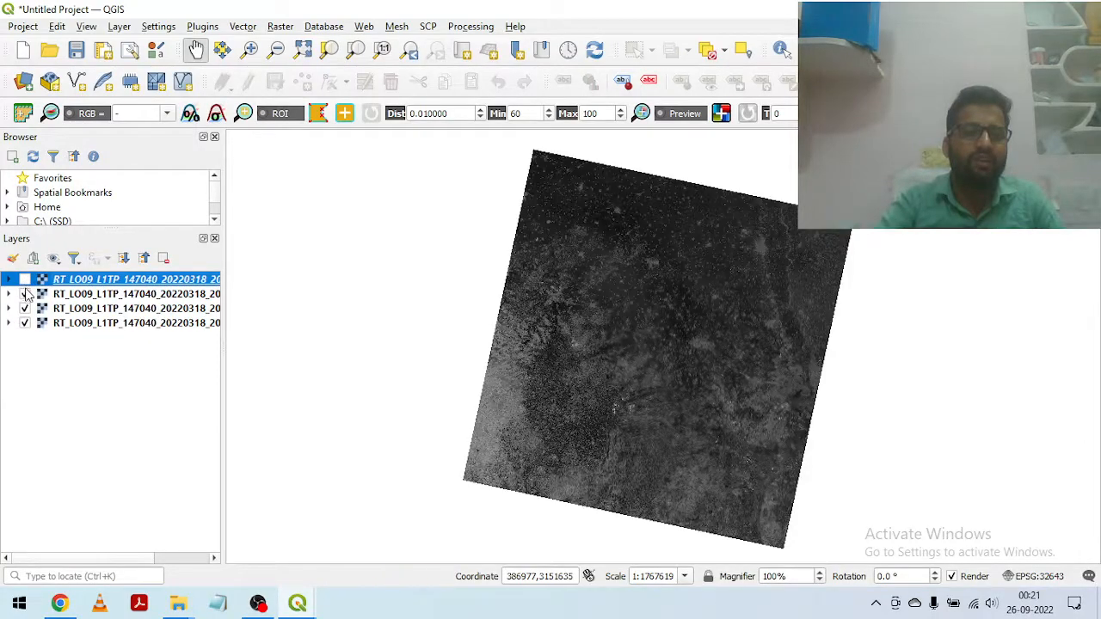
pyautogui.click(24, 293)
pyautogui.click(24, 308)
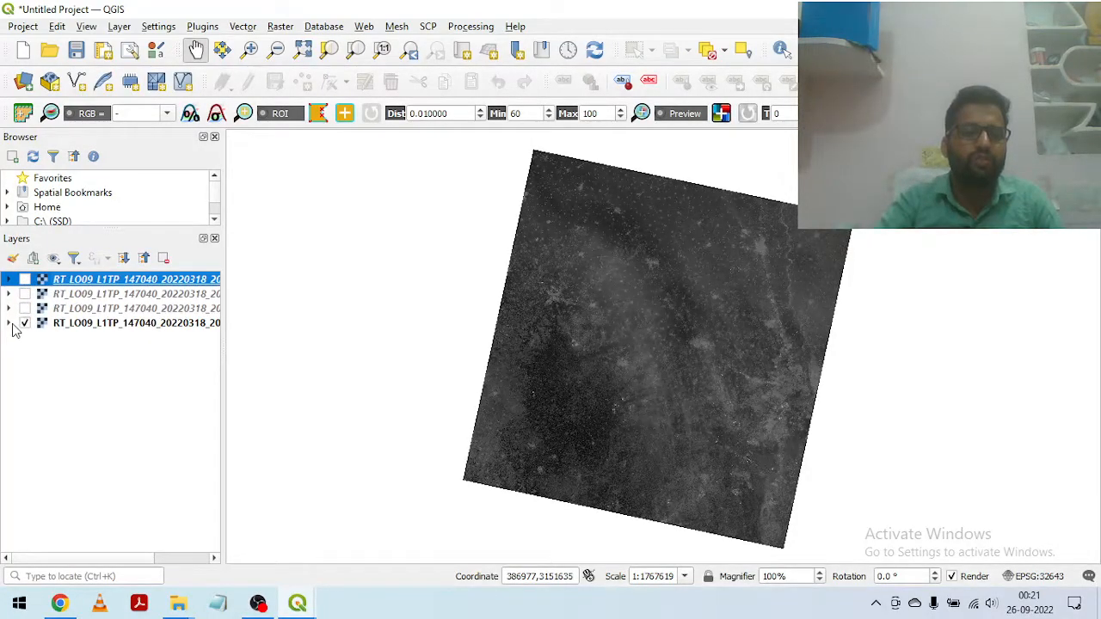
pyautogui.click(9, 323)
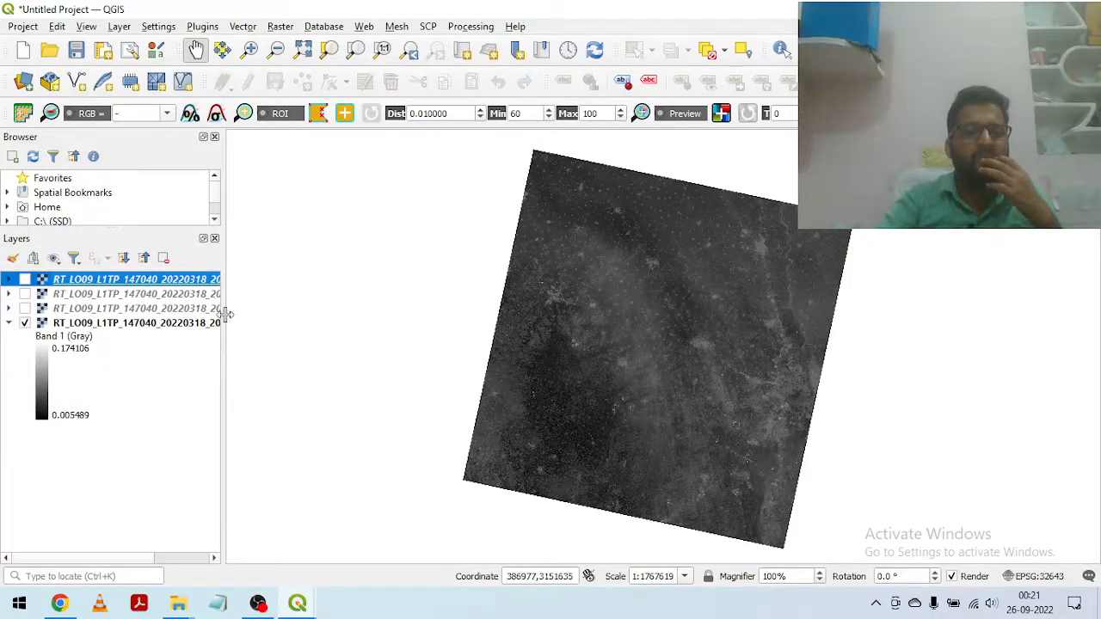
pyautogui.moveTo(223, 291); pyautogui.dragTo(349, 290)
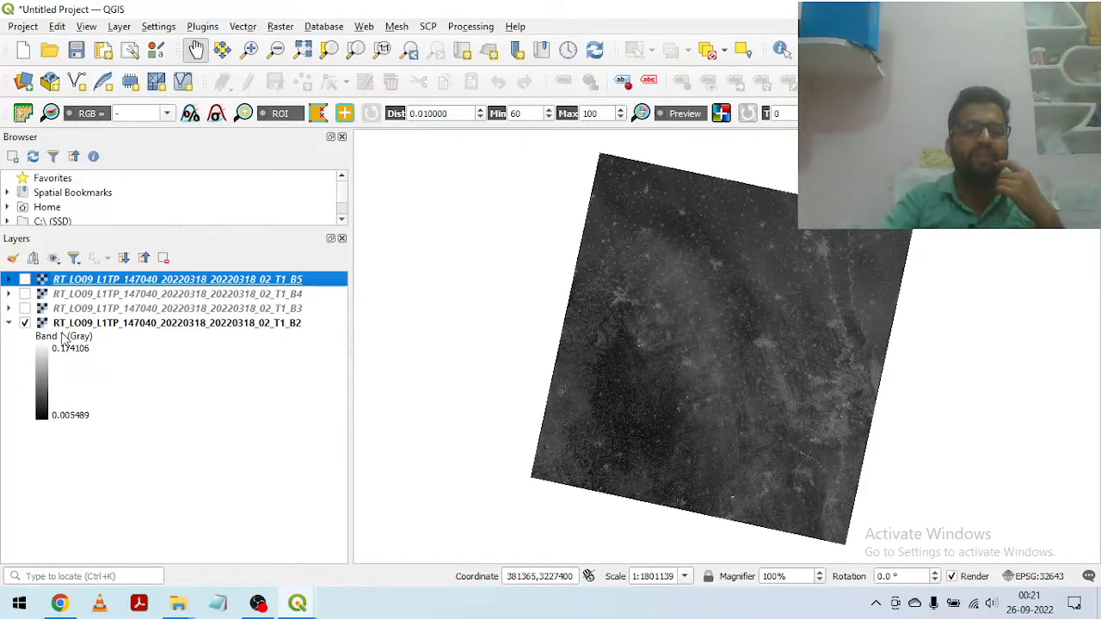
# Step: Display the B3, B4 and B5 reflectance layers one at a time, expanding each layer's legend
pyautogui.click(9, 309)
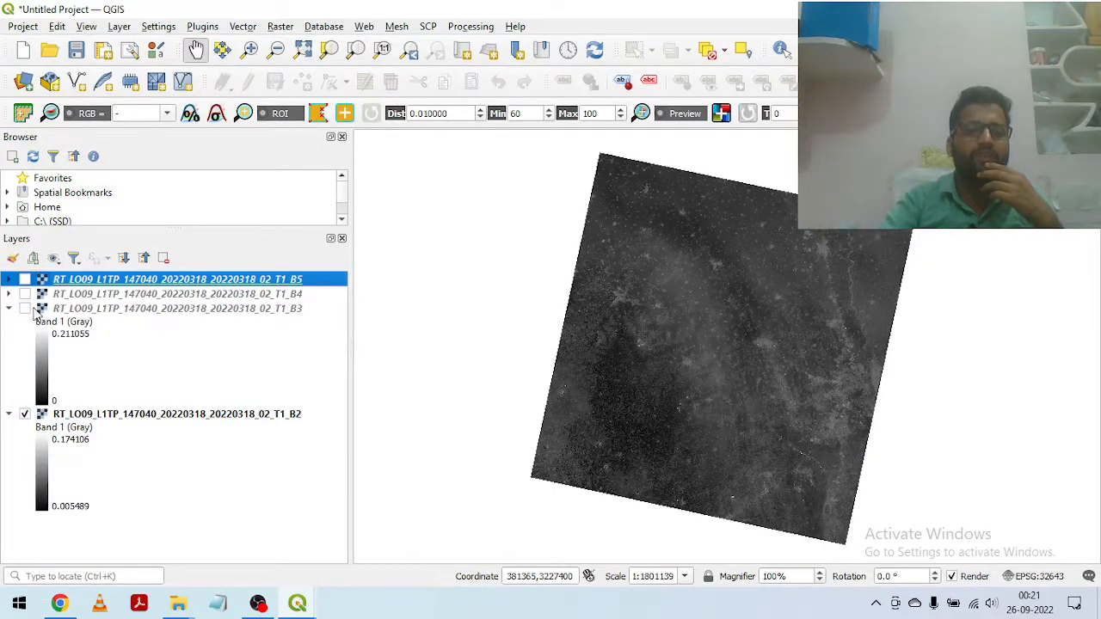
pyautogui.click(25, 309)
pyautogui.click(25, 414)
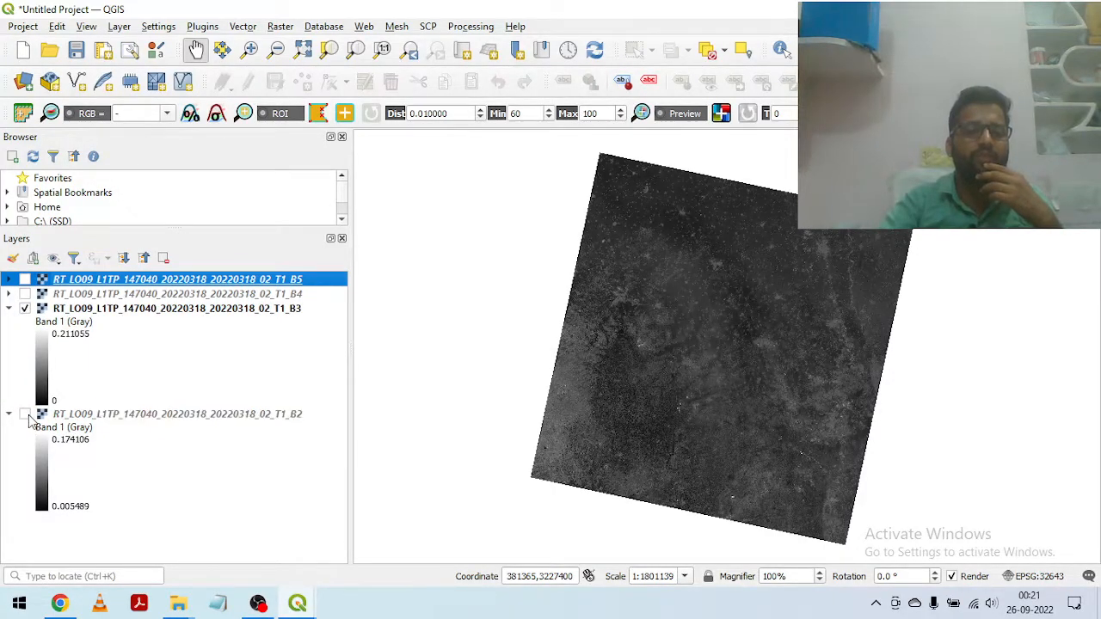
pyautogui.click(25, 308)
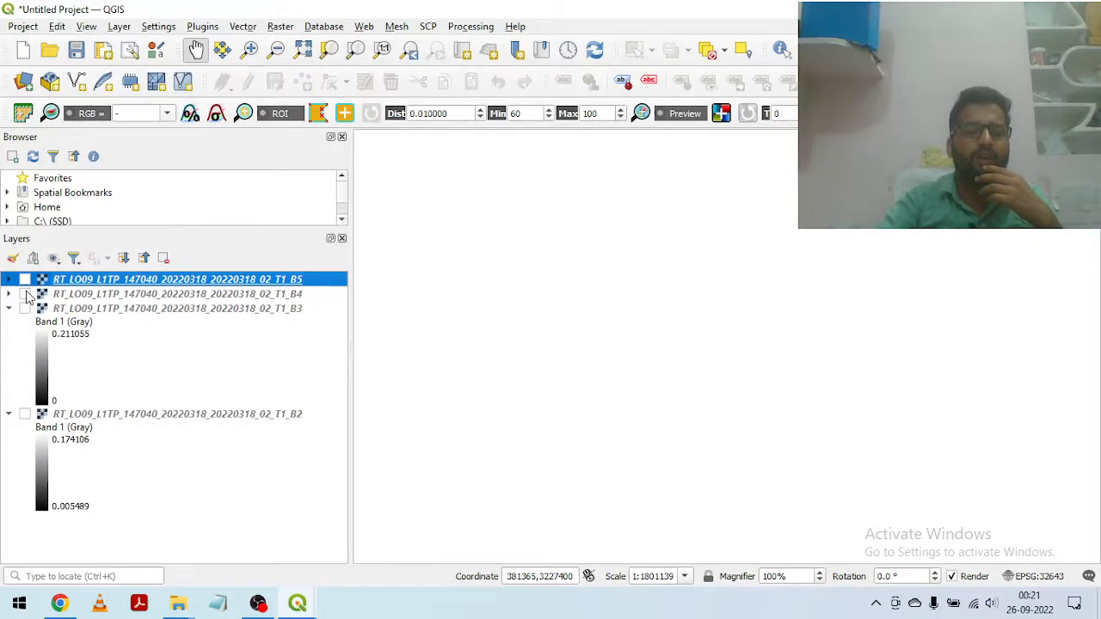
pyautogui.click(25, 295)
pyautogui.click(9, 295)
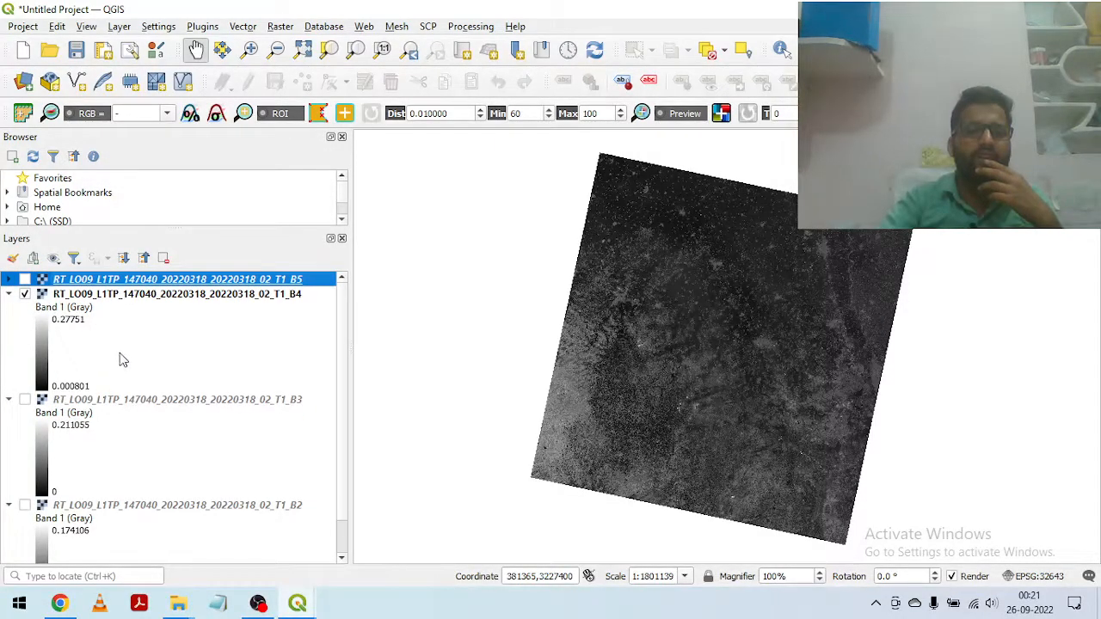
pyautogui.click(9, 279)
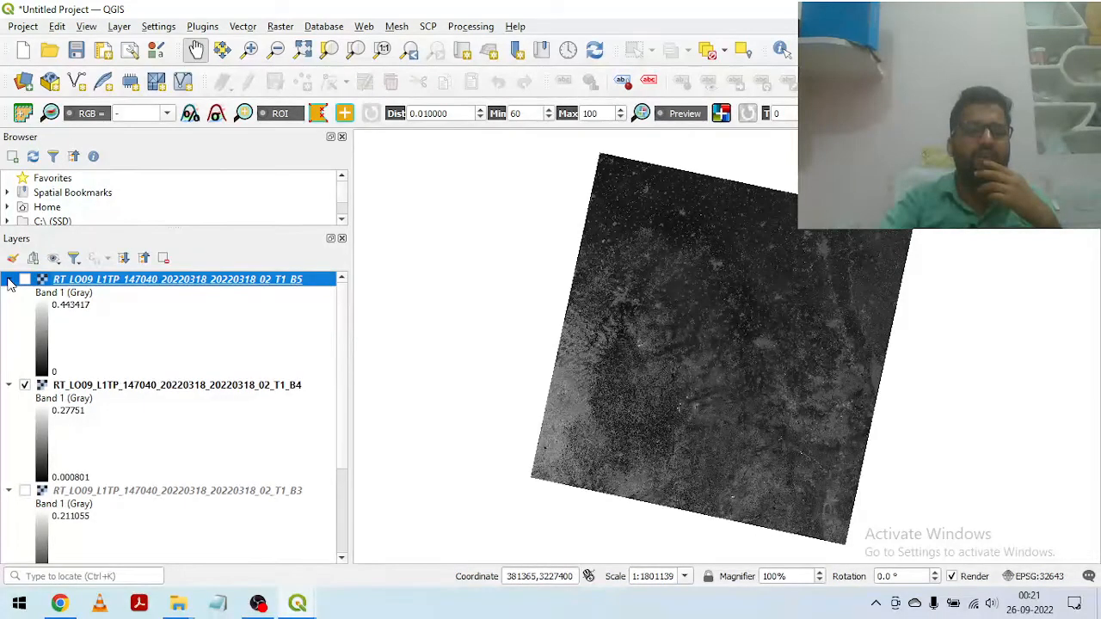
pyautogui.click(25, 386)
pyautogui.click(25, 280)
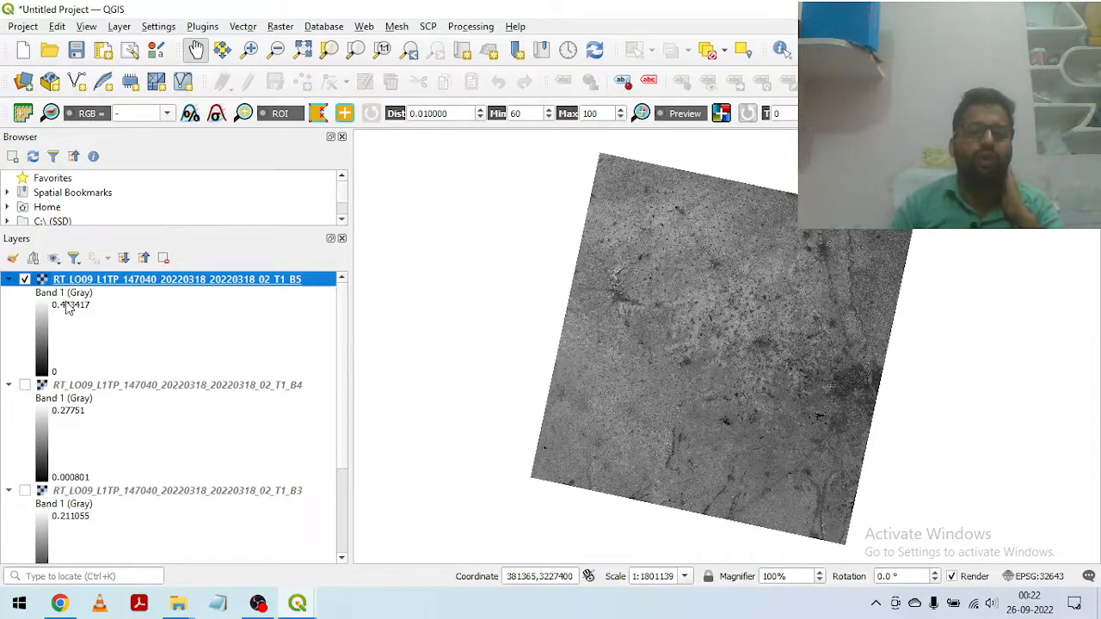
# Step: Compare the minimum and maximum reflectance values in the legends of bands B5 through B2
pyautogui.scroll(-3, 73, 362)
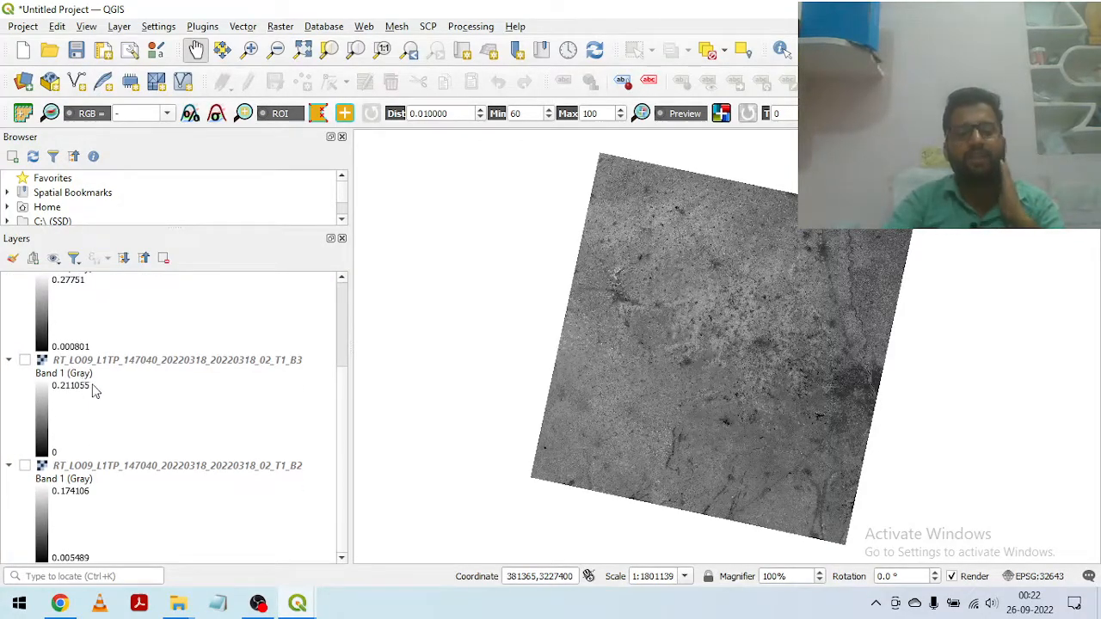
pyautogui.scroll(2, 99, 396)
pyautogui.scroll(-2, 108, 406)
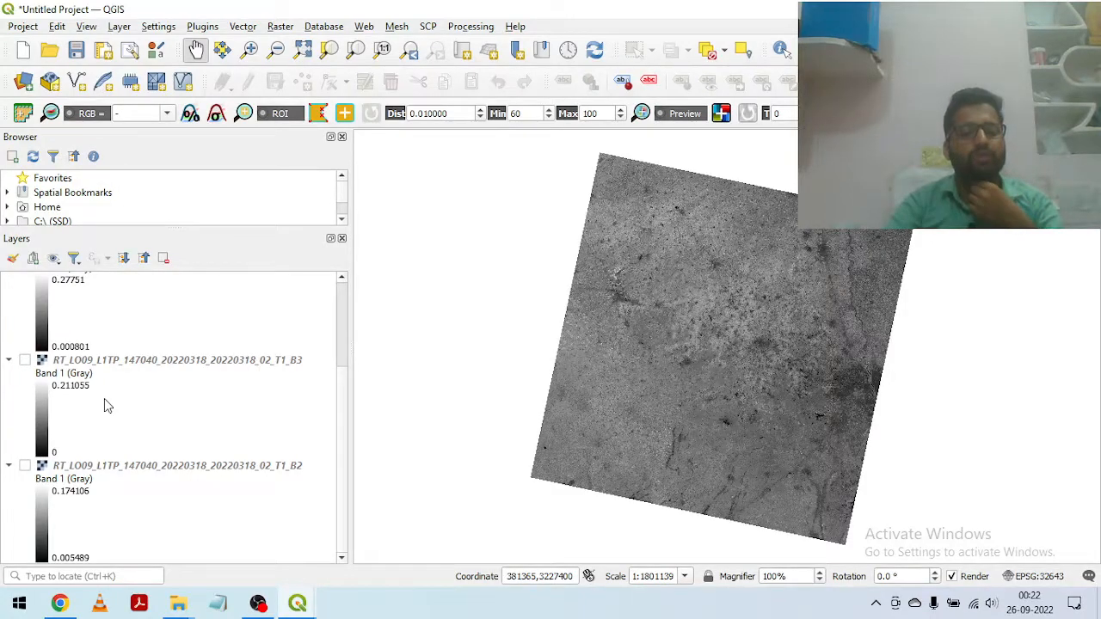
pyautogui.scroll(3, 113, 422)
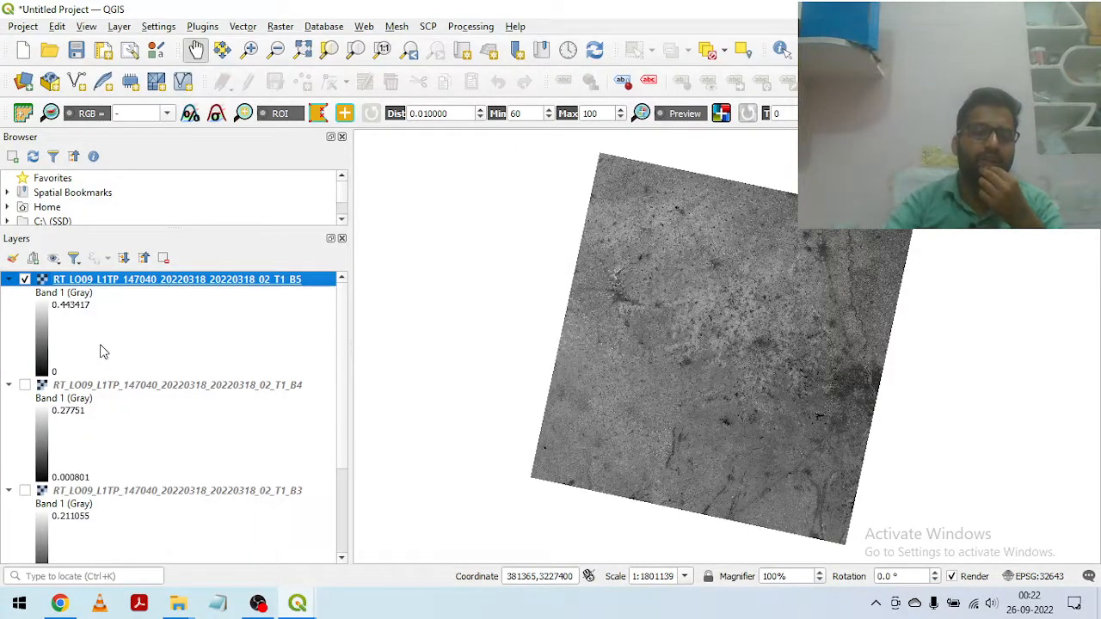
pyautogui.scroll(-3, 102, 353)
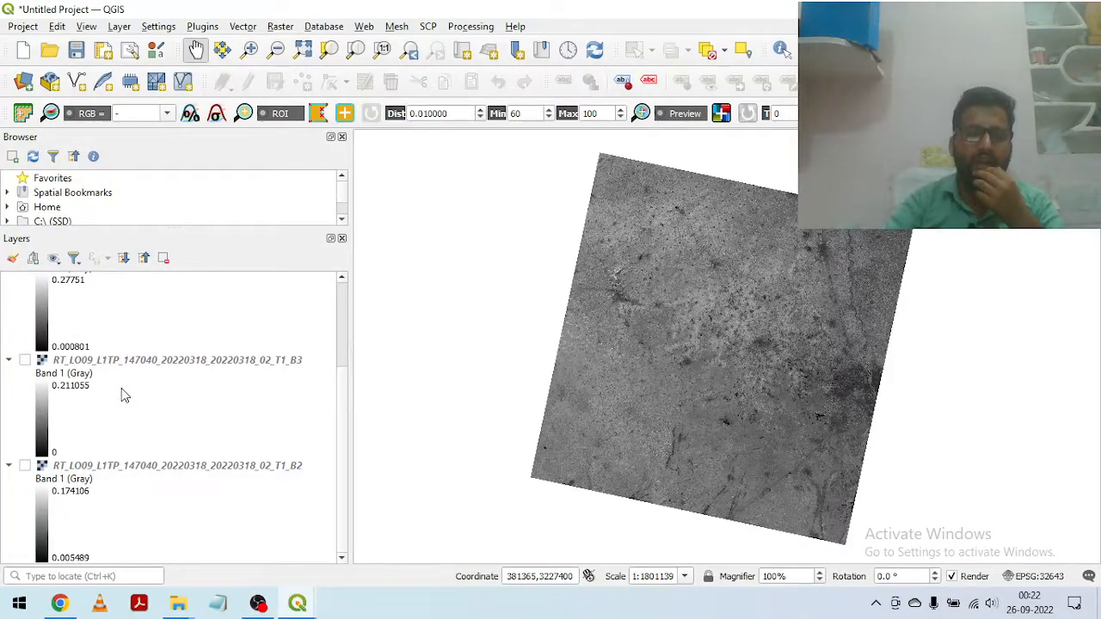
pyautogui.scroll(3, 125, 395)
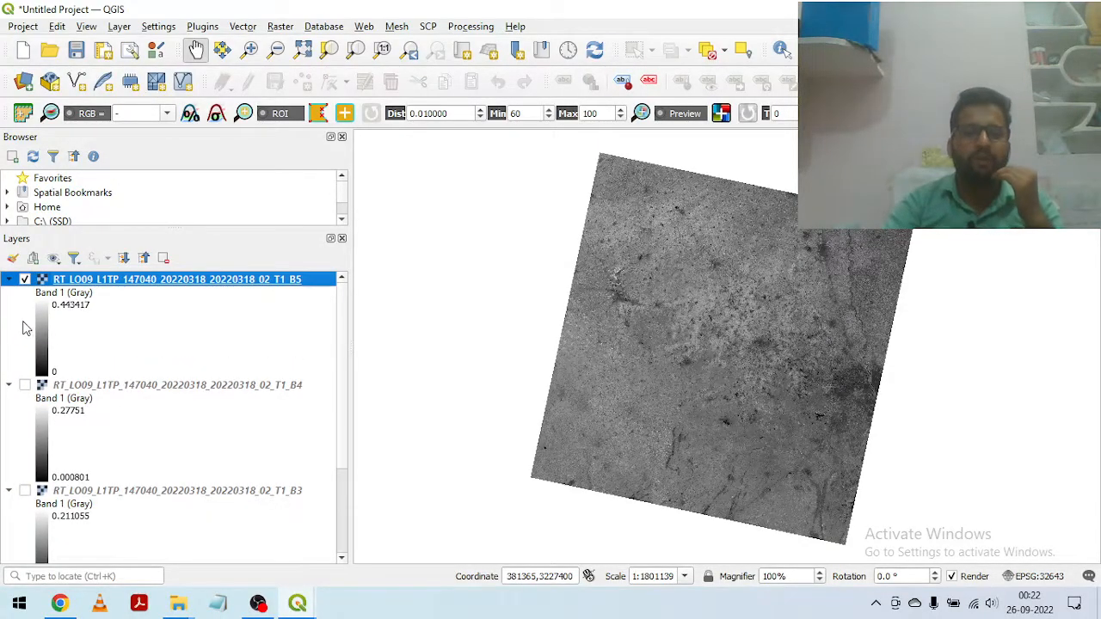
# Step: Collapse the legends of all four band layers, and switch the B5 layer's visibility off and back on
pyautogui.click(9, 282)
pyautogui.click(10, 294)
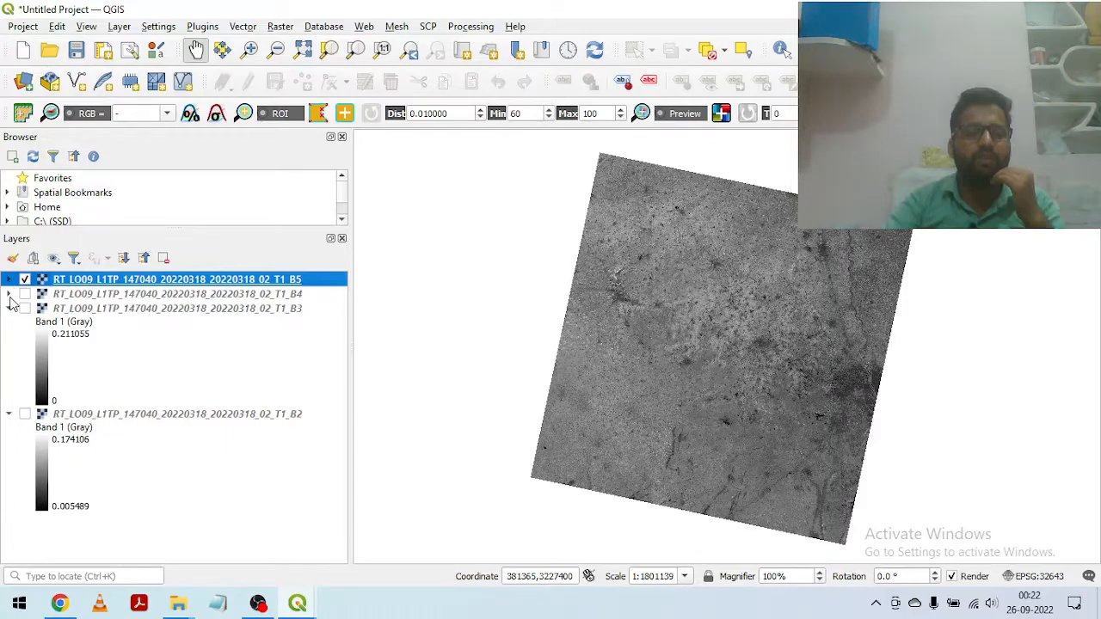
pyautogui.click(10, 308)
pyautogui.click(9, 323)
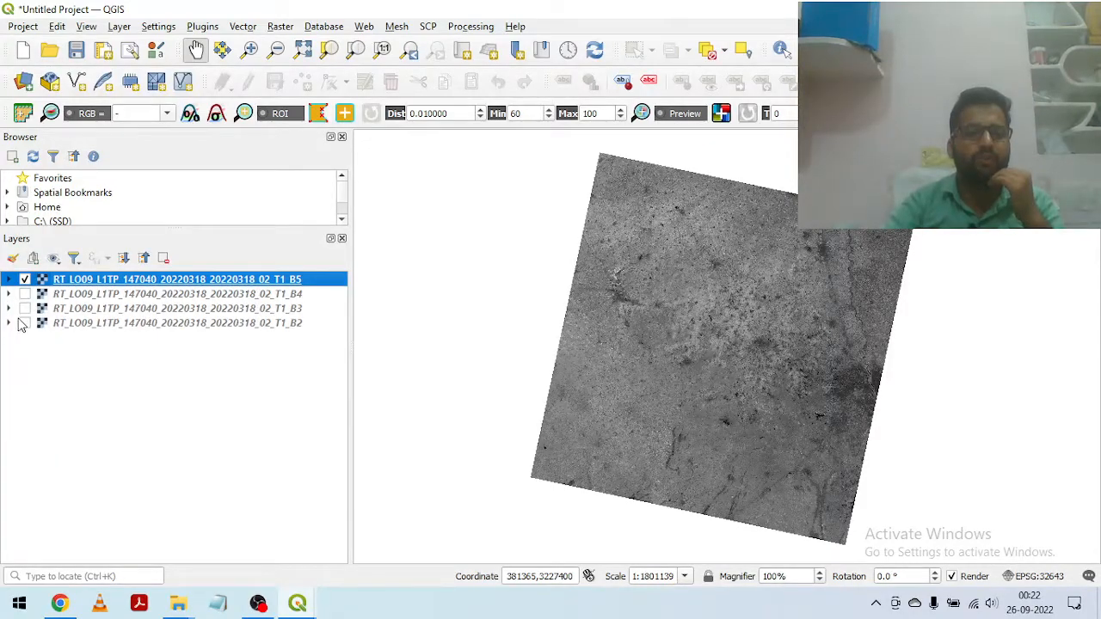
pyautogui.click(25, 278)
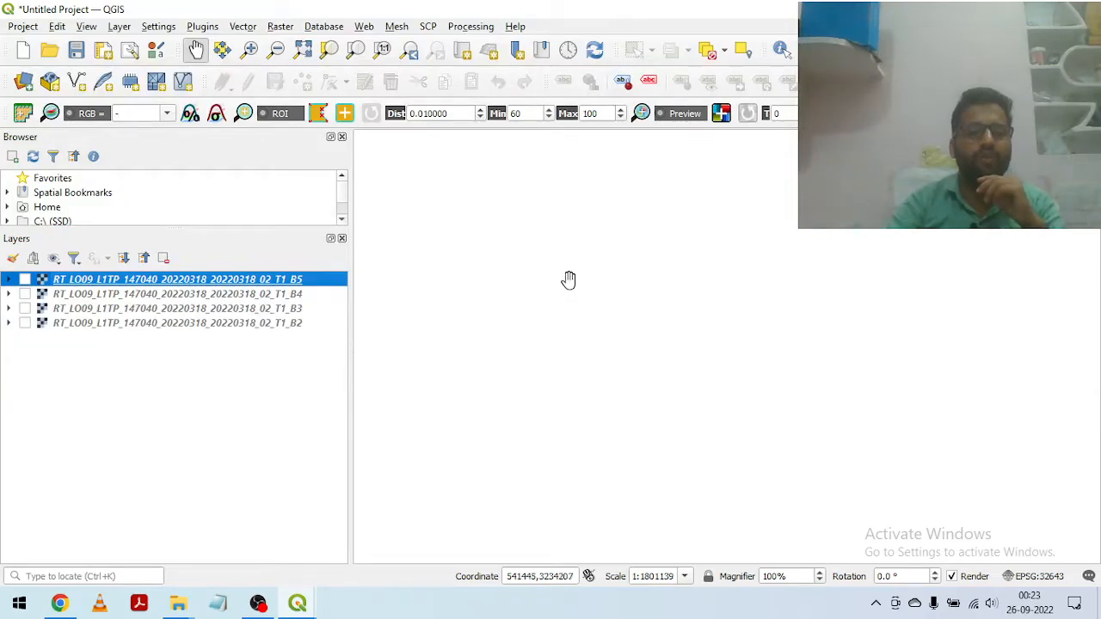
pyautogui.click(25, 280)
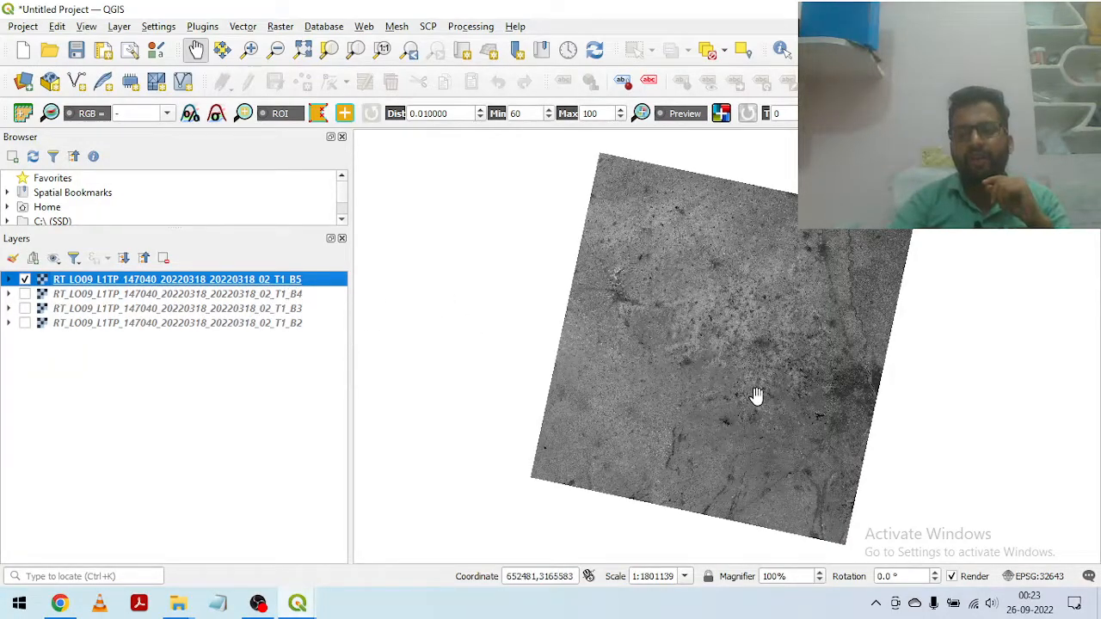
# Step: Inspect the B5 reflectance image at several scales around the dark urban area and the surrounding fields and roads
pyautogui.scroll(1, 755, 395)
pyautogui.moveTo(691, 421); pyautogui.dragTo(737, 375)
pyautogui.moveTo(649, 320); pyautogui.dragTo(611, 430)
pyautogui.moveTo(730, 258); pyautogui.dragTo(686, 355)
pyautogui.scroll(1, 449, 362)
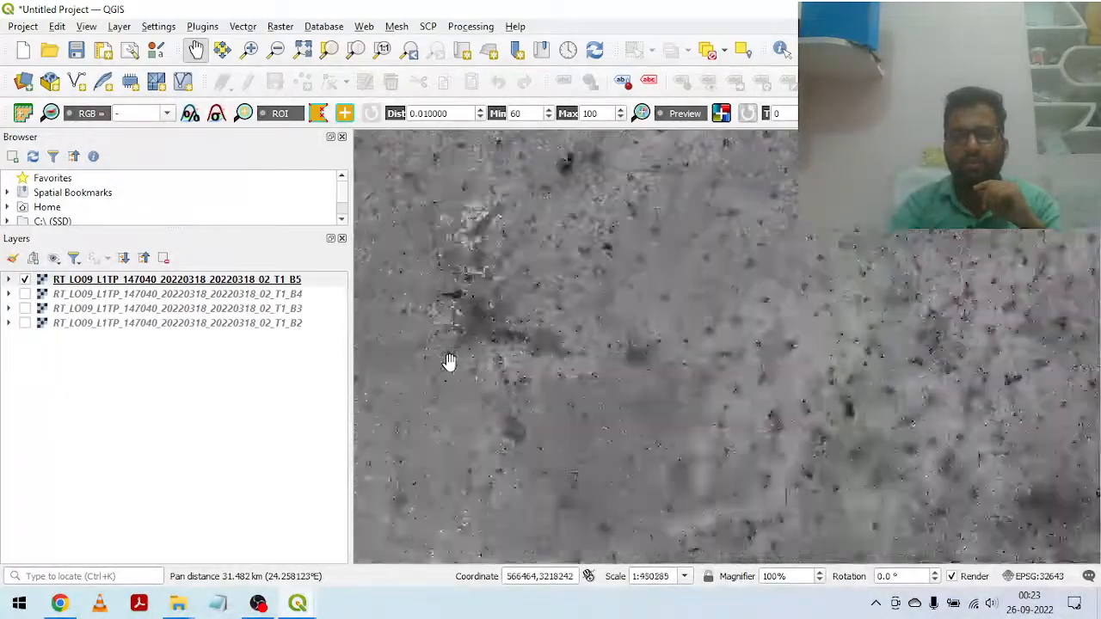
pyautogui.scroll(2, 449, 361)
pyautogui.moveTo(545, 278); pyautogui.dragTo(553, 386)
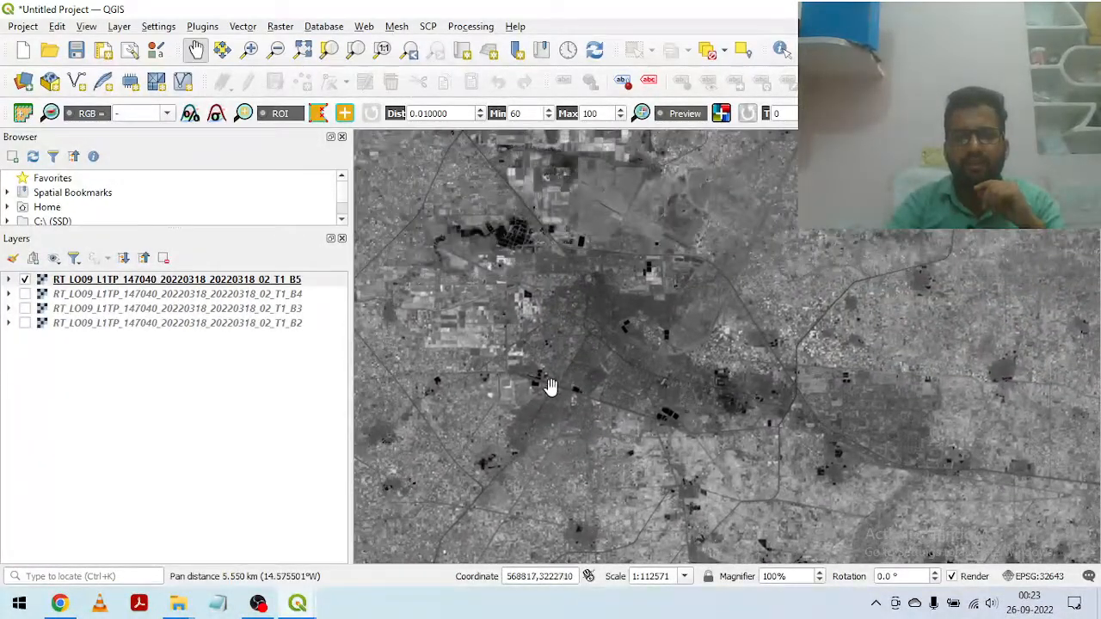
pyautogui.scroll(1, 553, 385)
pyautogui.moveTo(493, 413); pyautogui.dragTo(593, 399)
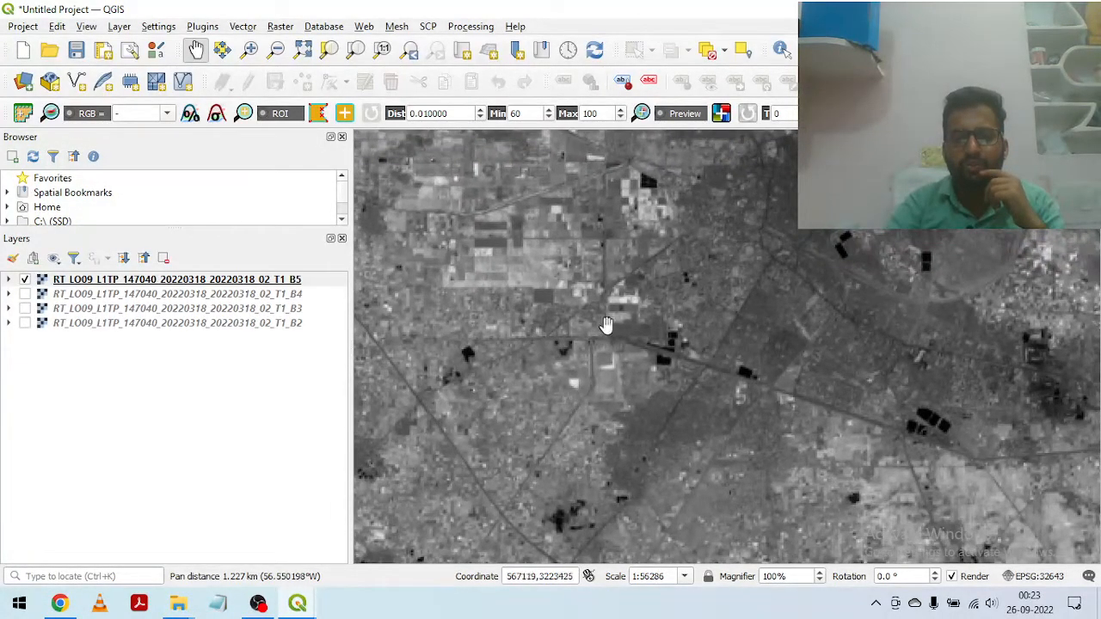
pyautogui.moveTo(695, 321); pyautogui.dragTo(659, 339)
pyautogui.scroll(1, 639, 386)
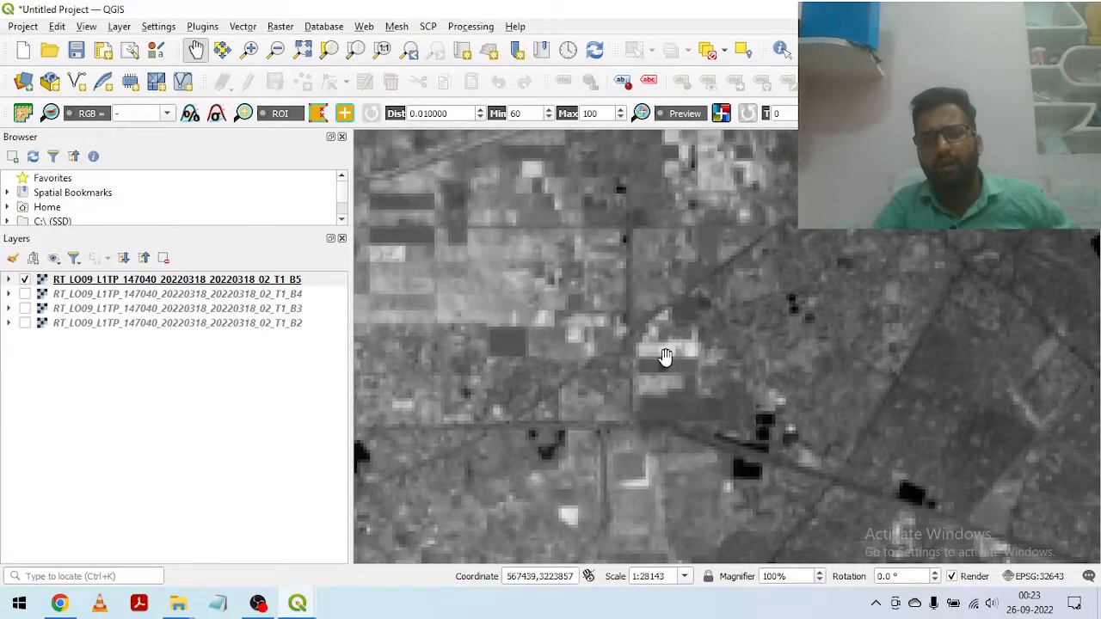
pyautogui.scroll(-1, 665, 356)
pyautogui.moveTo(793, 338); pyautogui.dragTo(752, 270)
pyautogui.moveTo(559, 324); pyautogui.dragTo(625, 370)
pyautogui.scroll(-1, 624, 370)
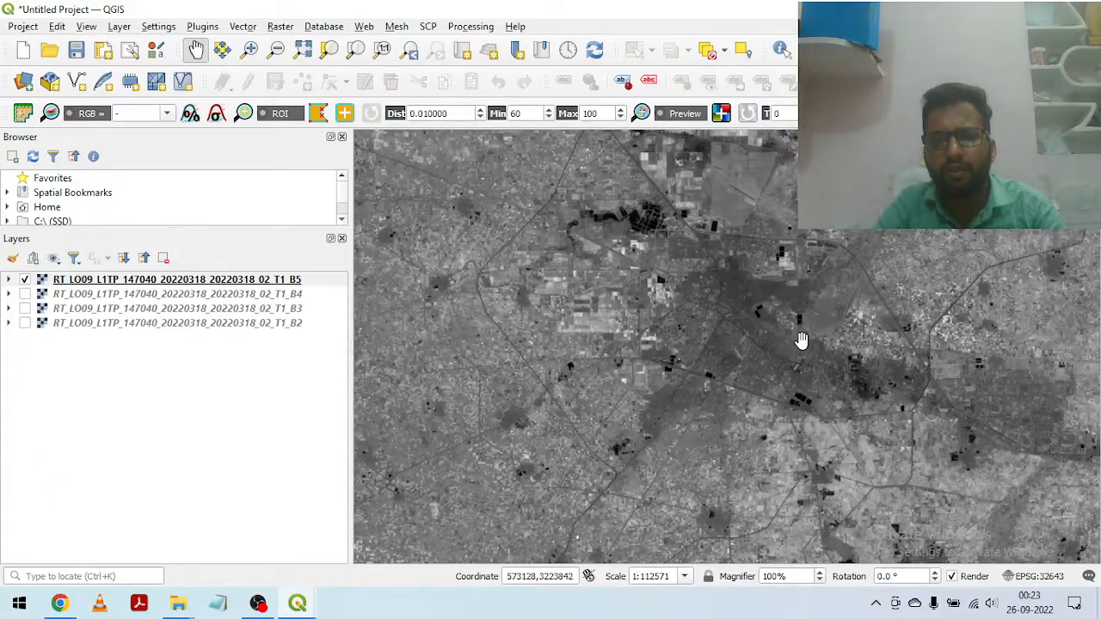
pyautogui.scroll(1, 676, 437)
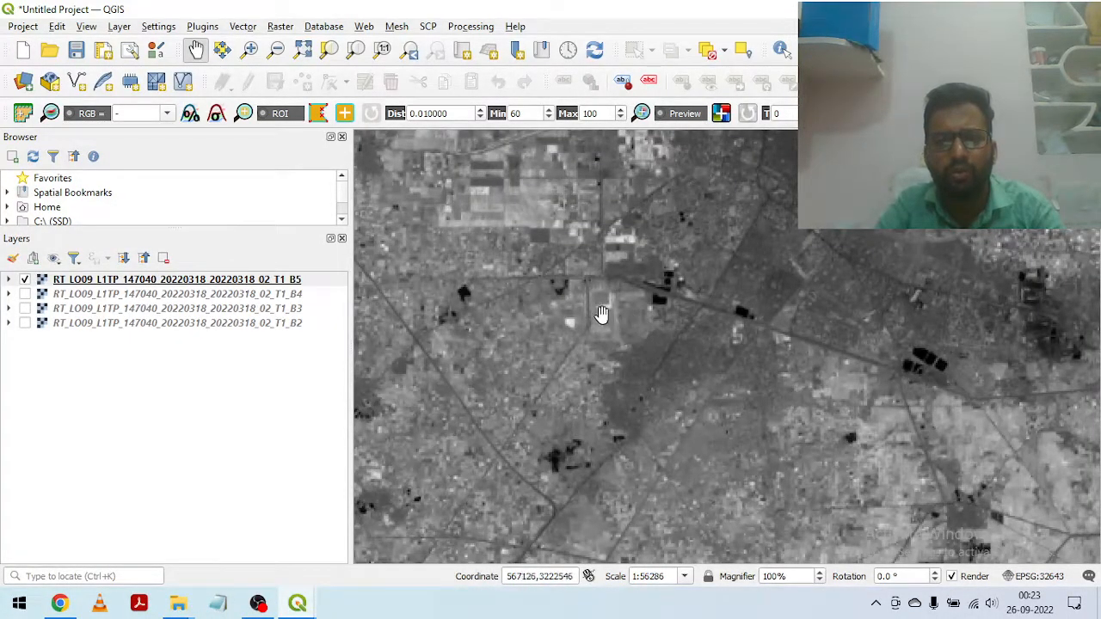
pyautogui.scroll(-2, 574, 358)
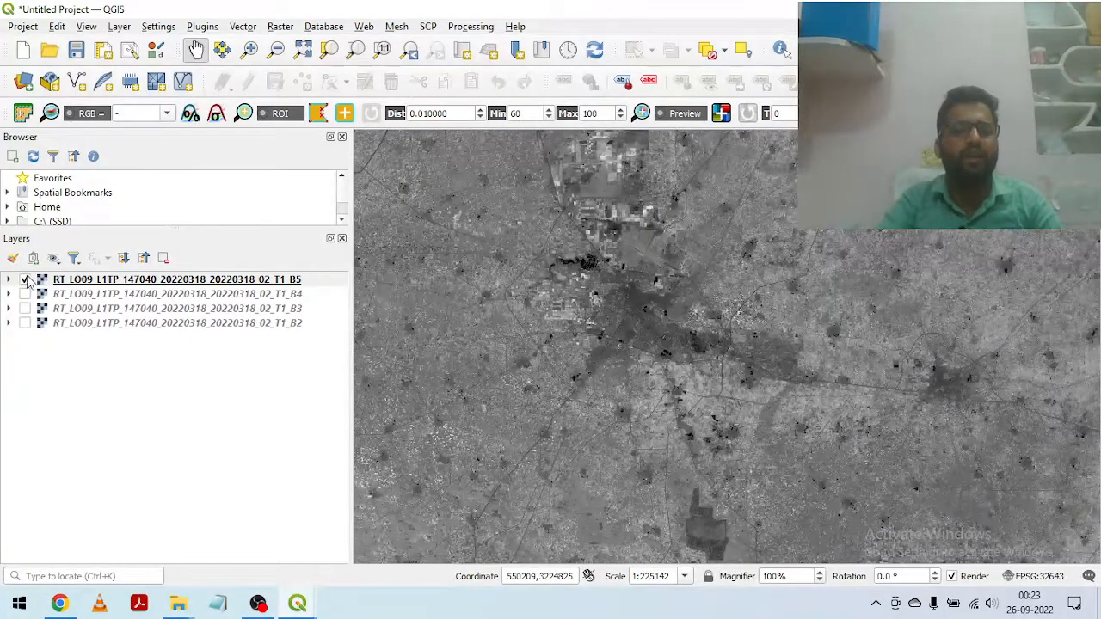
# Step: Hide the B5 layer and open the Build Virtual Raster tool
pyautogui.click(25, 280)
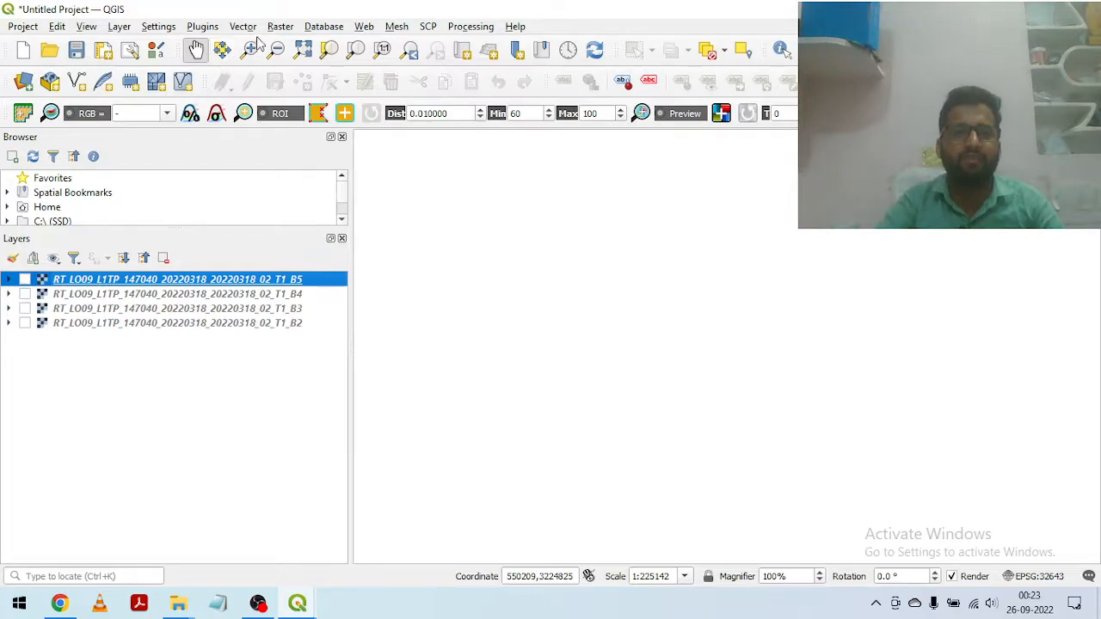
pyautogui.click(281, 28)
pyautogui.moveTo(336, 118)
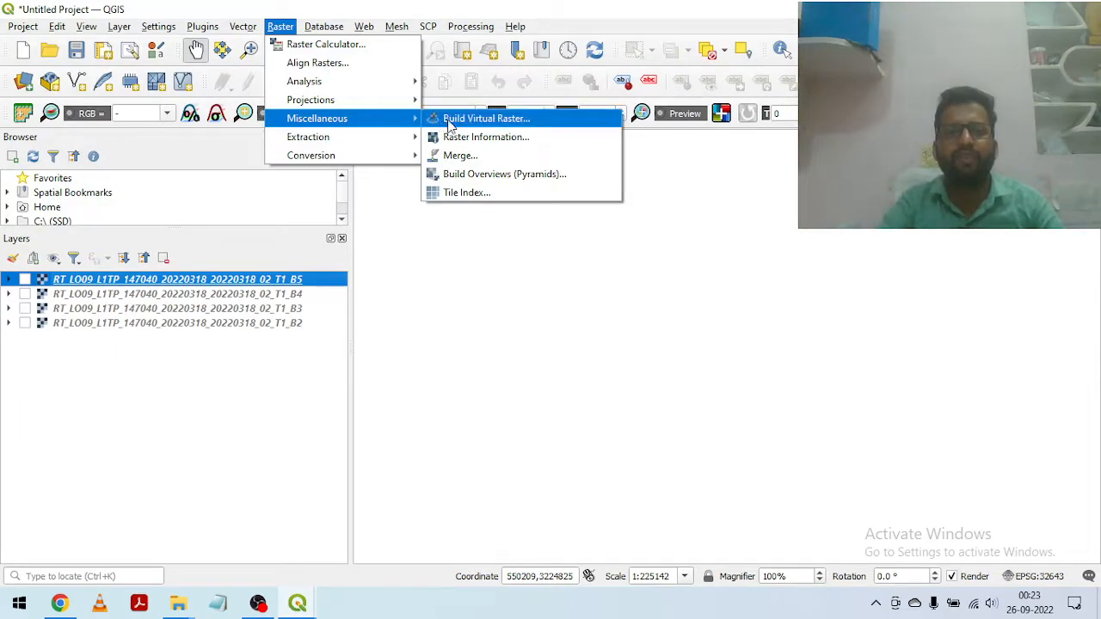
pyautogui.click(499, 120)
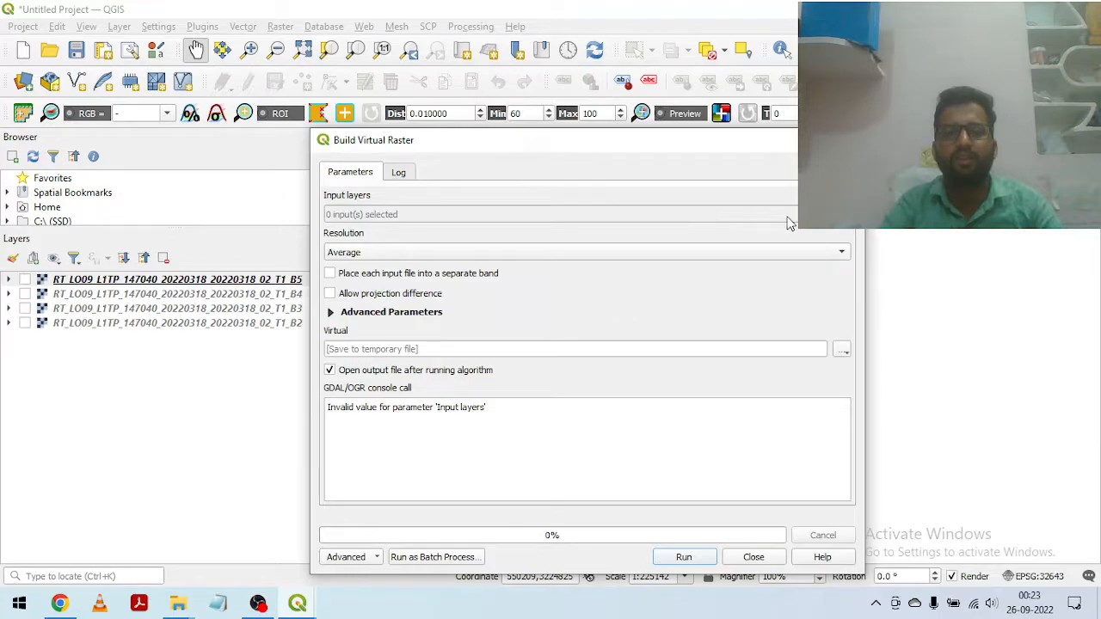
# Step: Choose the B2, B3, B4 and B5 reflectance layers as virtual raster inputs, and place each input file into a separate band
pyautogui.click(843, 214)
pyautogui.click(336, 219)
pyautogui.click(337, 231)
pyautogui.click(336, 244)
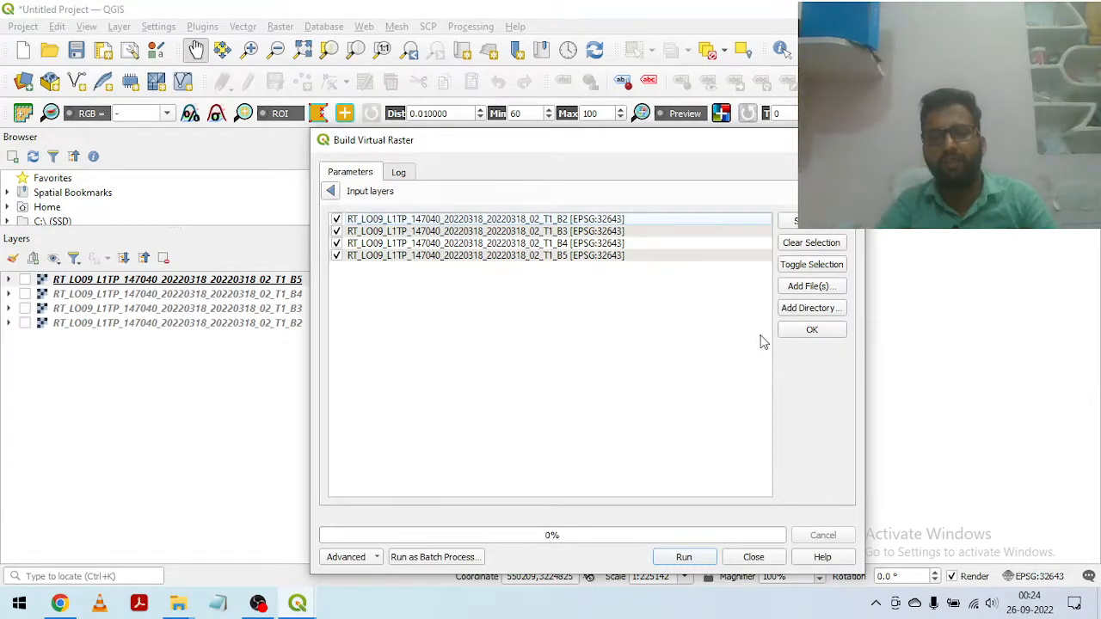
pyautogui.click(795, 331)
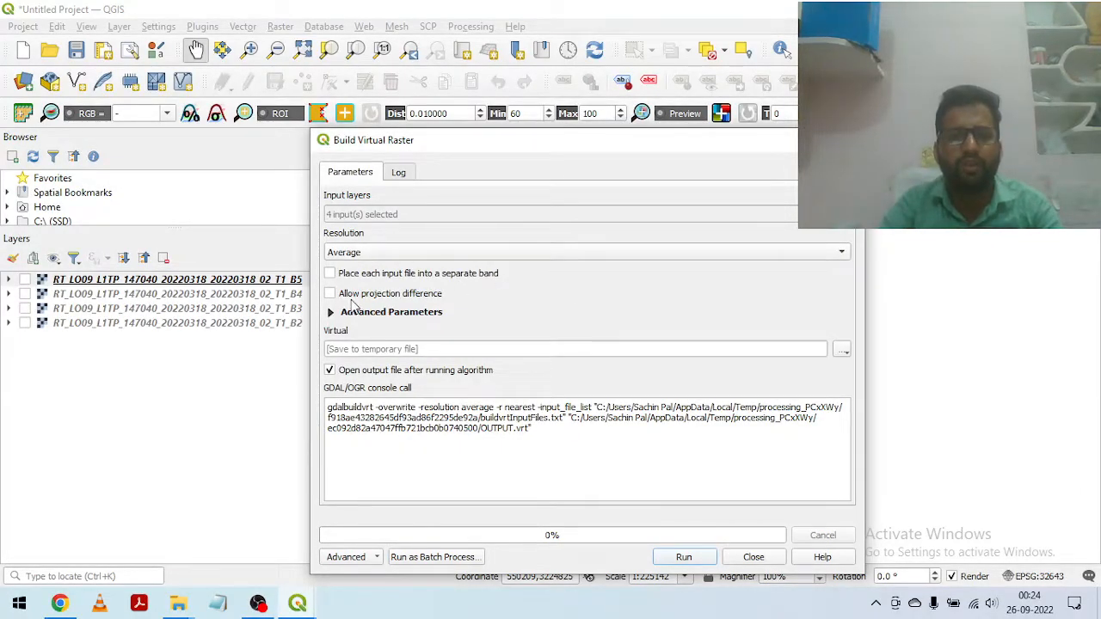
pyautogui.click(330, 274)
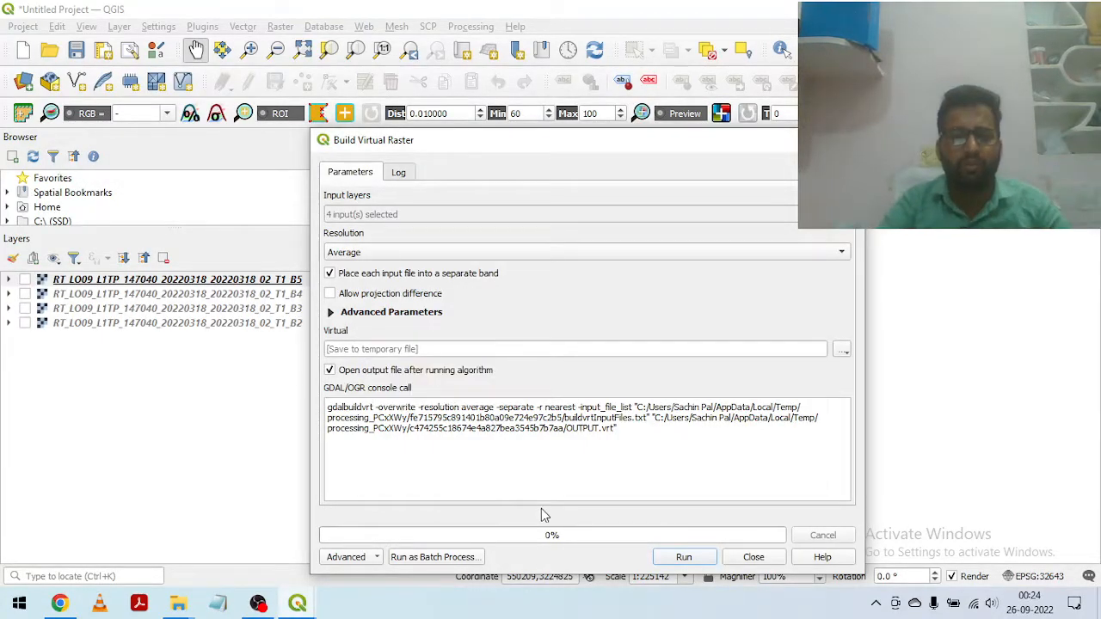
pyautogui.click(348, 557)
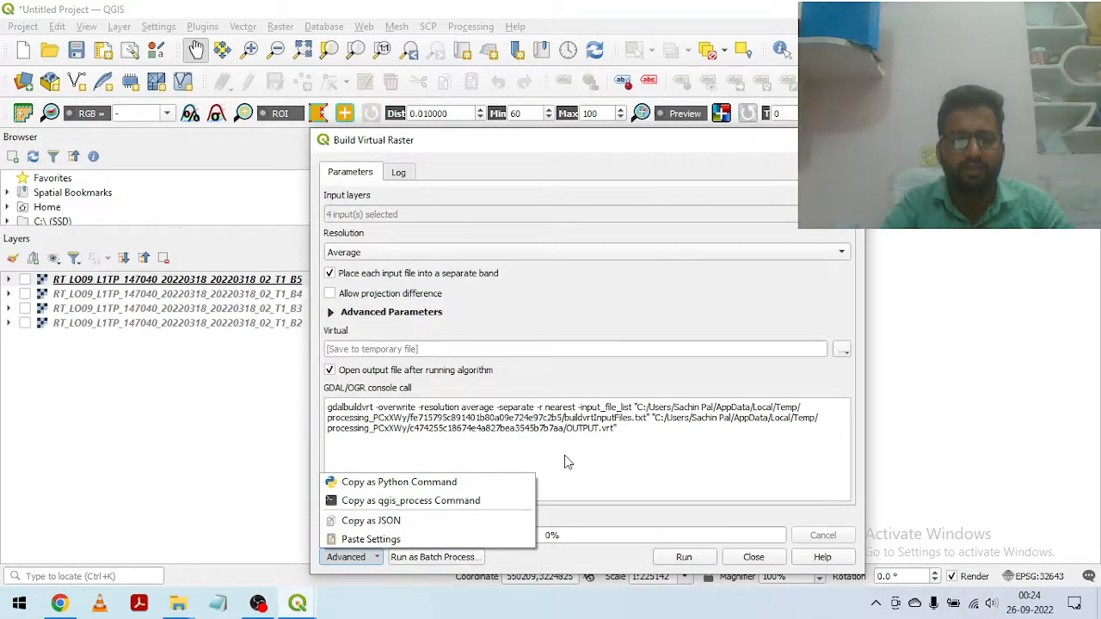
pyautogui.click(383, 523)
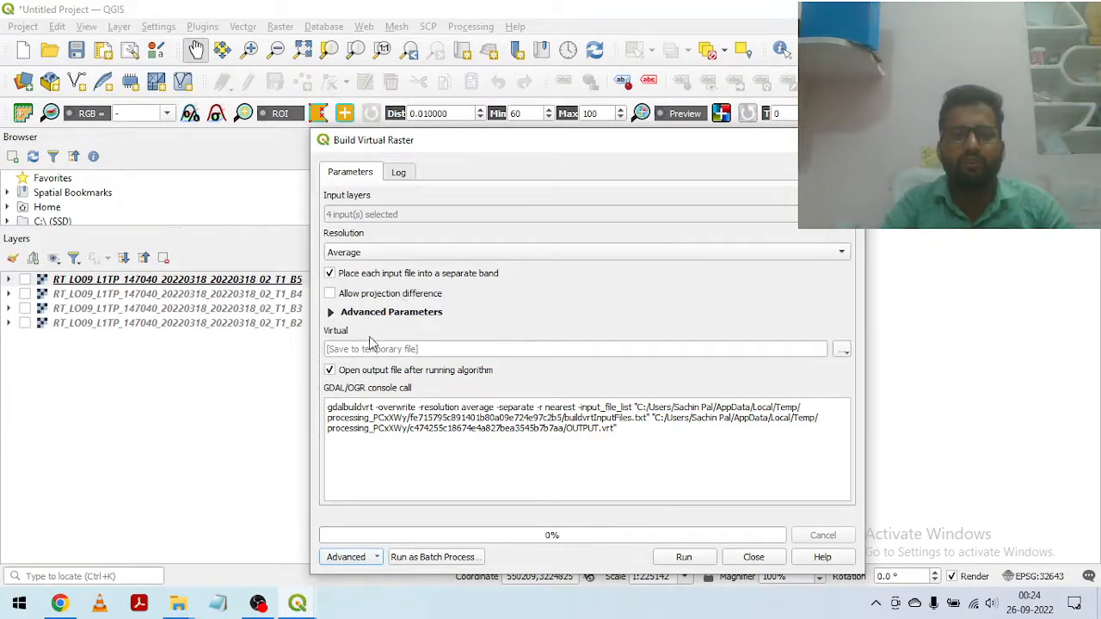
# Step: Choose to save the virtual raster to a file and browse to the WORK_26TH_SEP folder on HDD (E:)
pyautogui.click(841, 351)
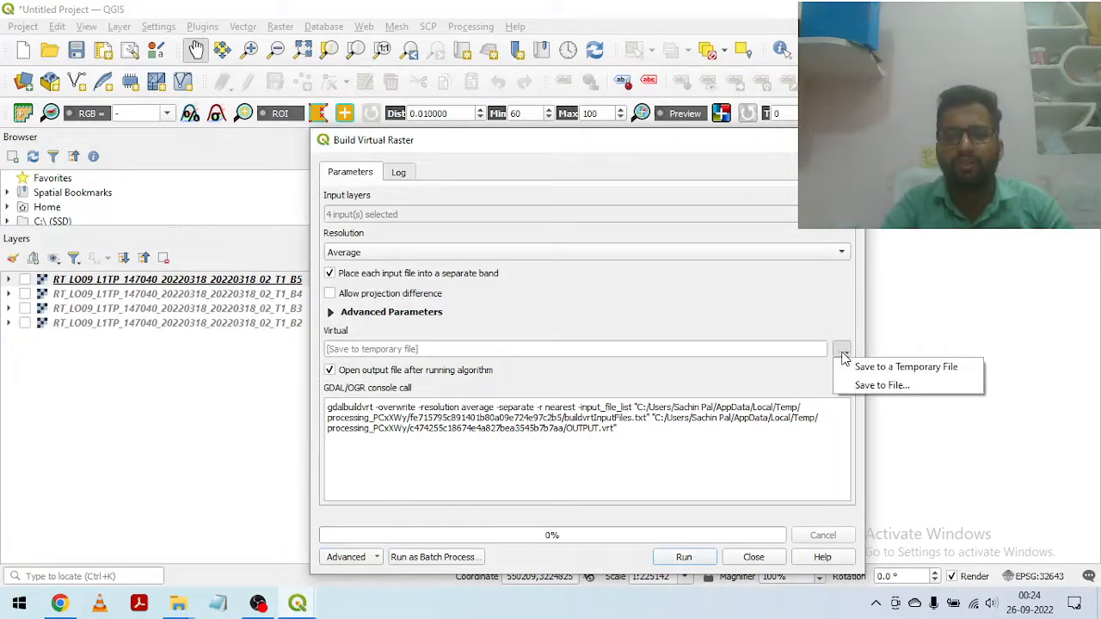
pyautogui.click(895, 388)
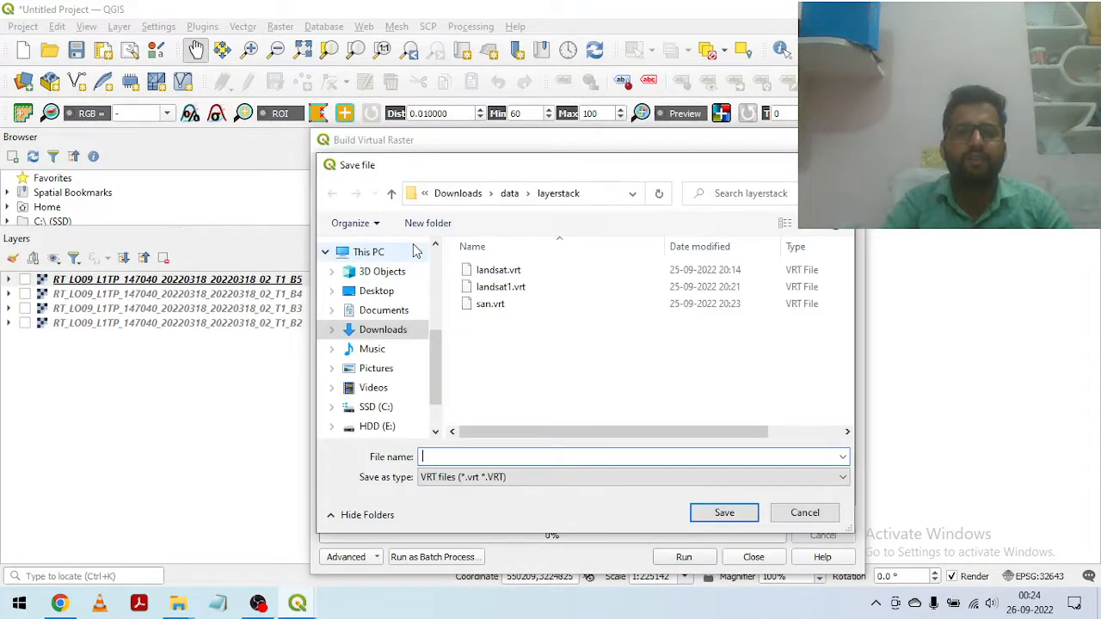
pyautogui.click(391, 194)
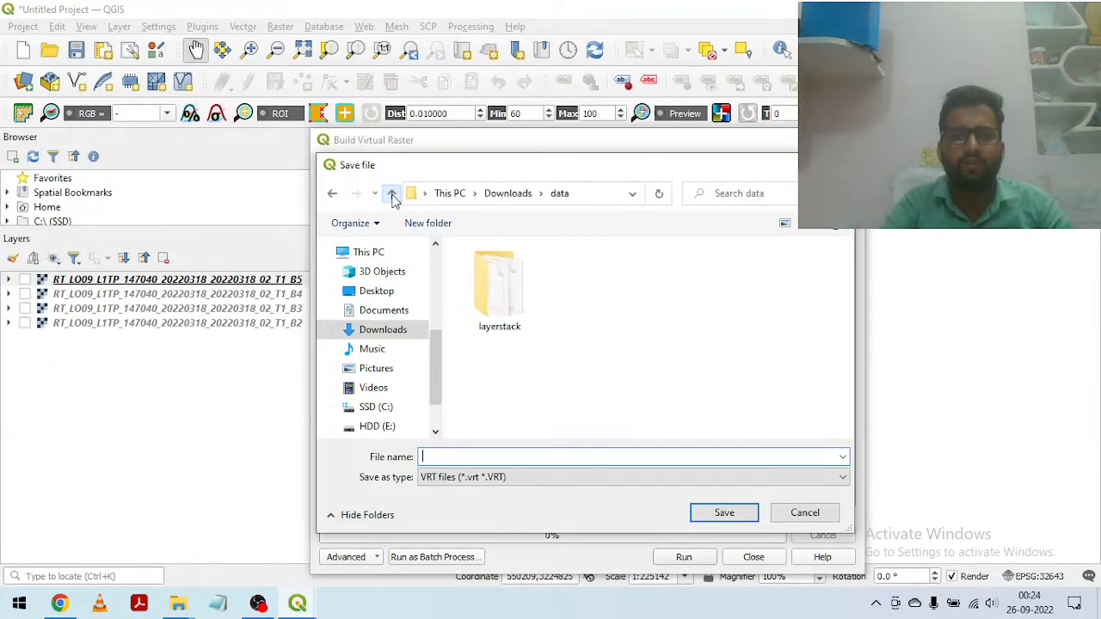
pyautogui.click(392, 193)
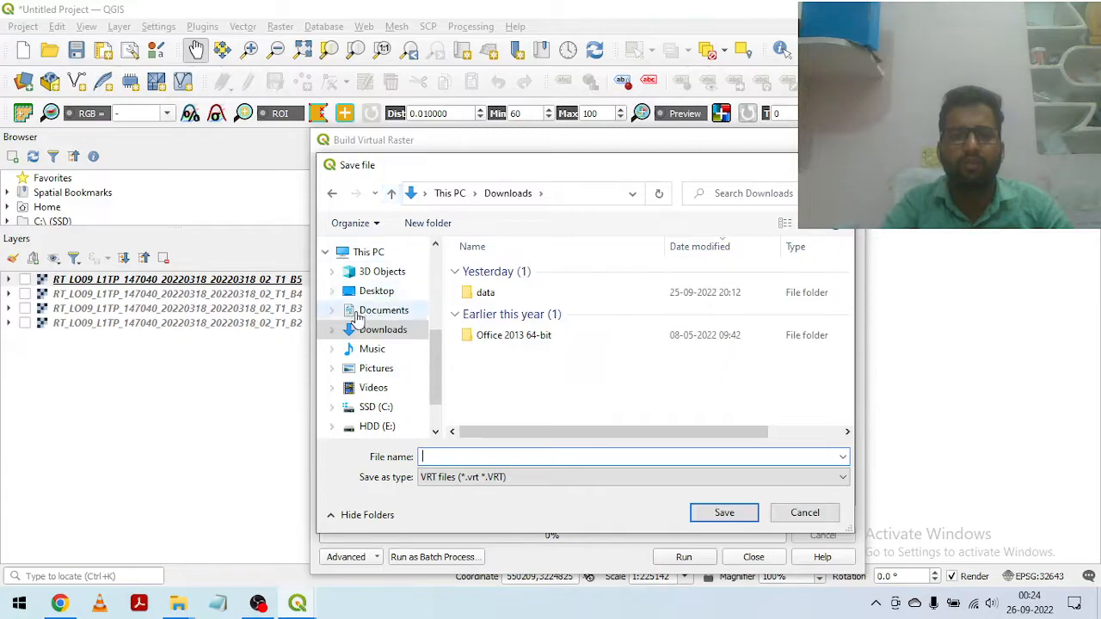
pyautogui.scroll(-1, 362, 344)
pyautogui.click(389, 364)
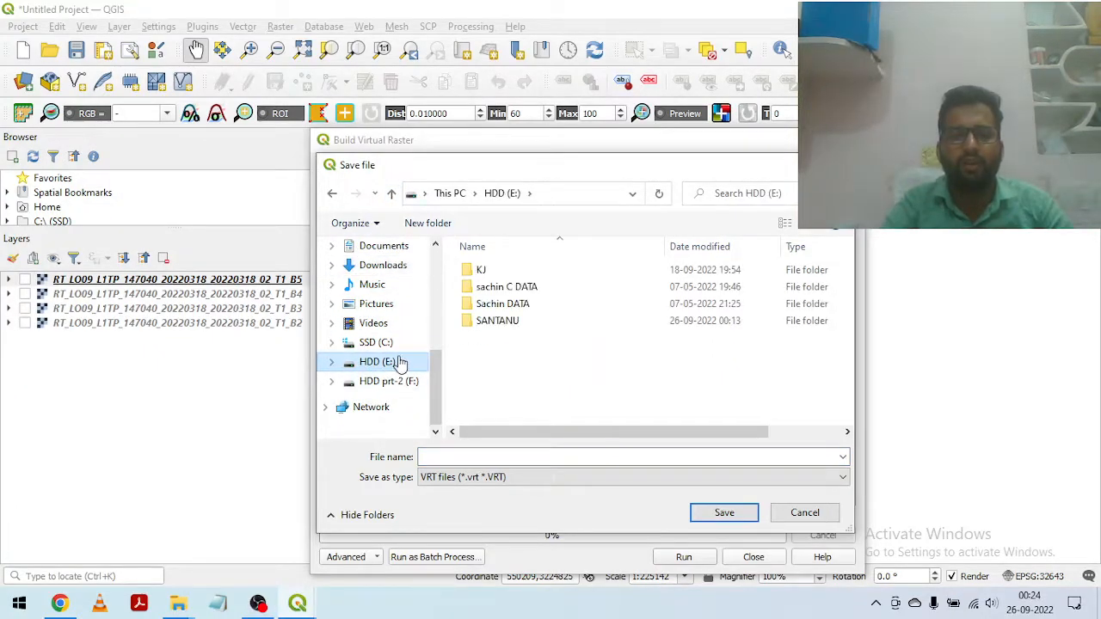
pyautogui.doubleClick(518, 321)
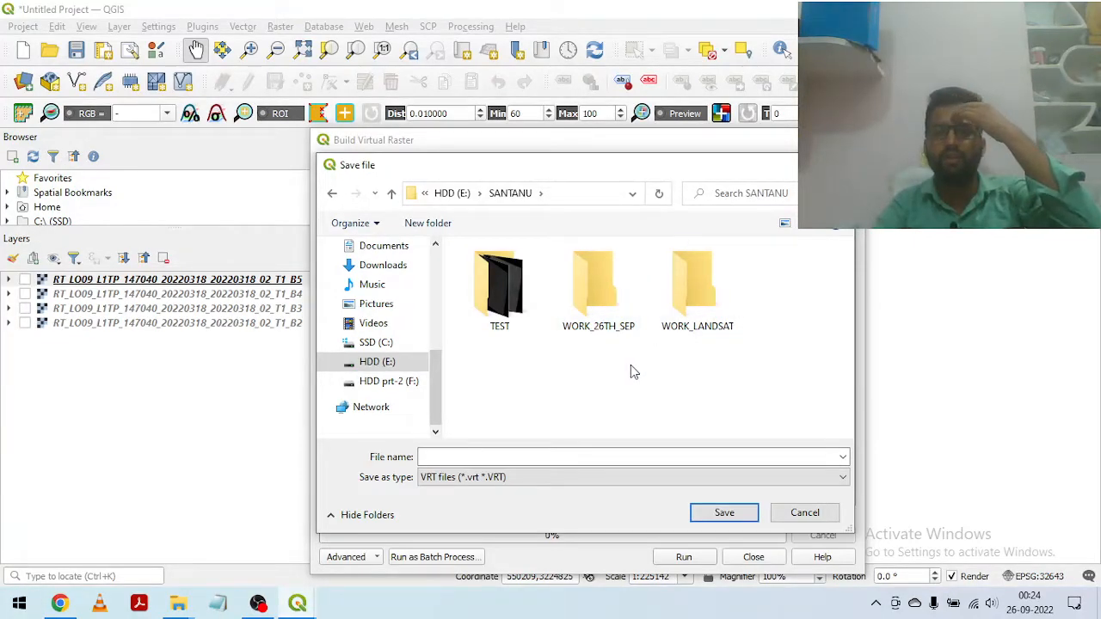
pyautogui.doubleClick(624, 302)
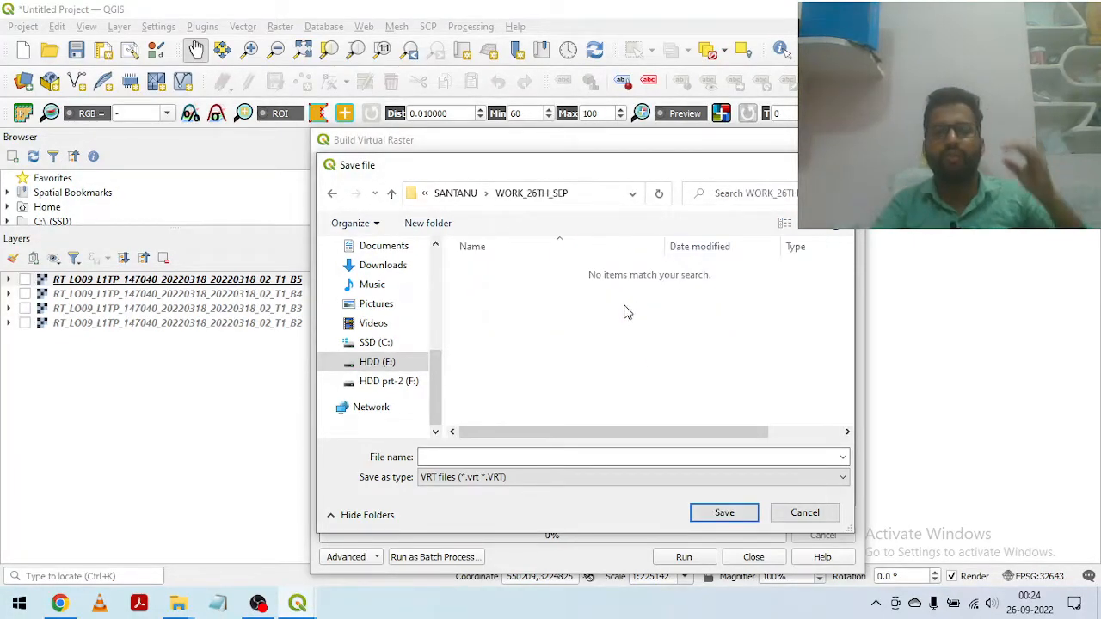
# Step: Name the virtual raster output file LAYERSTACK and save it as a VRT file in this folder
pyautogui.click(477, 453)
pyautogui.write('LAYER')
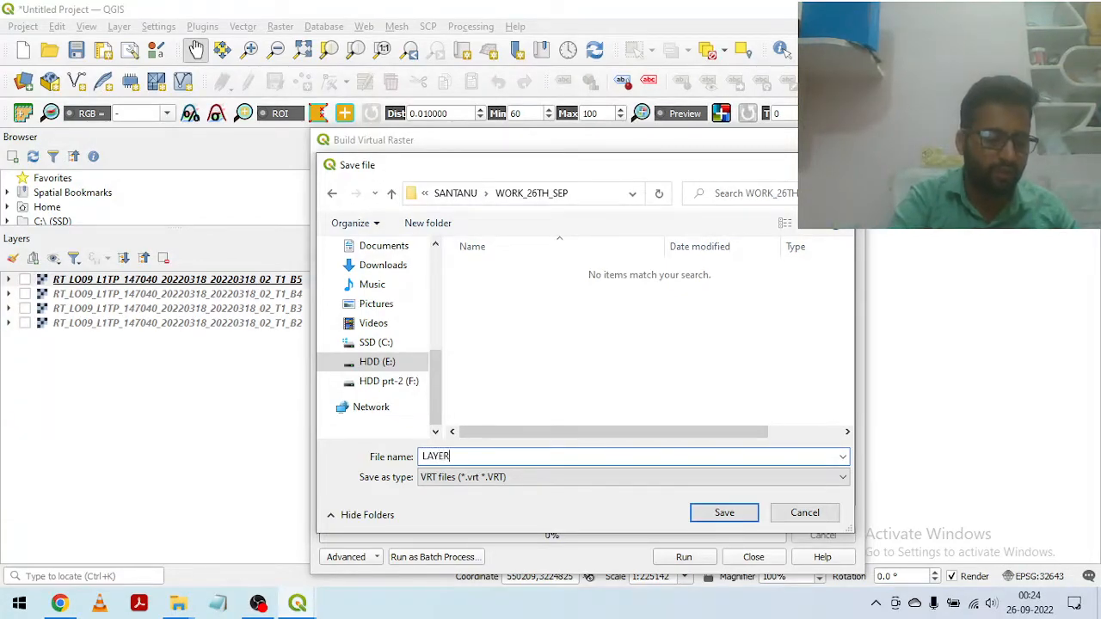
pyautogui.write('STACK')
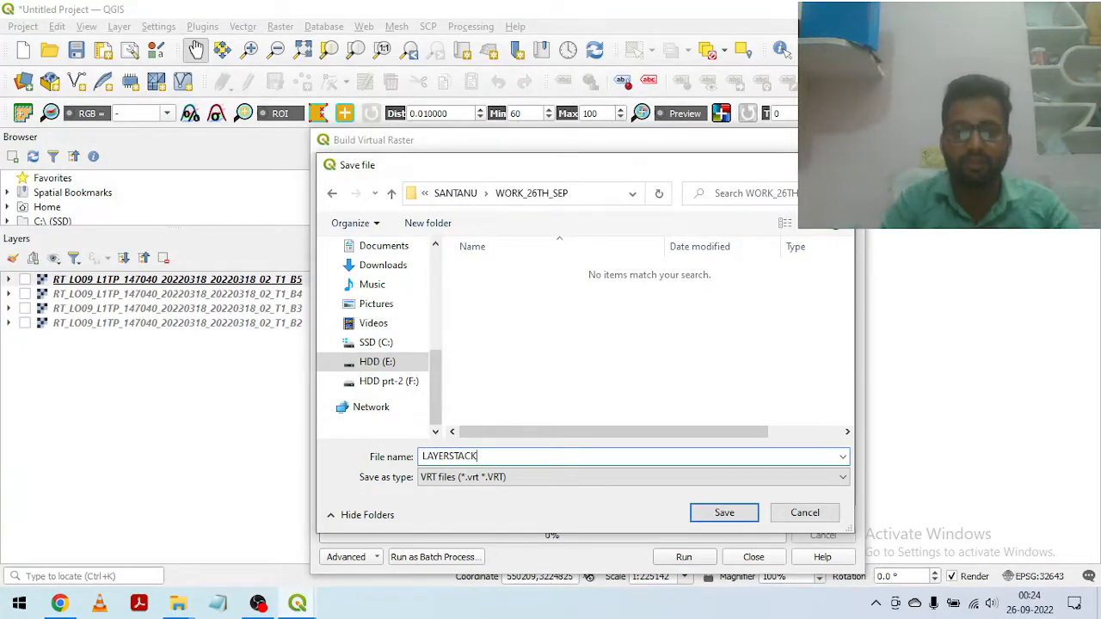
pyautogui.click(728, 512)
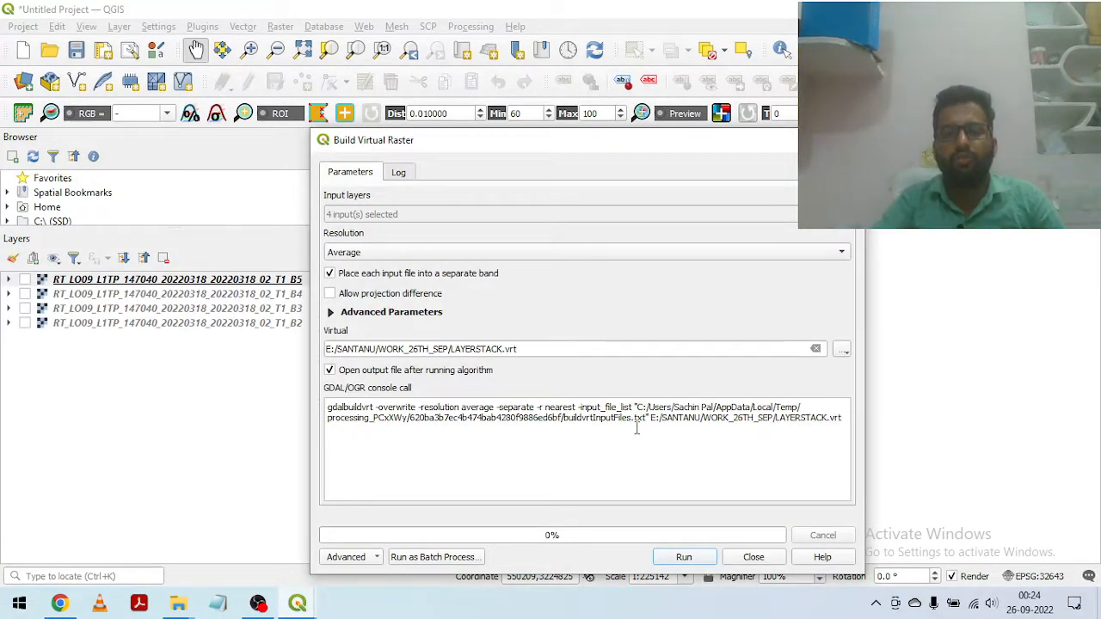
# Step: Run Build Virtual Raster for the four bands and close the tool once processing has finished
pyautogui.click(684, 557)
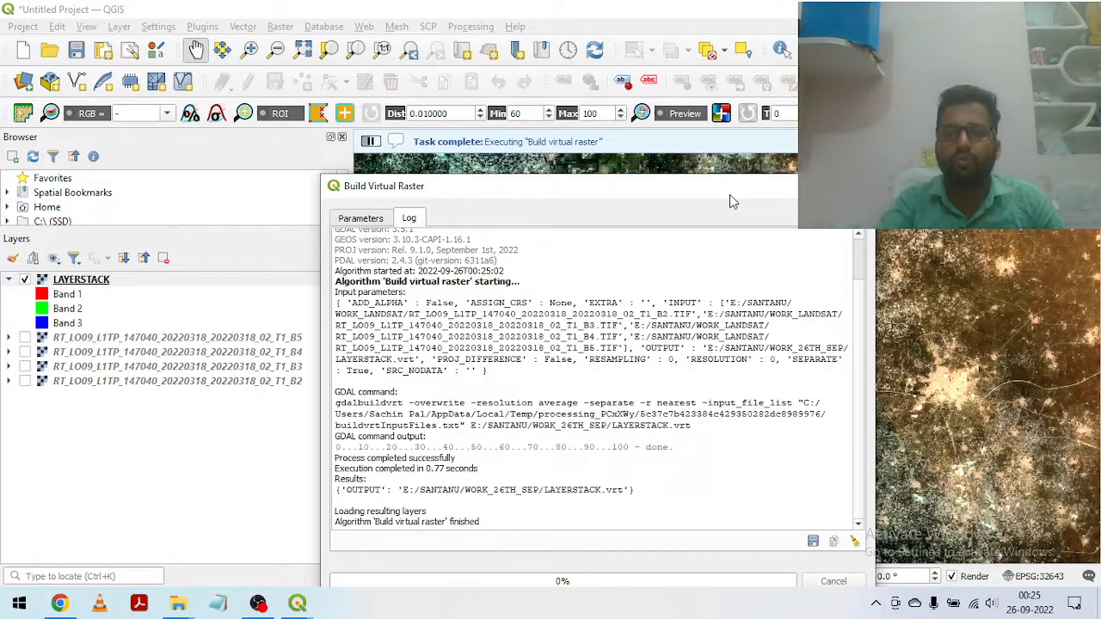
pyautogui.moveTo(729, 193); pyautogui.dragTo(731, 155)
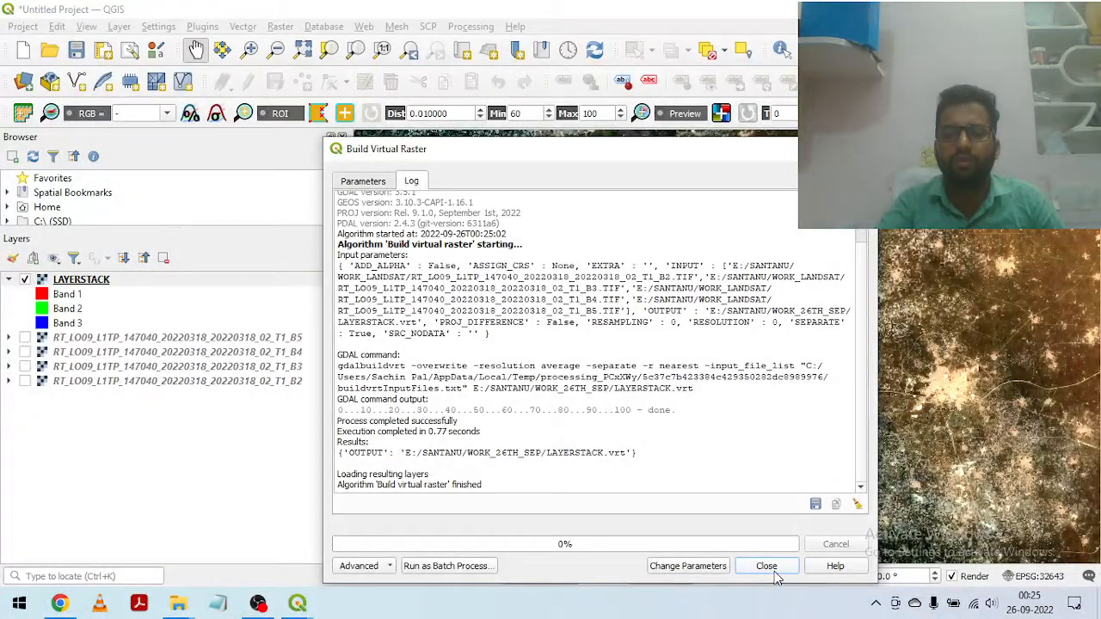
pyautogui.click(766, 566)
# Step: Open the LAYERSTACK layer's symbology properties and assign Band 4 to the red channel
pyautogui.scroll(-3, 694, 376)
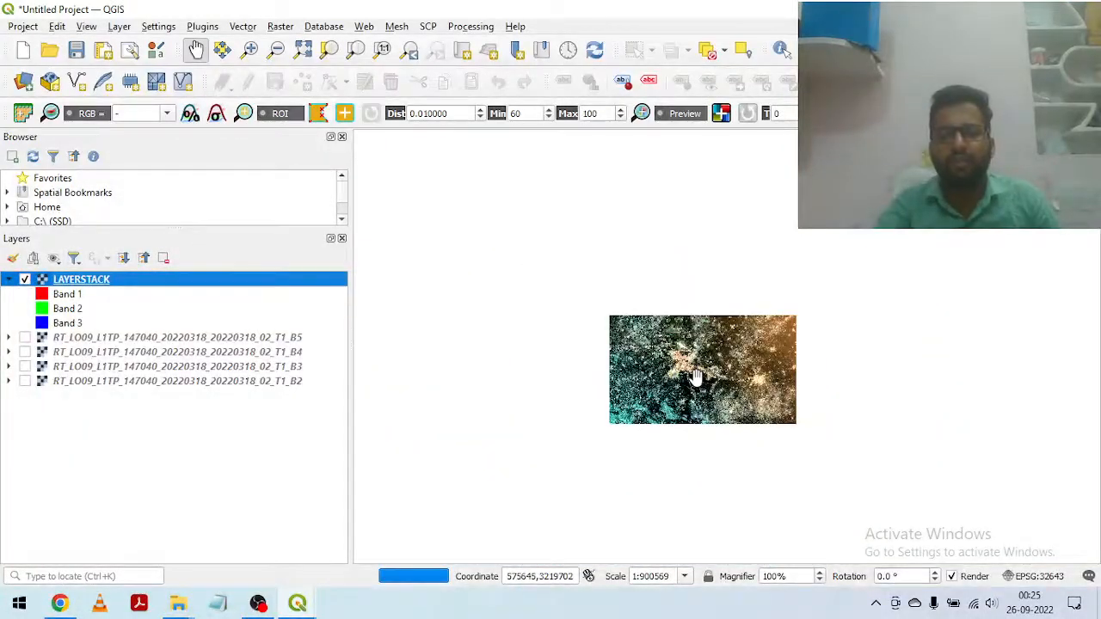
pyautogui.scroll(3, 693, 376)
pyautogui.moveTo(696, 376); pyautogui.dragTo(547, 266)
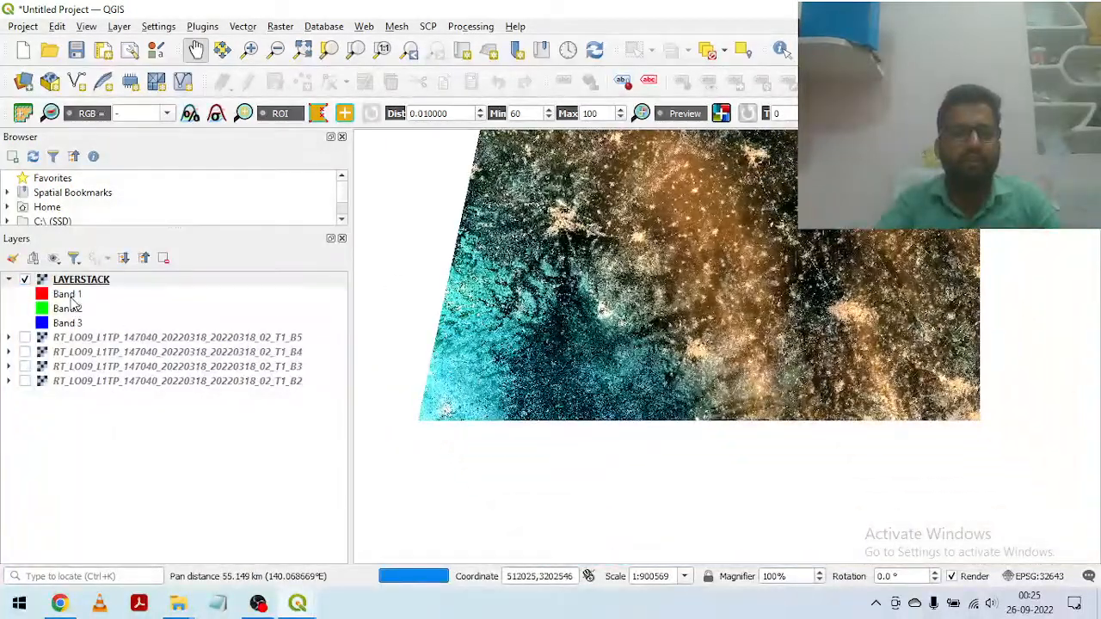
pyautogui.moveTo(718, 374); pyautogui.dragTo(669, 321)
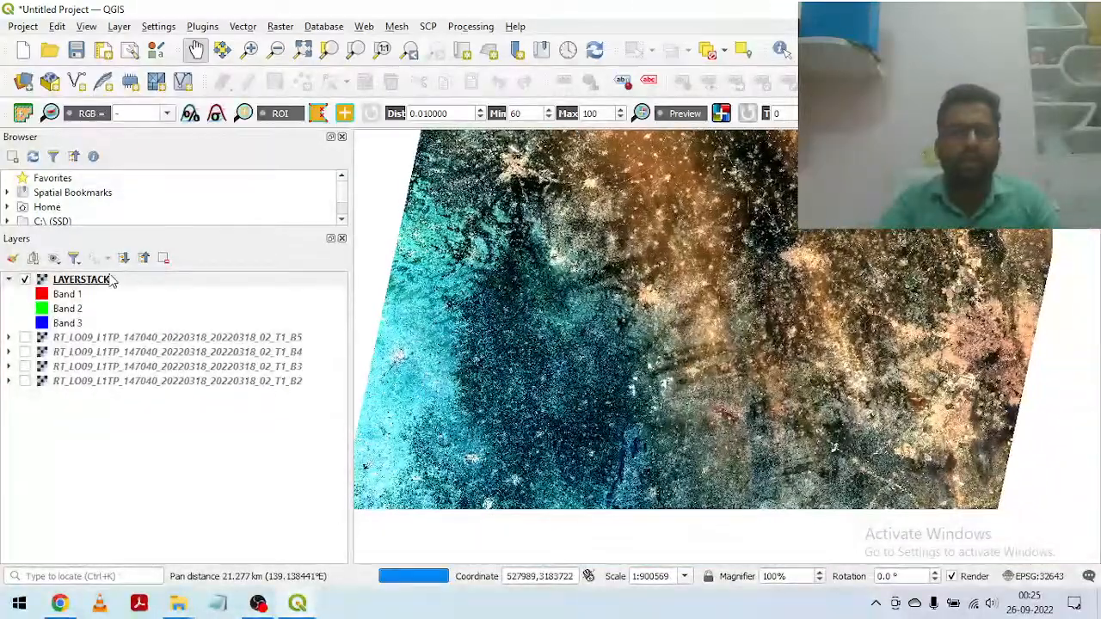
pyautogui.rightClick(79, 279)
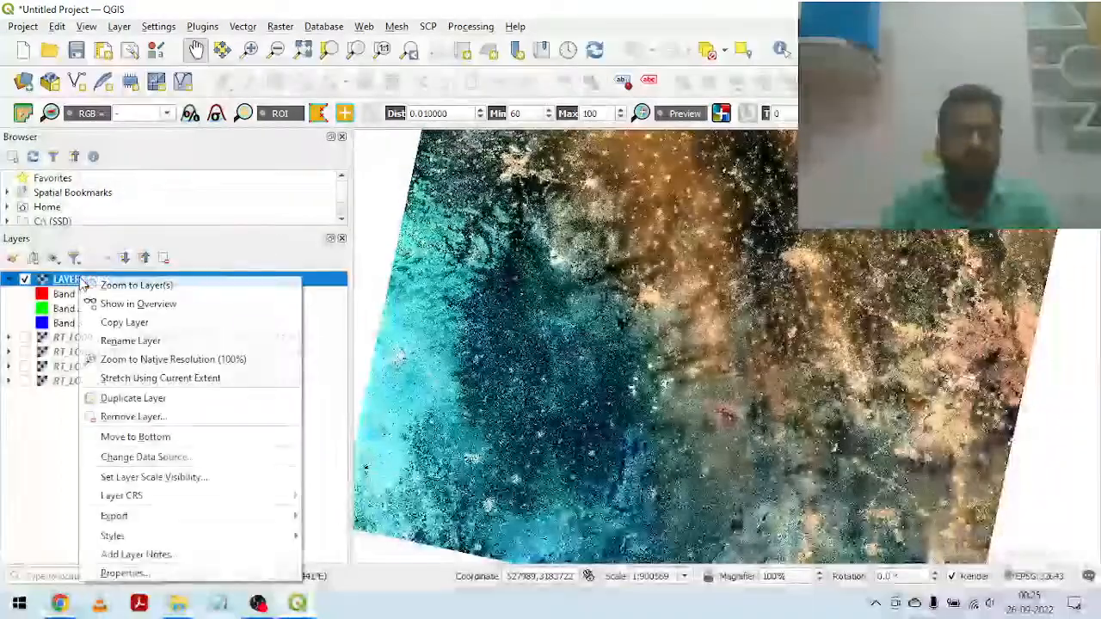
pyautogui.click(128, 576)
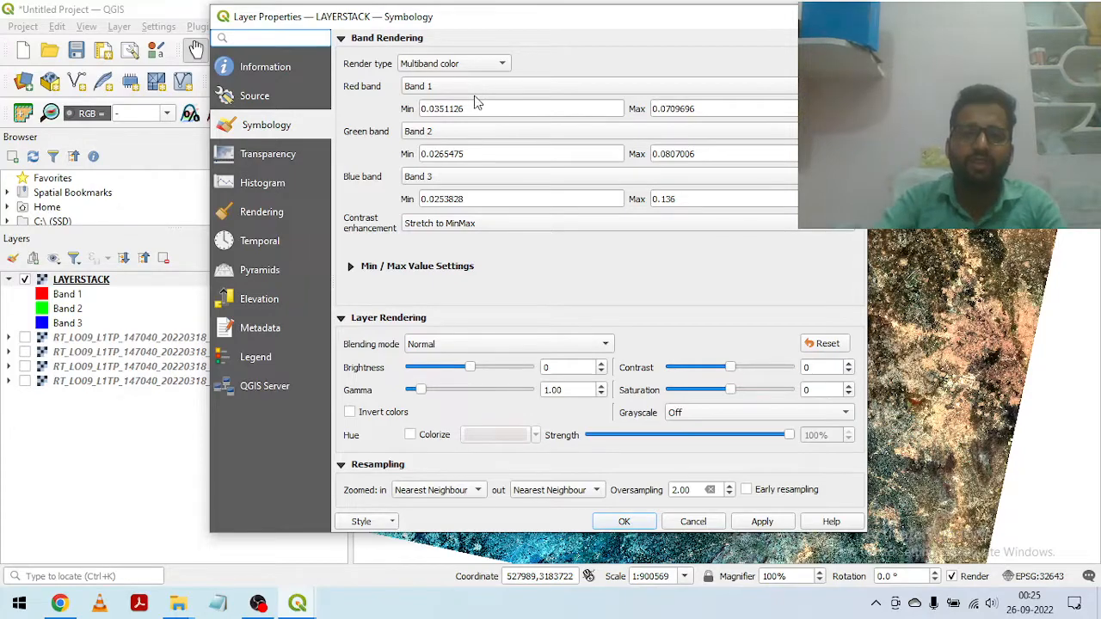
pyautogui.click(450, 88)
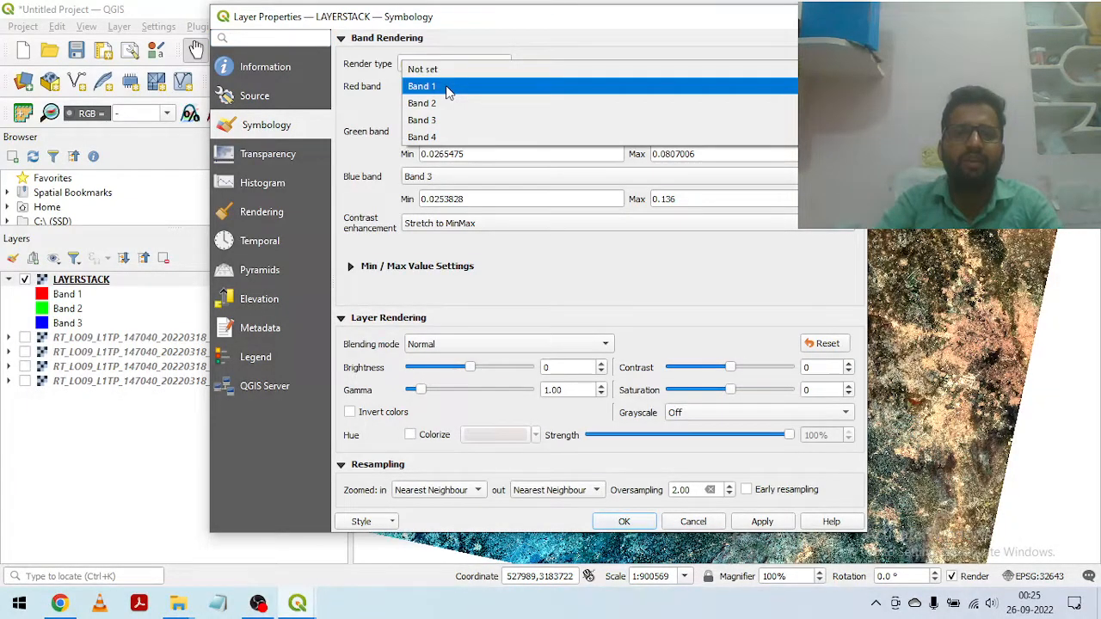
pyautogui.click(440, 136)
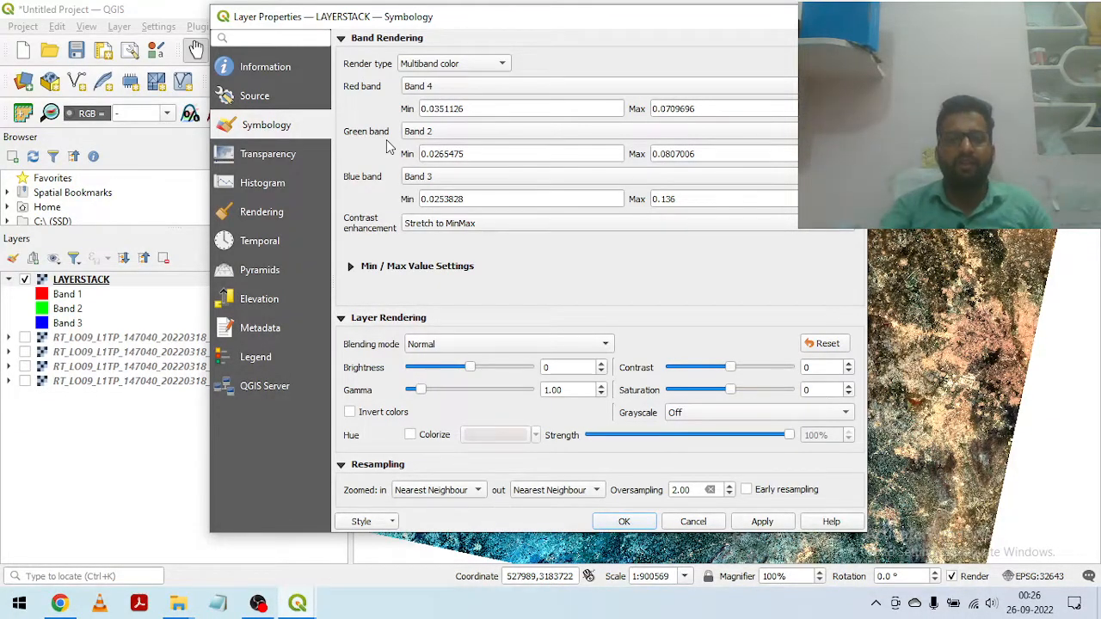
# Step: Assign Band 3 to green and Band 2 to blue for the LAYERSTACK layer, and apply the band combination
pyautogui.click(430, 134)
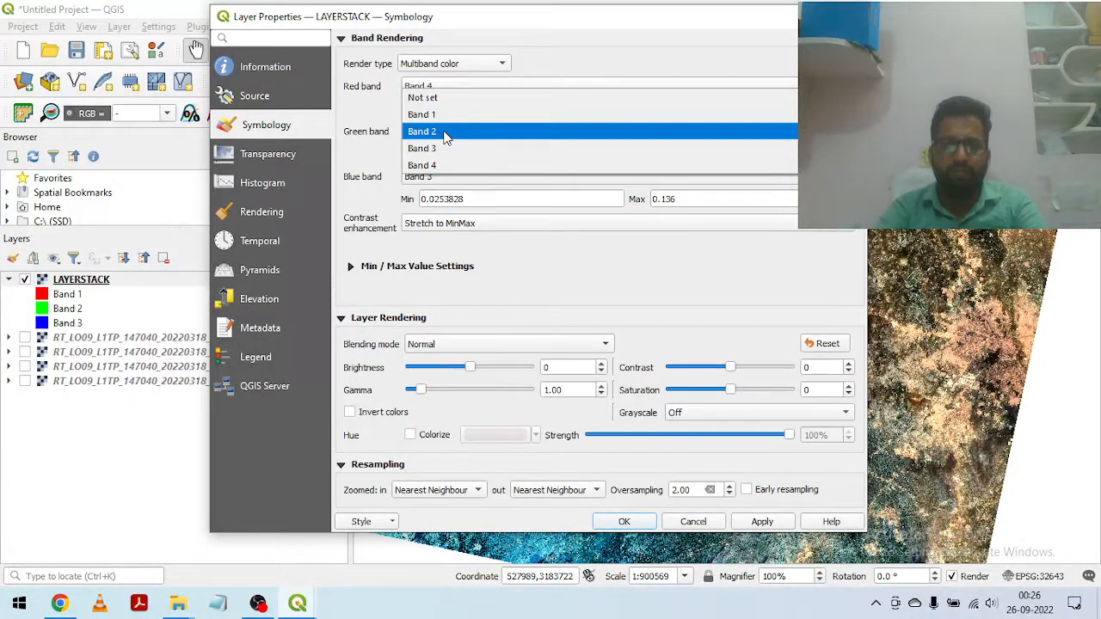
pyautogui.click(436, 132)
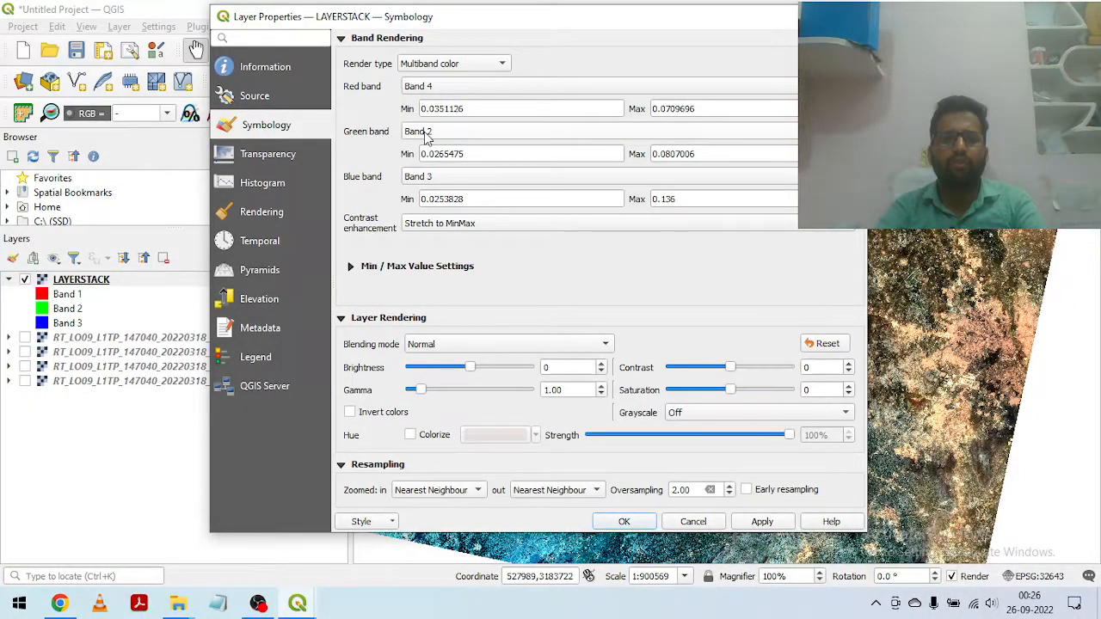
pyautogui.click(427, 134)
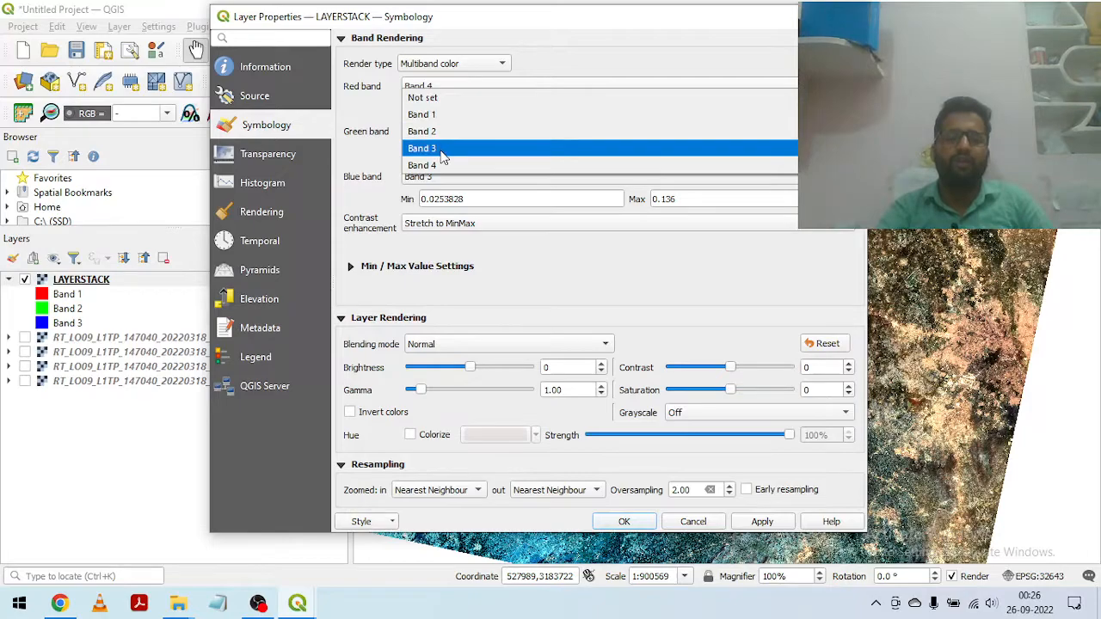
pyautogui.click(442, 152)
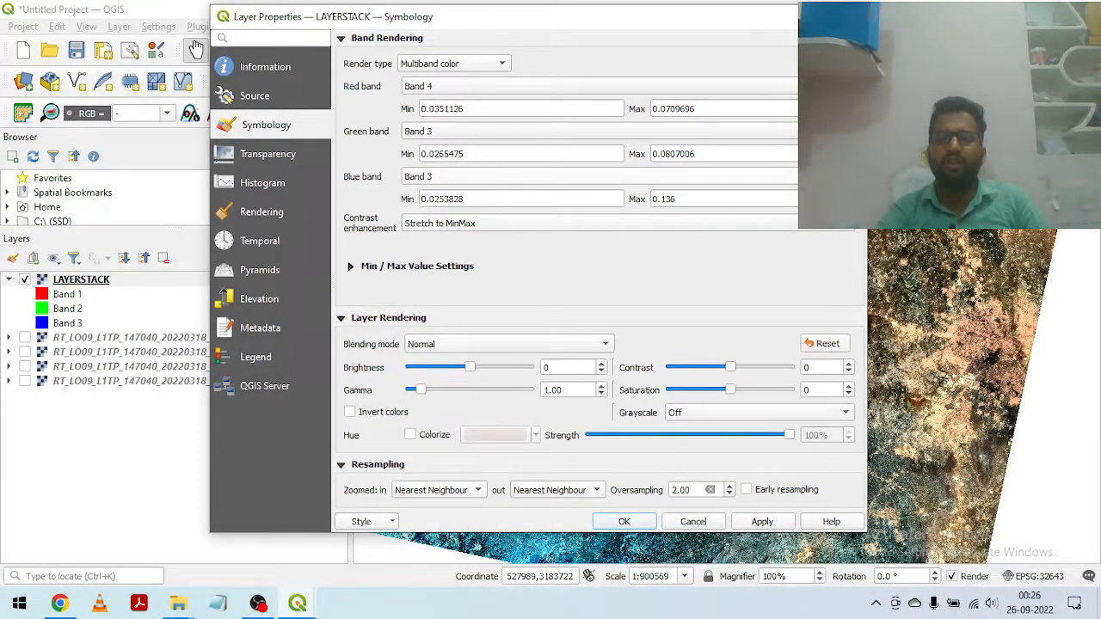
pyautogui.click(664, 176)
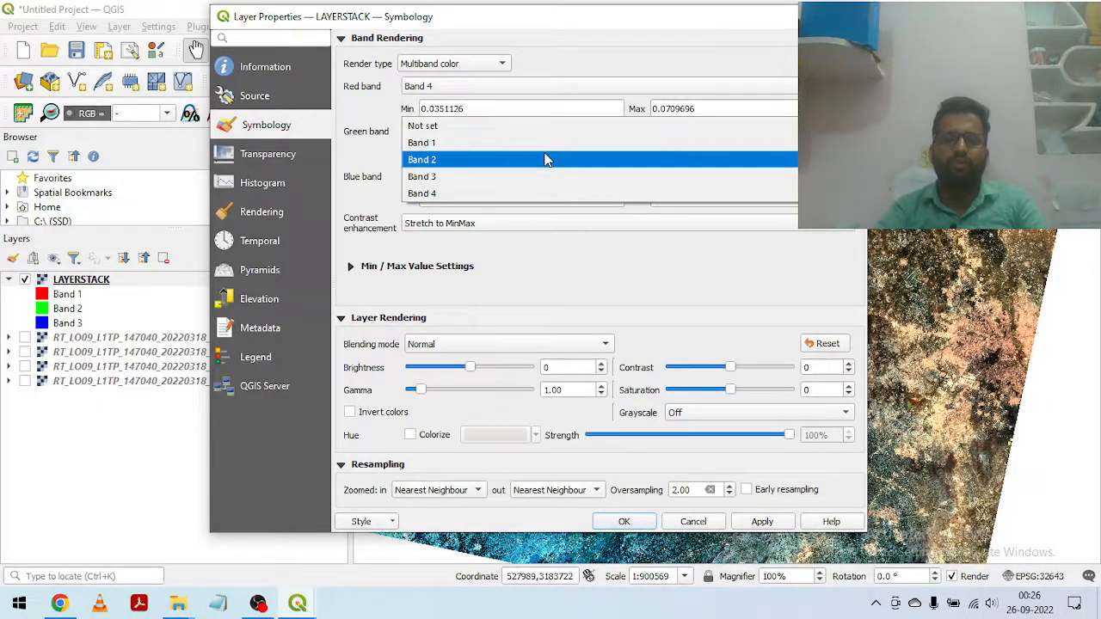
pyautogui.click(457, 160)
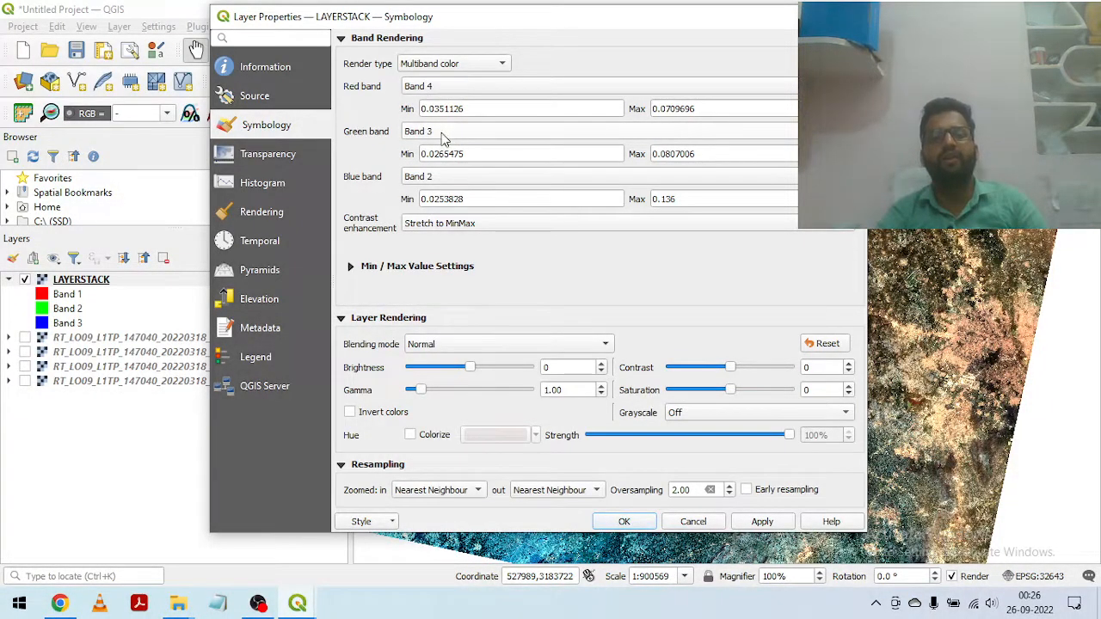
pyautogui.click(763, 522)
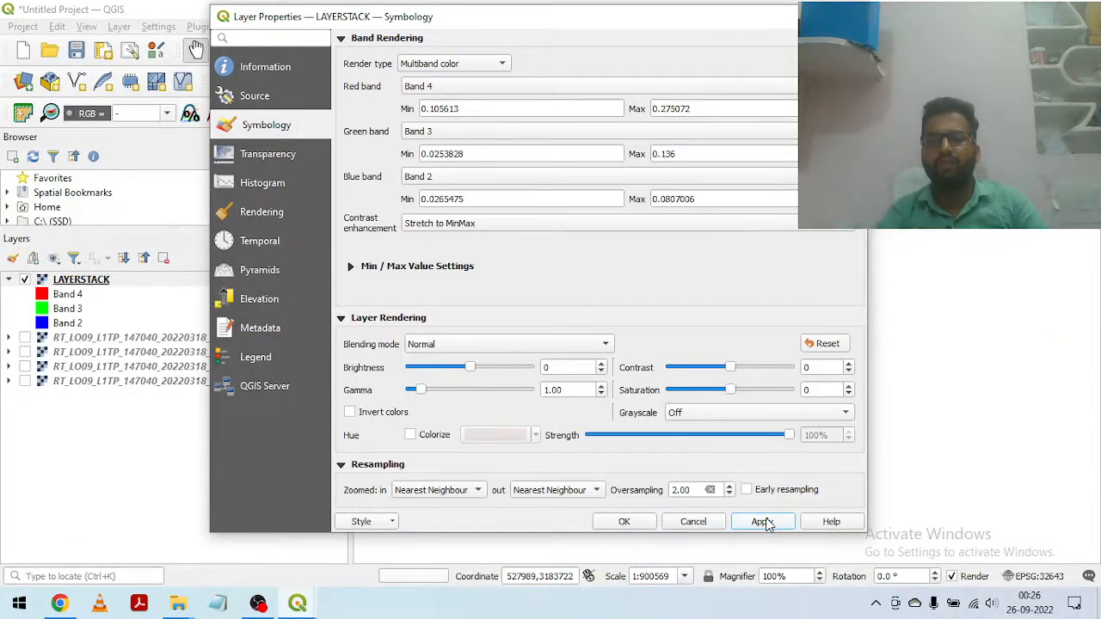
pyautogui.click(624, 522)
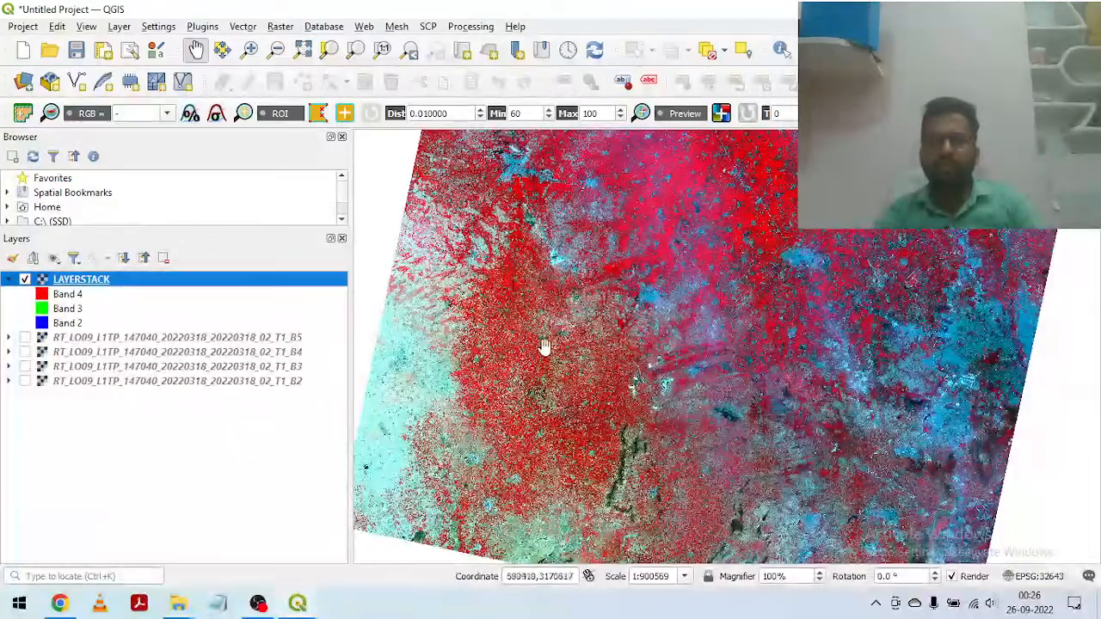
# Step: Narrow the Browser and Layers panels and inspect the false-colour composite across the whole scene and its northern urban and field areas
pyautogui.moveTo(543, 347); pyautogui.dragTo(590, 474)
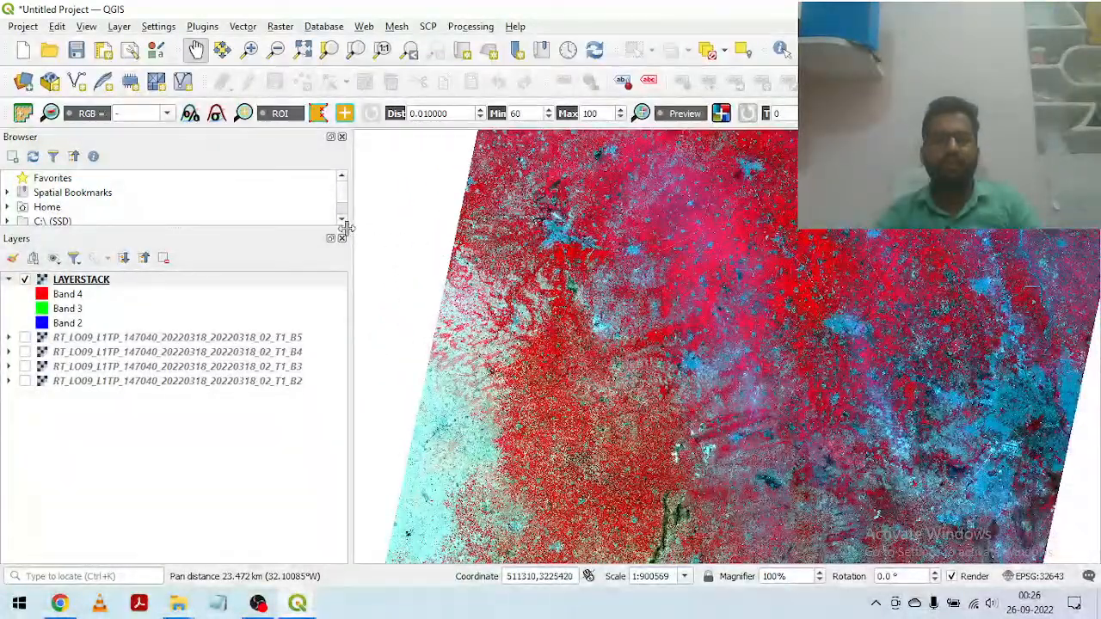
pyautogui.moveTo(350, 228); pyautogui.dragTo(192, 224)
pyautogui.scroll(-1, 673, 318)
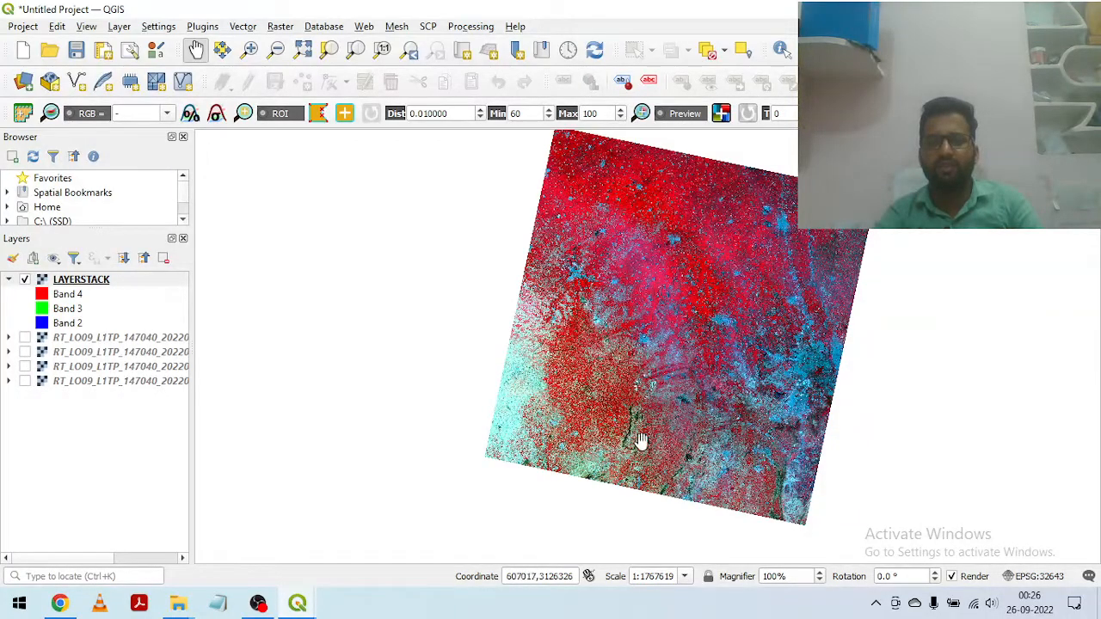
pyautogui.scroll(2, 625, 359)
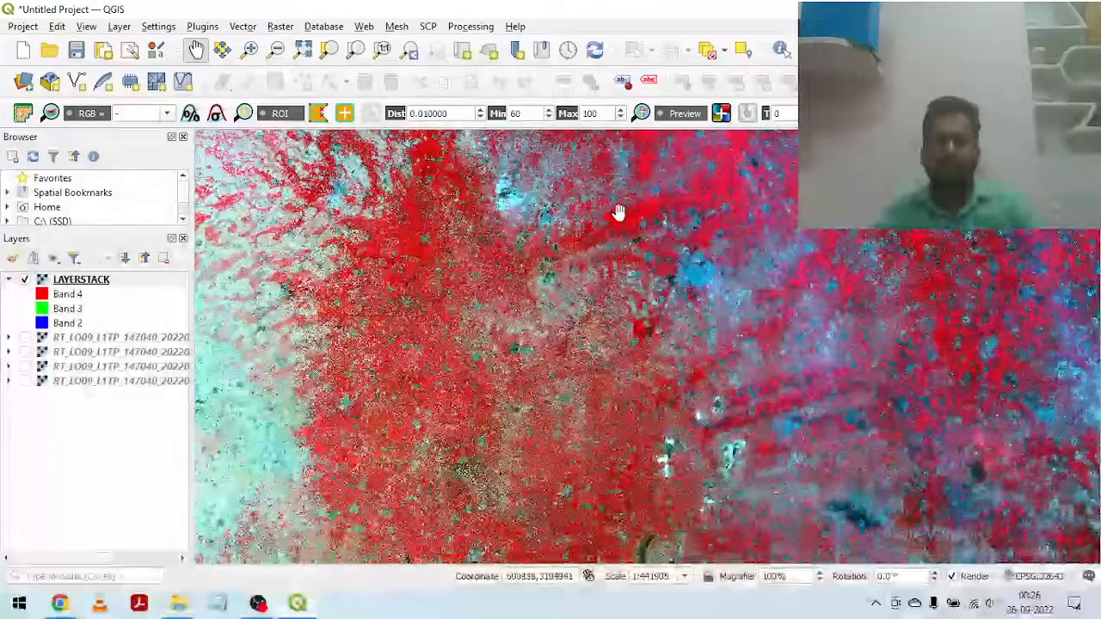
pyautogui.moveTo(619, 215); pyautogui.dragTo(605, 436)
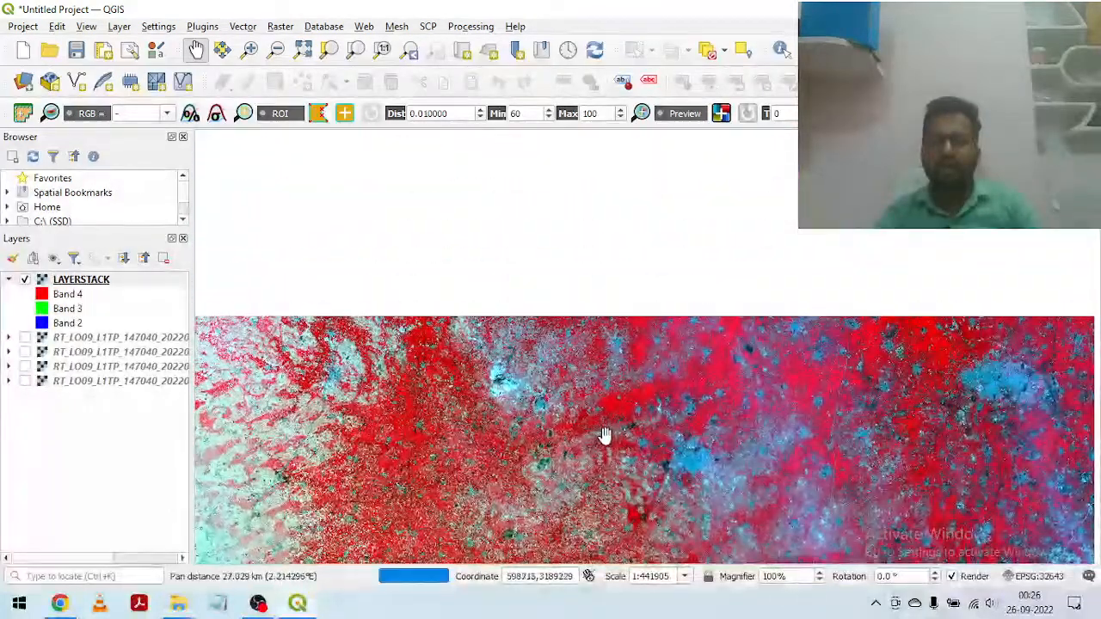
pyautogui.moveTo(852, 308); pyautogui.dragTo(883, 430)
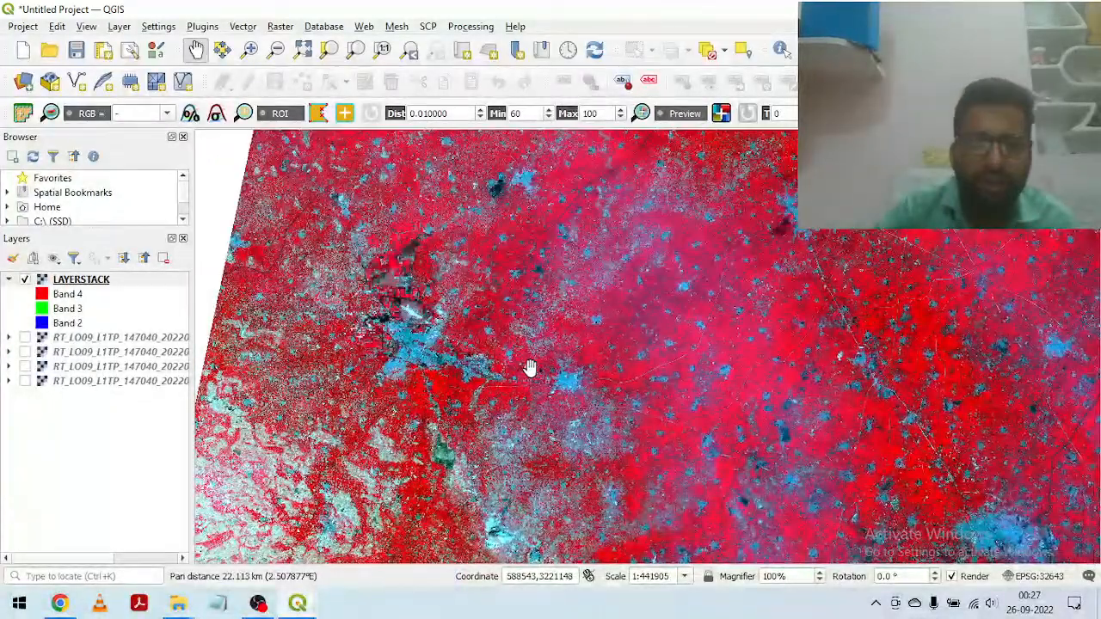
pyautogui.moveTo(599, 270); pyautogui.dragTo(553, 413)
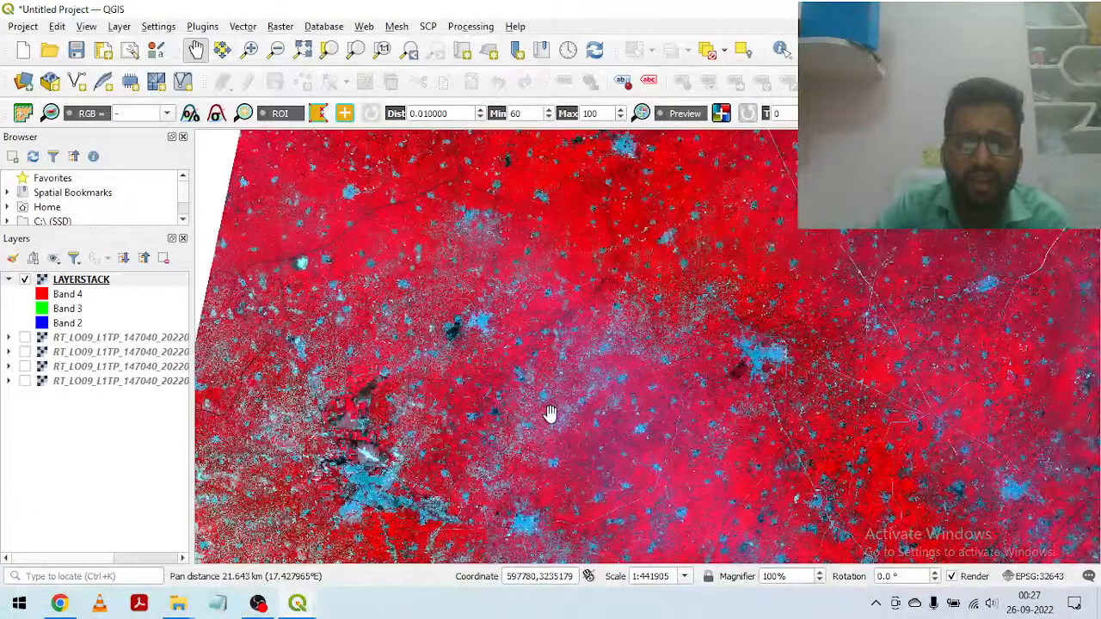
# Step: Survey the false-colour LAYERSTACK composite from the scene's northern edge down to its southwestern and southeastern parts
pyautogui.moveTo(583, 277); pyautogui.dragTo(577, 383)
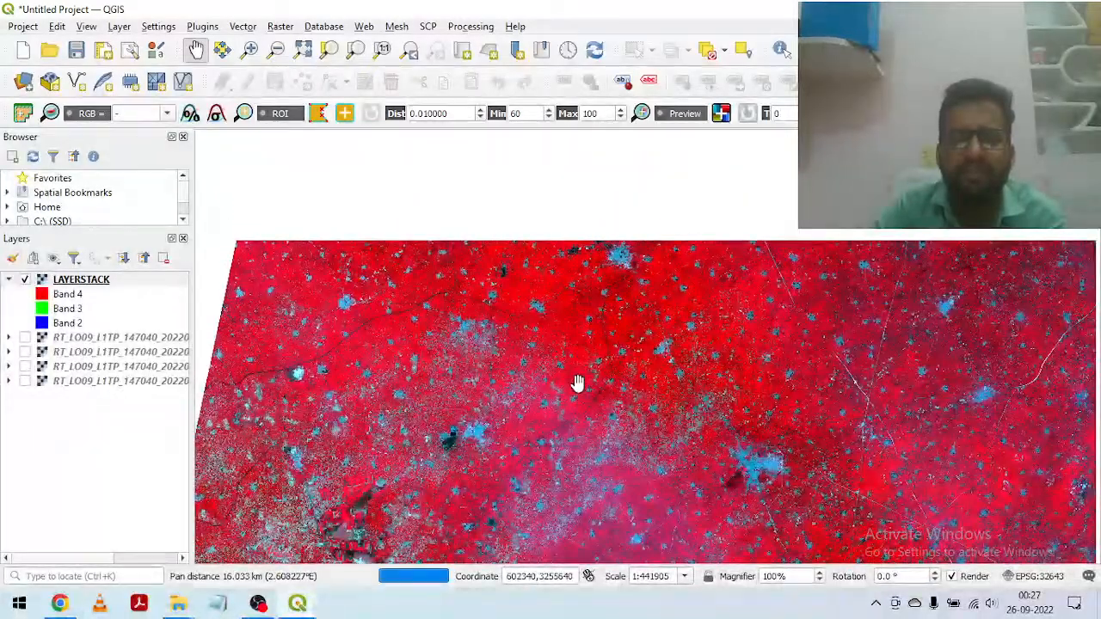
pyautogui.moveTo(571, 312); pyautogui.dragTo(698, 273)
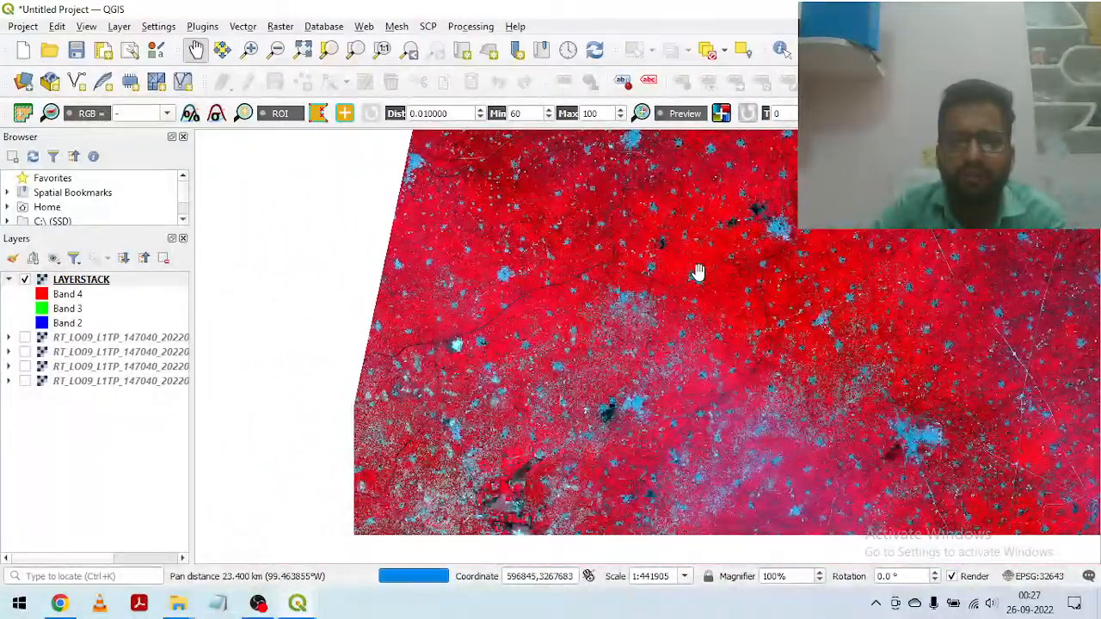
pyautogui.moveTo(600, 338); pyautogui.dragTo(577, 176)
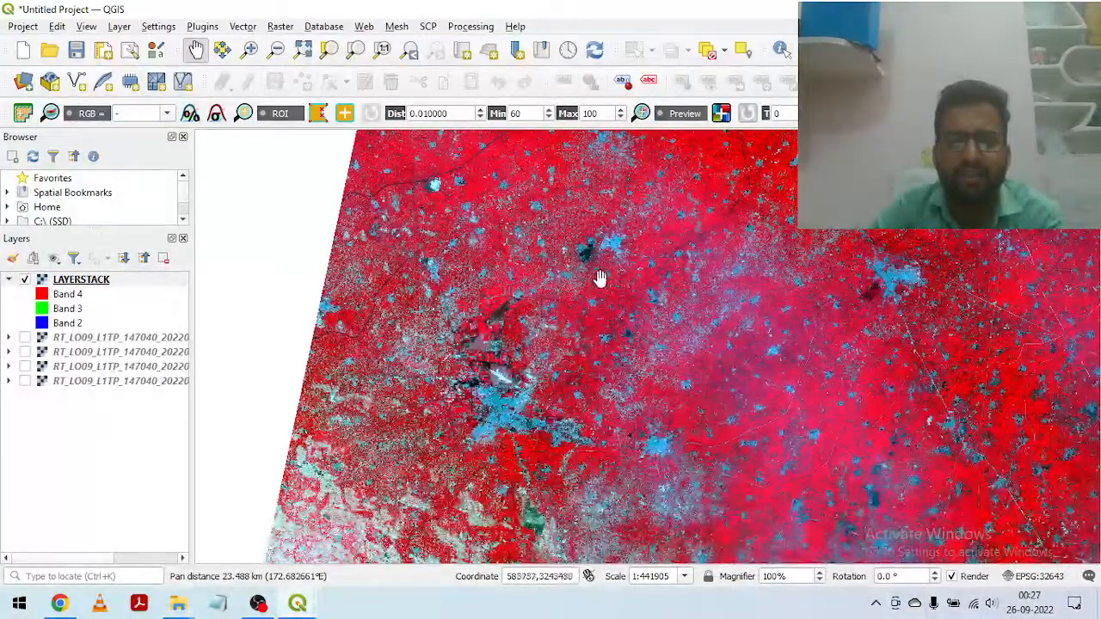
pyautogui.moveTo(638, 348); pyautogui.dragTo(556, 212)
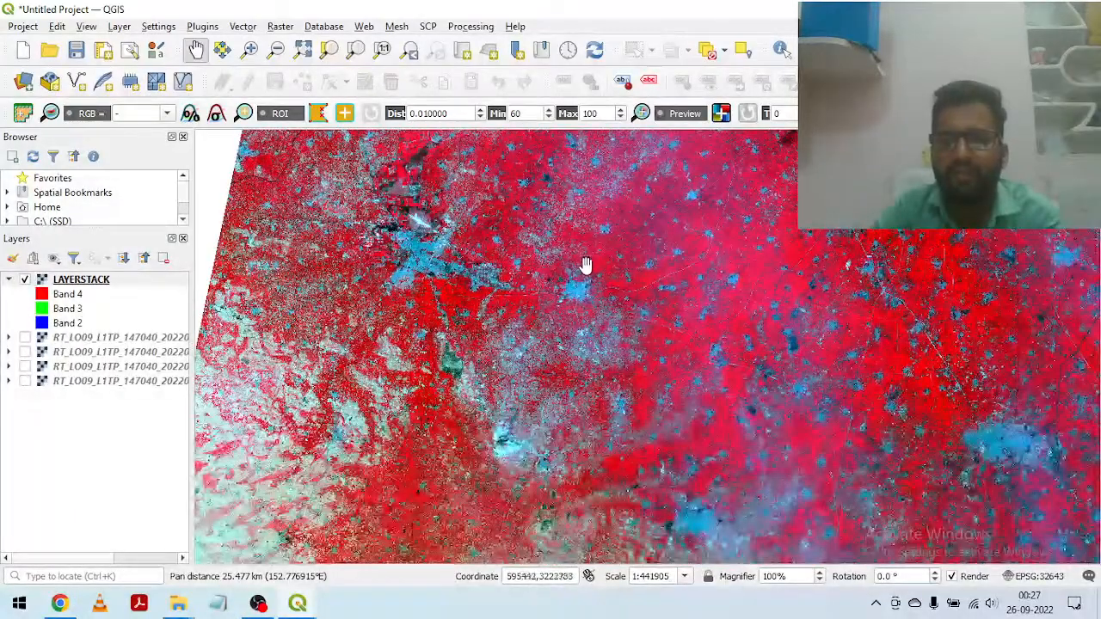
pyautogui.scroll(-1, 702, 345)
pyautogui.moveTo(820, 384); pyautogui.dragTo(656, 214)
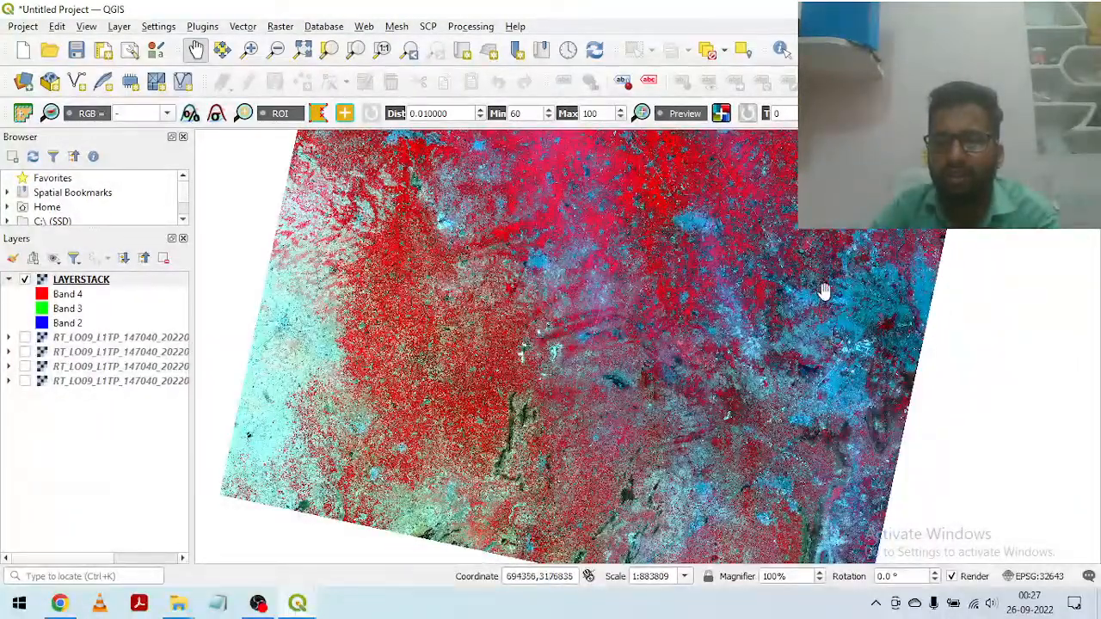
pyautogui.moveTo(934, 312); pyautogui.dragTo(809, 328)
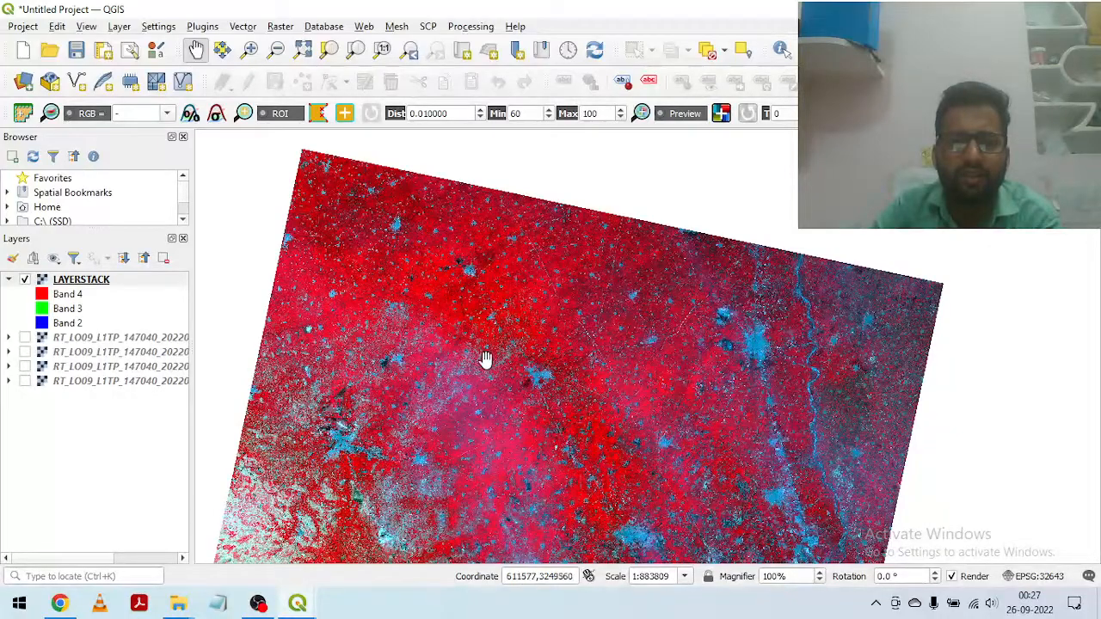
# Step: Examine the central city in the false-colour composite close up, including its built-up area, roads and adjacent dark patches
pyautogui.scroll(2, 470, 349)
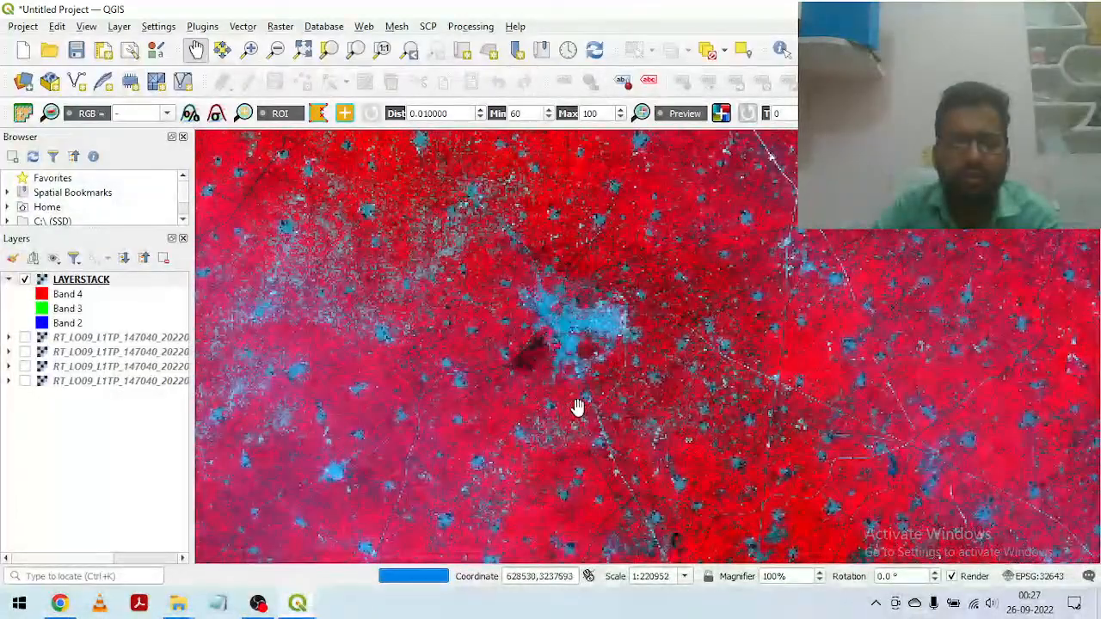
pyautogui.moveTo(421, 317); pyautogui.dragTo(443, 329)
pyautogui.scroll(2, 560, 346)
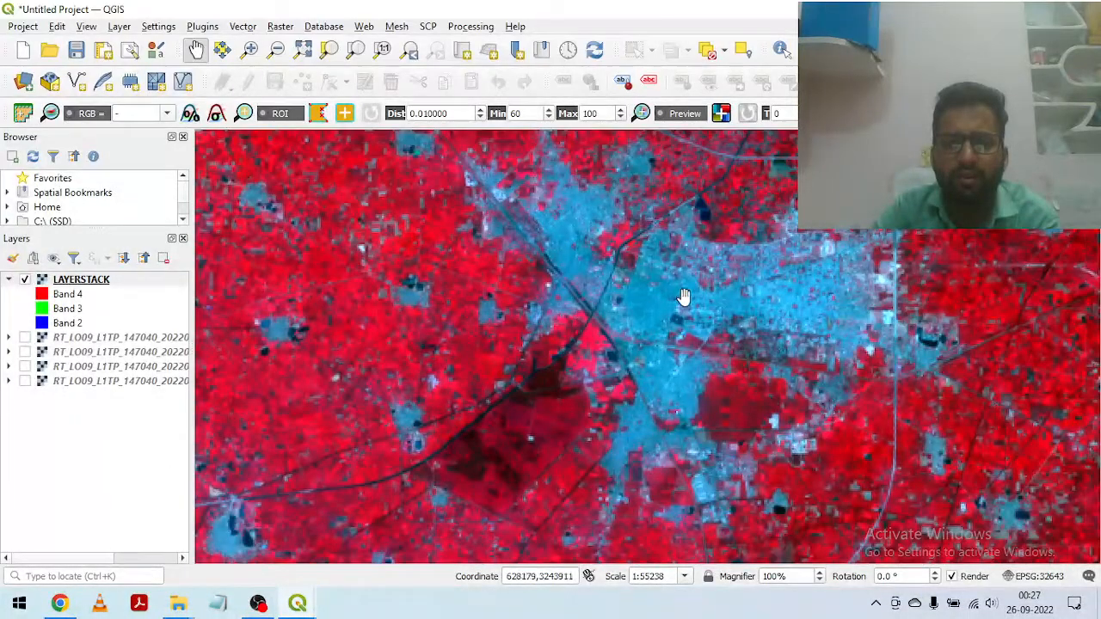
pyautogui.moveTo(647, 332); pyautogui.dragTo(651, 447)
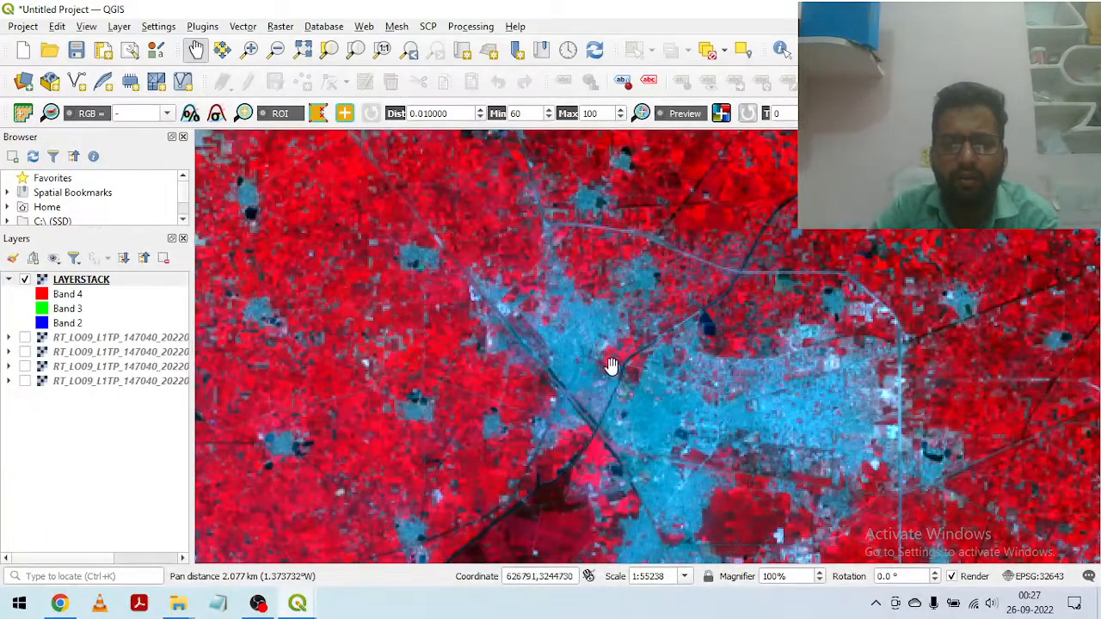
pyautogui.moveTo(629, 375); pyautogui.dragTo(605, 247)
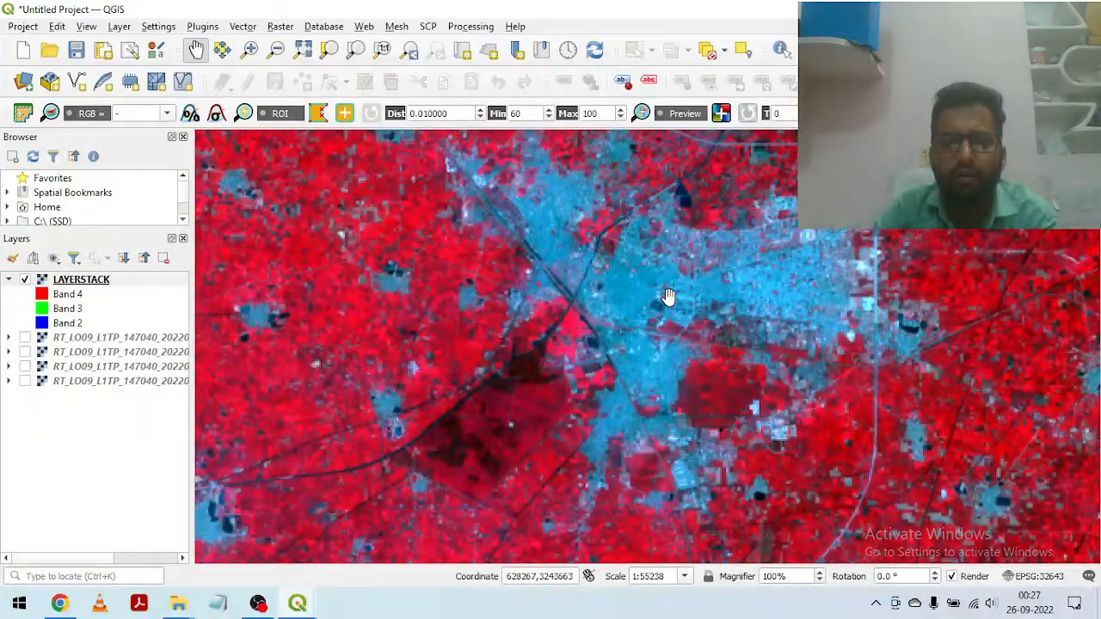
pyautogui.moveTo(486, 280); pyautogui.dragTo(567, 287)
pyautogui.scroll(-1, 573, 280)
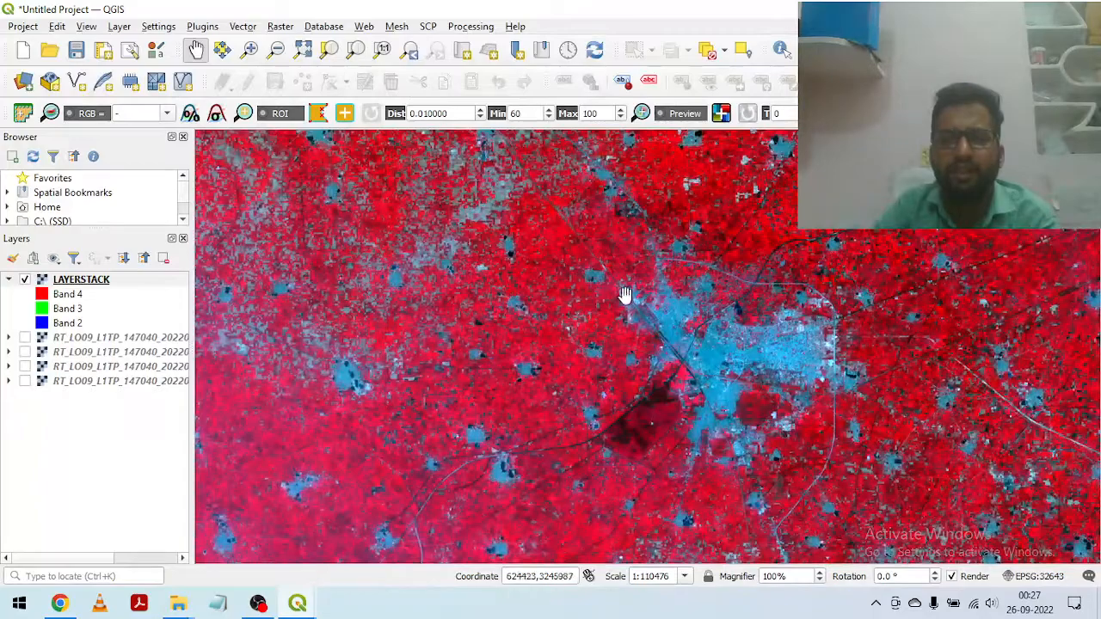
# Step: Compare the farmland and scattered settlements in the northern part of the false-colour composite at regional and close-up scales
pyautogui.scroll(-2, 720, 302)
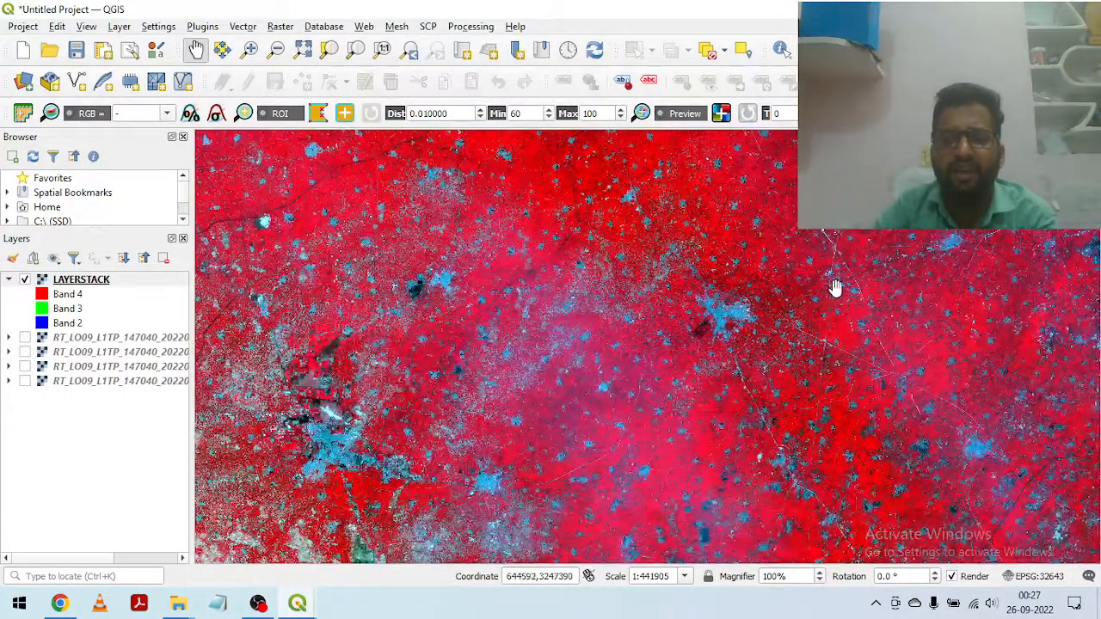
pyautogui.scroll(-2, 786, 300)
pyautogui.scroll(2, 765, 315)
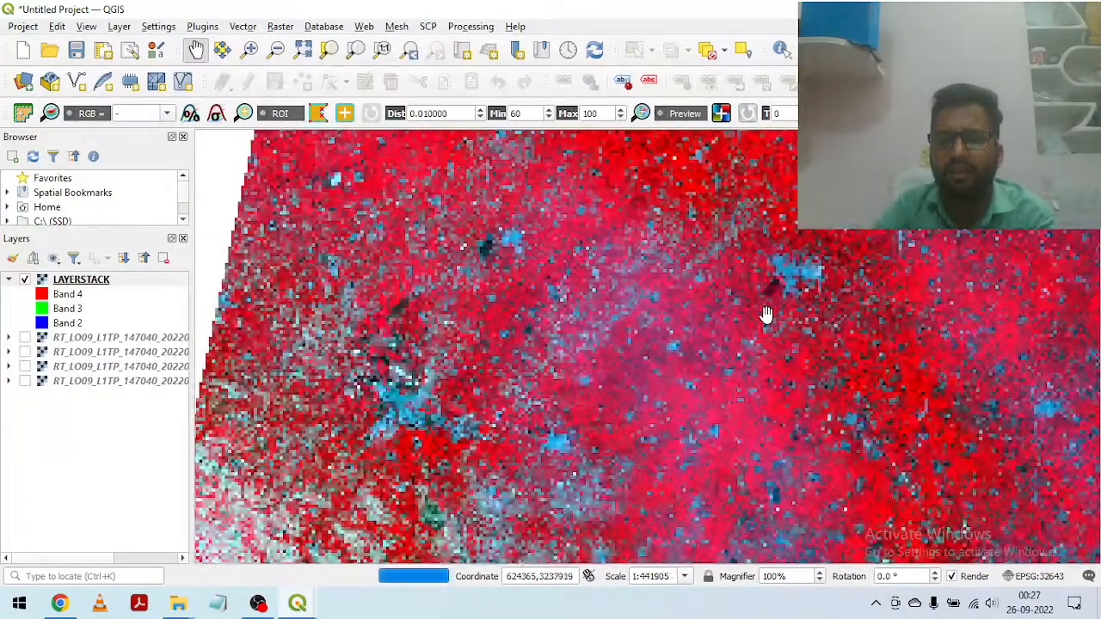
pyautogui.moveTo(867, 203); pyautogui.dragTo(842, 326)
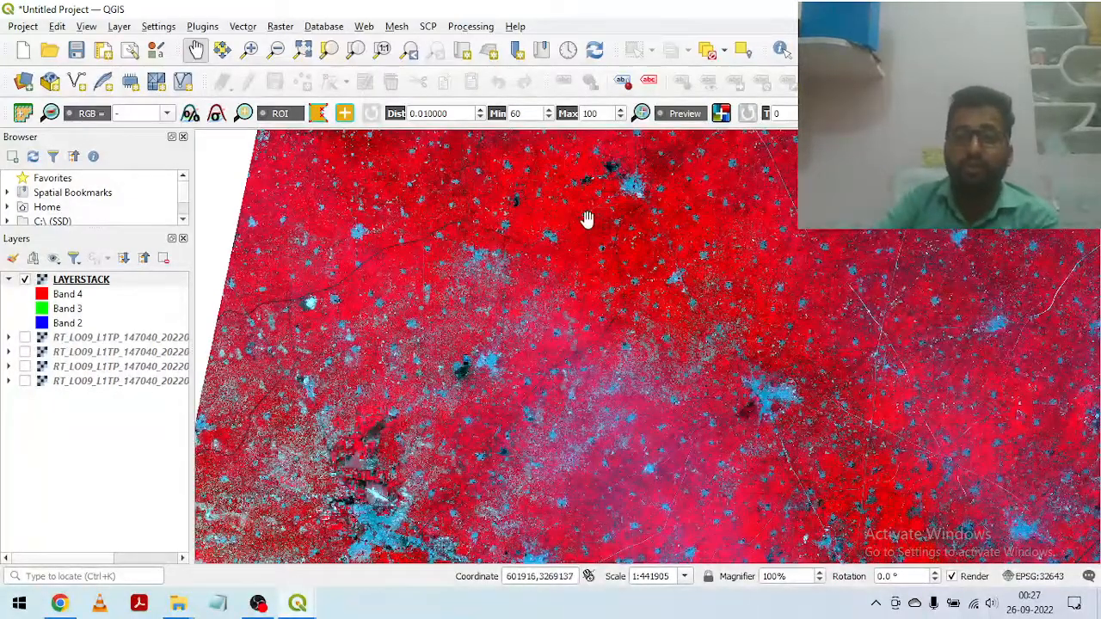
pyautogui.scroll(2, 597, 222)
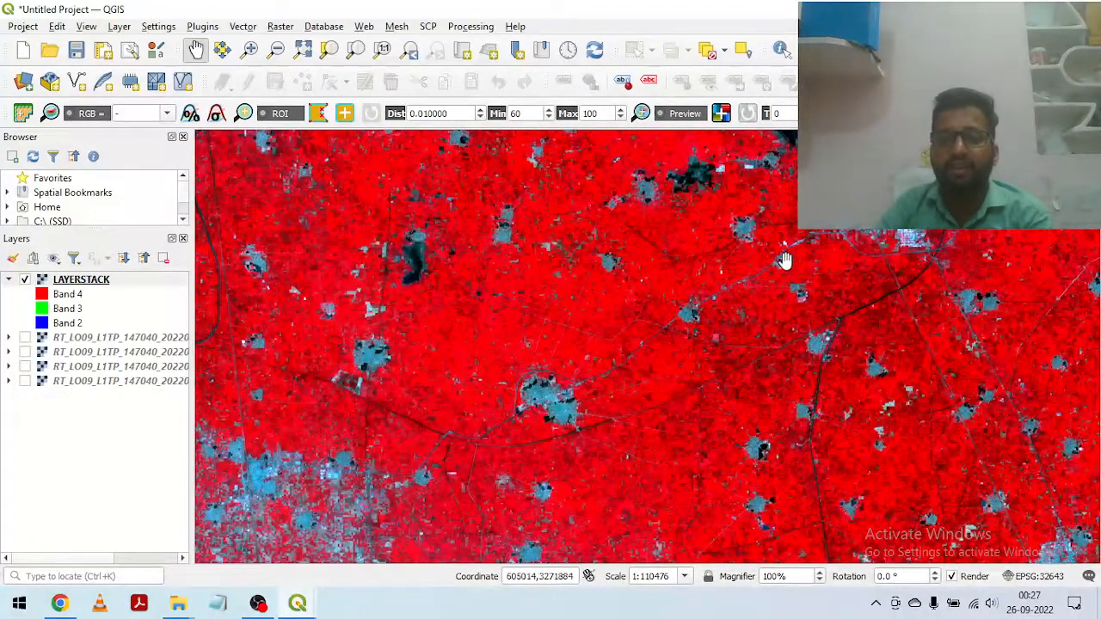
pyautogui.moveTo(818, 363); pyautogui.dragTo(555, 278)
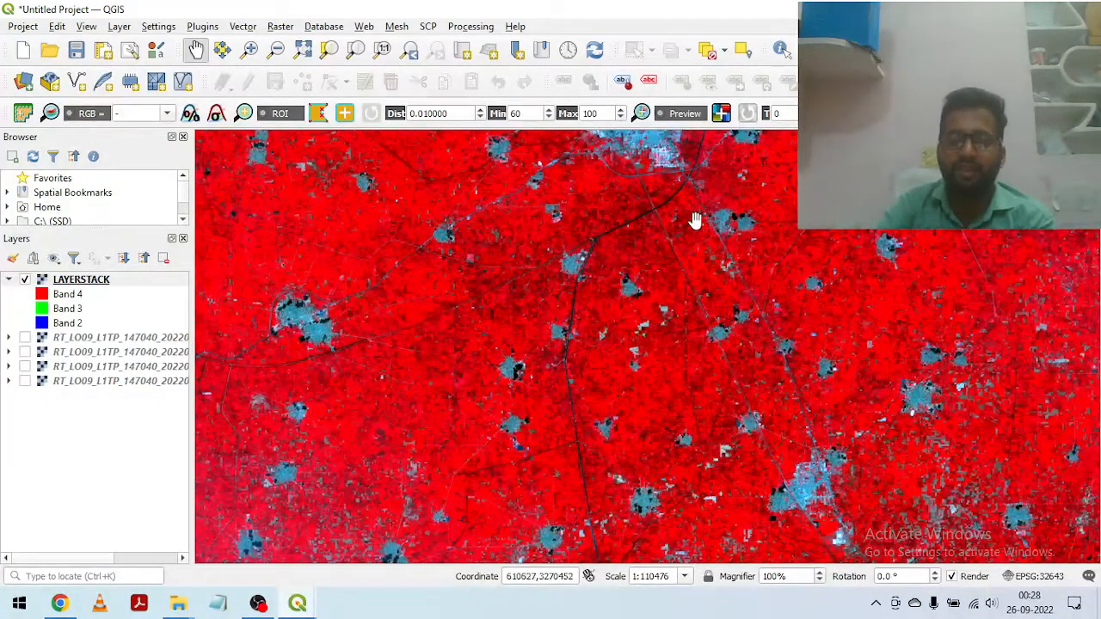
pyautogui.scroll(-1, 690, 301)
pyautogui.scroll(-1, 690, 299)
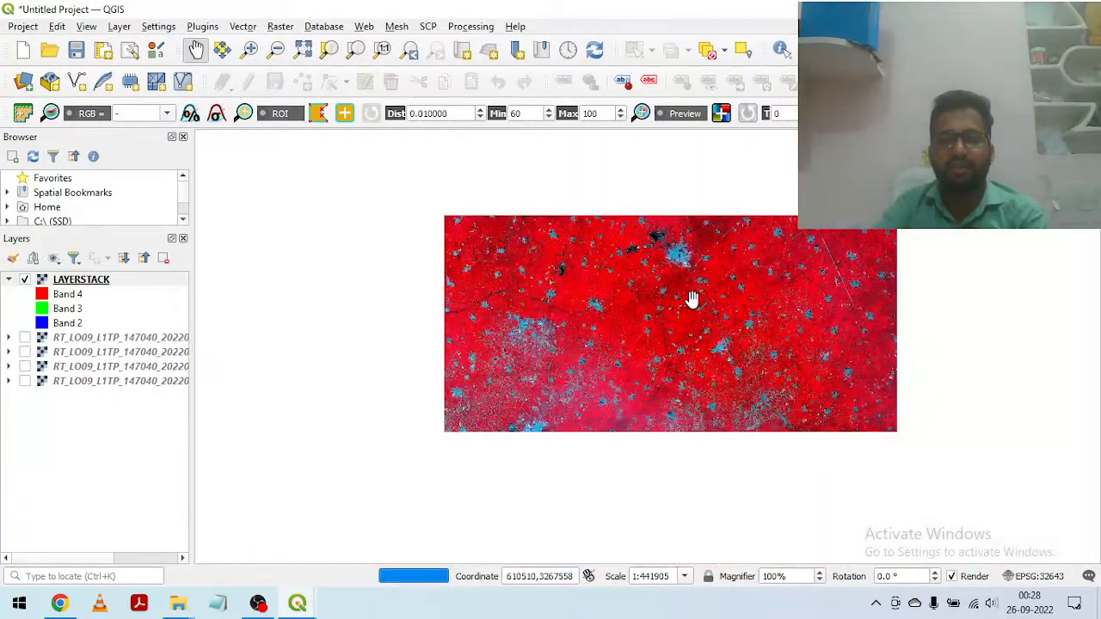
pyautogui.scroll(-1, 662, 408)
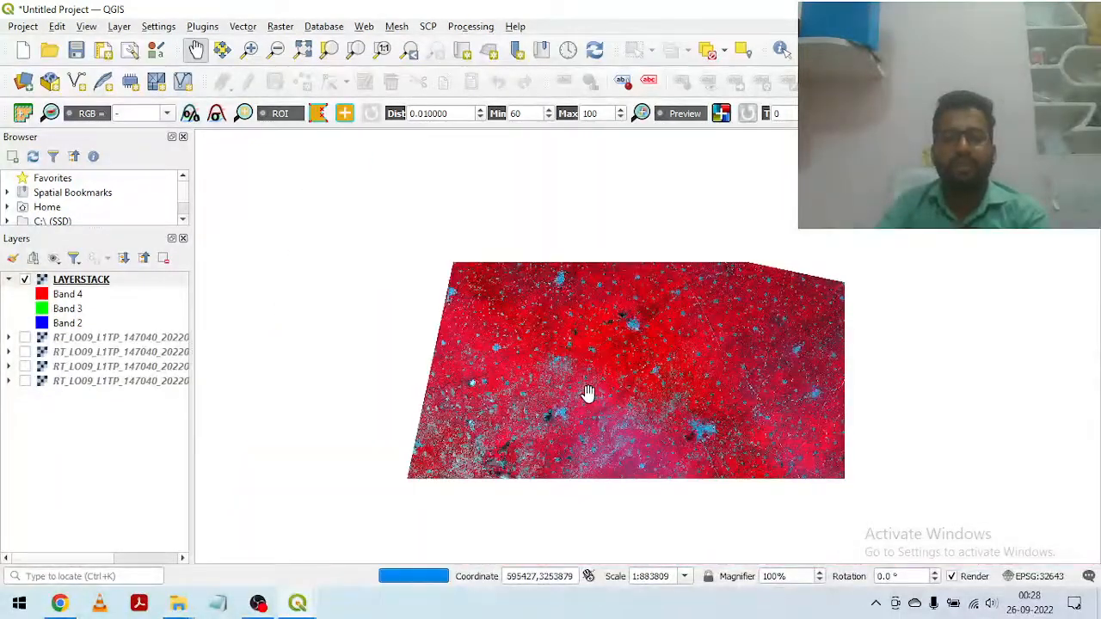
pyautogui.moveTo(651, 410); pyautogui.dragTo(604, 306)
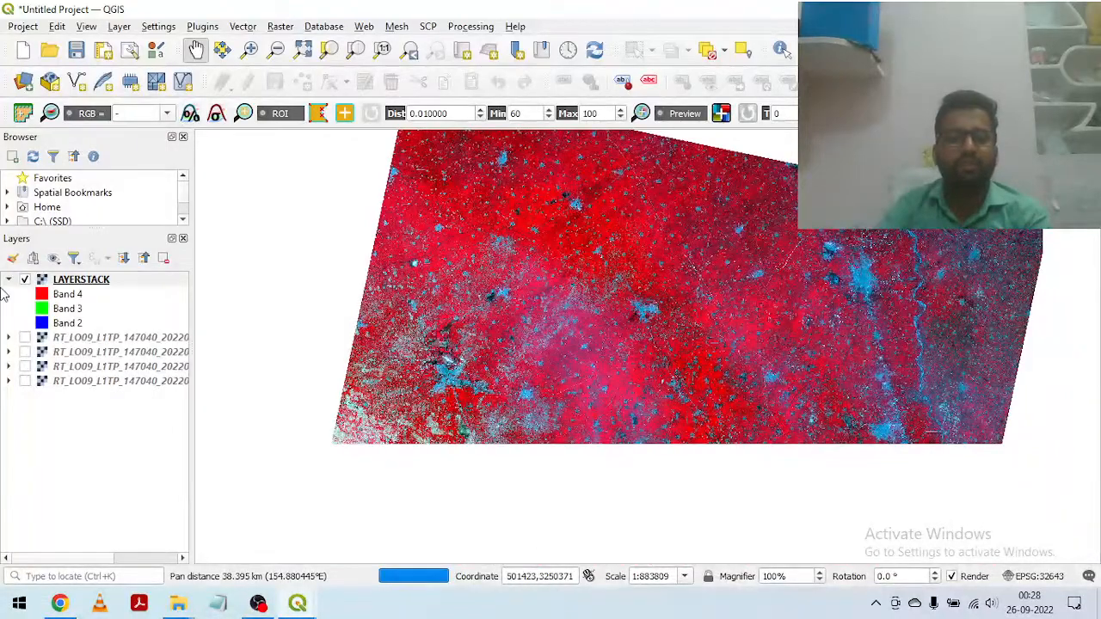
# Step: Open the LAYERSTACK layer's symbology properties and assign Band 3 to the red channel
pyautogui.rightClick(96, 283)
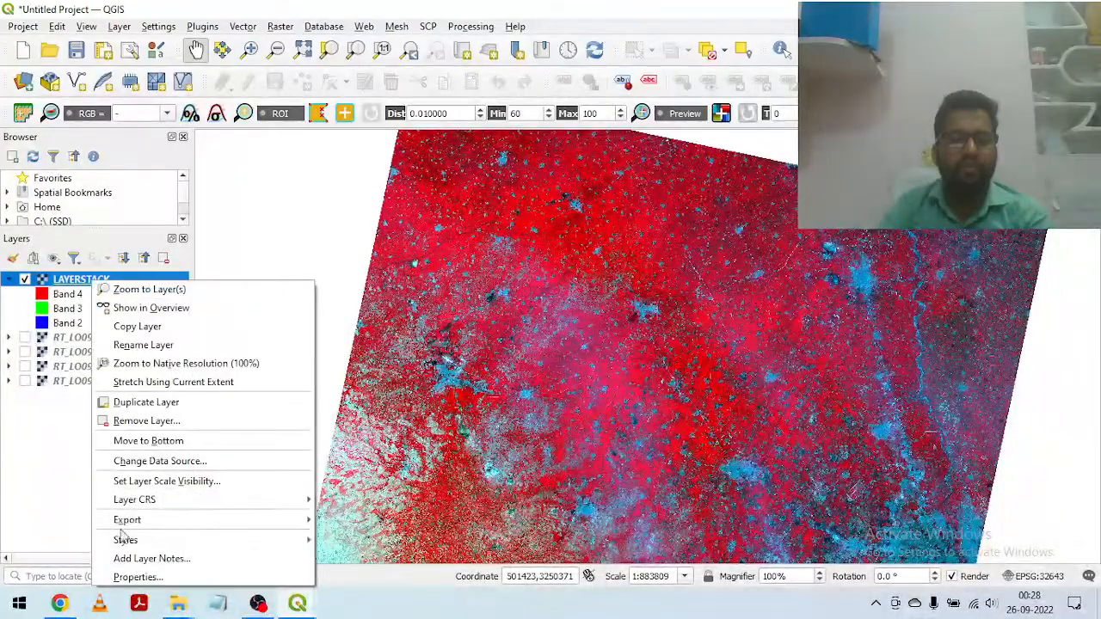
pyautogui.click(138, 577)
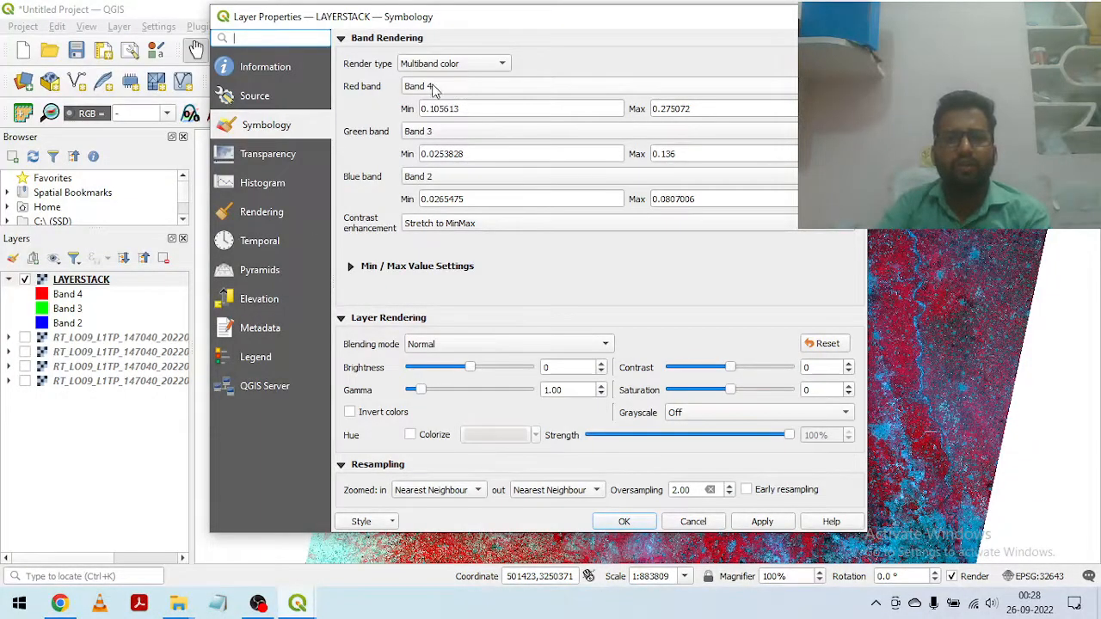
pyautogui.click(434, 89)
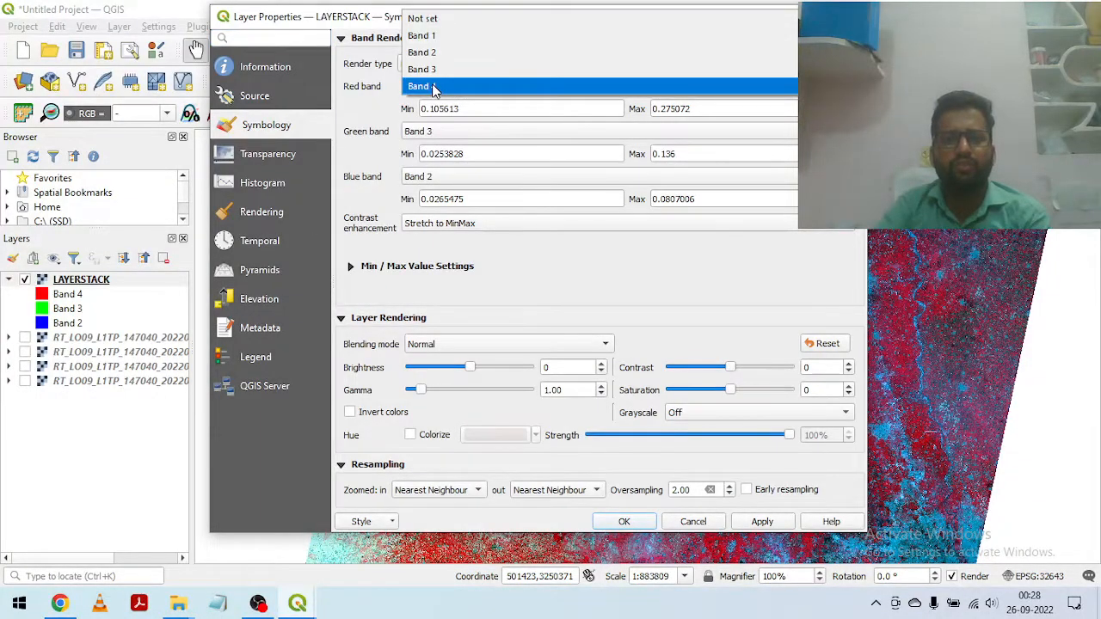
pyautogui.click(437, 68)
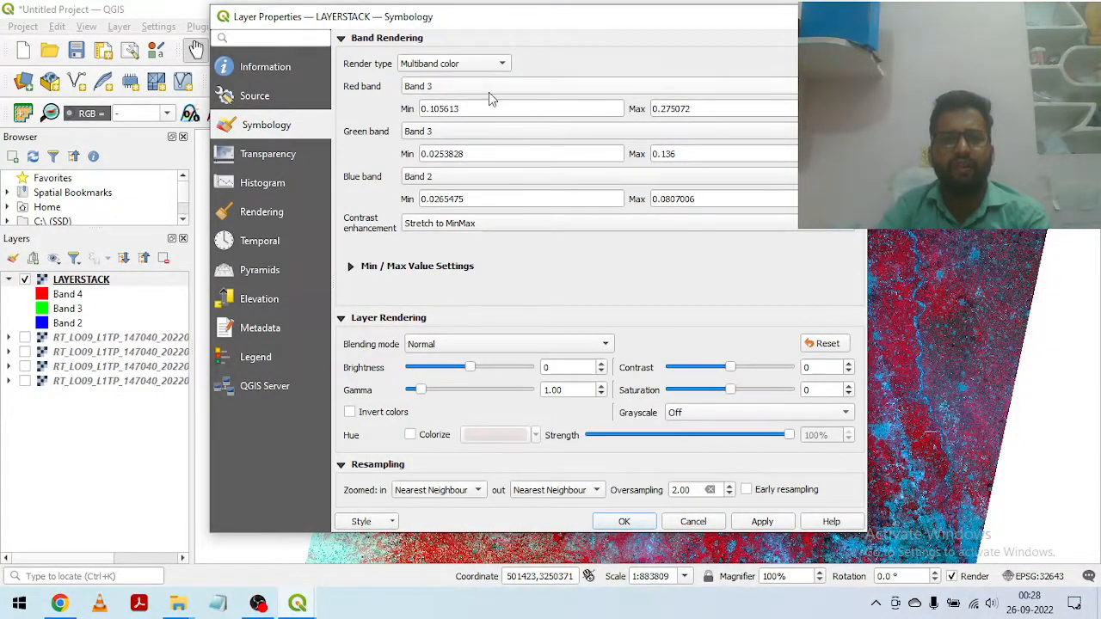
# Step: Assign Band 2 to green and Band 1 to blue for the LAYERSTACK layer, and apply the natural-colour combination
pyautogui.click(445, 133)
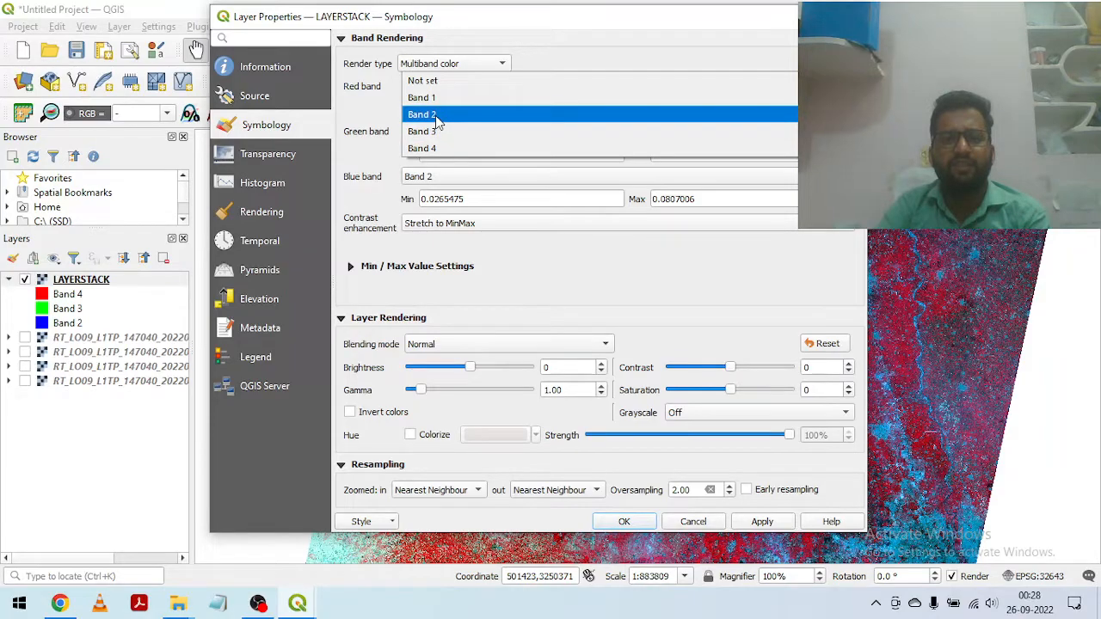
pyautogui.click(437, 117)
pyautogui.click(459, 183)
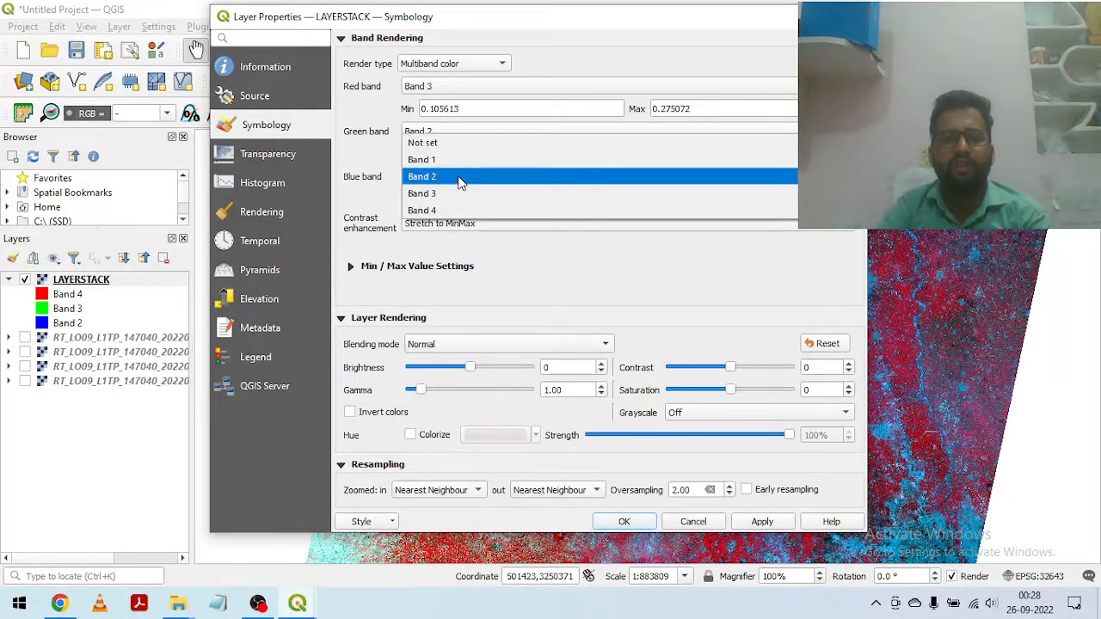
pyautogui.click(437, 162)
pyautogui.click(762, 522)
pyautogui.click(624, 522)
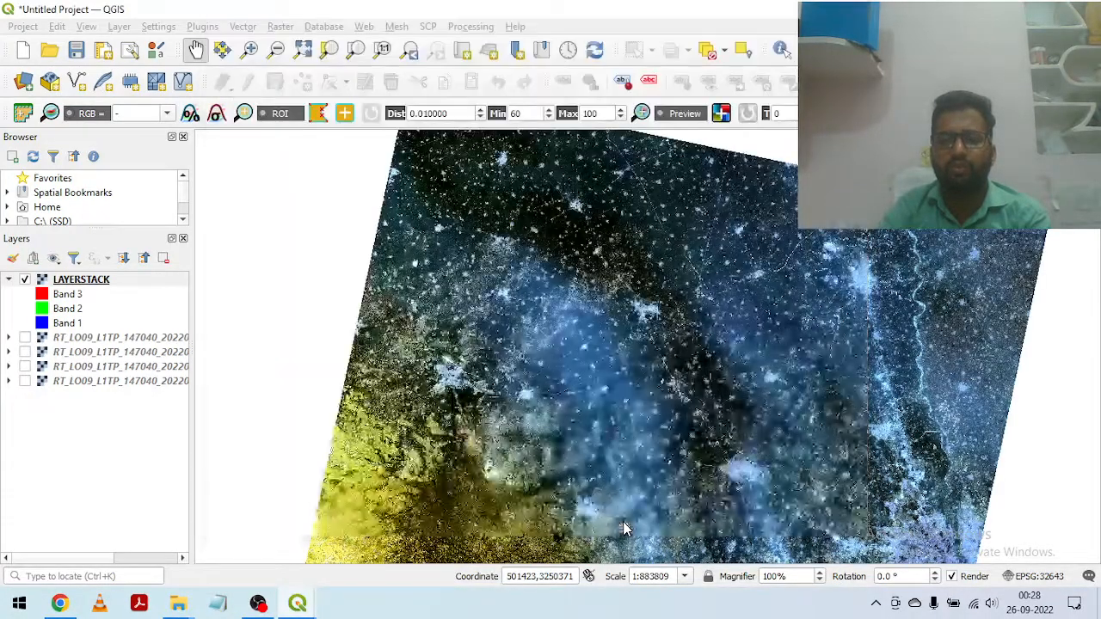
# Step: Inspect the natural-colour composite around the western city, its nearby villages and the rectangular ponds beside it
pyautogui.scroll(1, 484, 385)
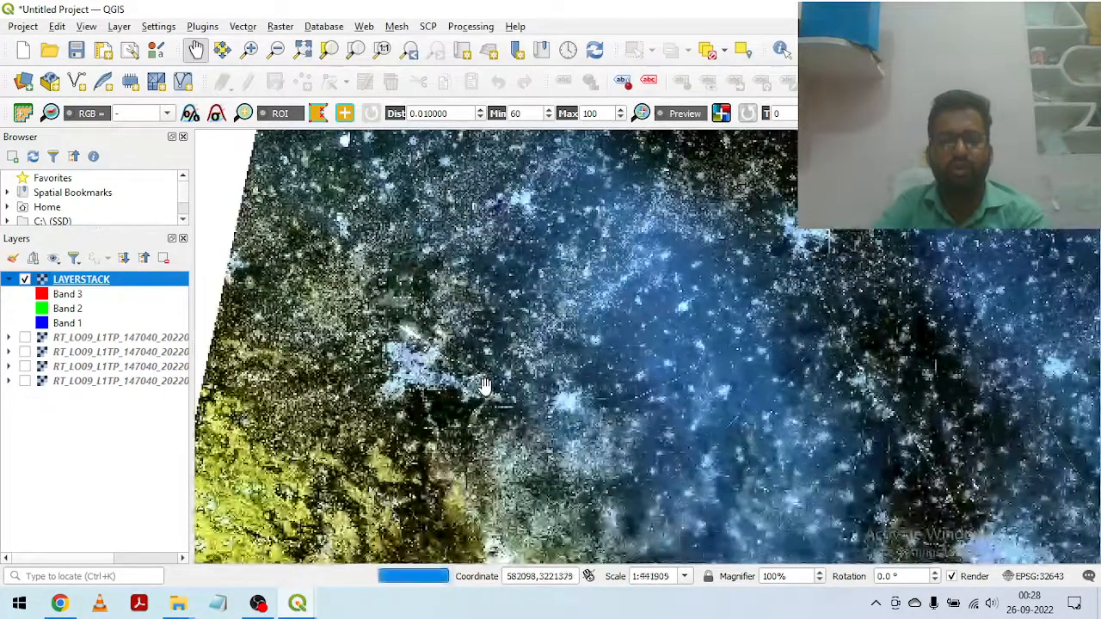
pyautogui.scroll(3, 484, 385)
pyautogui.moveTo(489, 251); pyautogui.dragTo(543, 401)
pyautogui.moveTo(697, 239); pyautogui.dragTo(697, 381)
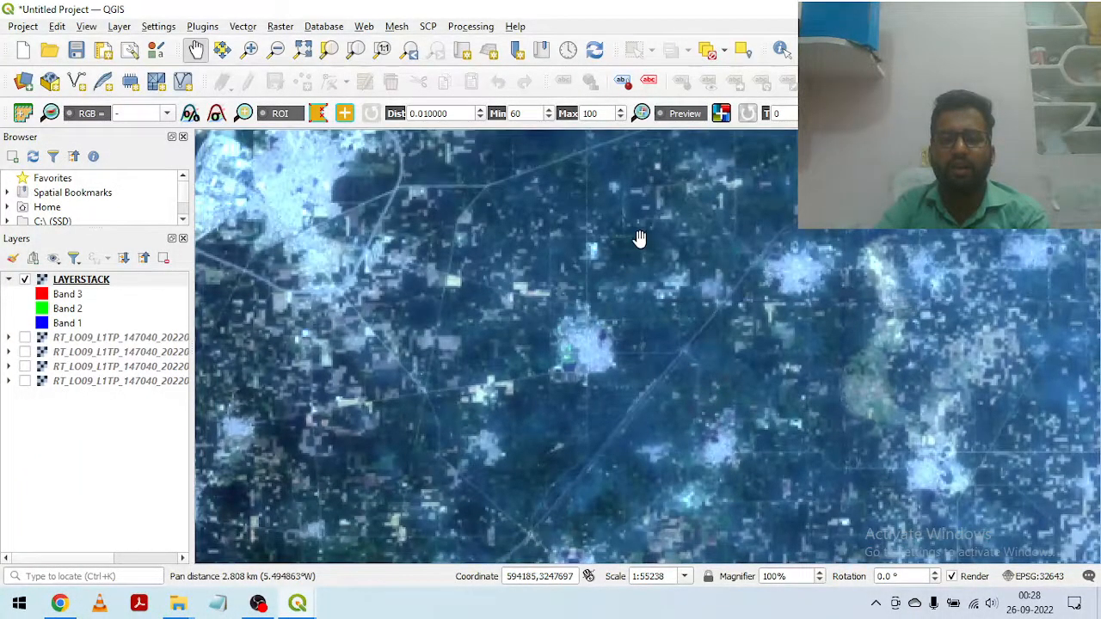
pyautogui.moveTo(638, 238); pyautogui.dragTo(798, 329)
pyautogui.moveTo(400, 337); pyautogui.dragTo(662, 400)
pyautogui.scroll(1, 465, 379)
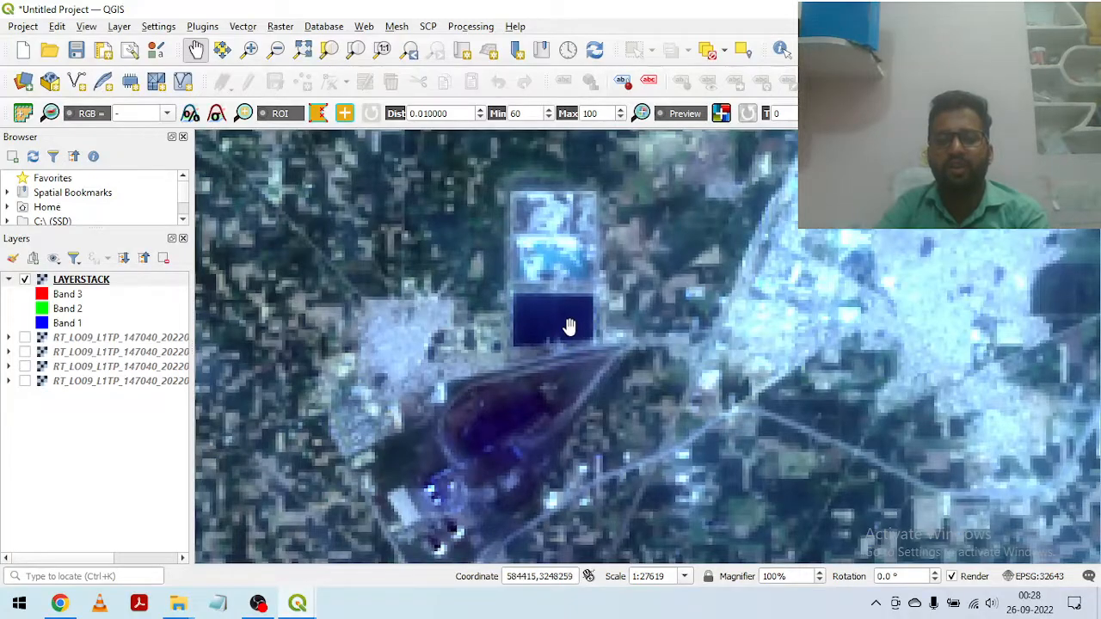
pyautogui.scroll(-1, 567, 327)
# Step: Examine the settlements, roads and fields north and northeast of the ponds in the natural-colour composite
pyautogui.moveTo(751, 308); pyautogui.dragTo(569, 467)
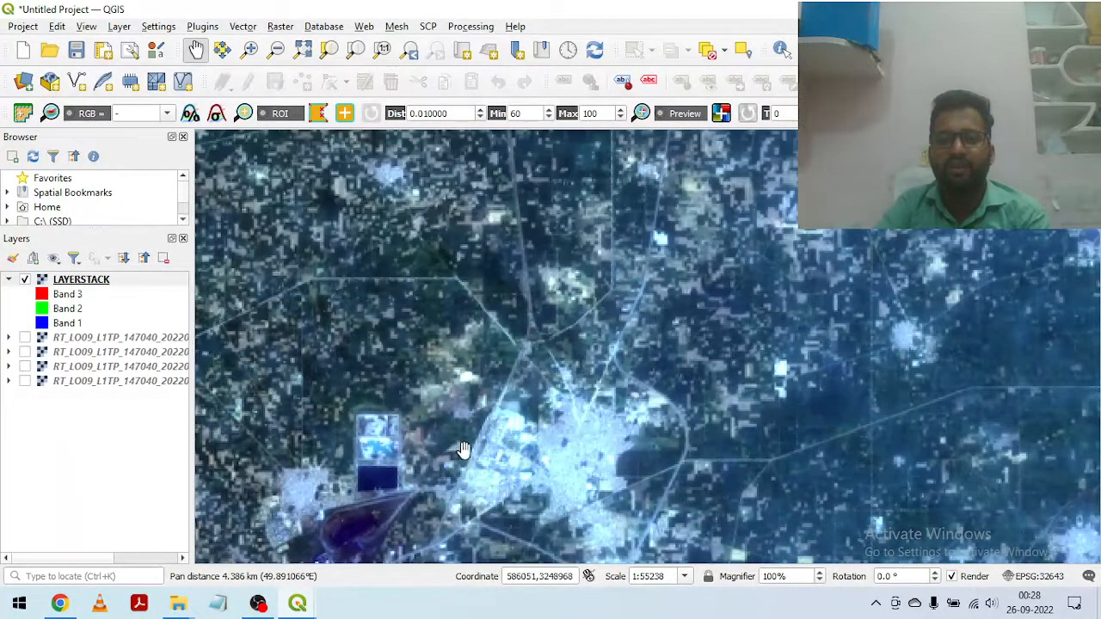
pyautogui.moveTo(572, 305); pyautogui.dragTo(505, 426)
pyautogui.moveTo(704, 288); pyautogui.dragTo(622, 341)
pyautogui.moveTo(703, 344); pyautogui.dragTo(397, 462)
pyautogui.scroll(-1, 592, 344)
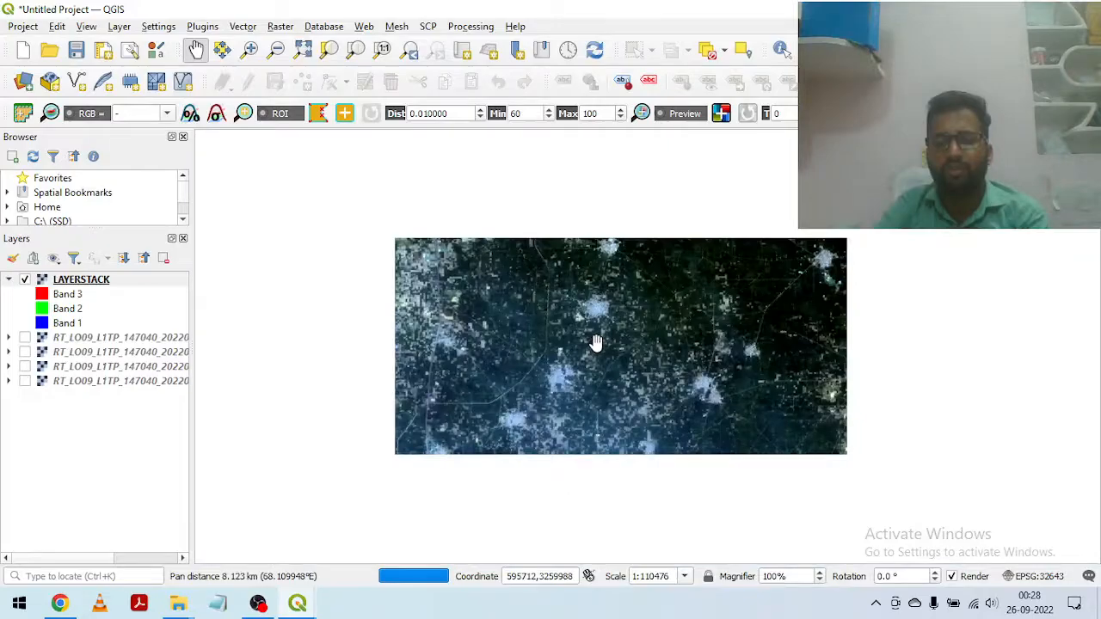
pyautogui.scroll(-1, 661, 305)
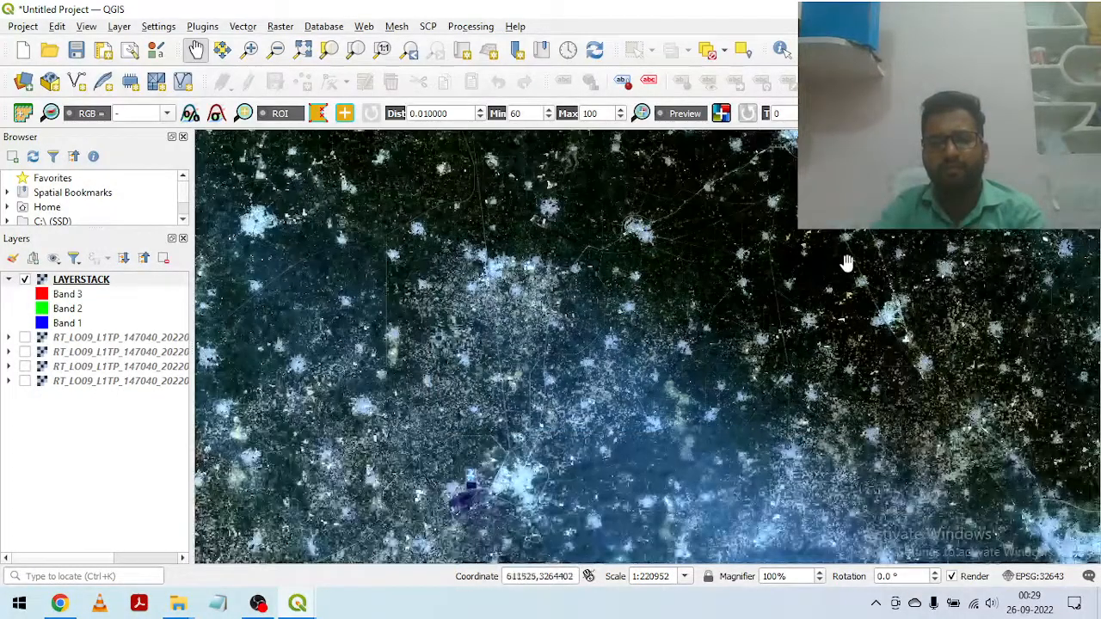
pyautogui.moveTo(845, 258); pyautogui.dragTo(597, 388)
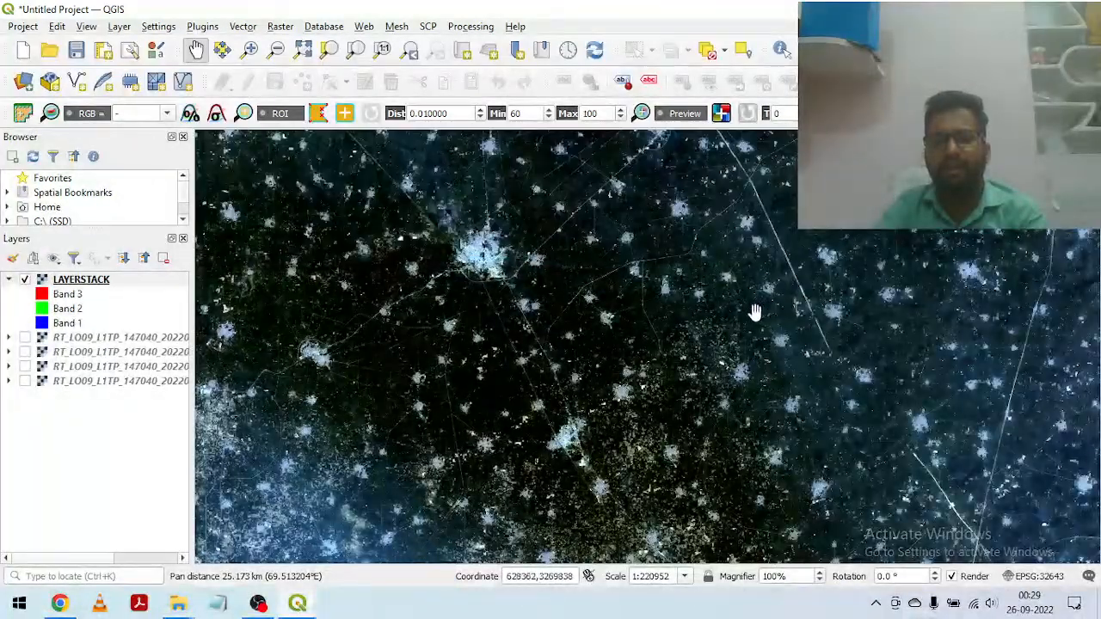
pyautogui.moveTo(486, 288); pyautogui.dragTo(593, 395)
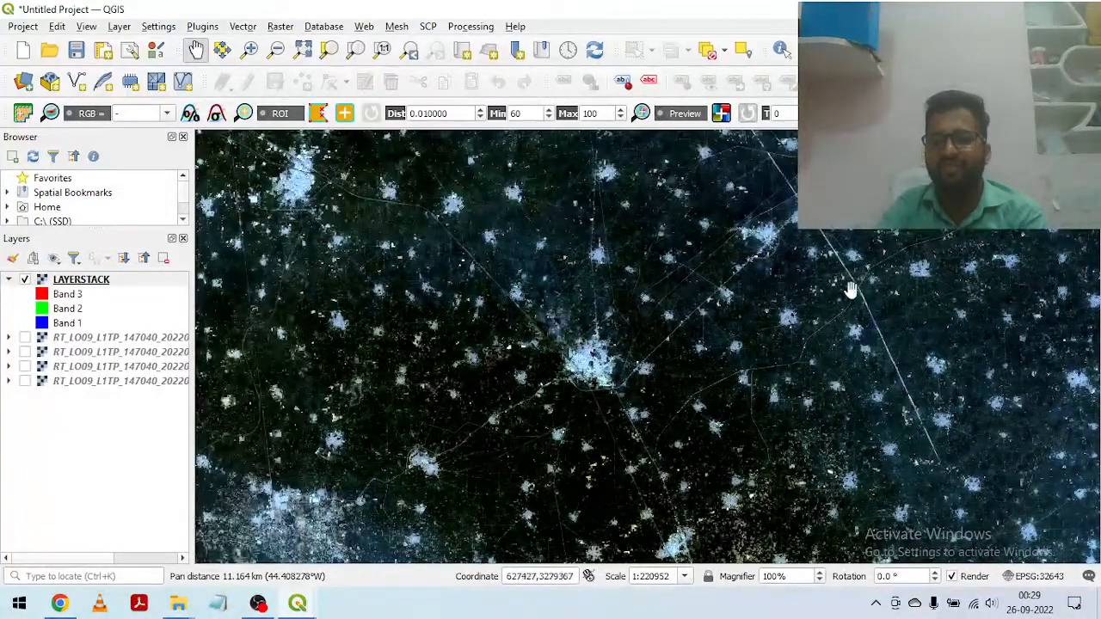
pyautogui.moveTo(304, 263); pyautogui.dragTo(648, 262)
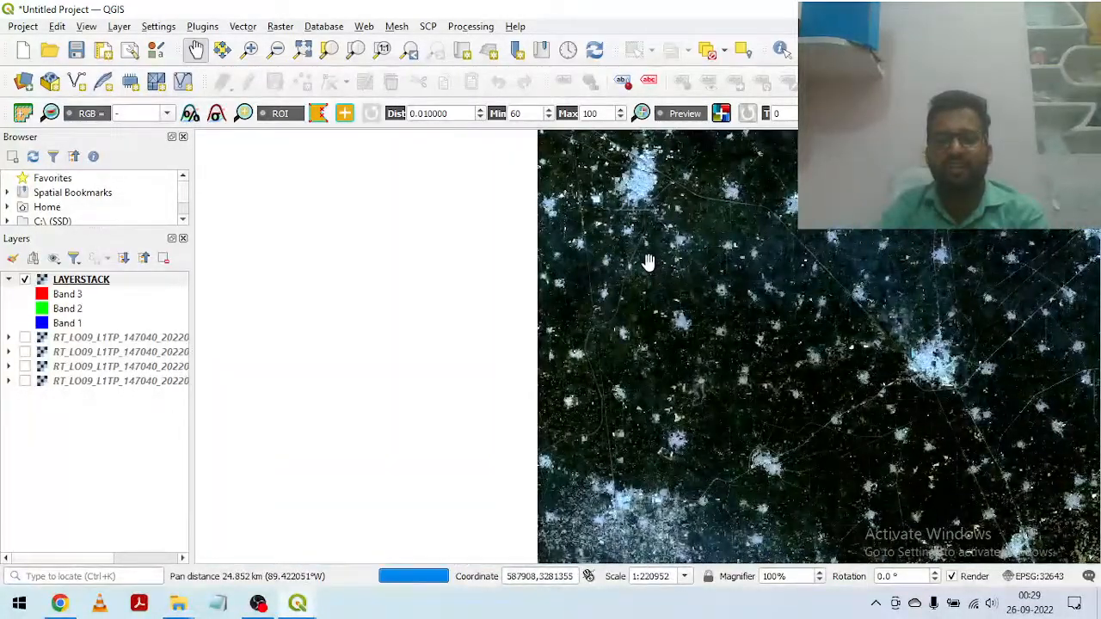
# Step: Survey the natural-colour composite from its western settlements across the southern part of the scene toward the large city in the southeast
pyautogui.moveTo(510, 513); pyautogui.dragTo(757, 424)
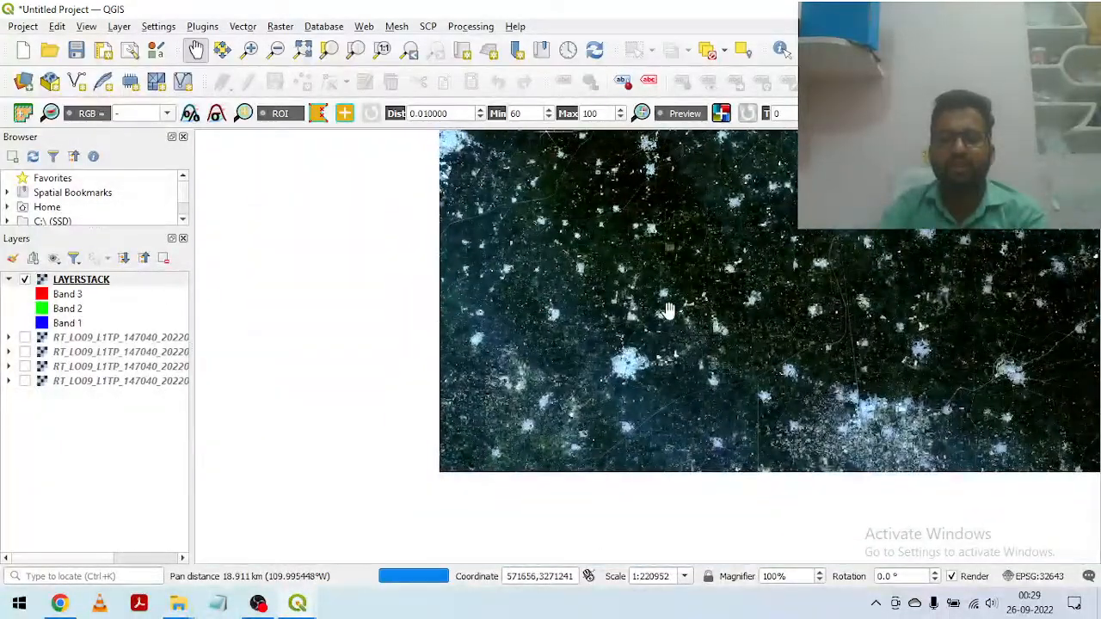
pyautogui.moveTo(741, 461); pyautogui.dragTo(680, 295)
pyautogui.moveTo(681, 396); pyautogui.dragTo(622, 235)
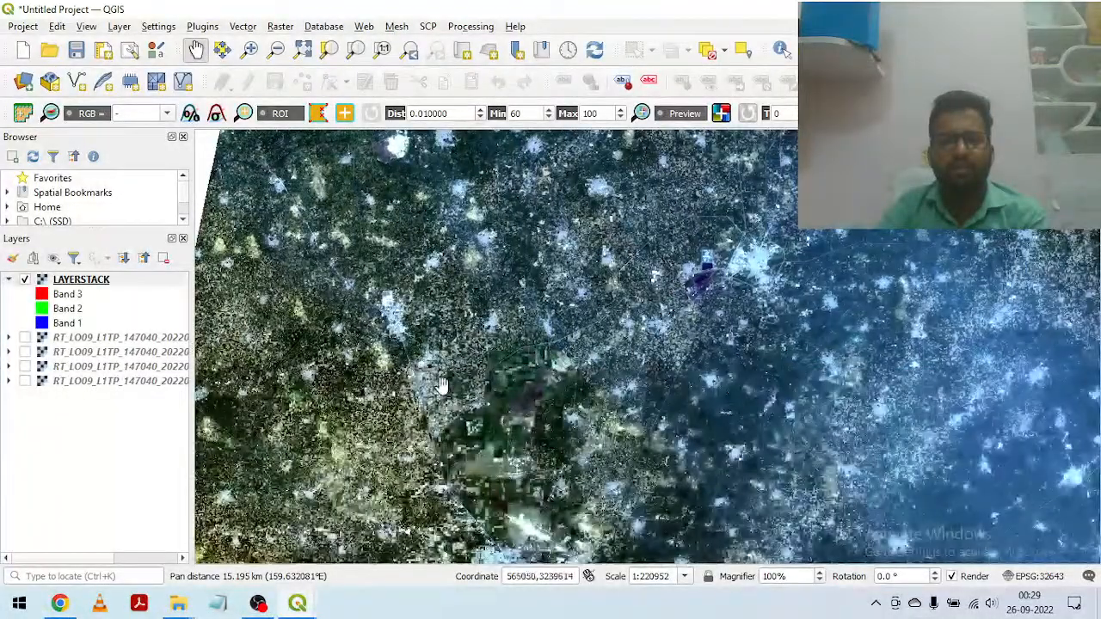
pyautogui.moveTo(1014, 424); pyautogui.dragTo(570, 268)
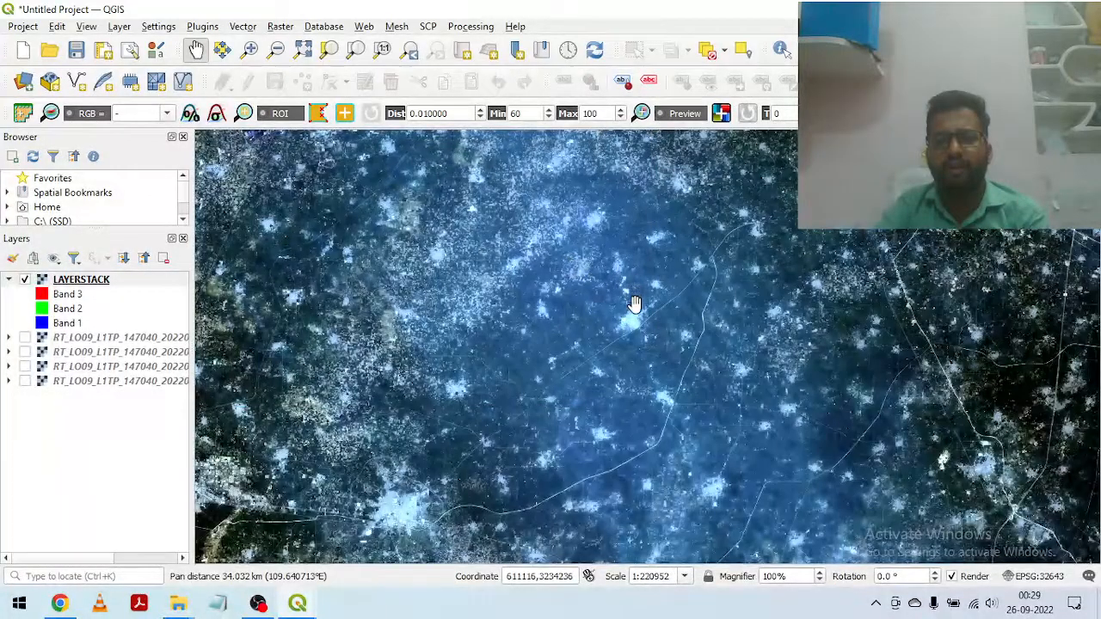
pyautogui.moveTo(852, 404); pyautogui.dragTo(466, 238)
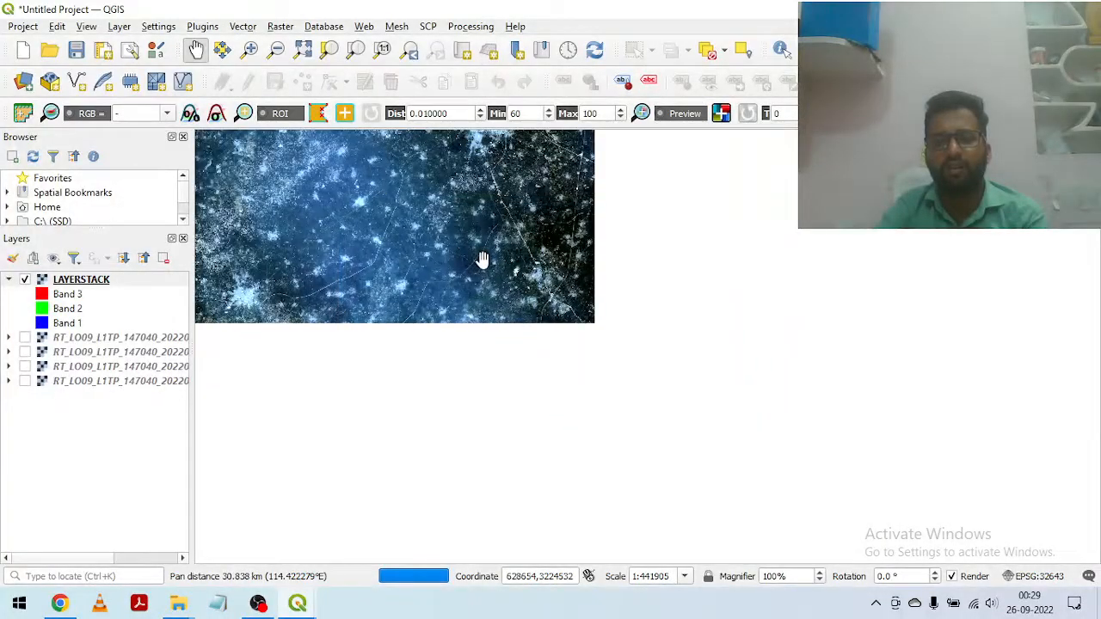
pyautogui.scroll(-1, 658, 360)
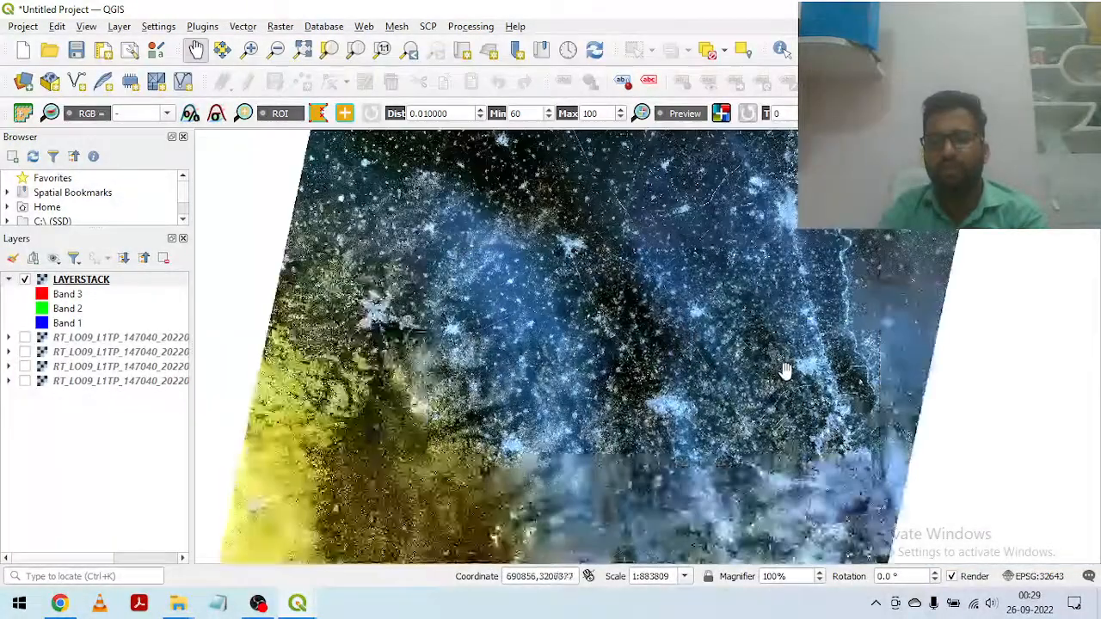
pyautogui.moveTo(792, 456); pyautogui.dragTo(694, 338)
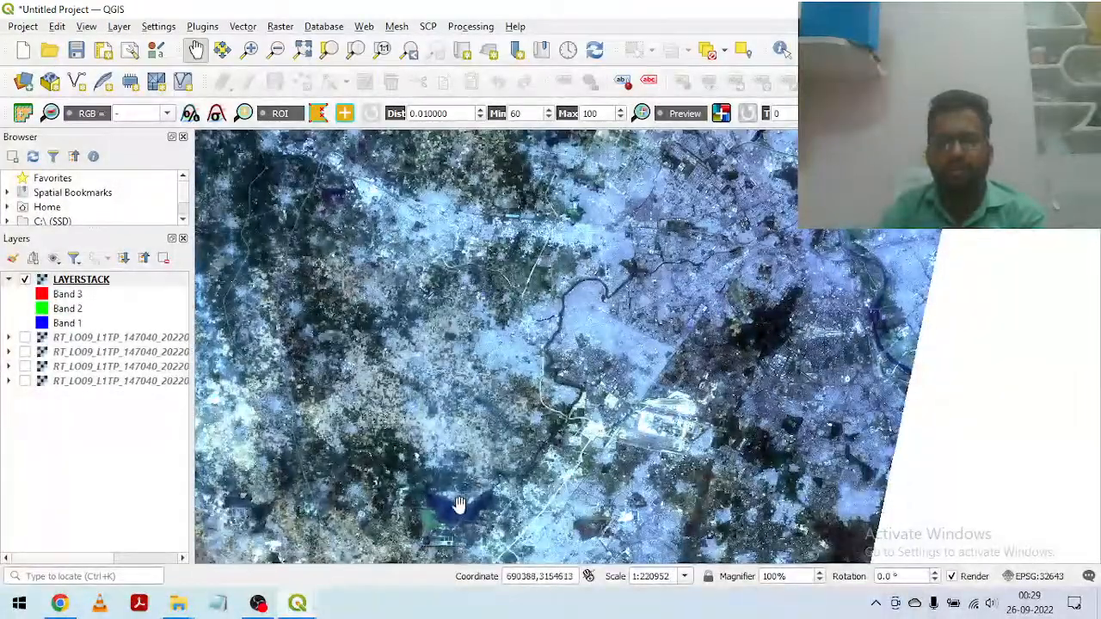
# Step: Examine the large southeastern city in the natural-colour composite, including its dark forested ridge, central avenue and the river along its eastern side
pyautogui.scroll(1, 641, 355)
pyautogui.moveTo(855, 199); pyautogui.dragTo(612, 368)
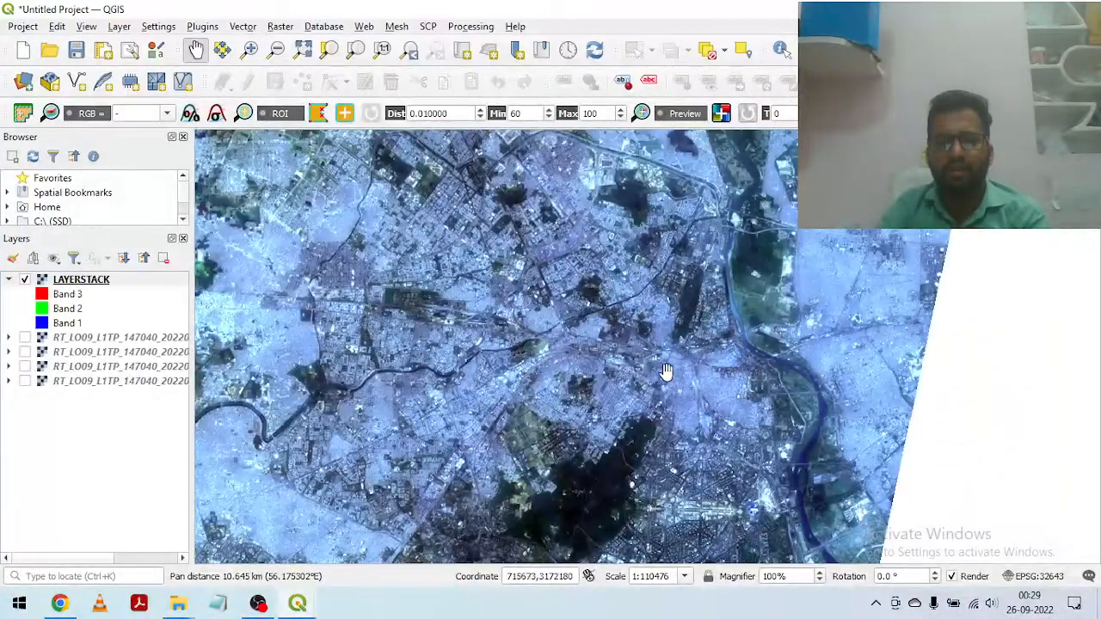
pyautogui.moveTo(782, 379); pyautogui.dragTo(689, 303)
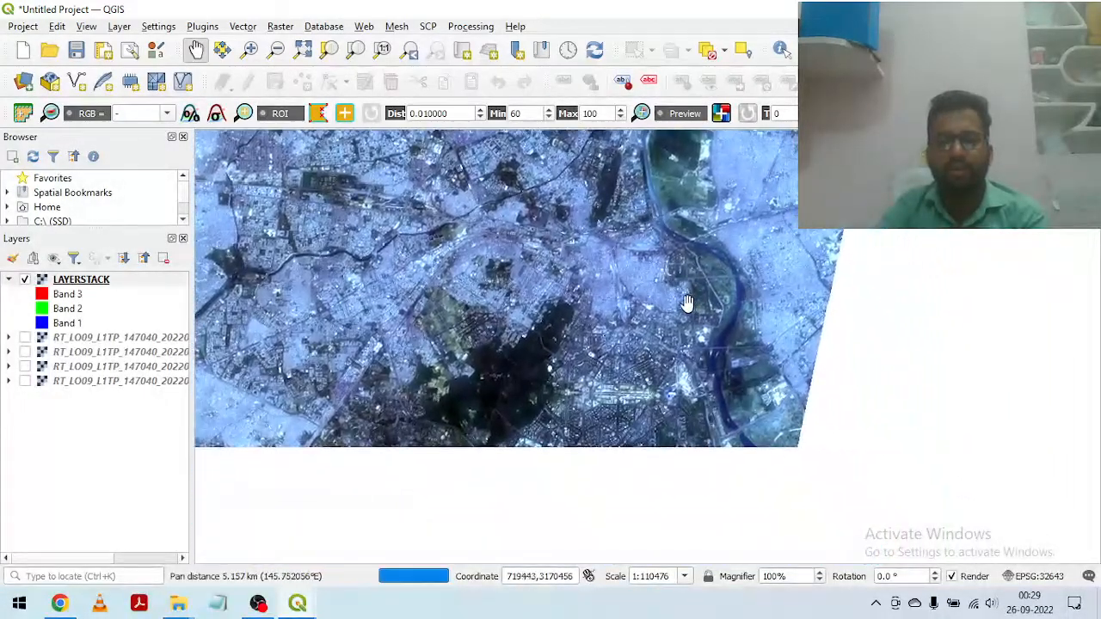
pyautogui.scroll(1, 597, 369)
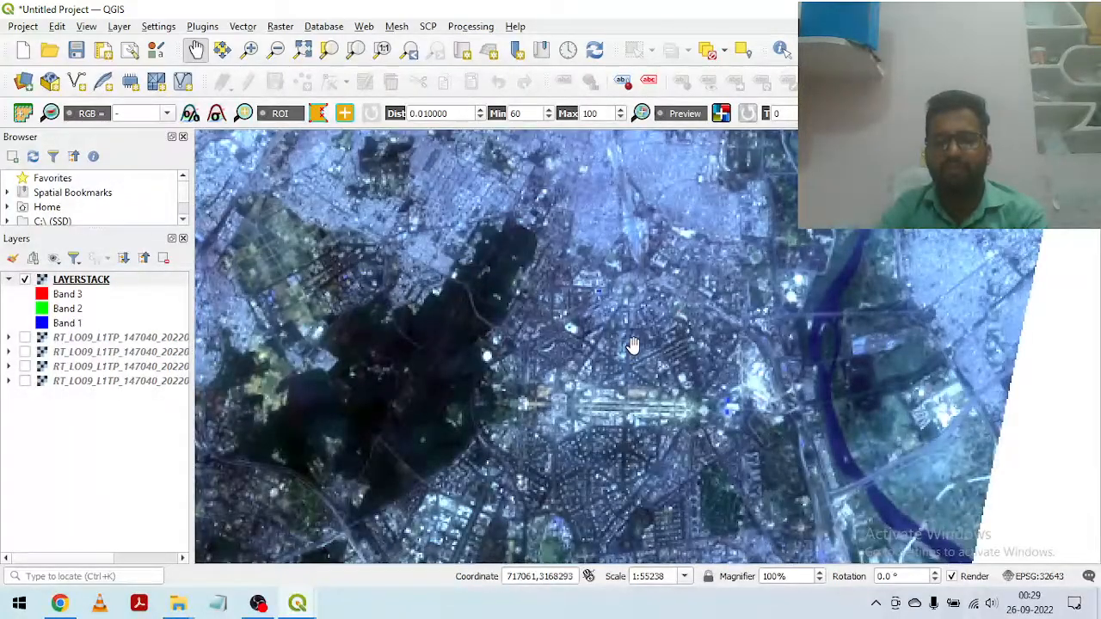
pyautogui.moveTo(713, 440); pyautogui.dragTo(657, 381)
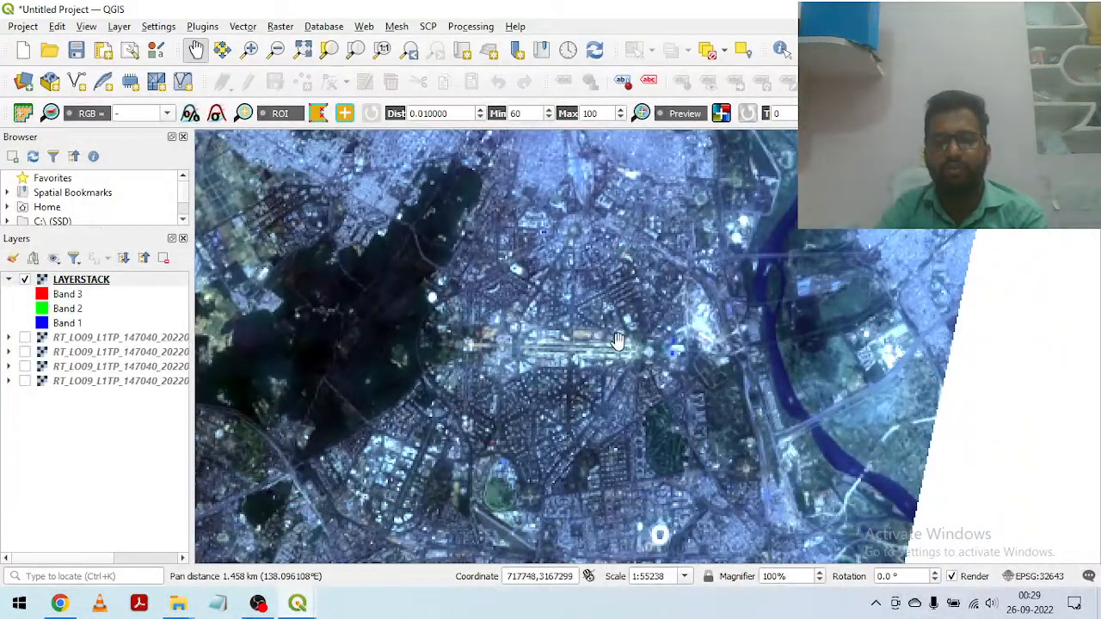
pyautogui.moveTo(742, 405); pyautogui.dragTo(614, 301)
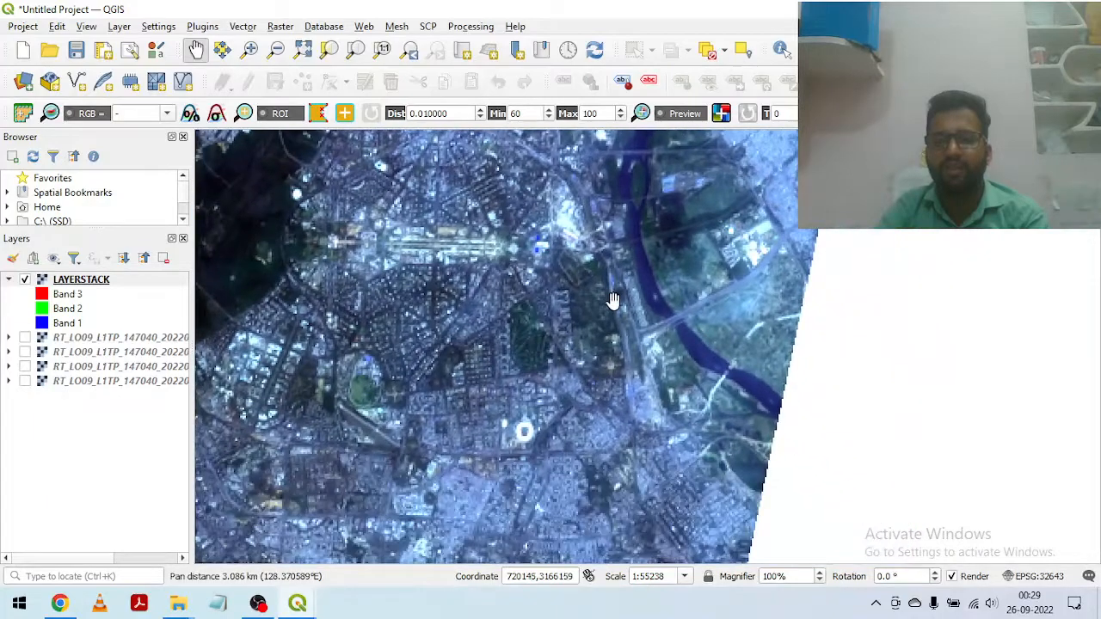
pyautogui.moveTo(662, 326); pyautogui.dragTo(695, 427)
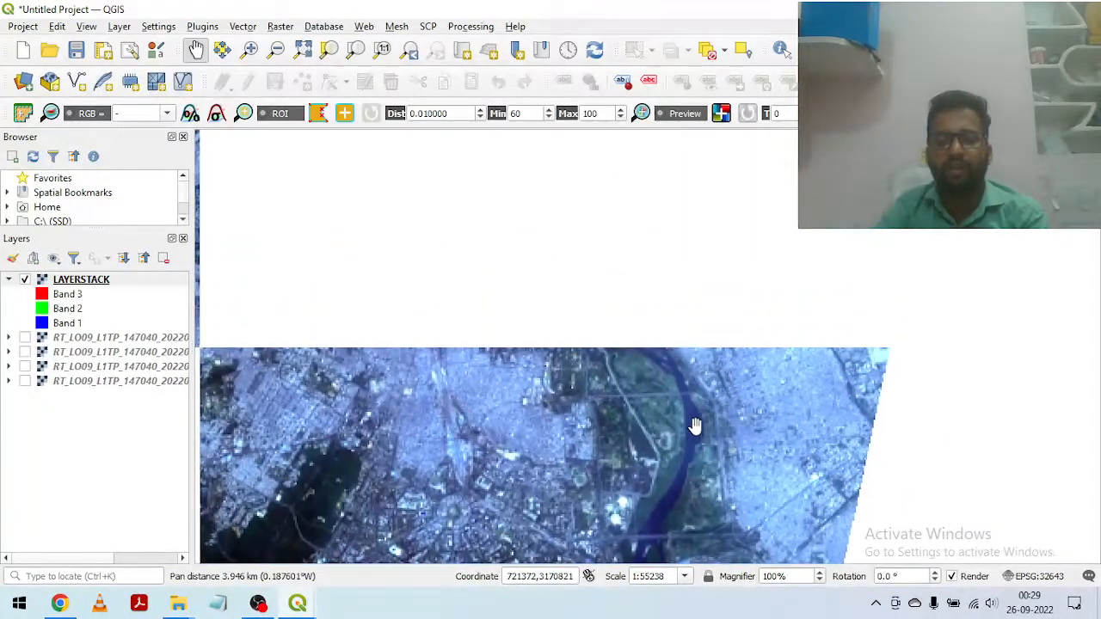
pyautogui.moveTo(570, 243); pyautogui.dragTo(615, 405)
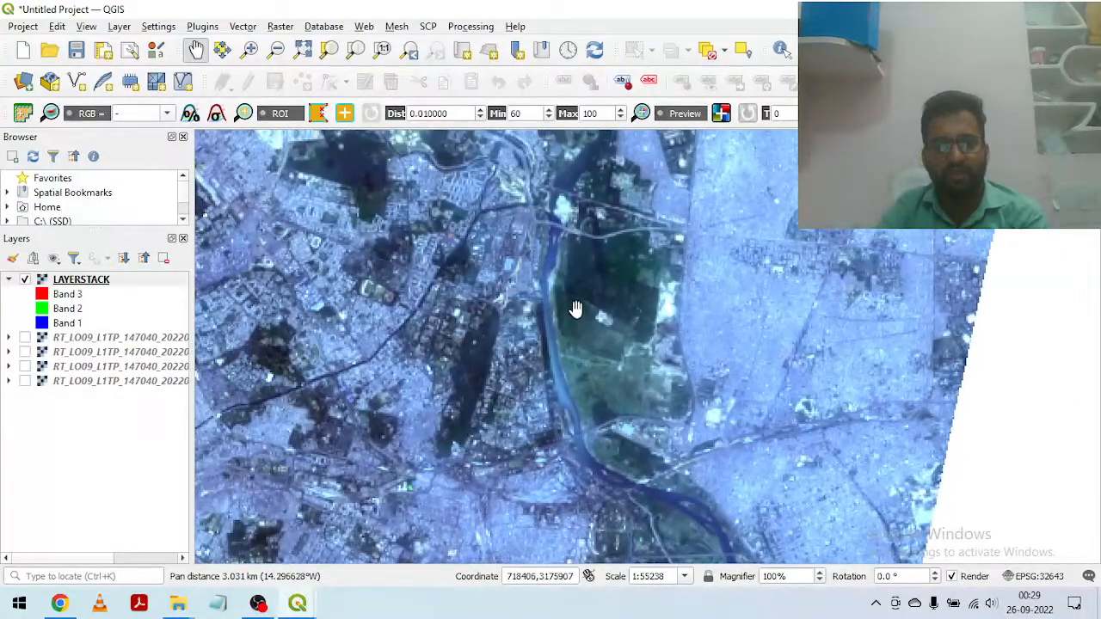
pyautogui.scroll(1, 534, 406)
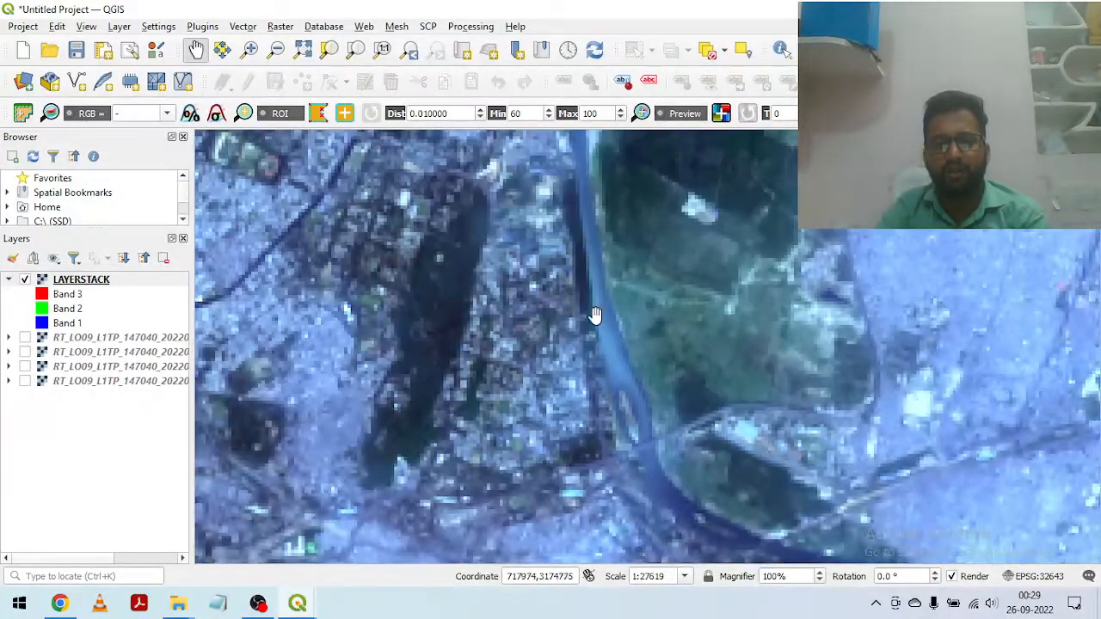
pyautogui.moveTo(616, 233); pyautogui.dragTo(640, 346)
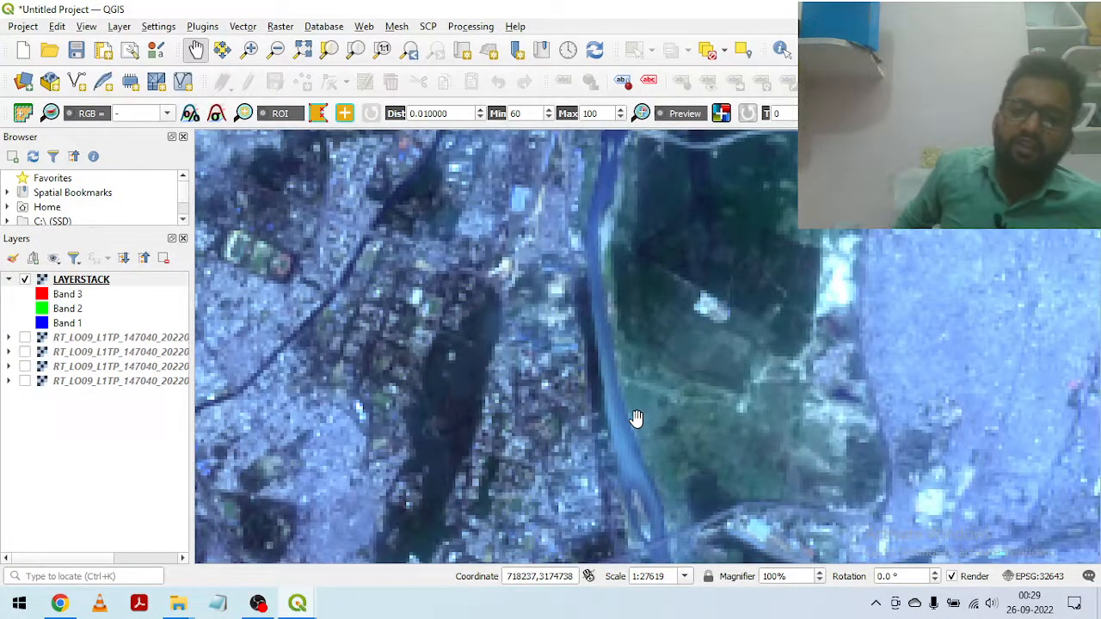
# Step: Inspect the farmland, canal and smaller urban areas west and northwest of the large city in the natural-colour composite
pyautogui.scroll(-1, 635, 419)
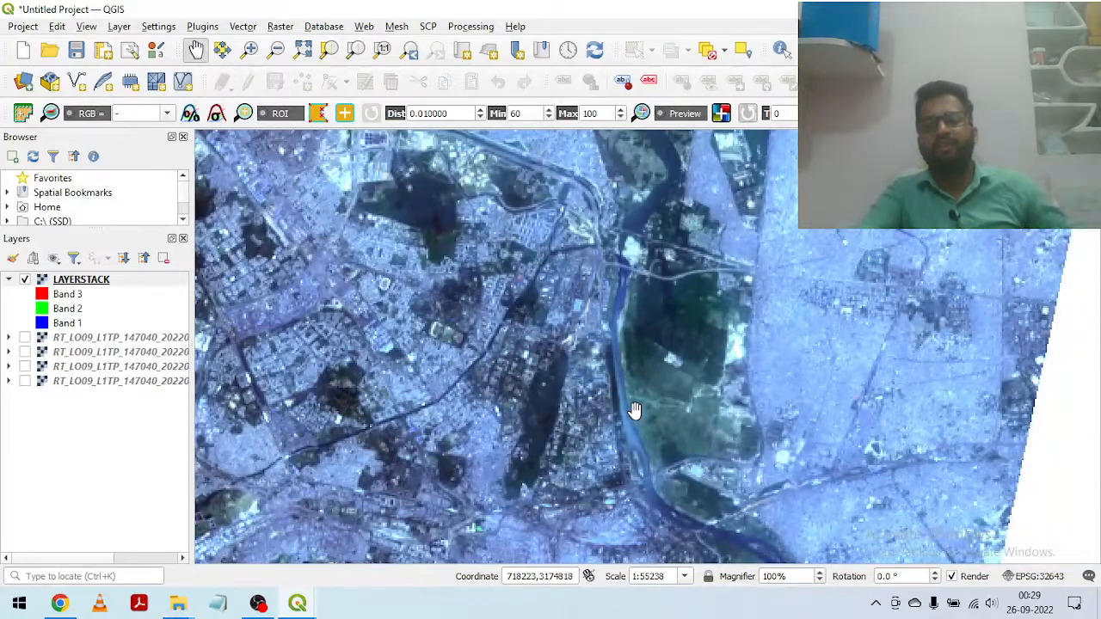
pyautogui.moveTo(594, 366); pyautogui.dragTo(844, 297)
pyautogui.scroll(-2, 621, 313)
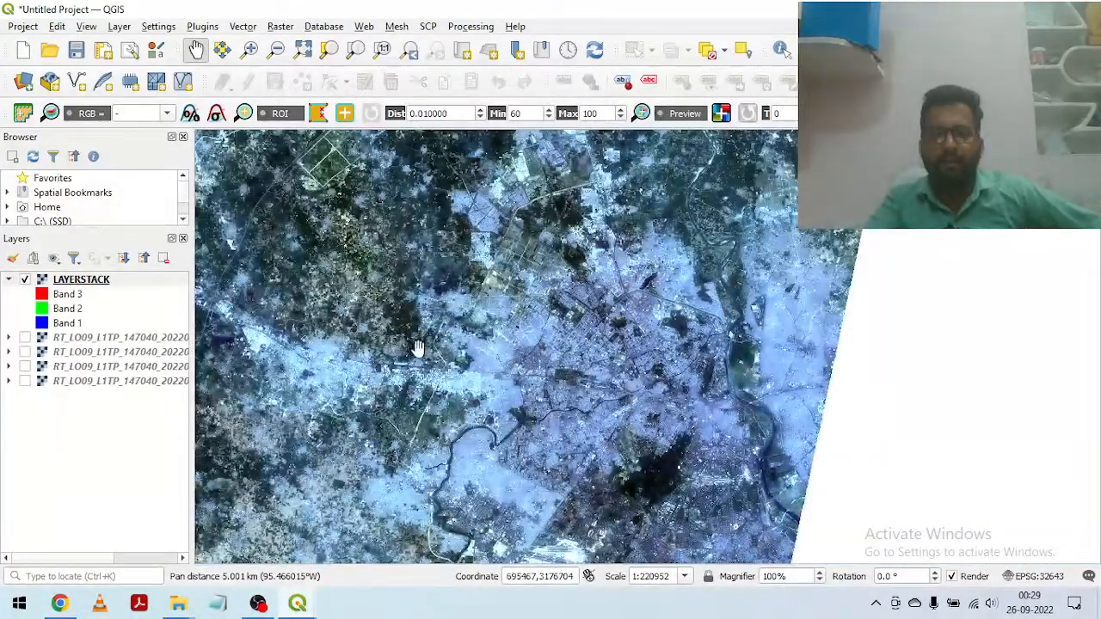
pyautogui.moveTo(418, 349); pyautogui.dragTo(757, 328)
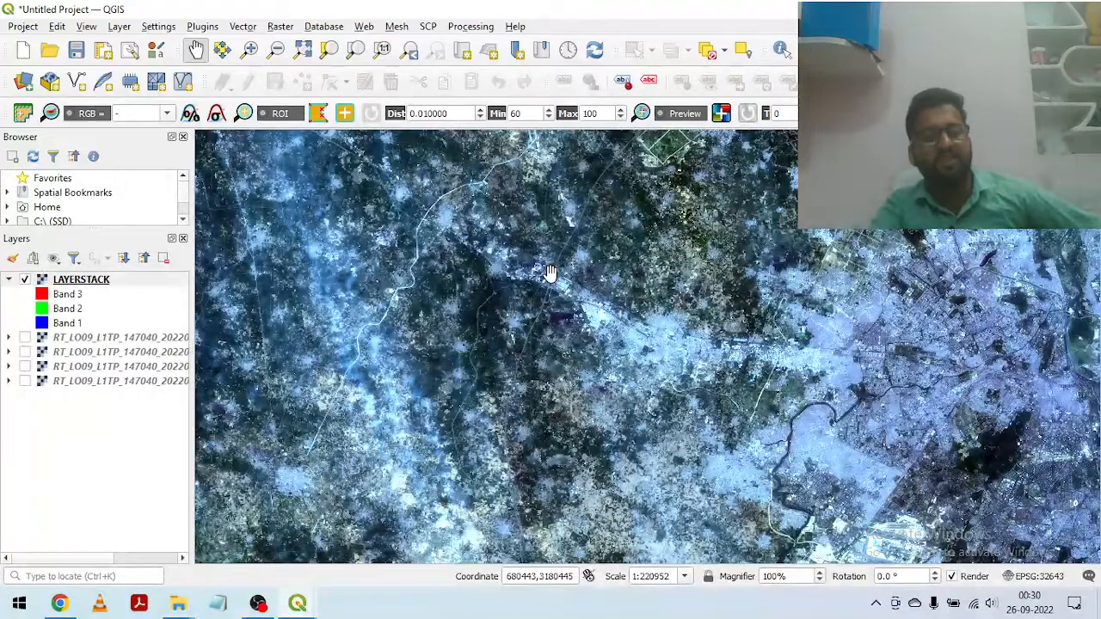
pyautogui.moveTo(550, 274); pyautogui.dragTo(559, 389)
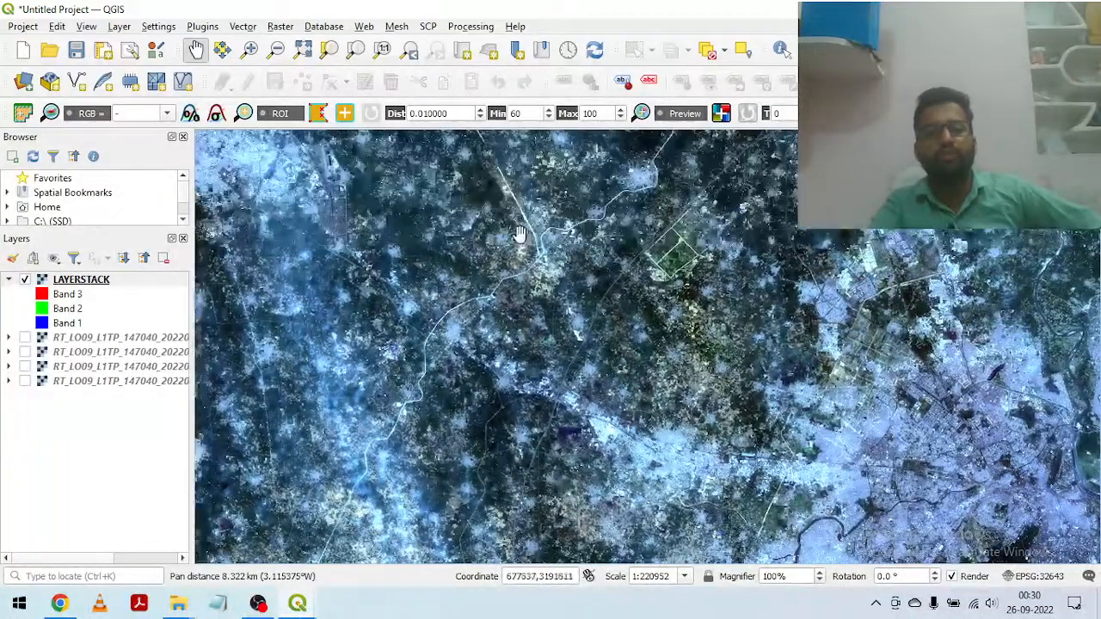
pyautogui.moveTo(482, 225); pyautogui.dragTo(602, 273)
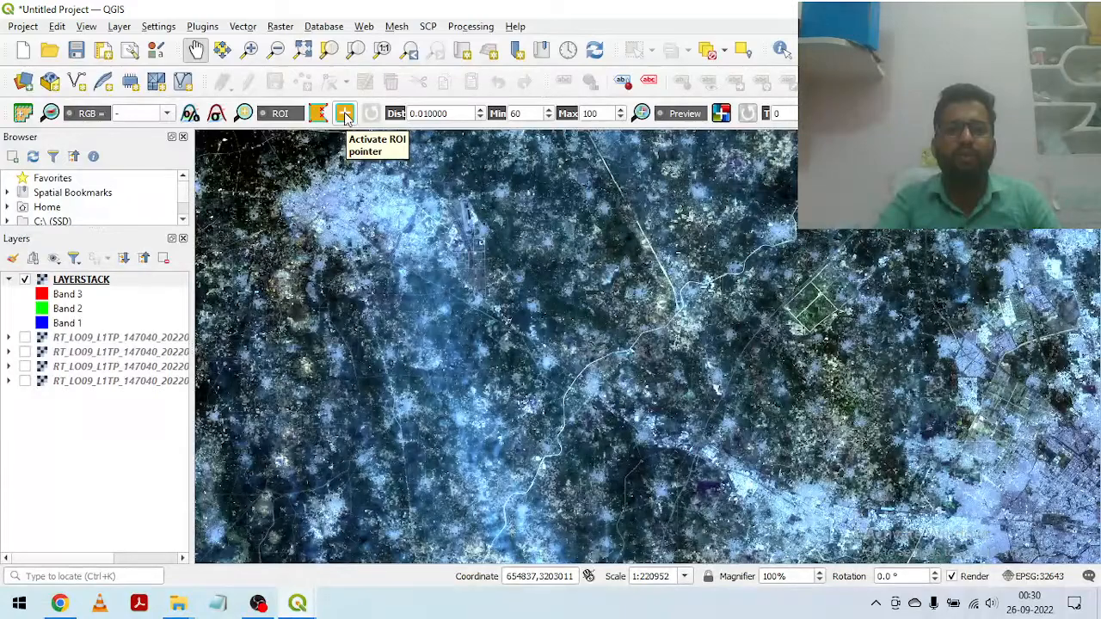
# Step: Activate the ROI pointer and grow a region of interest from a pixel in the dark green fields north of a small village
pyautogui.click(344, 114)
pyautogui.scroll(1, 579, 329)
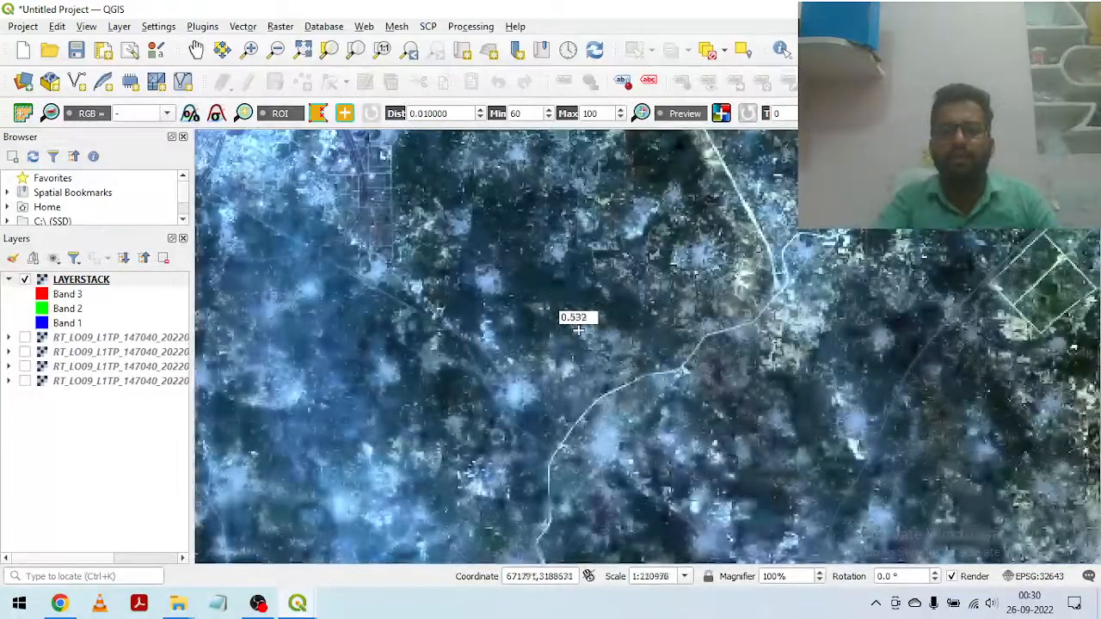
pyautogui.scroll(3, 585, 300)
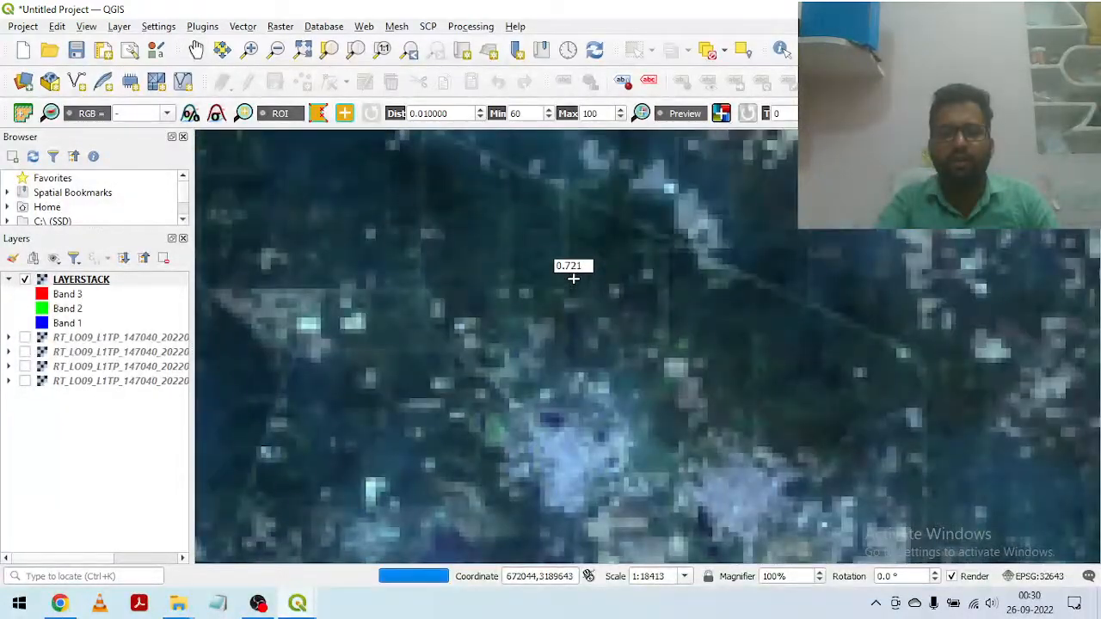
pyautogui.click(454, 222)
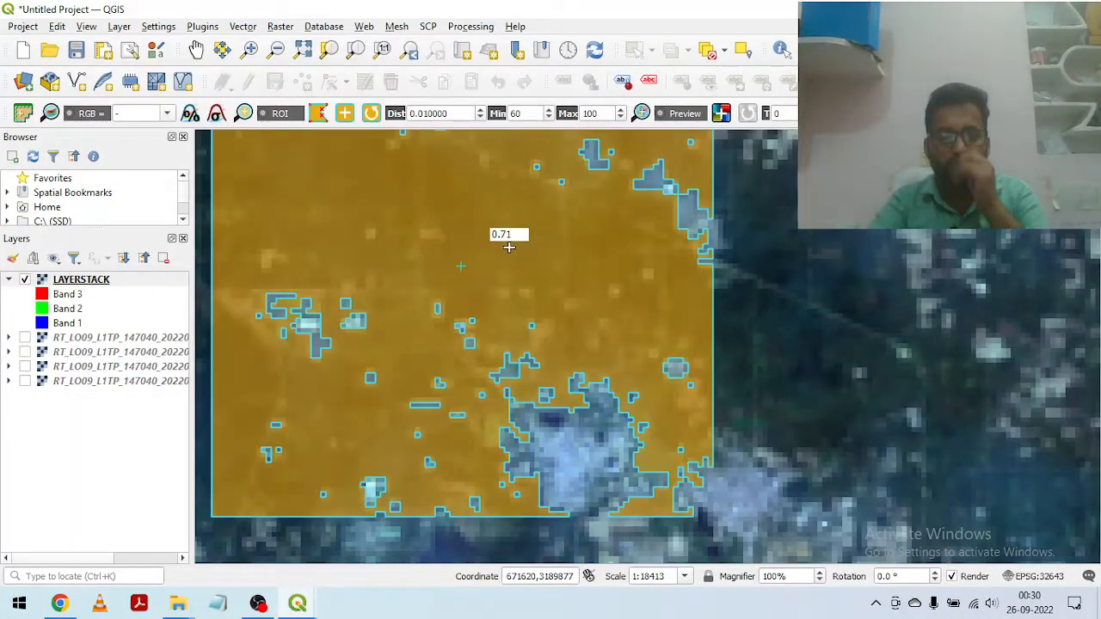
# Step: Grow a region of interest from a built-up pixel in the centre of the bright village west of the vegetation region
pyautogui.scroll(-1, 520, 280)
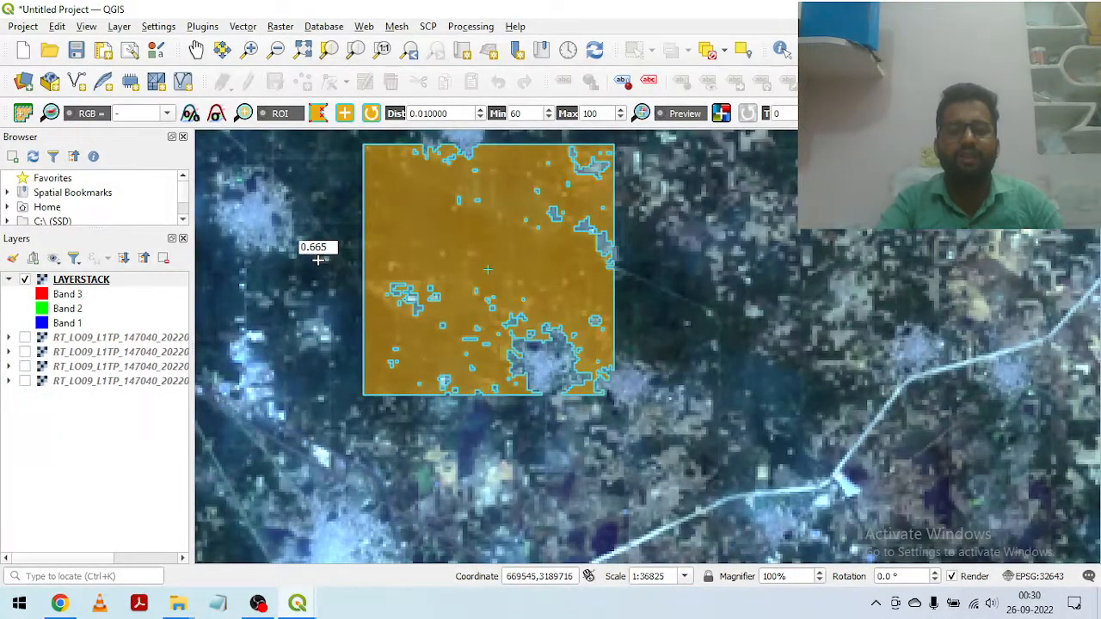
pyautogui.moveTo(260, 231); pyautogui.dragTo(450, 332)
pyautogui.scroll(1, 442, 304)
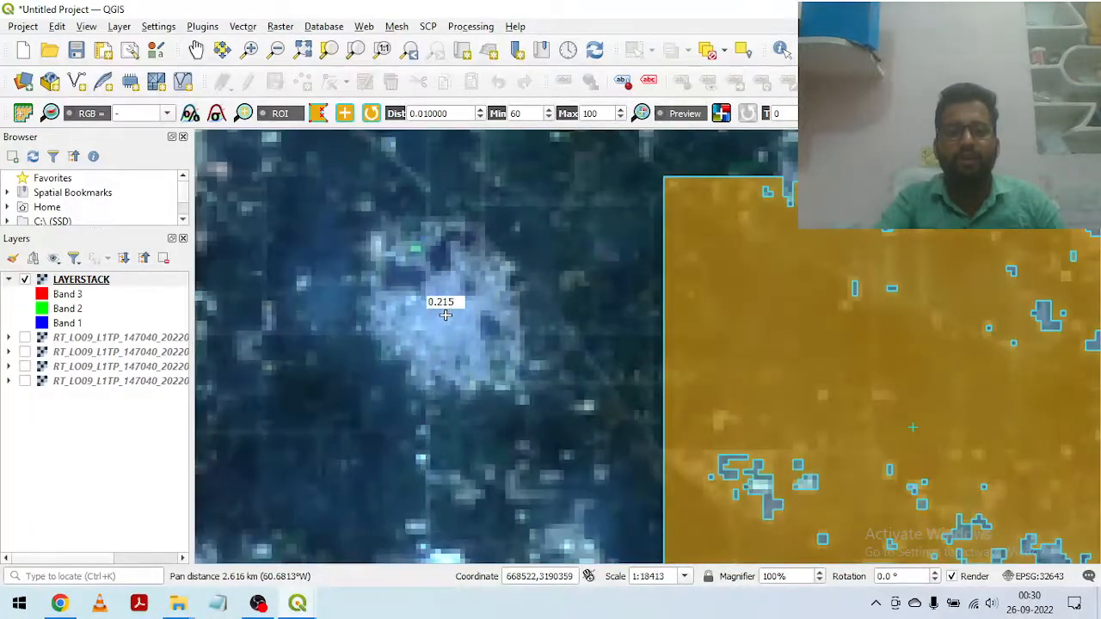
pyautogui.click(442, 323)
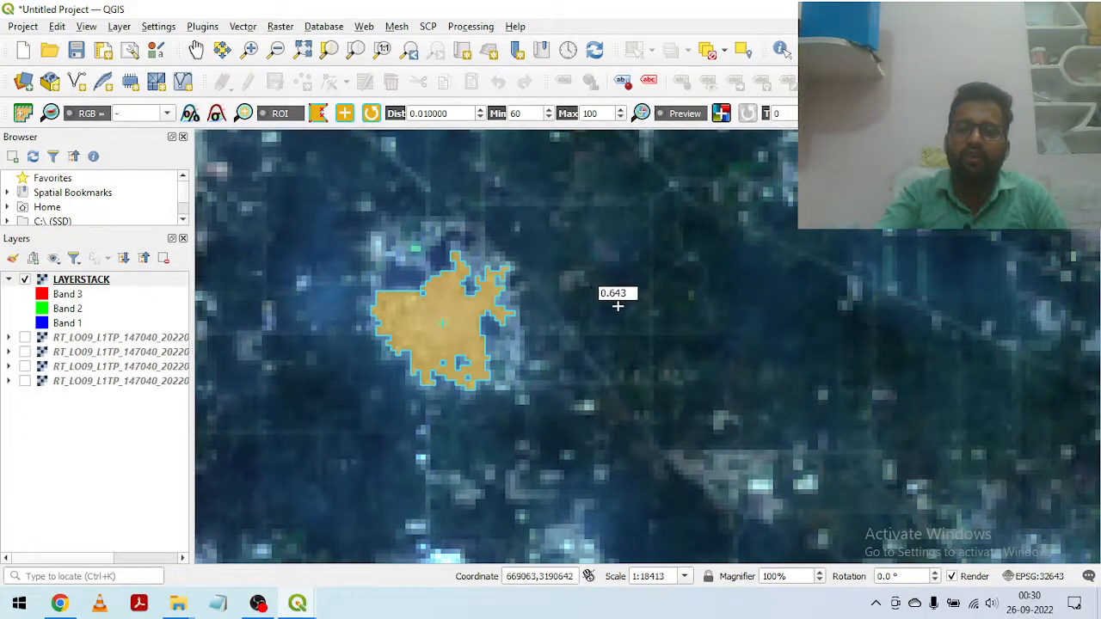
# Step: Grow a region of interest from a water pixel in the dark blue river, just upstream of the bridge in the large southeastern city
pyautogui.moveTo(756, 258); pyautogui.dragTo(1052, 264)
pyautogui.scroll(-2, 613, 302)
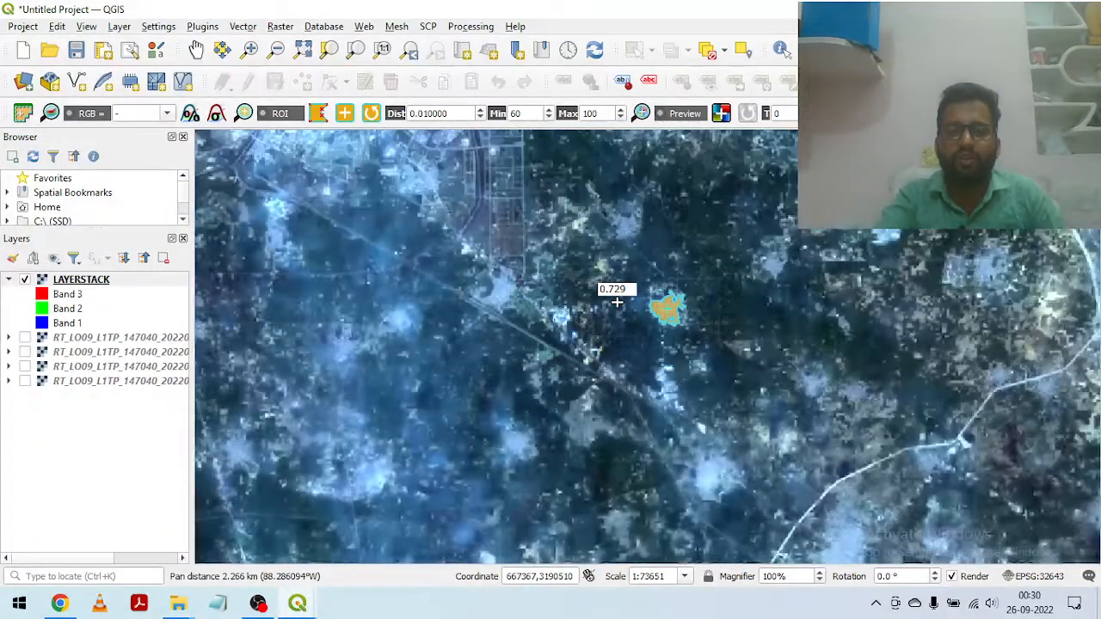
pyautogui.scroll(-3, 551, 300)
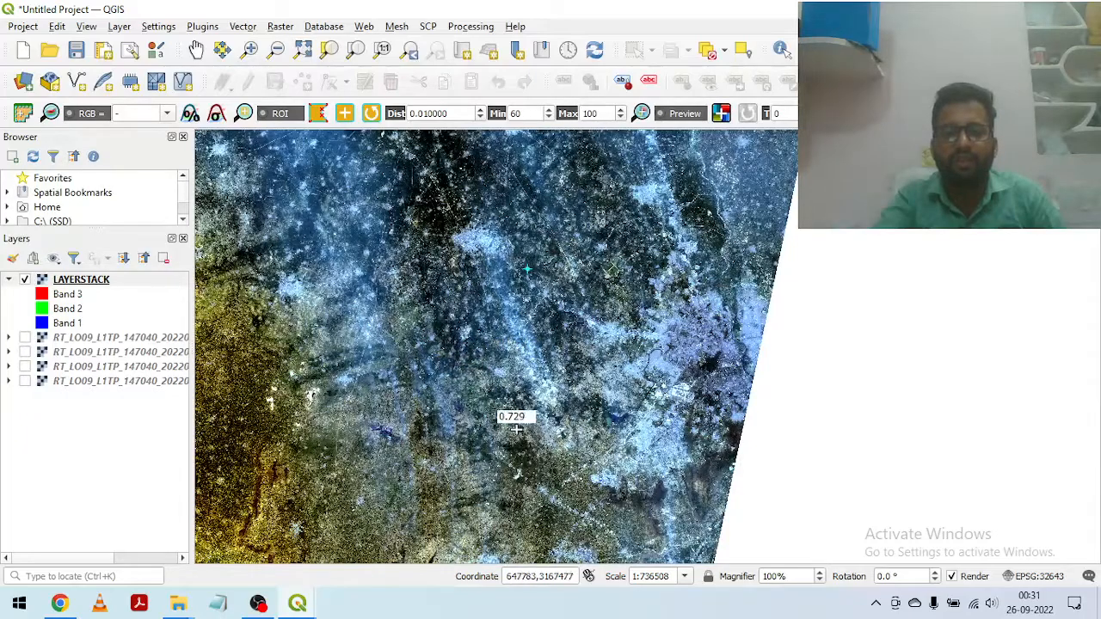
pyautogui.moveTo(495, 410); pyautogui.dragTo(600, 491)
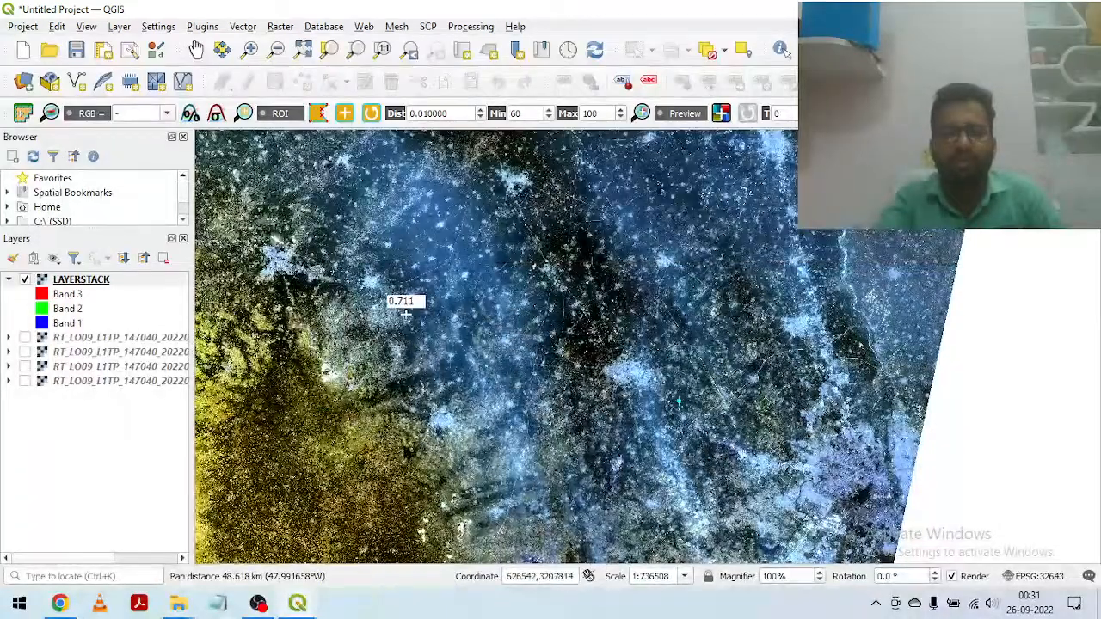
pyautogui.moveTo(446, 335); pyautogui.dragTo(492, 413)
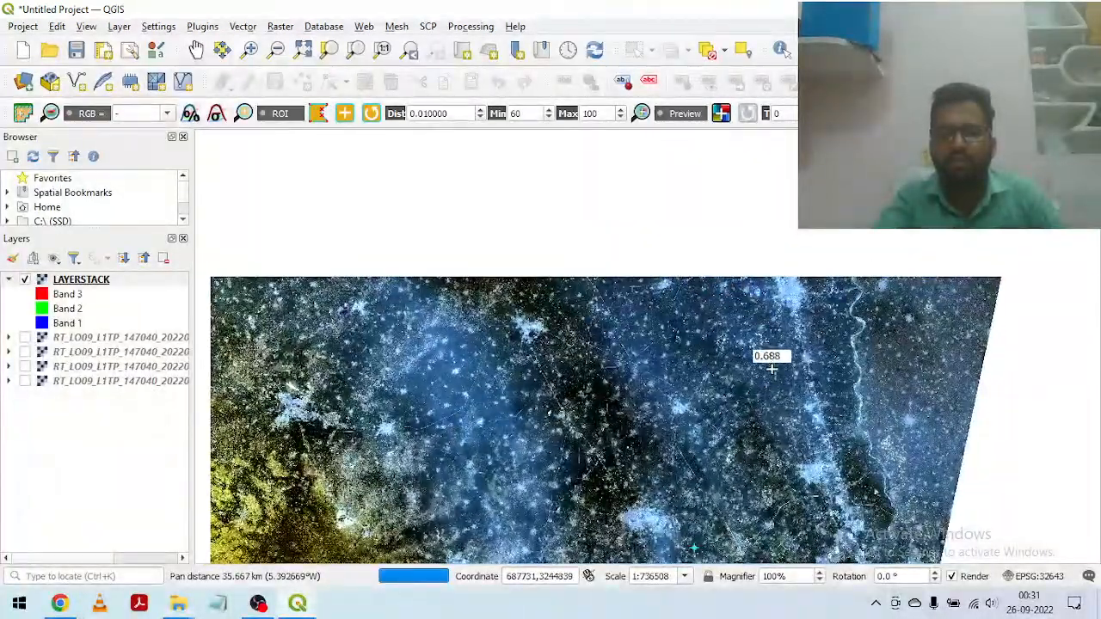
pyautogui.moveTo(775, 420); pyautogui.dragTo(516, 206)
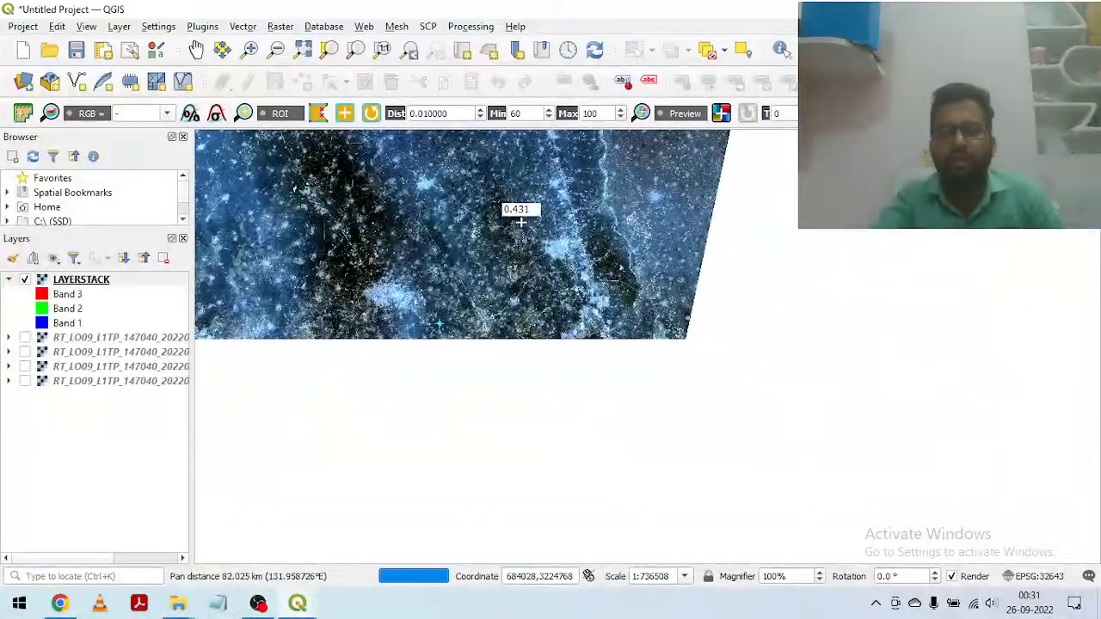
pyautogui.moveTo(517, 363); pyautogui.dragTo(467, 273)
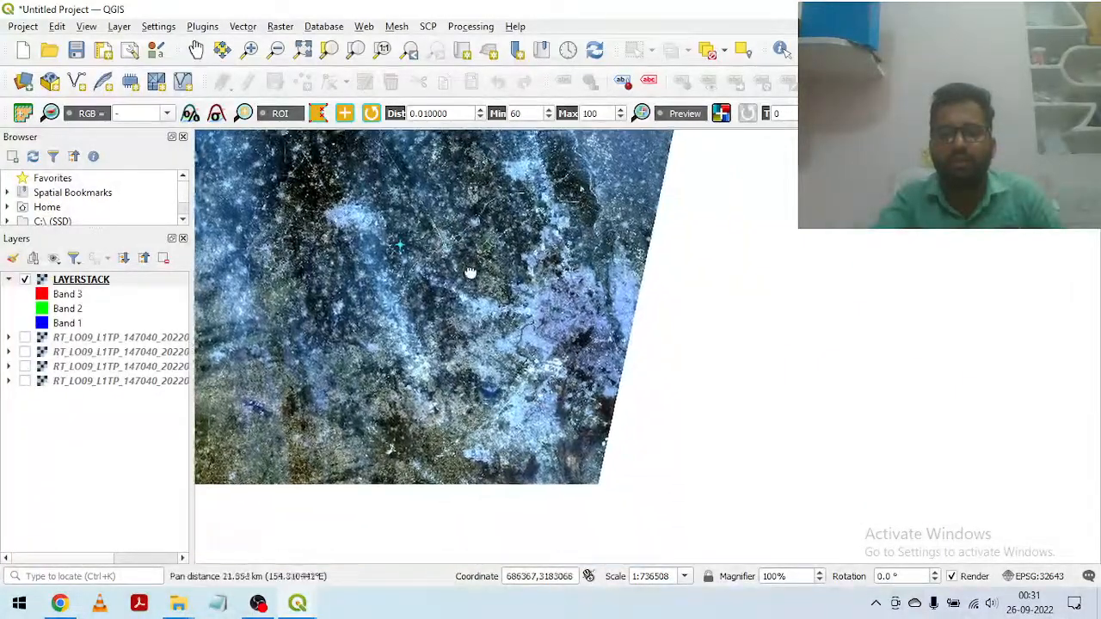
pyautogui.scroll(1, 585, 284)
pyautogui.scroll(3, 642, 300)
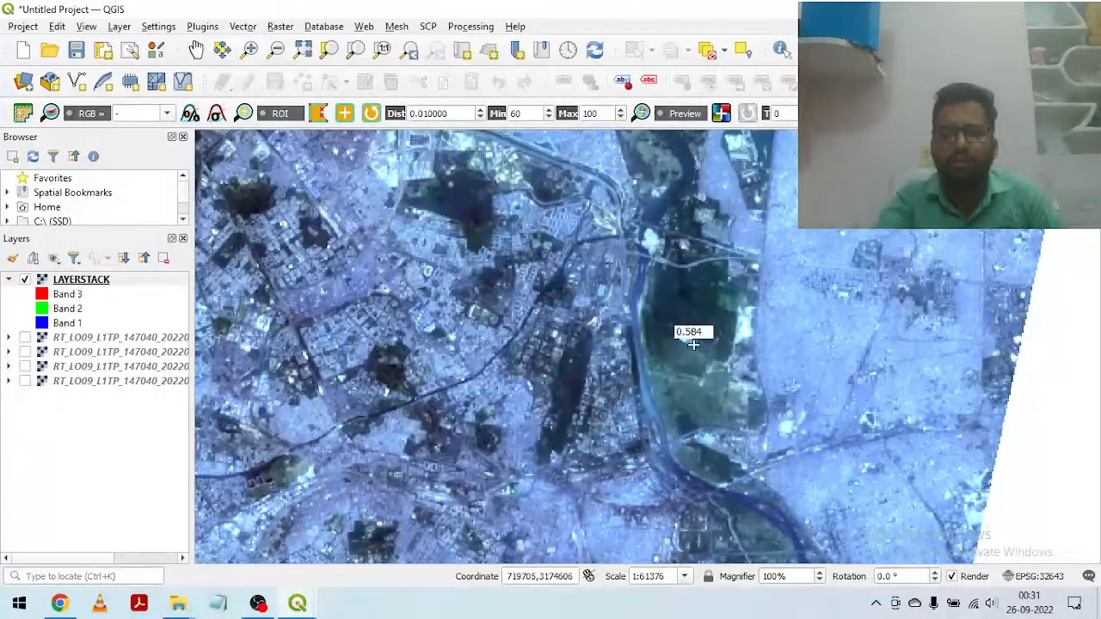
pyautogui.moveTo(693, 344); pyautogui.dragTo(547, 154)
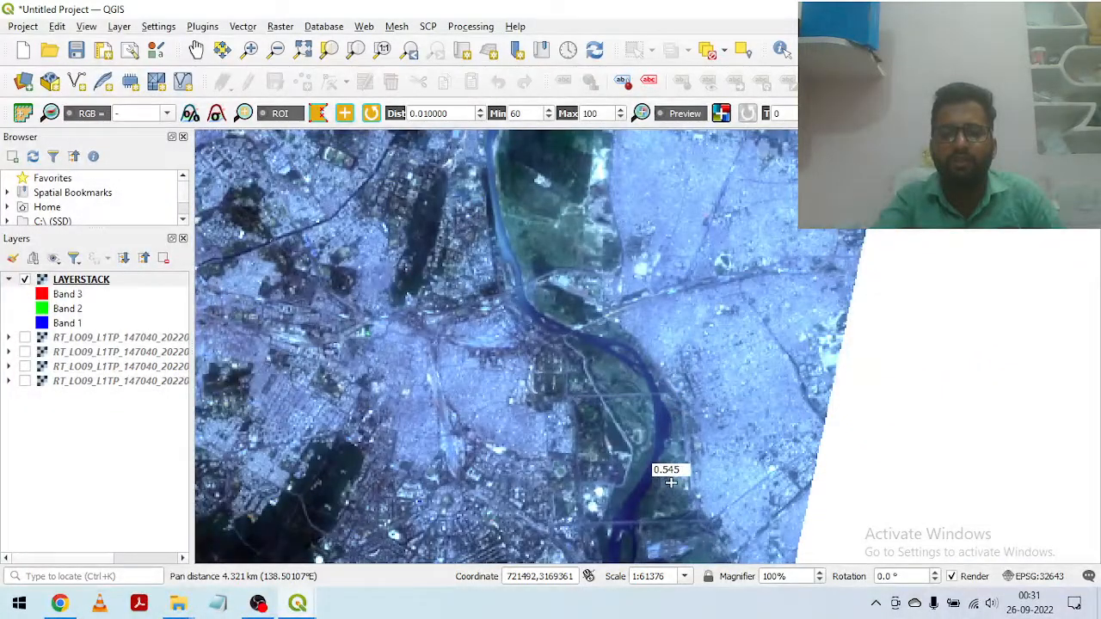
pyautogui.moveTo(662, 478); pyautogui.dragTo(651, 344)
pyautogui.scroll(1, 628, 370)
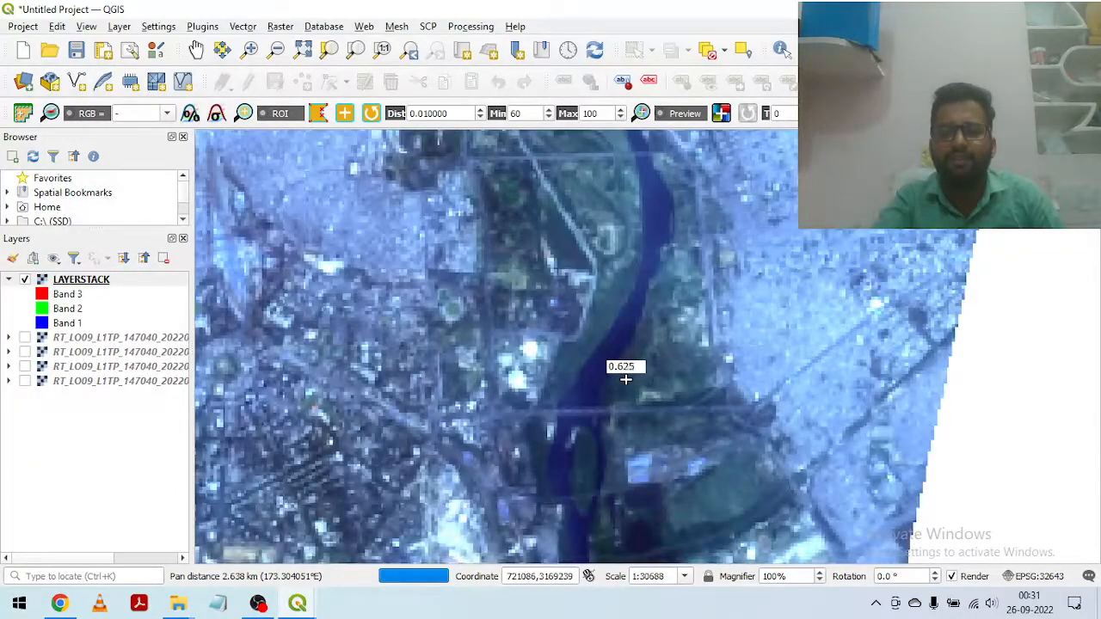
pyautogui.scroll(1, 610, 353)
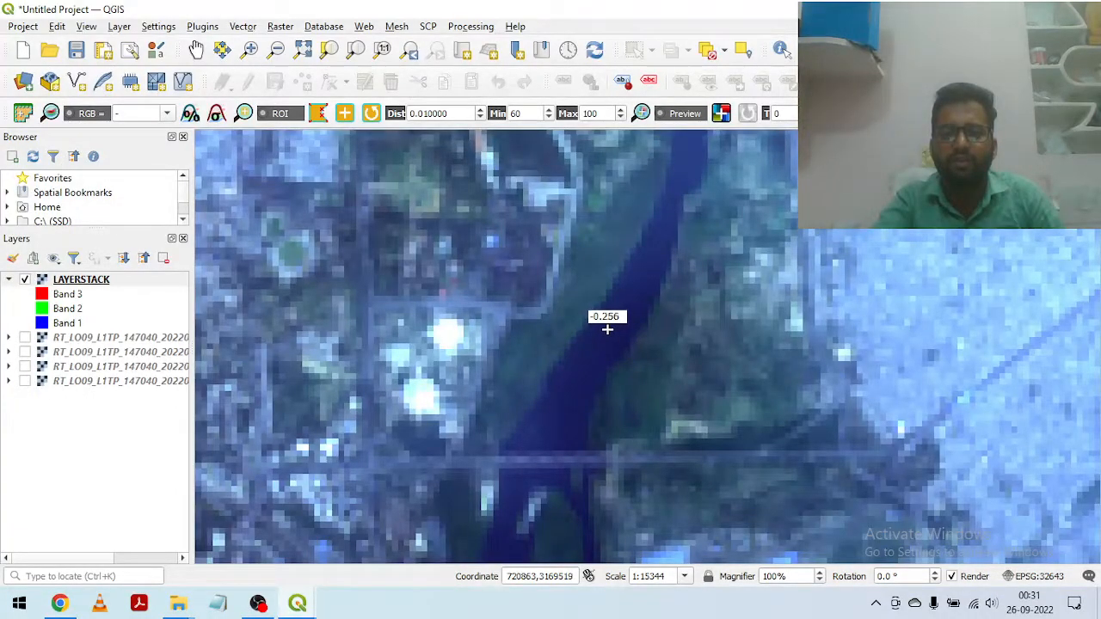
pyautogui.click(607, 329)
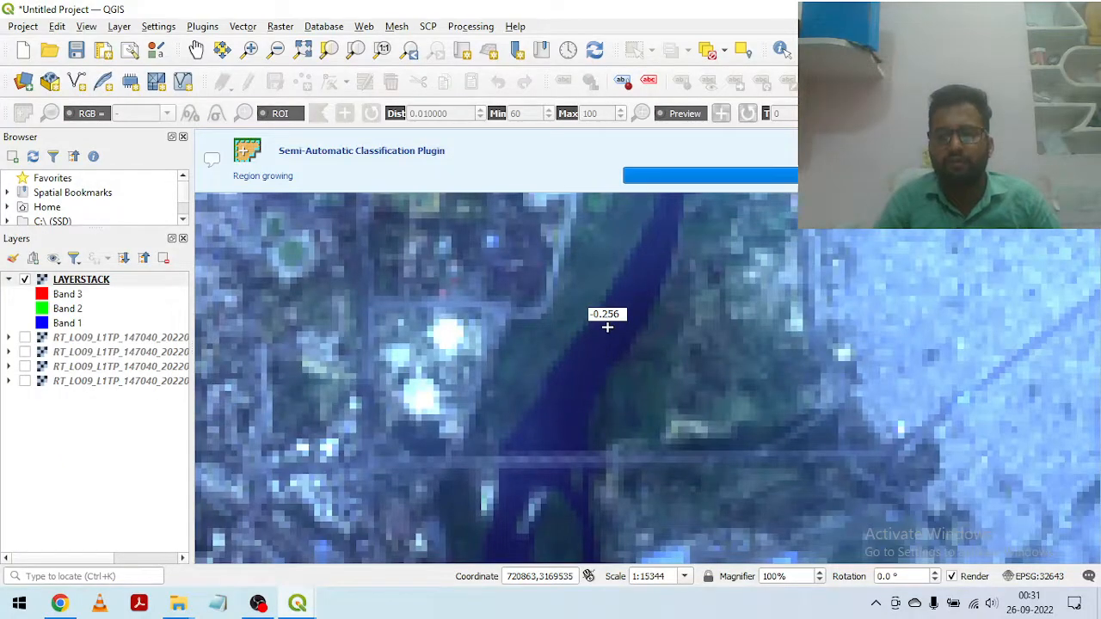
# Step: Set the ROI distance to 0.005 and grow a region from a river pixel upstream of the diagonal road bridge farther south
pyautogui.scroll(-1, 637, 315)
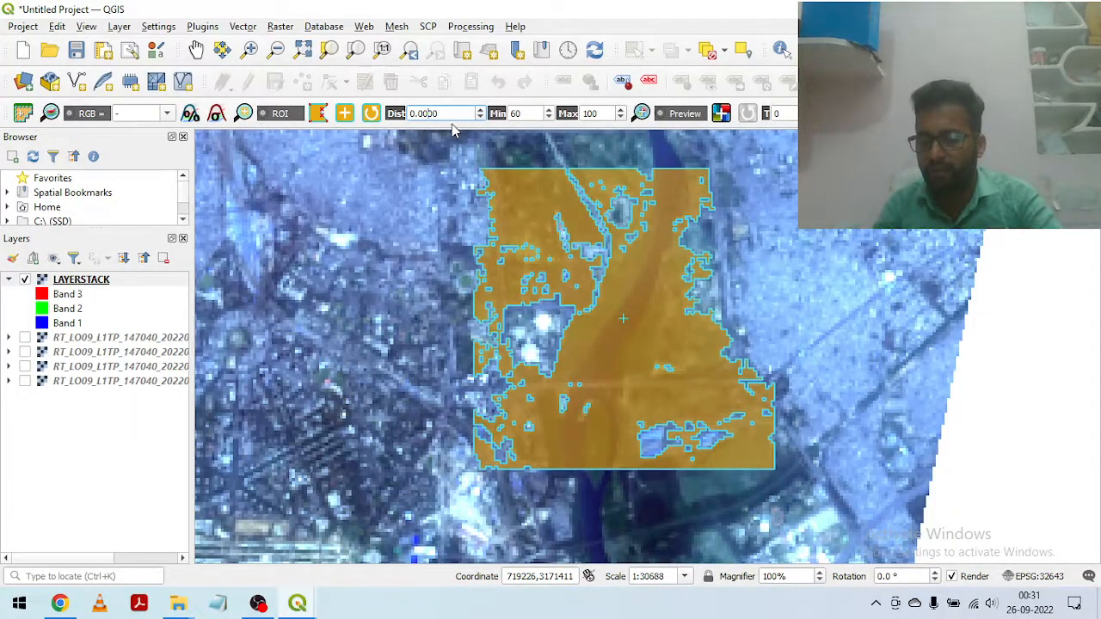
pyautogui.moveTo(564, 440); pyautogui.dragTo(531, 192)
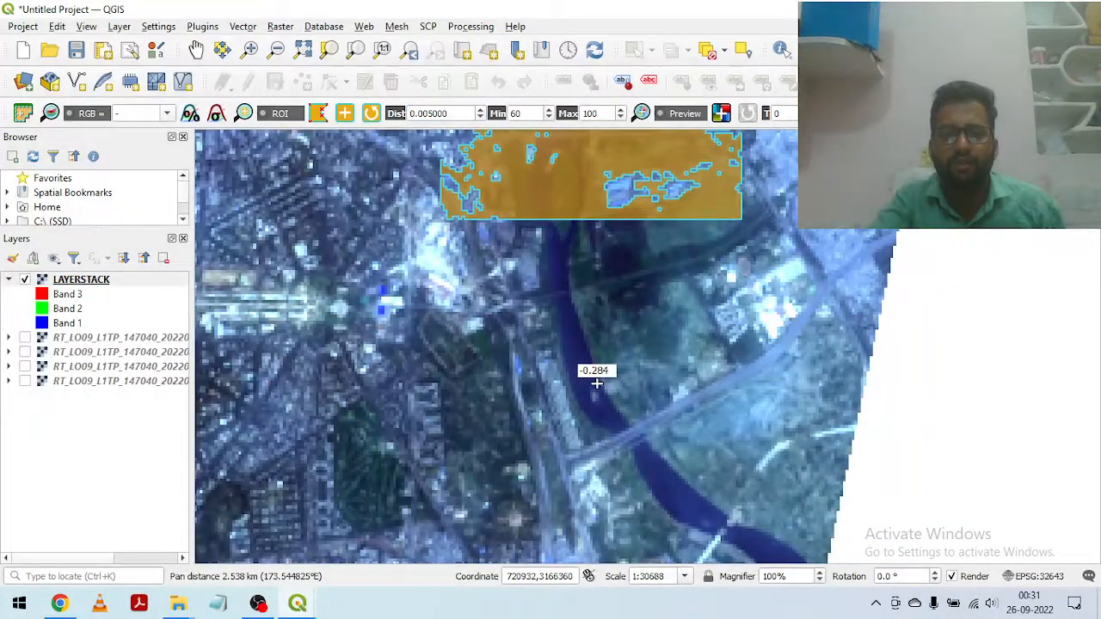
pyautogui.scroll(1, 588, 378)
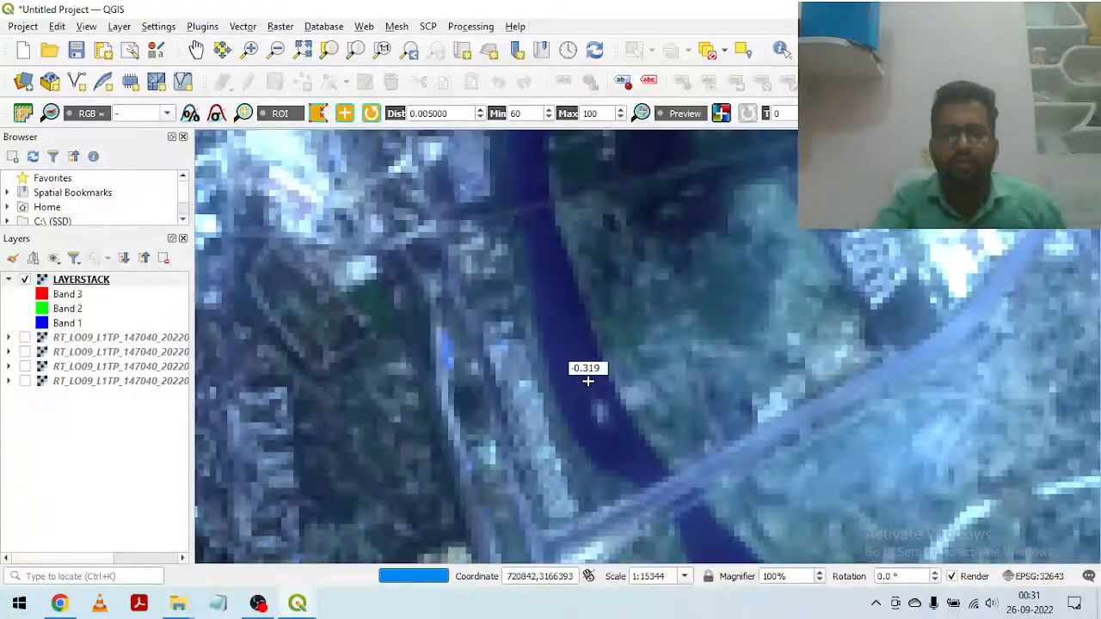
pyautogui.click(560, 325)
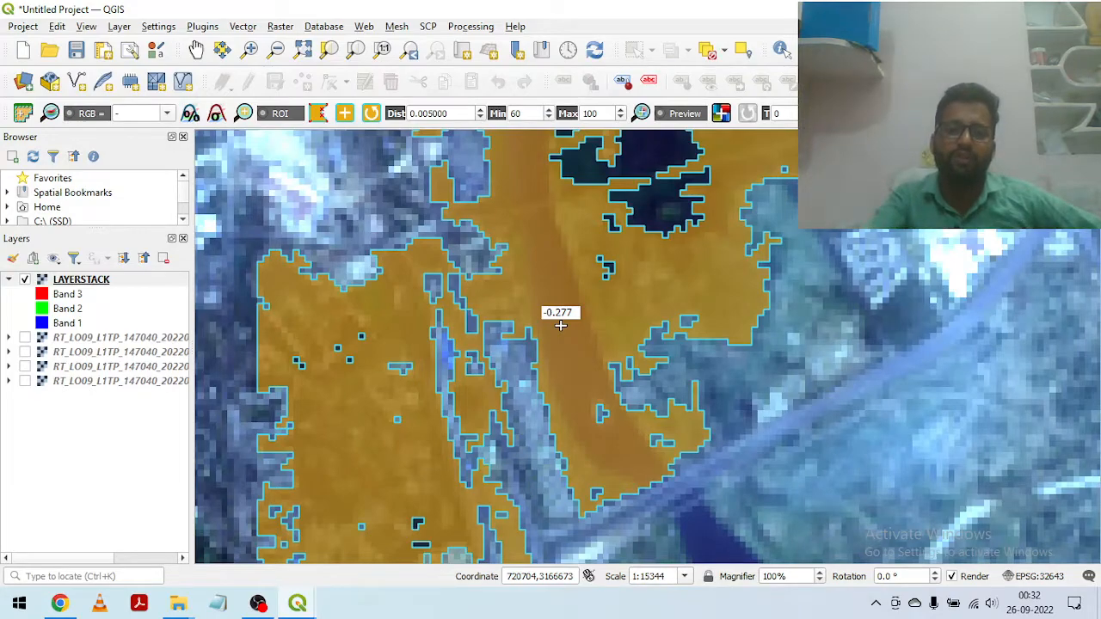
# Step: Hide and show the LAYERSTACK layer repeatedly to check the extent of the grown river region against the imagery
pyautogui.scroll(-1, 560, 325)
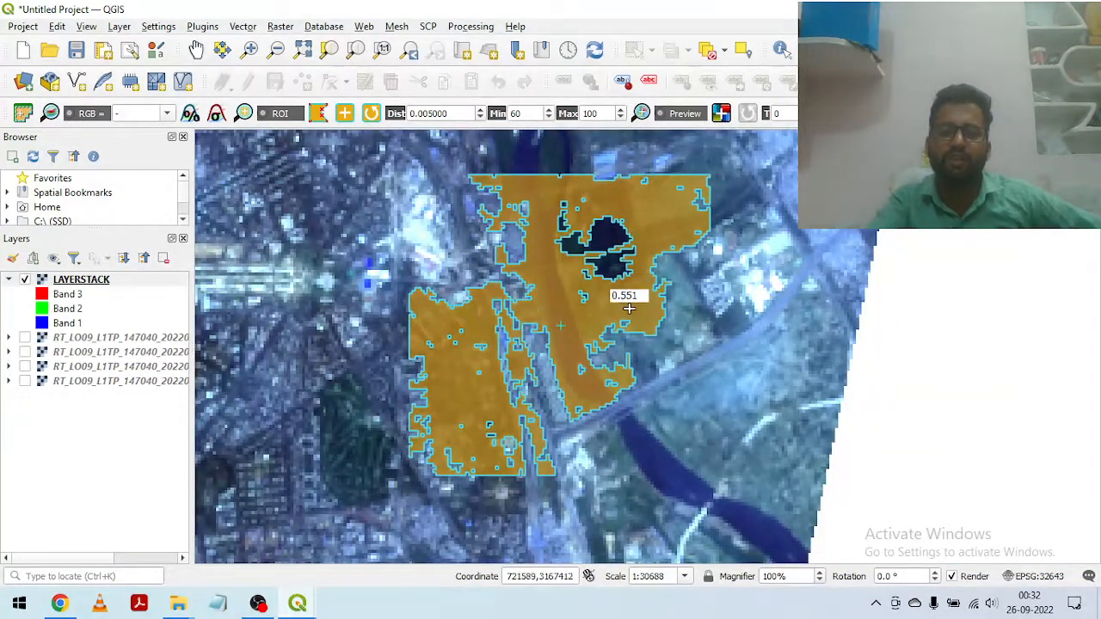
pyautogui.click(24, 280)
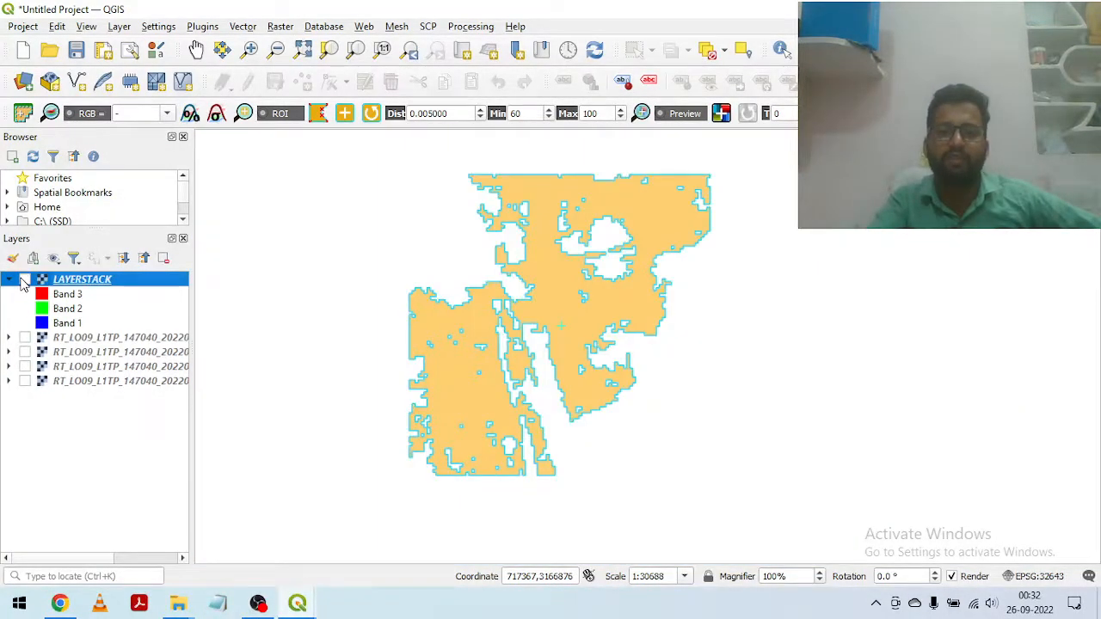
pyautogui.click(24, 281)
pyautogui.click(24, 280)
pyautogui.click(24, 280)
# Step: Grow a region of interest from a pixel on the bright white ring-shaped structure in the city southwest of the river
pyautogui.moveTo(637, 428); pyautogui.dragTo(615, 319)
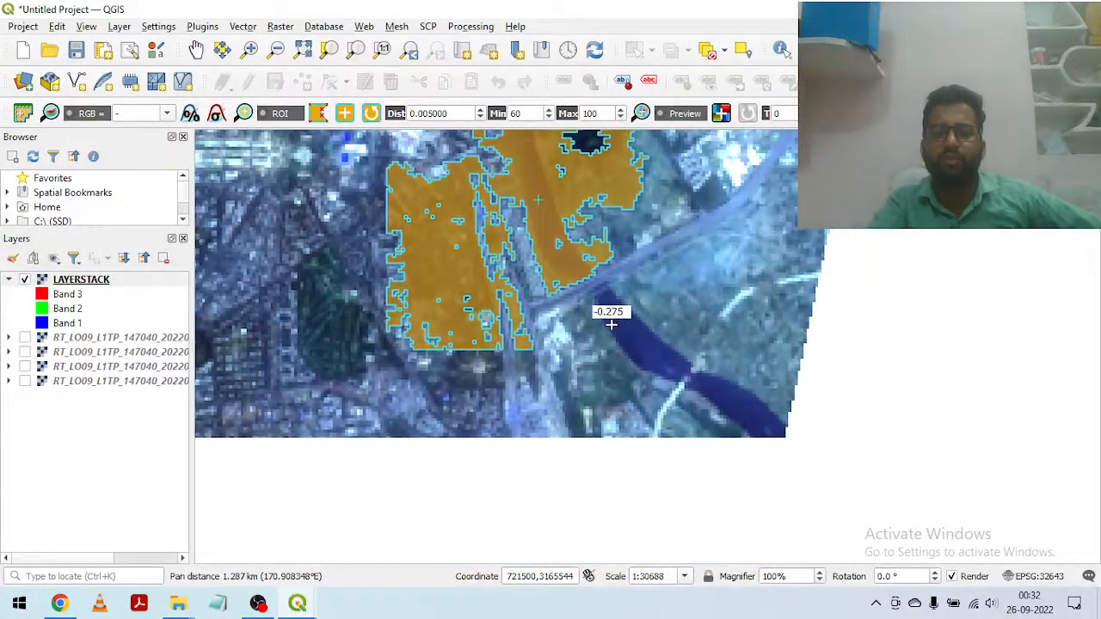
pyautogui.moveTo(405, 386); pyautogui.dragTo(799, 327)
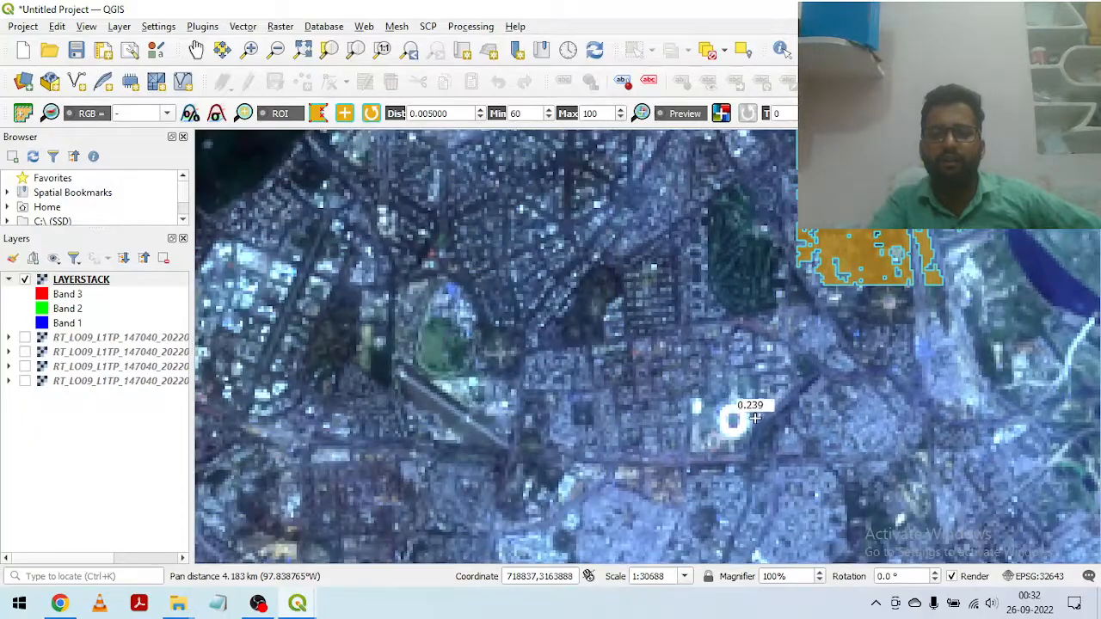
pyautogui.scroll(3, 740, 403)
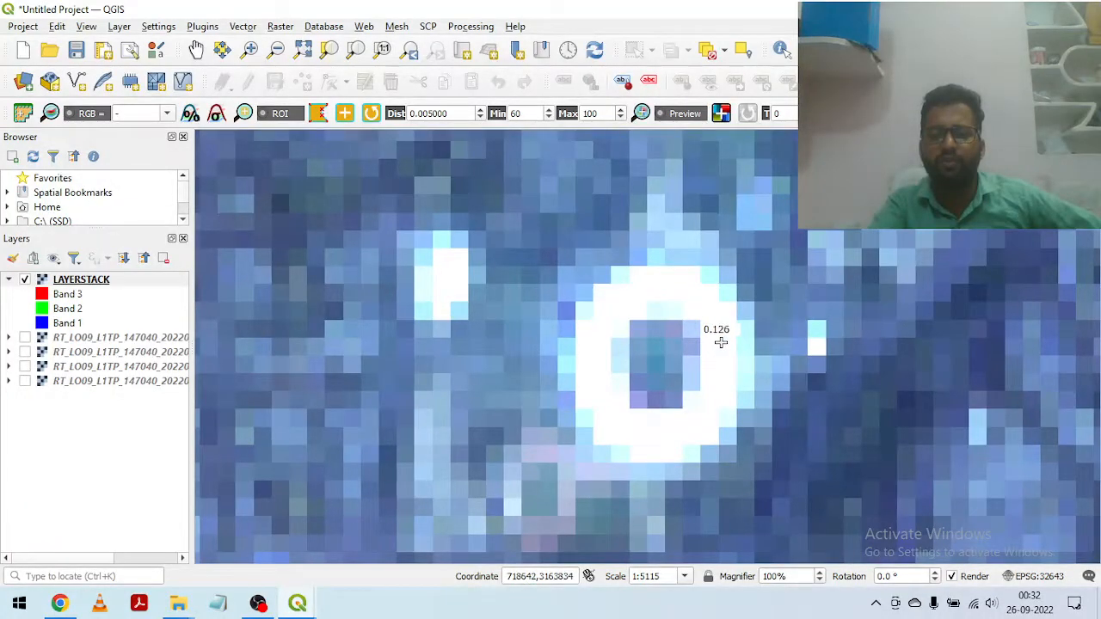
pyautogui.click(721, 342)
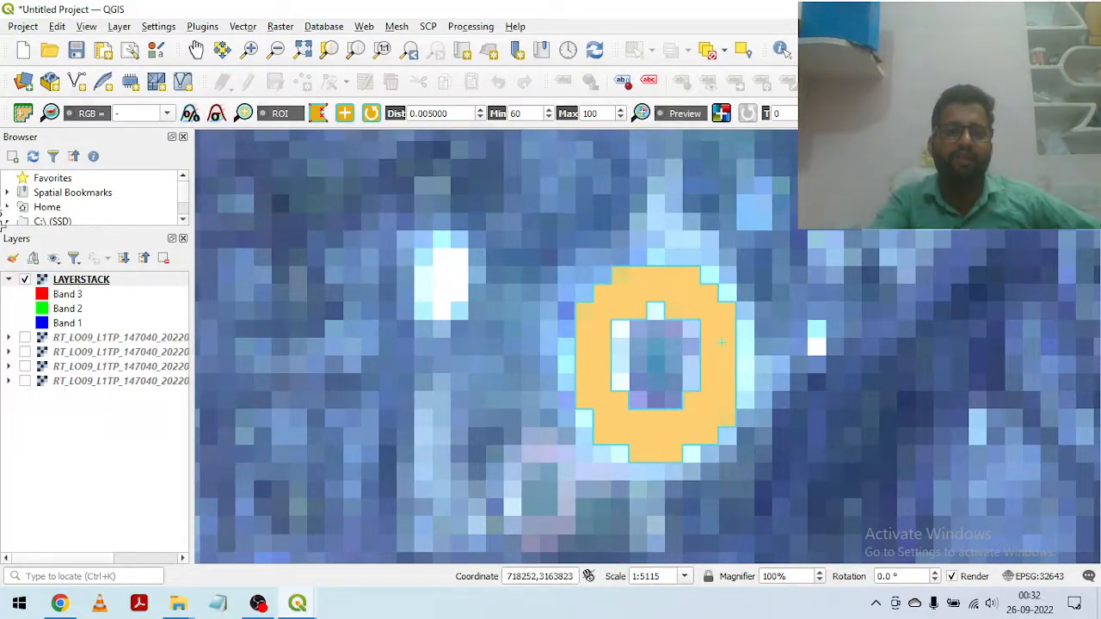
# Step: Toggle LAYERSTACK off and on to compare the ring-shaped region with the structure beneath it
pyautogui.click(25, 279)
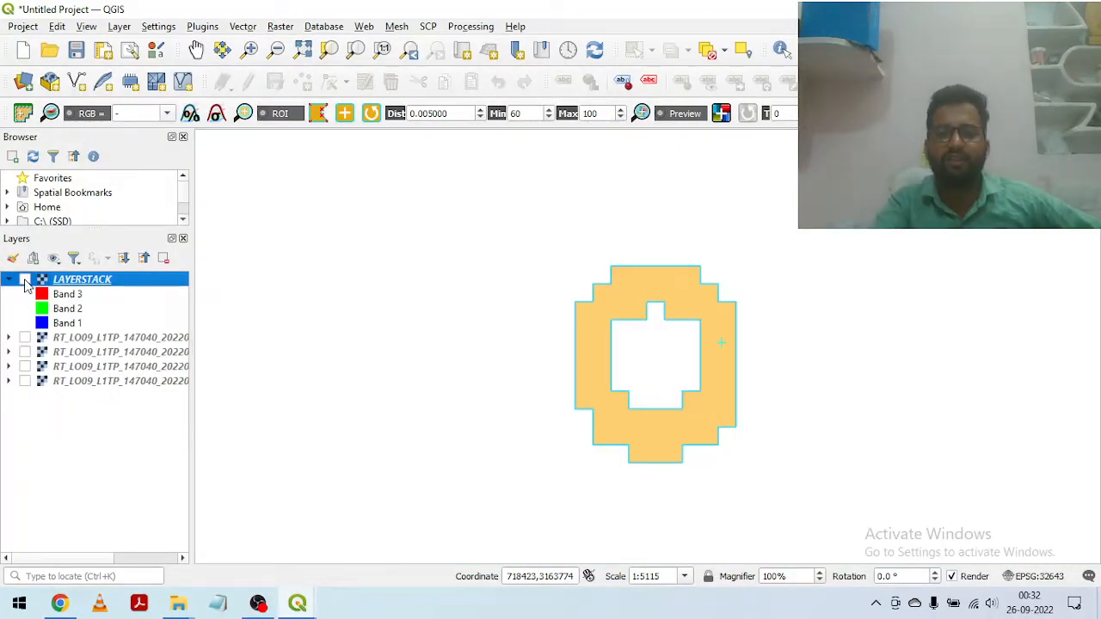
pyautogui.click(25, 279)
pyautogui.scroll(-3, 731, 359)
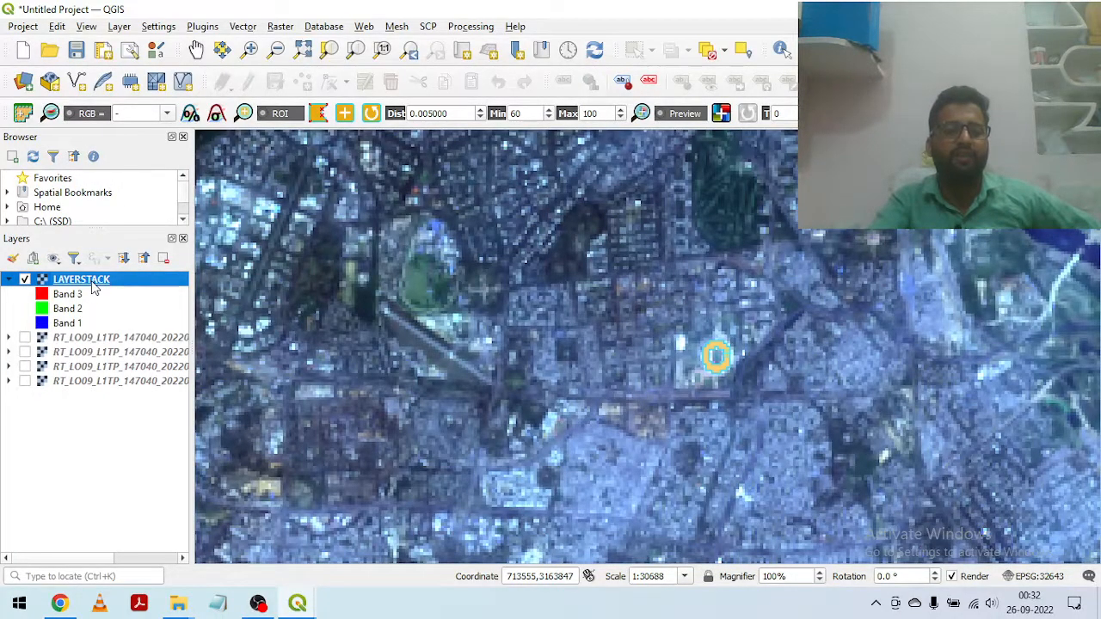
# Step: Set the LAYERSTACK symbology to a false-colour composite with Band 4 as red, Band 3 as green and Band 2 as blue
pyautogui.rightClick(93, 288)
pyautogui.click(155, 583)
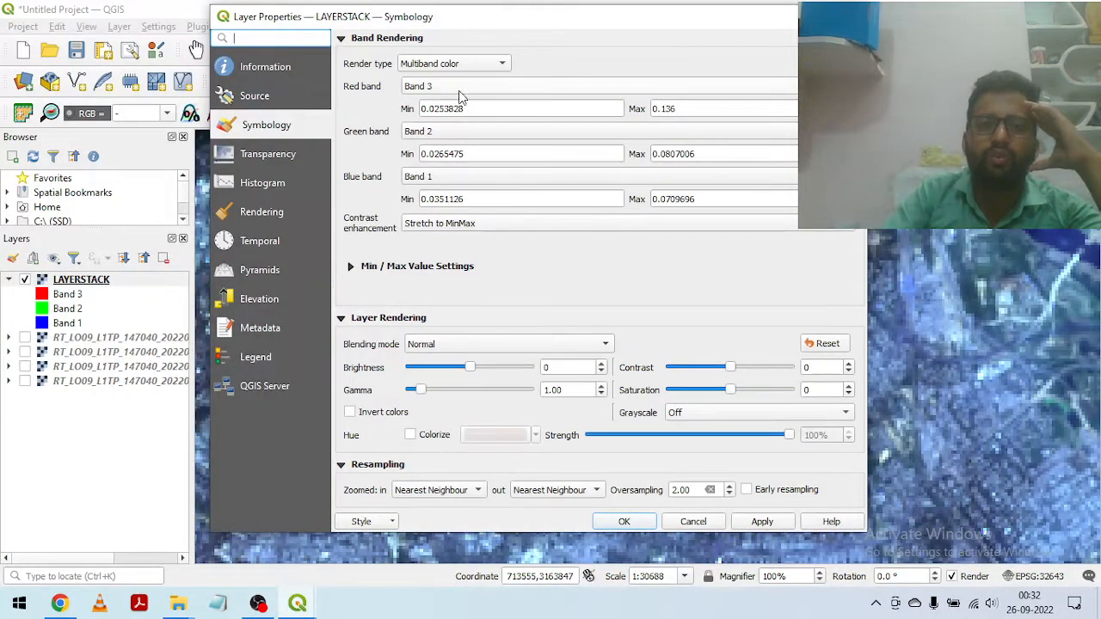
pyautogui.click(457, 88)
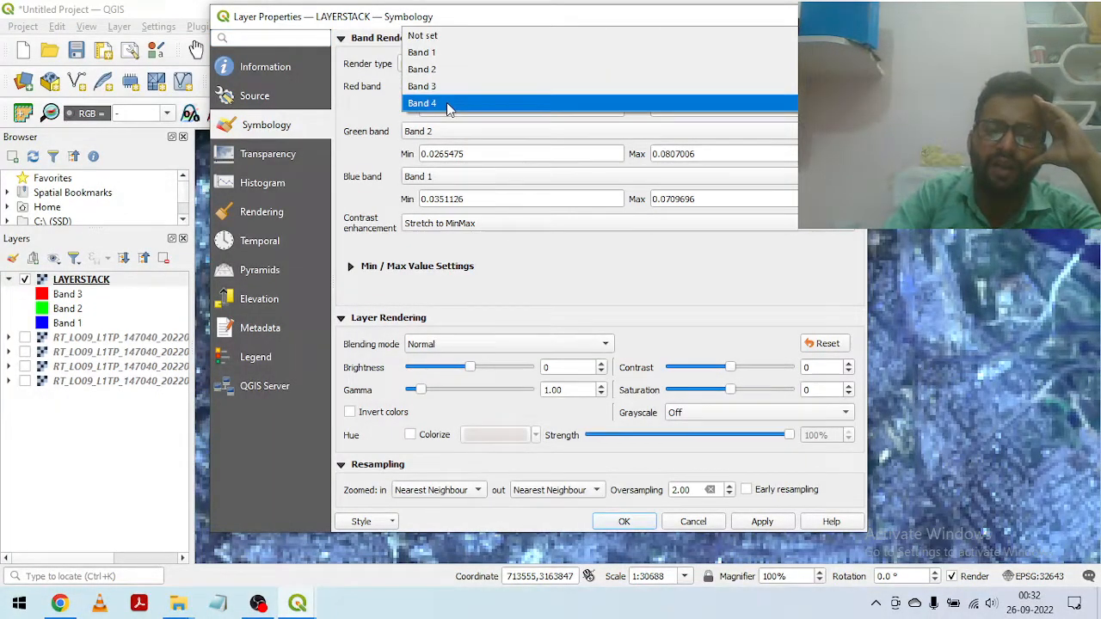
pyautogui.click(448, 104)
pyautogui.click(441, 135)
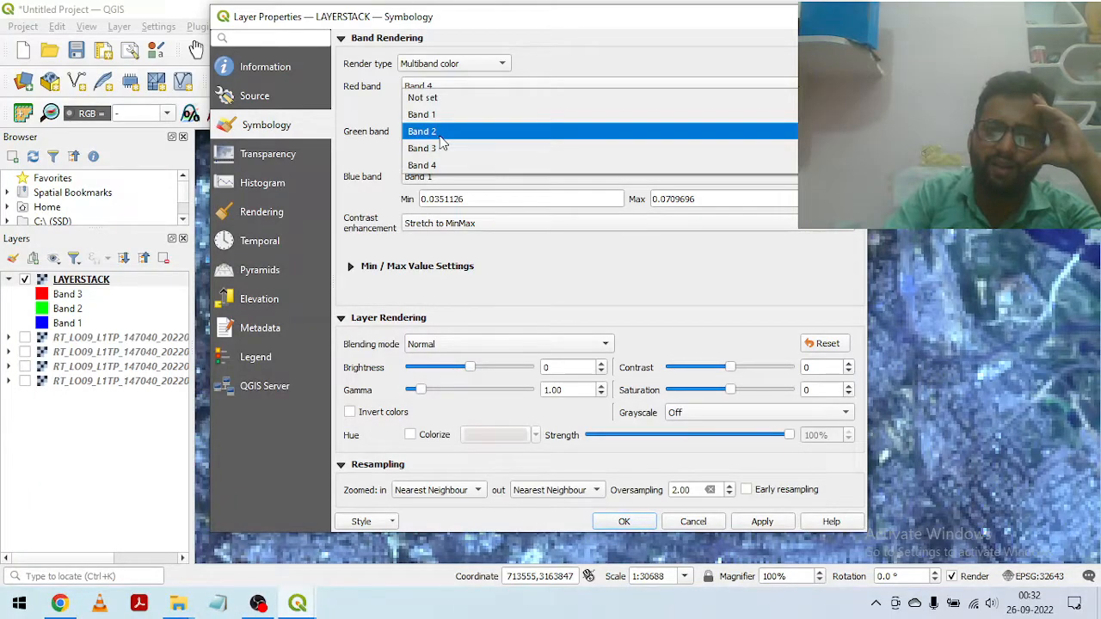
pyautogui.click(439, 146)
pyautogui.click(444, 178)
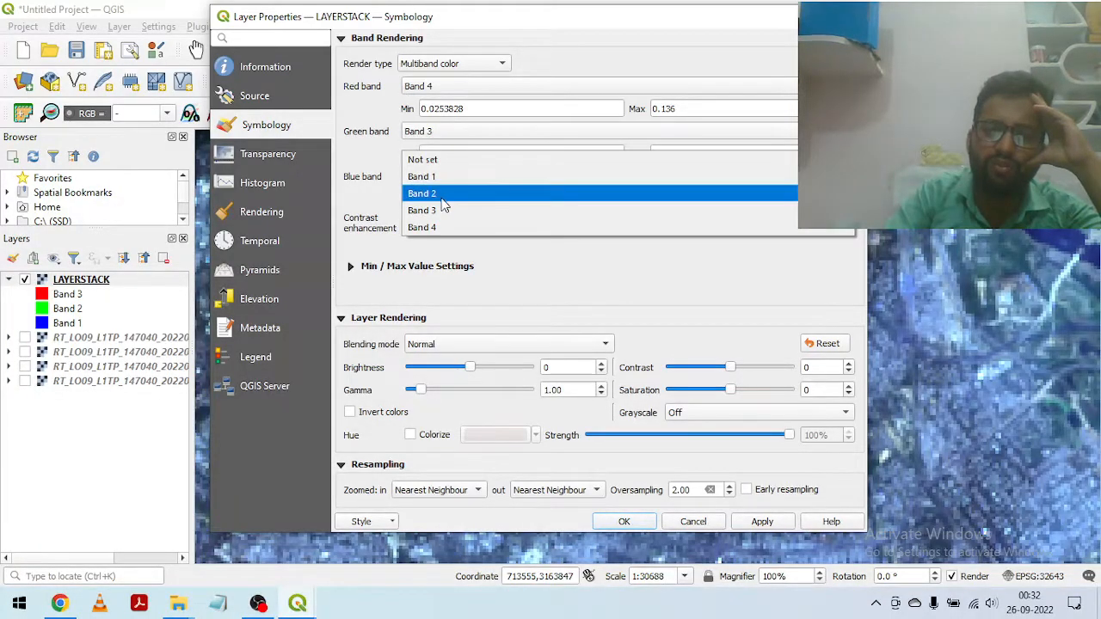
pyautogui.click(438, 194)
pyautogui.click(762, 521)
pyautogui.click(625, 521)
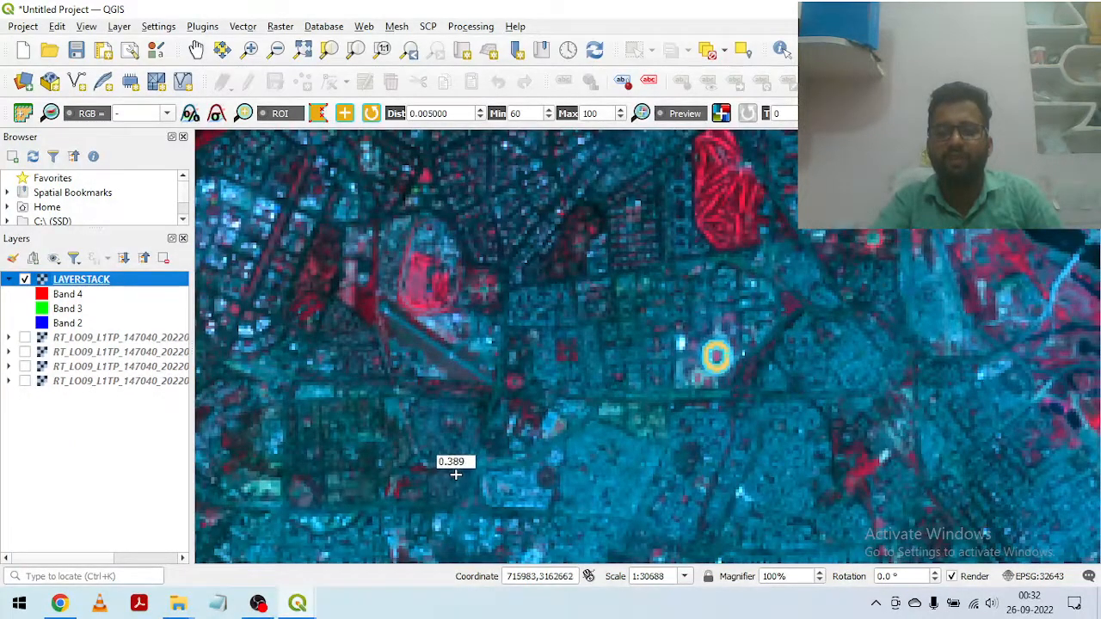
# Step: Examine the city's vegetation patches, built-up areas and the river northward in the false-colour composite
pyautogui.scroll(-2, 740, 209)
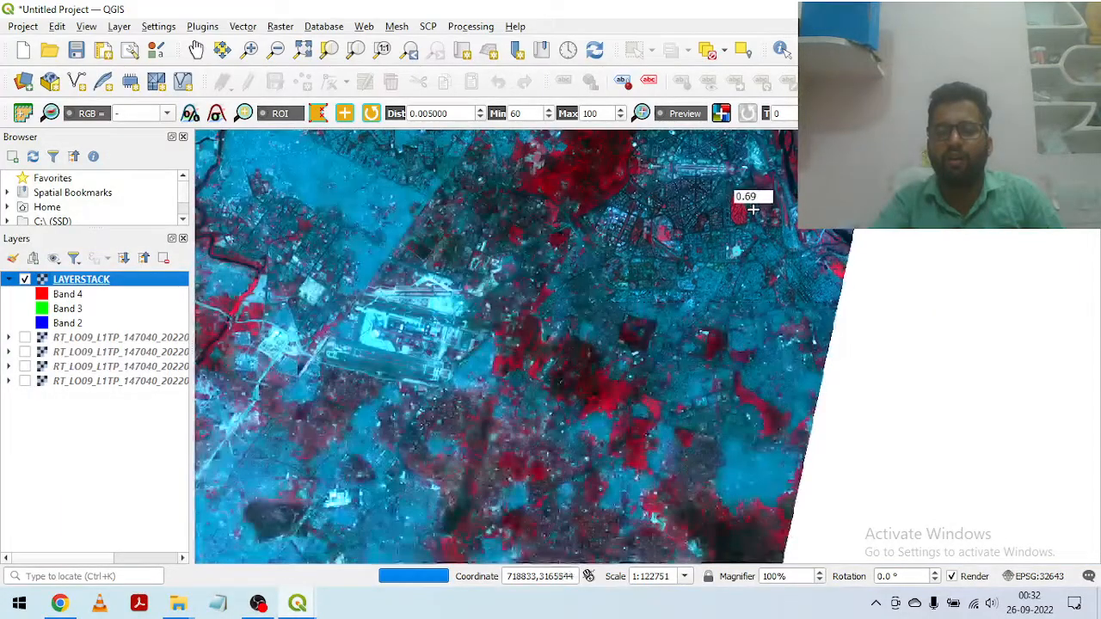
pyautogui.moveTo(752, 209); pyautogui.dragTo(621, 333)
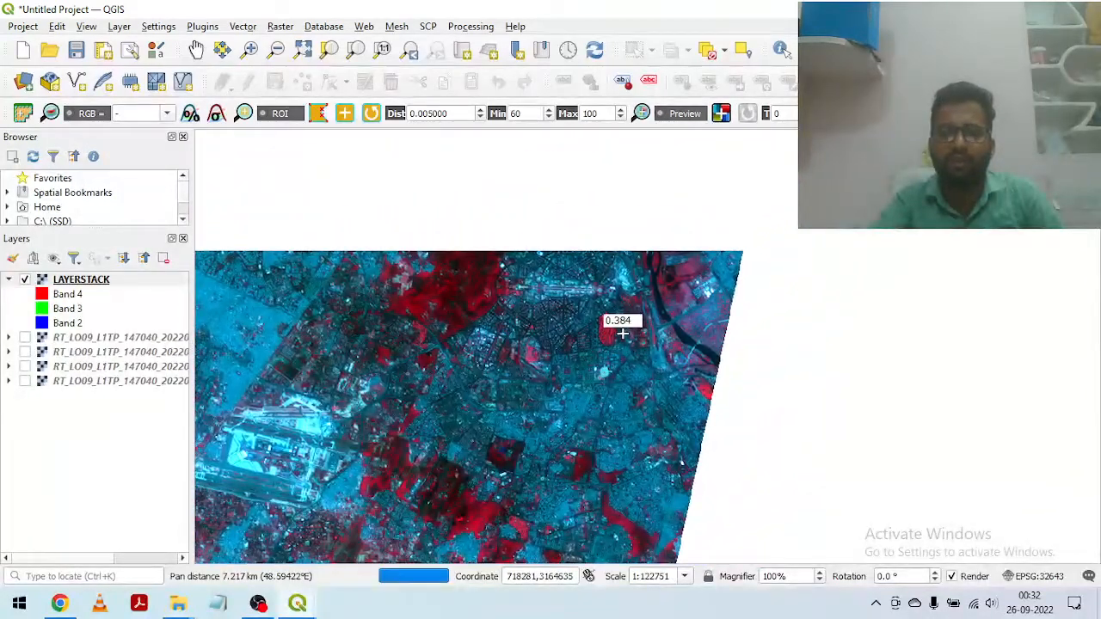
pyautogui.scroll(2, 621, 333)
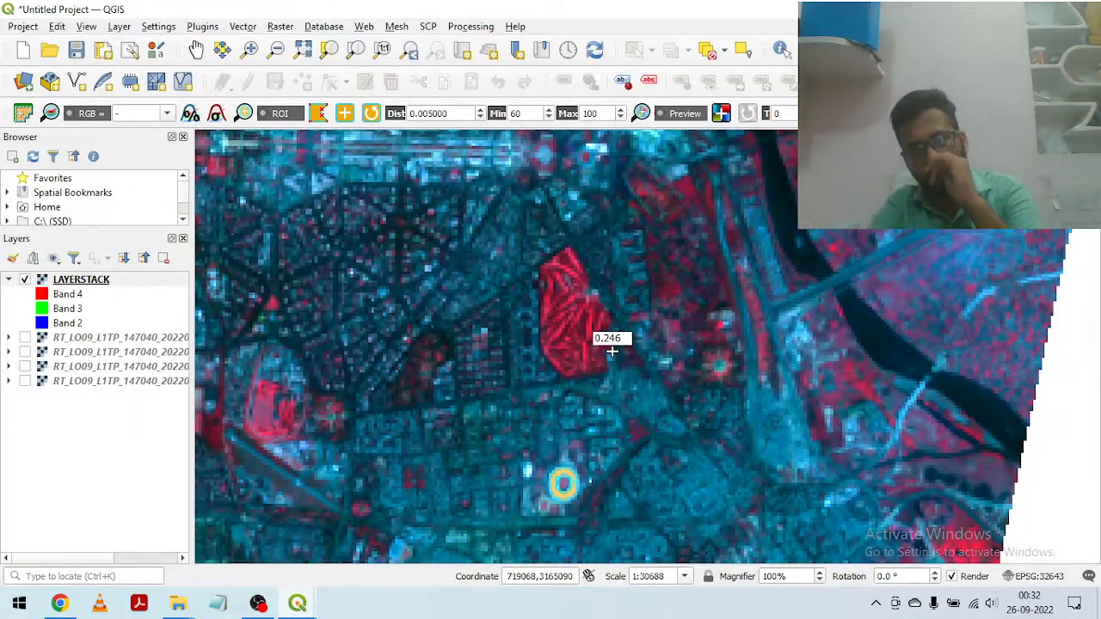
pyautogui.scroll(-1, 585, 340)
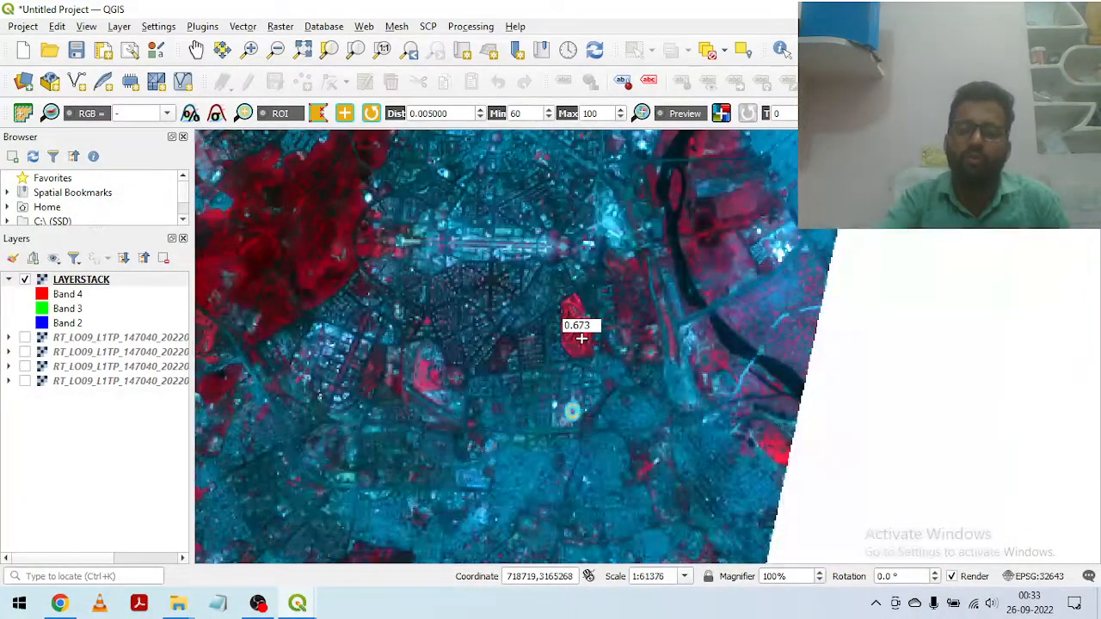
pyautogui.moveTo(729, 275); pyautogui.dragTo(747, 496)
pyautogui.moveTo(701, 326); pyautogui.dragTo(772, 512)
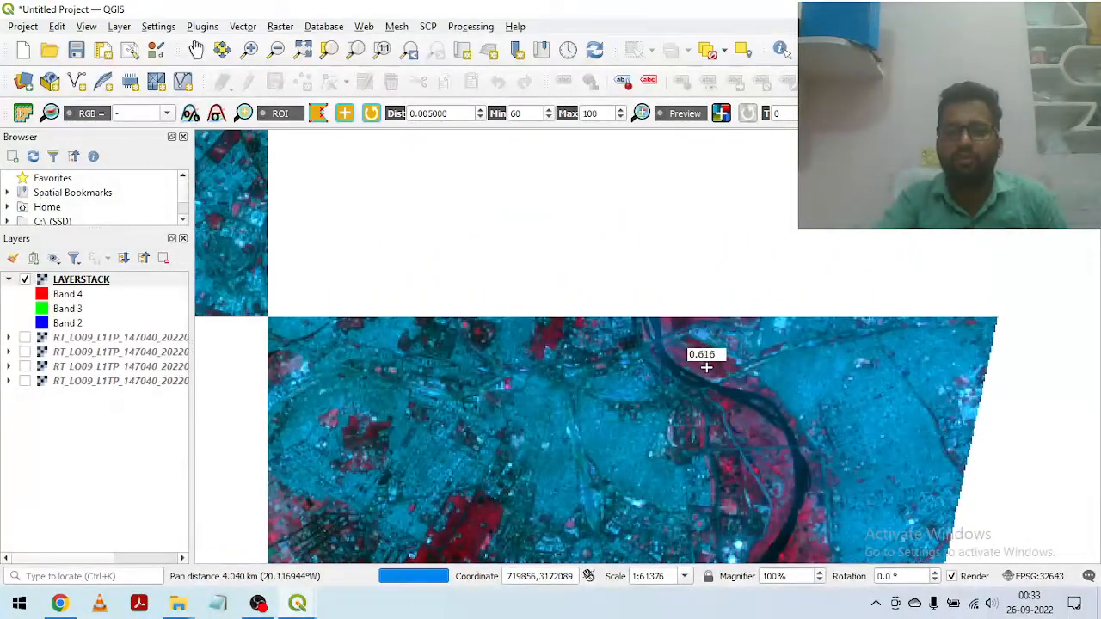
pyautogui.moveTo(669, 238); pyautogui.dragTo(698, 384)
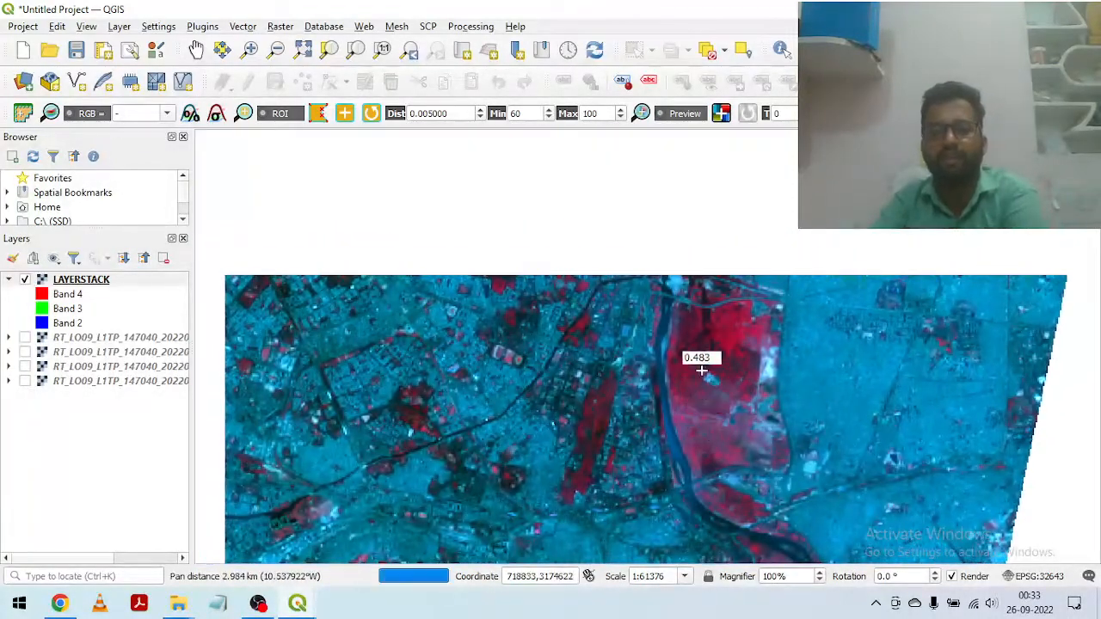
pyautogui.moveTo(743, 305); pyautogui.dragTo(818, 484)
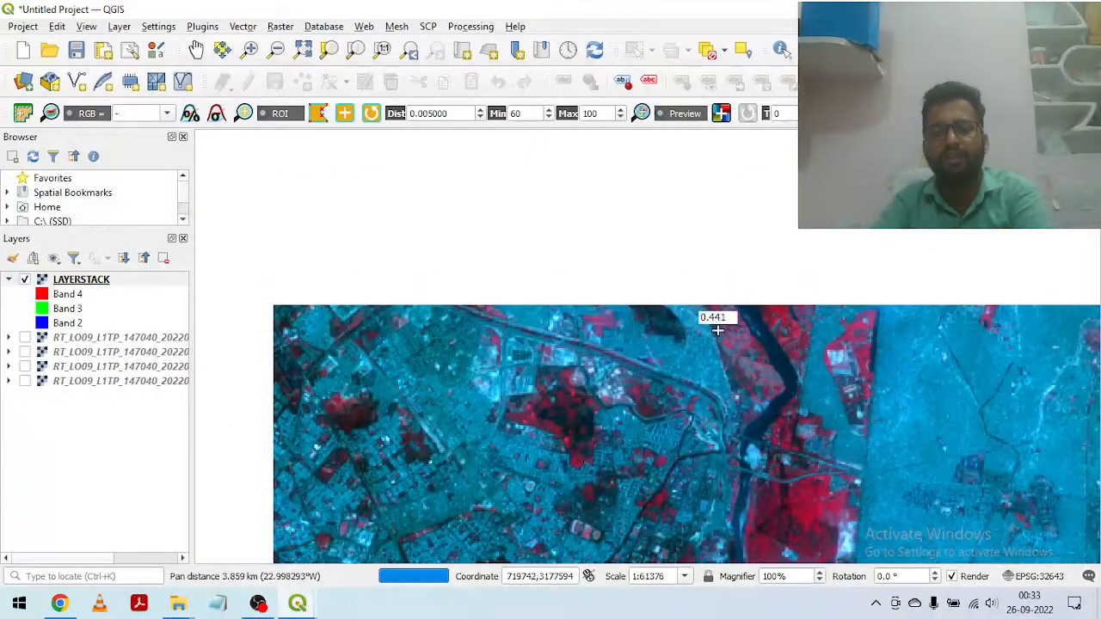
pyautogui.scroll(-1, 714, 313)
pyautogui.scroll(-2, 715, 313)
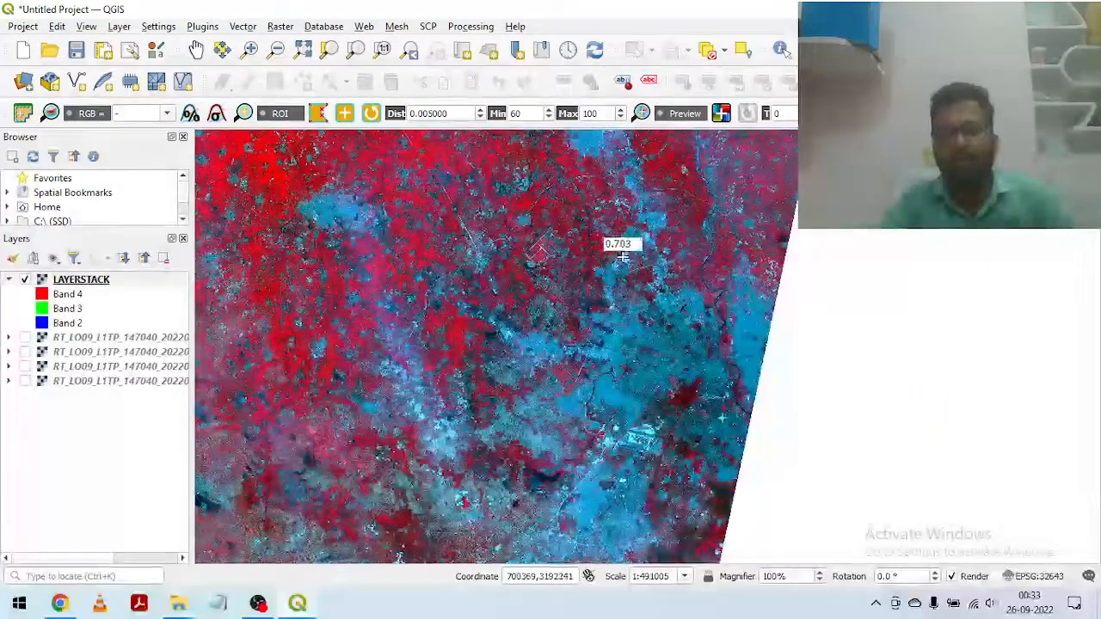
# Step: Trace the river and its sandbars northward through the farmland beyond the city in the false-colour composite
pyautogui.moveTo(613, 159); pyautogui.dragTo(697, 380)
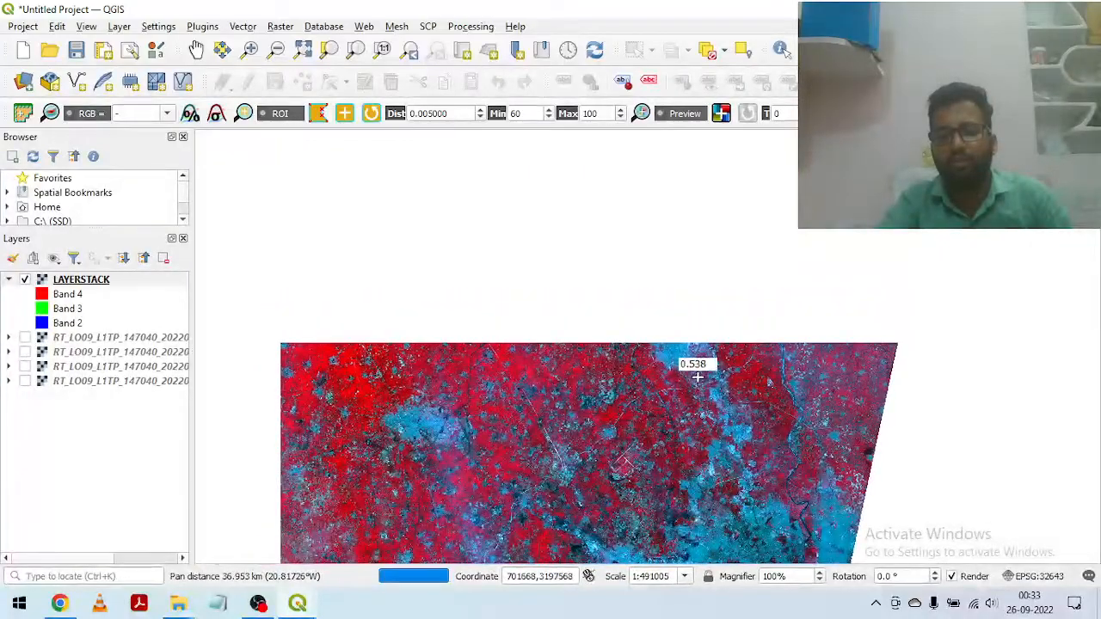
pyautogui.scroll(2, 760, 254)
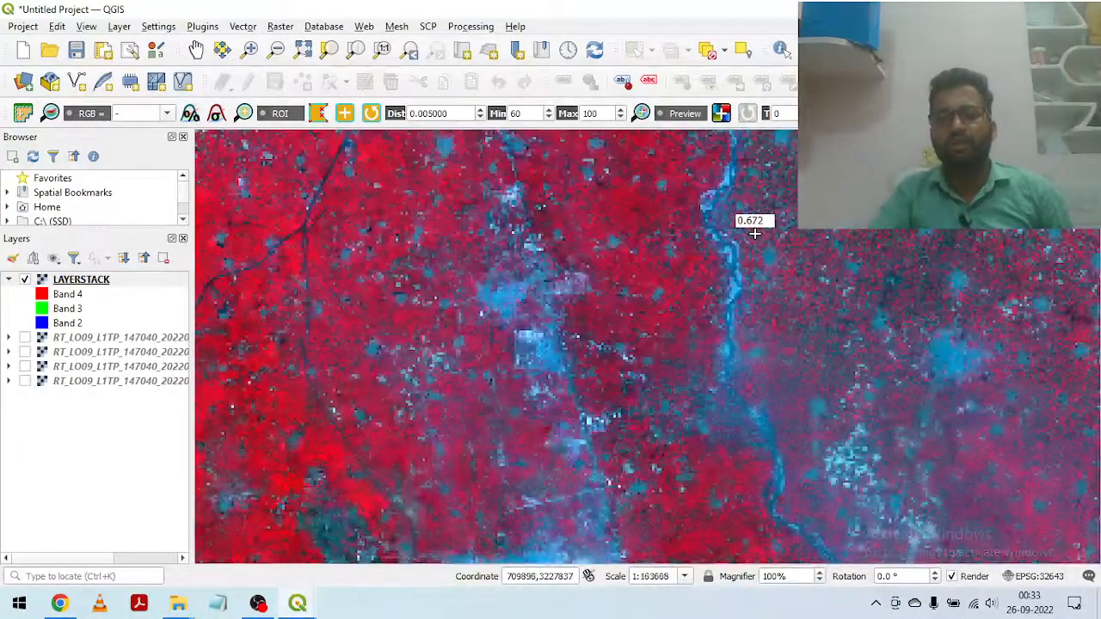
pyautogui.moveTo(726, 300); pyautogui.dragTo(700, 514)
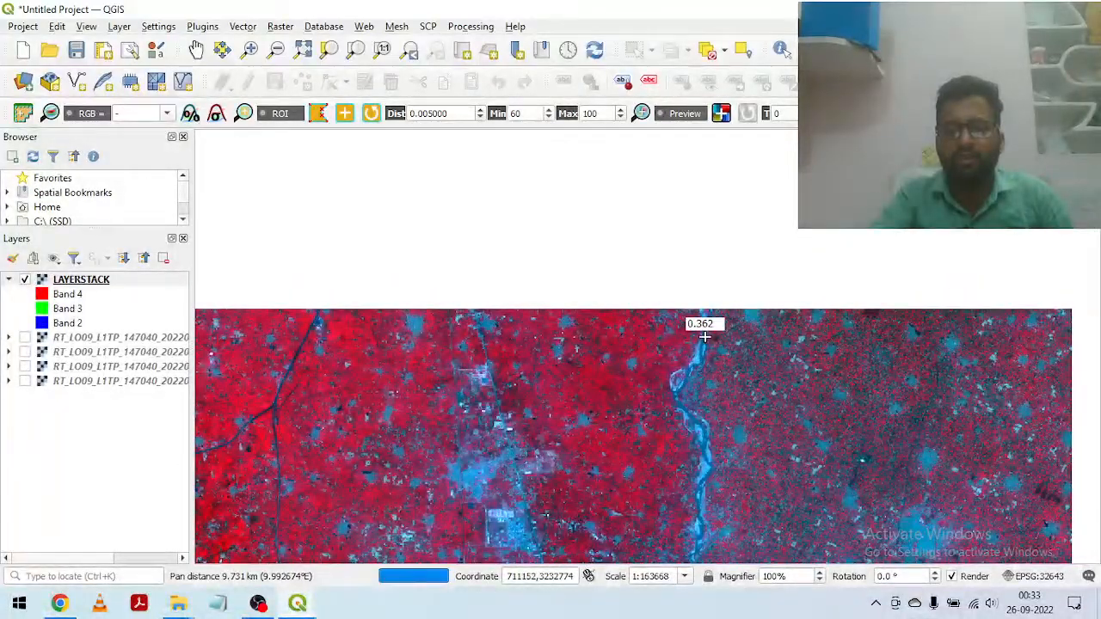
pyautogui.scroll(2, 708, 346)
pyautogui.scroll(1, 705, 258)
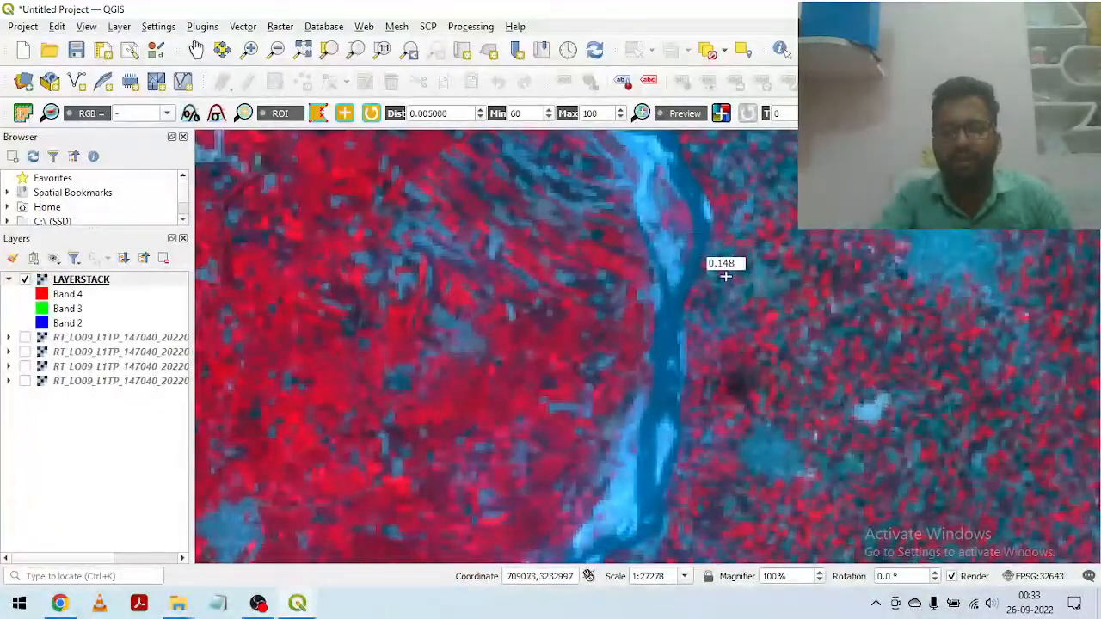
pyautogui.moveTo(659, 232); pyautogui.dragTo(680, 488)
pyautogui.moveTo(602, 353); pyautogui.dragTo(651, 484)
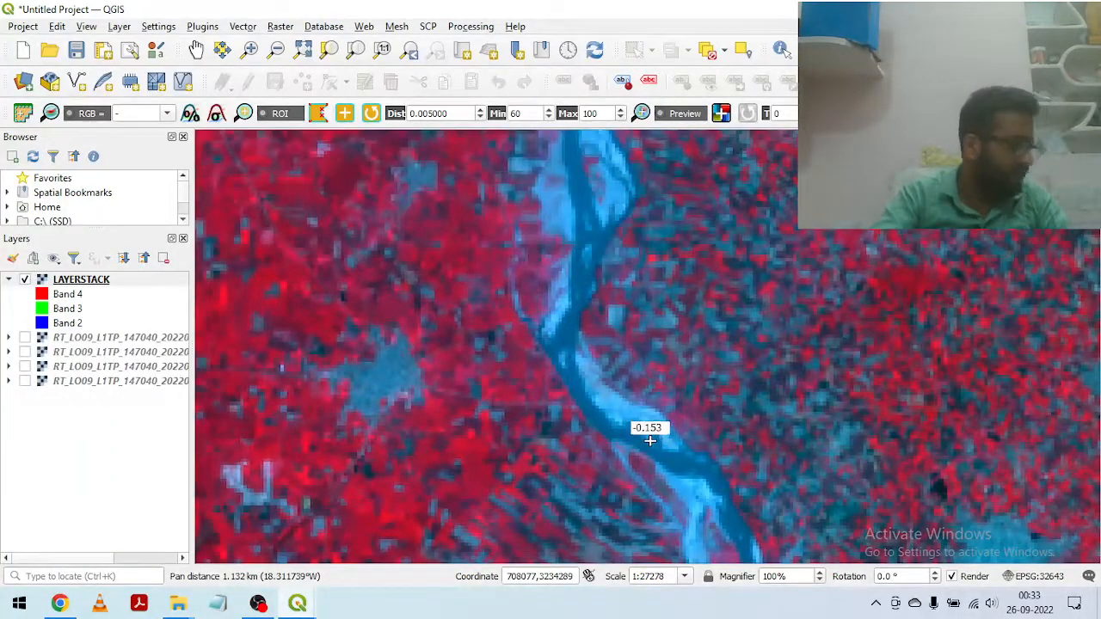
pyautogui.moveTo(603, 302); pyautogui.dragTo(634, 486)
pyautogui.moveTo(613, 254); pyautogui.dragTo(779, 551)
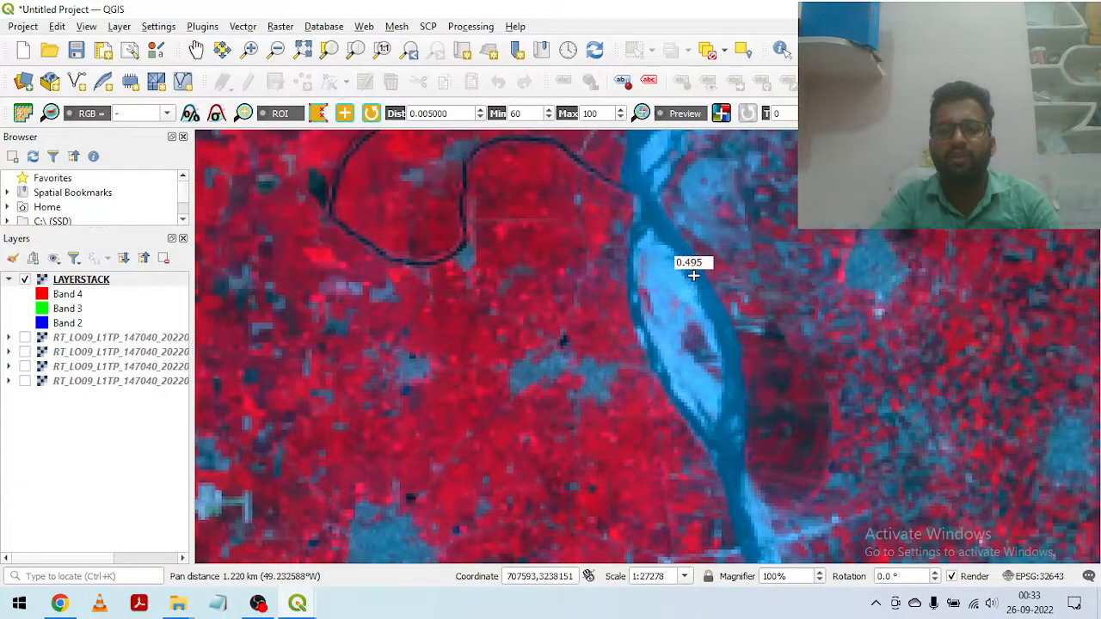
# Step: Examine the farmland west of the river in the false-colour composite, including the settlement patches and the small dark patch beside one
pyautogui.scroll(-1, 464, 215)
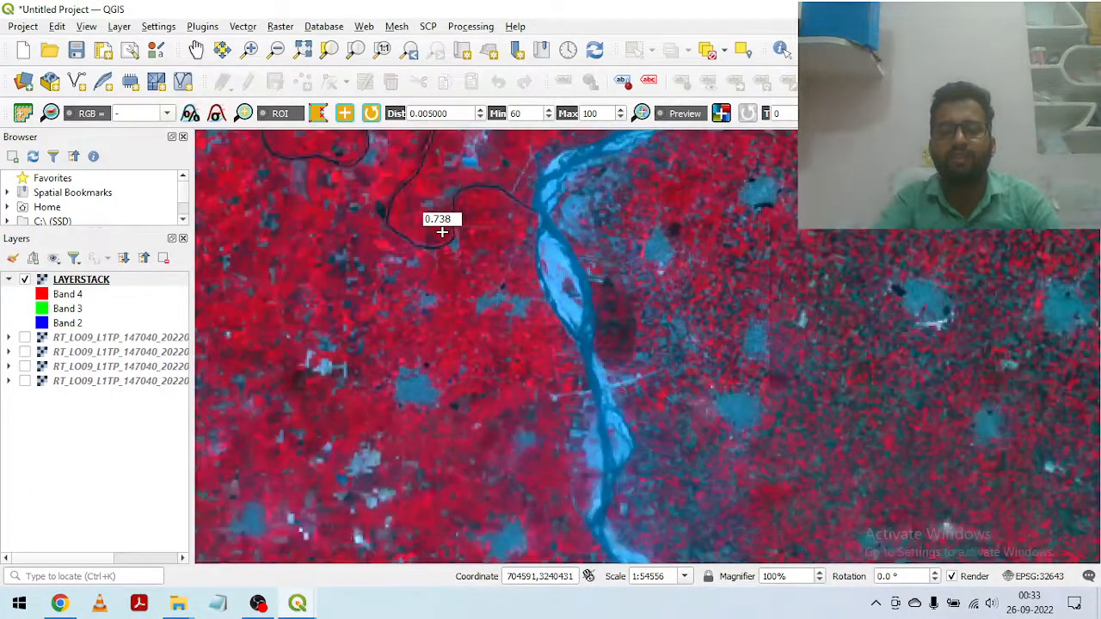
pyautogui.scroll(-1, 451, 228)
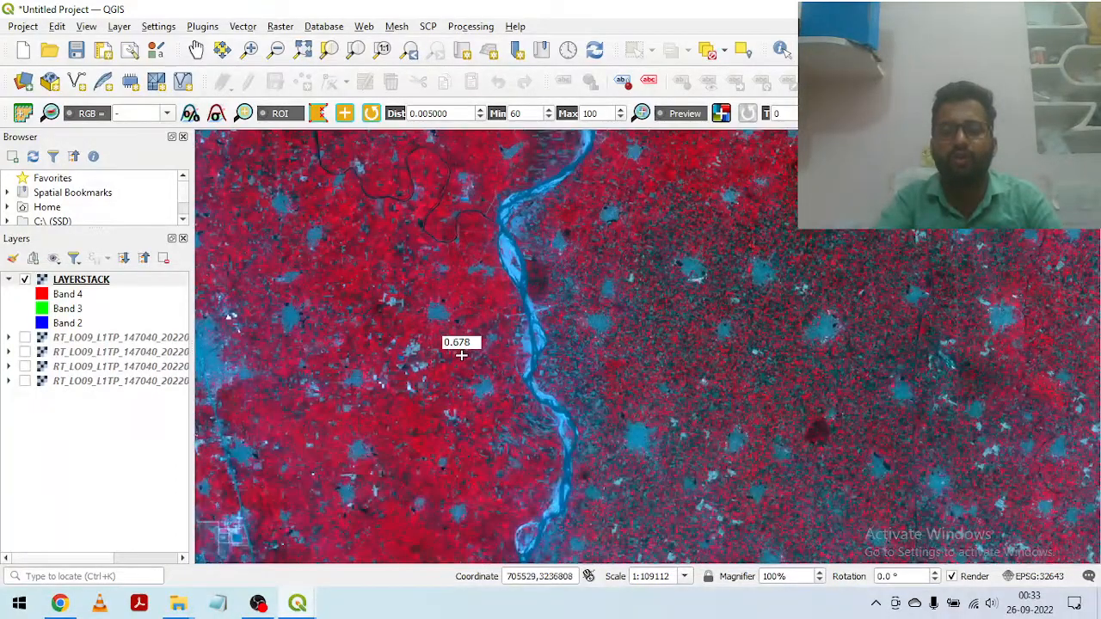
pyautogui.moveTo(643, 426); pyautogui.dragTo(671, 432)
pyautogui.moveTo(640, 386); pyautogui.dragTo(668, 387)
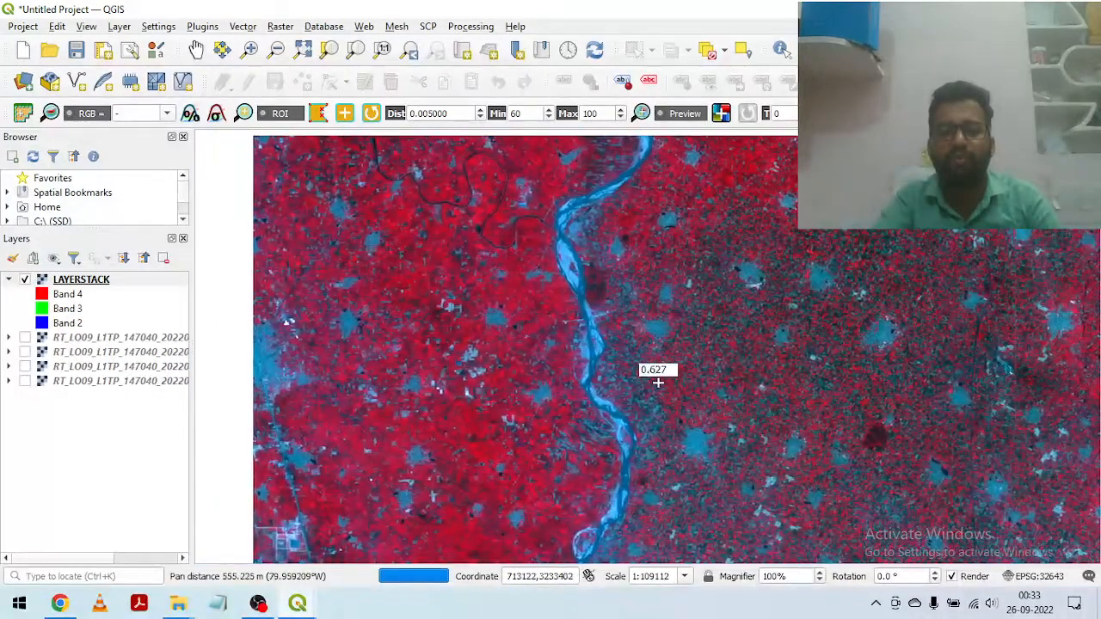
pyautogui.moveTo(516, 356); pyautogui.dragTo(533, 358)
pyautogui.scroll(2, 533, 358)
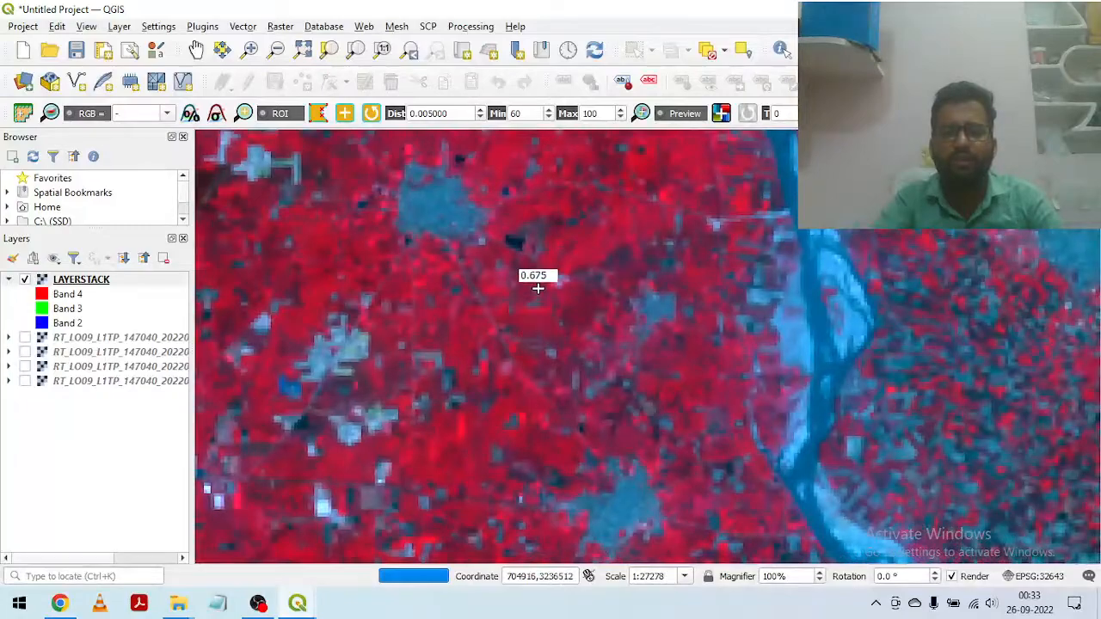
pyautogui.scroll(2, 507, 267)
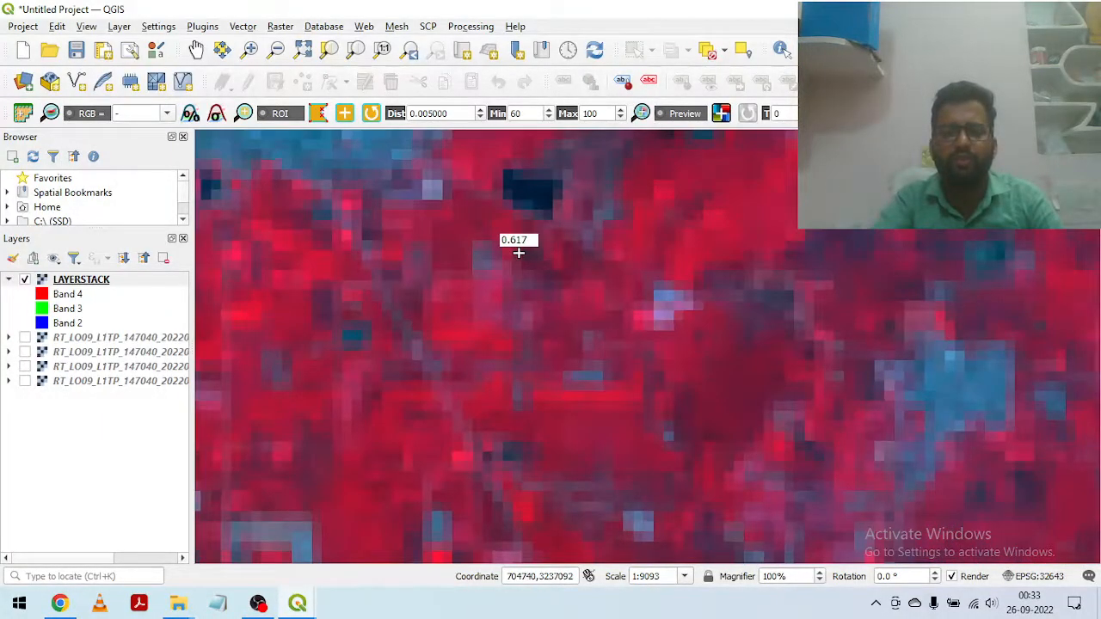
pyautogui.moveTo(480, 269); pyautogui.dragTo(540, 456)
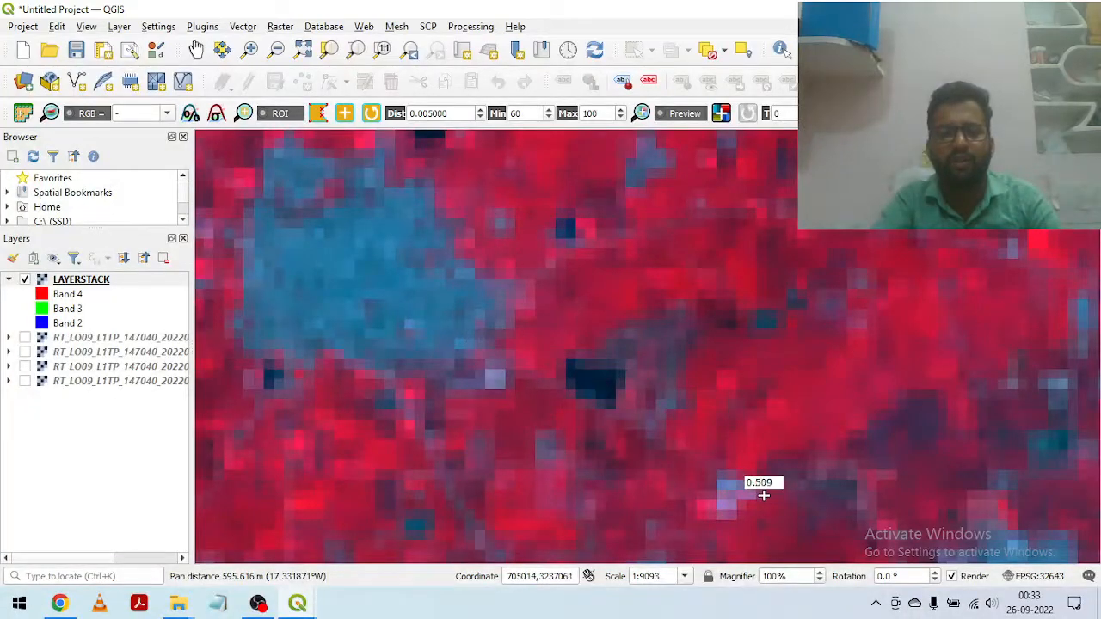
pyautogui.scroll(-1, 647, 325)
pyautogui.scroll(-4, 628, 317)
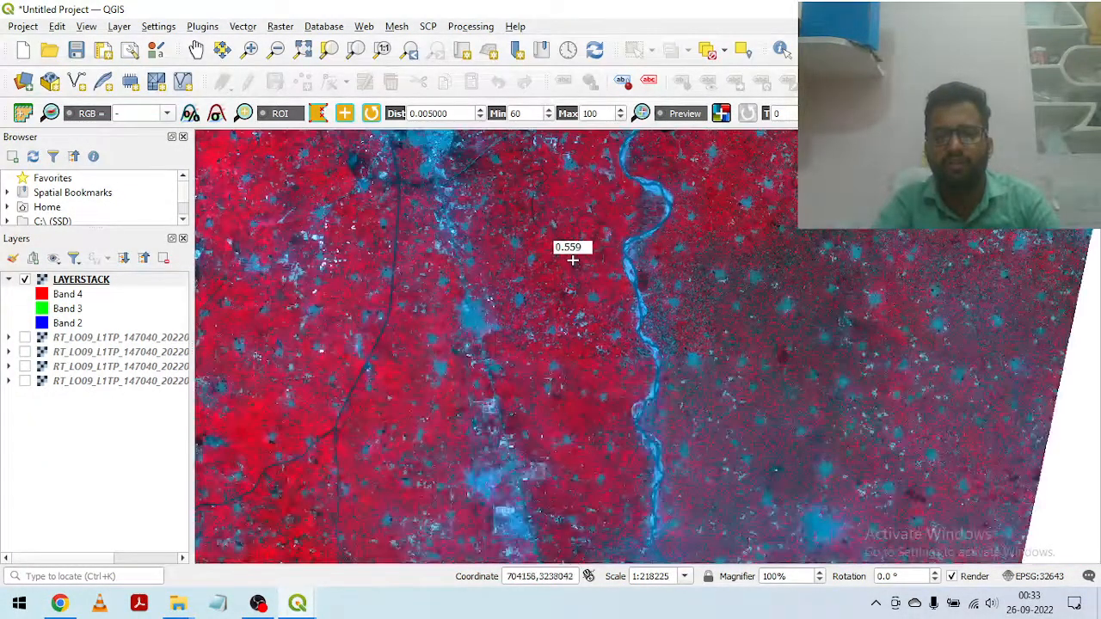
pyautogui.moveTo(497, 237); pyautogui.dragTo(643, 498)
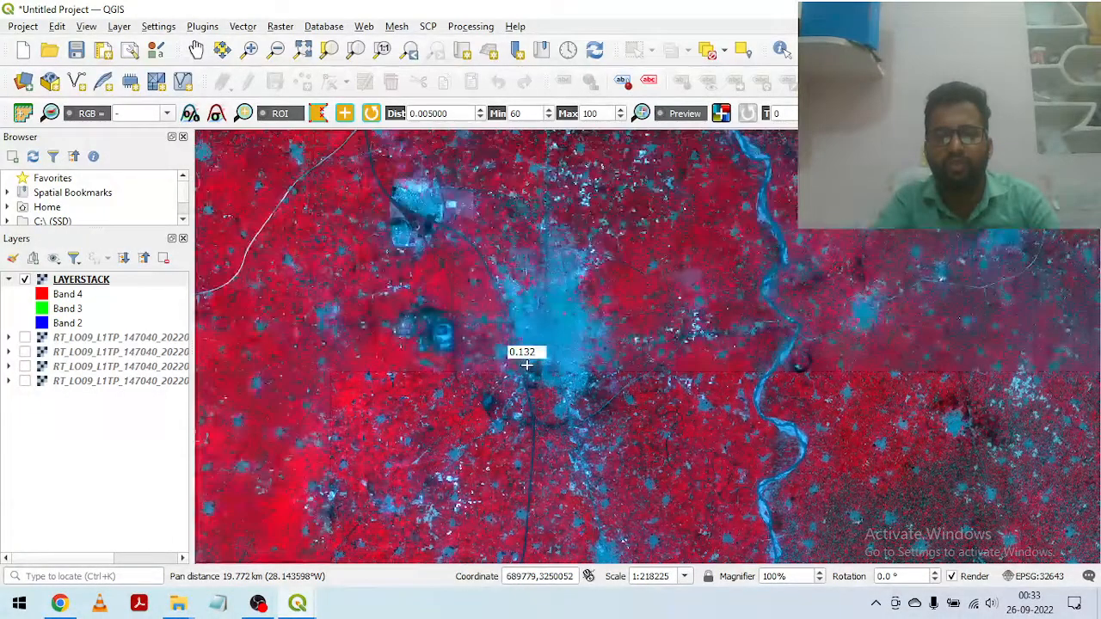
pyautogui.moveTo(564, 327); pyautogui.dragTo(603, 376)
# Step: Inspect the dark crescent-shaped feature east of the river and compare its colour with the nearby river channel
pyautogui.scroll(1, 881, 492)
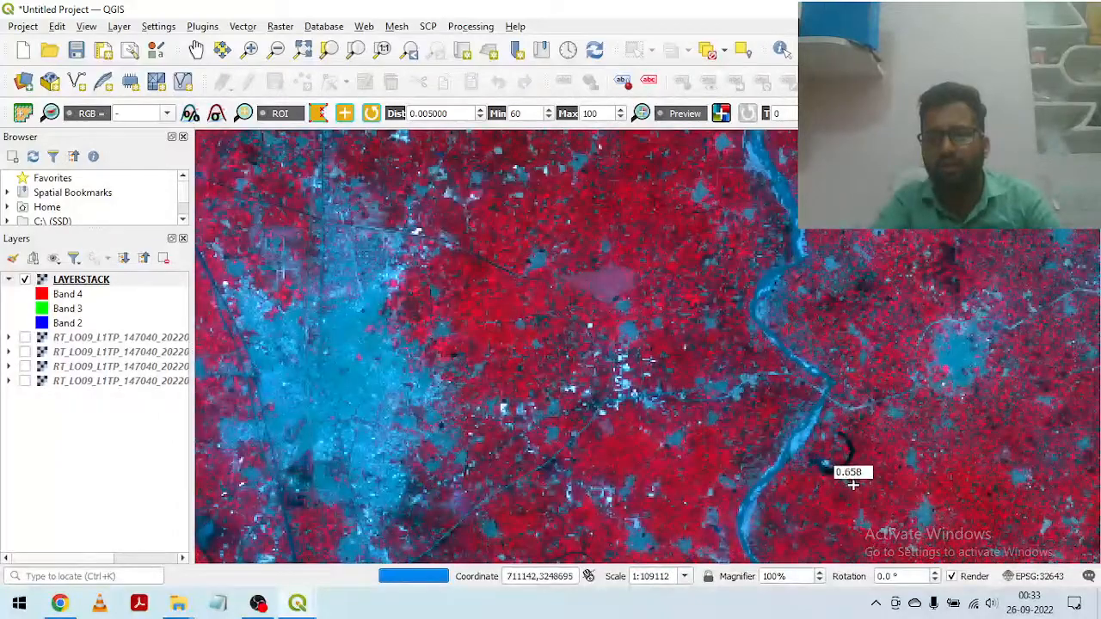
pyautogui.scroll(2, 847, 462)
pyautogui.scroll(1, 822, 432)
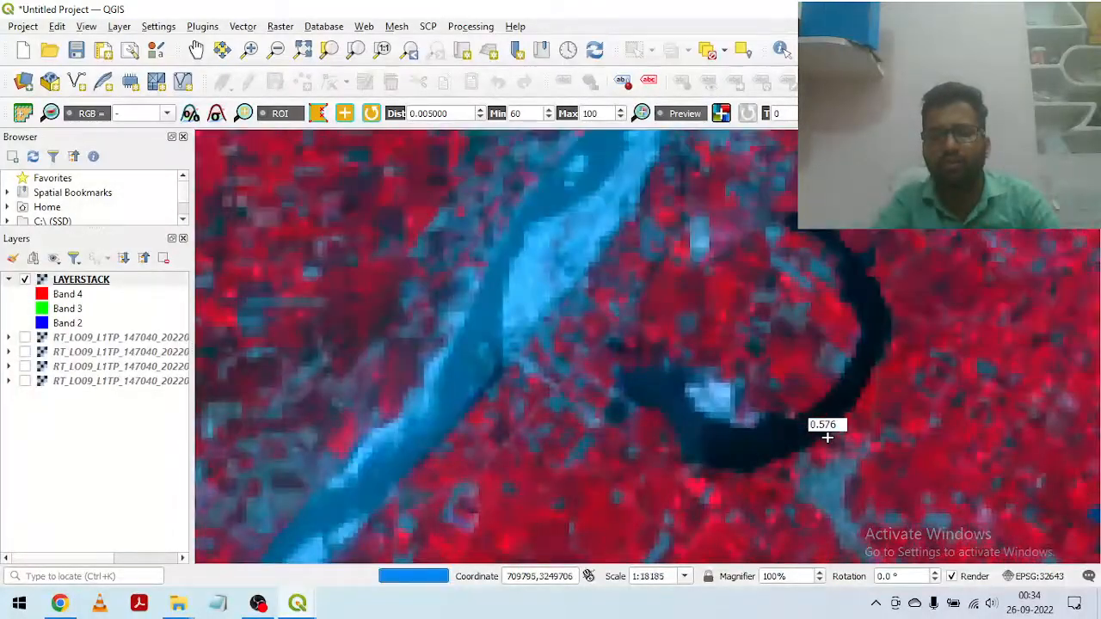
pyautogui.scroll(-1, 777, 417)
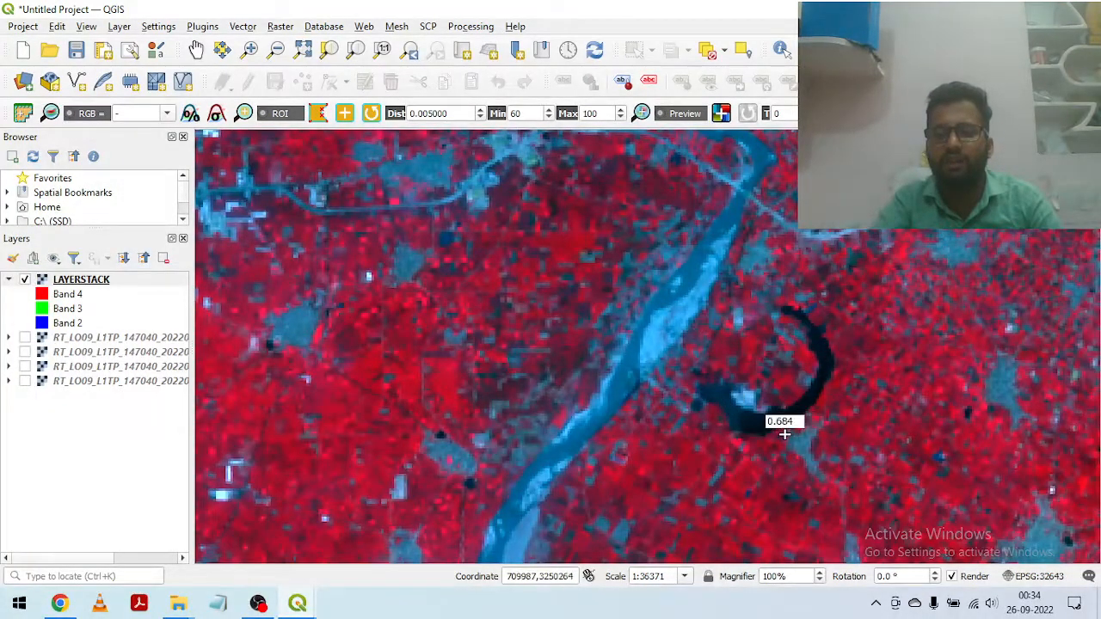
pyautogui.scroll(1, 783, 430)
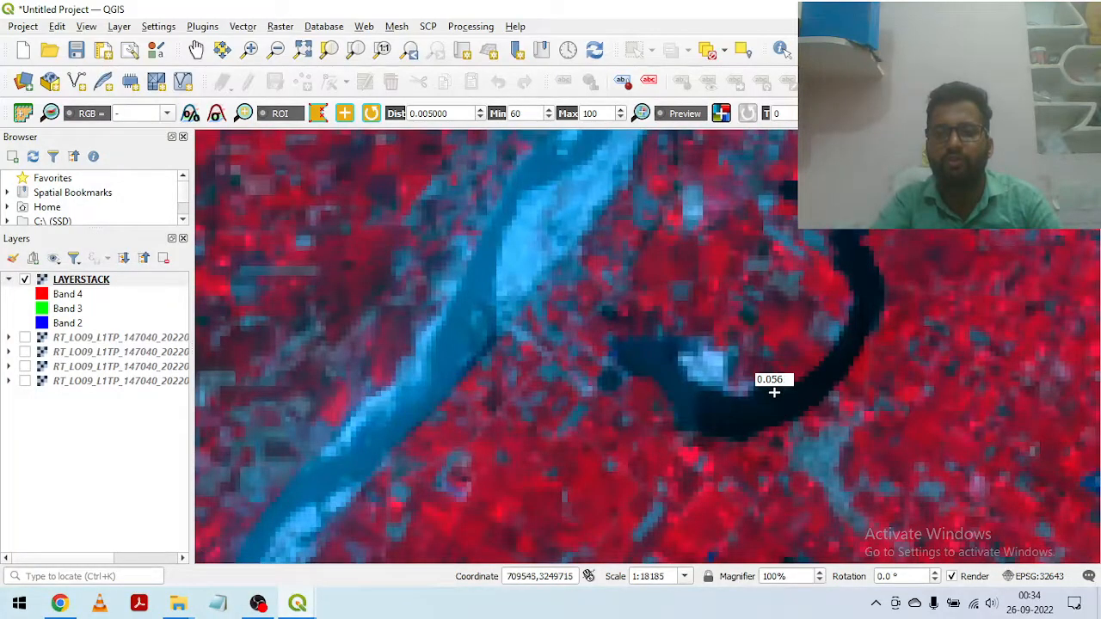
pyautogui.scroll(-1, 757, 370)
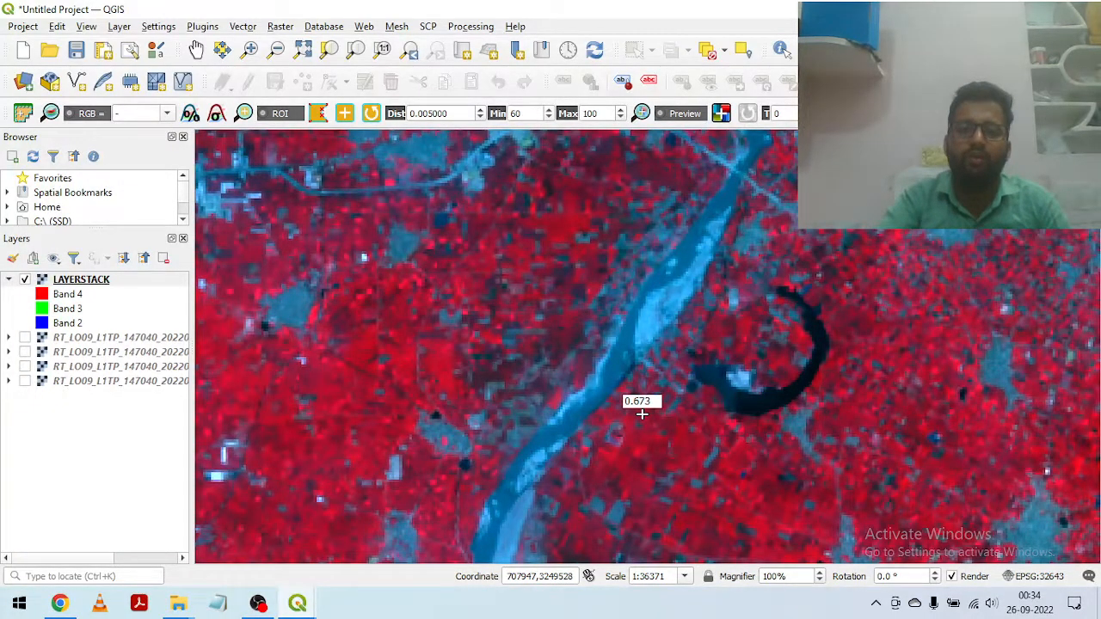
pyautogui.scroll(1, 762, 394)
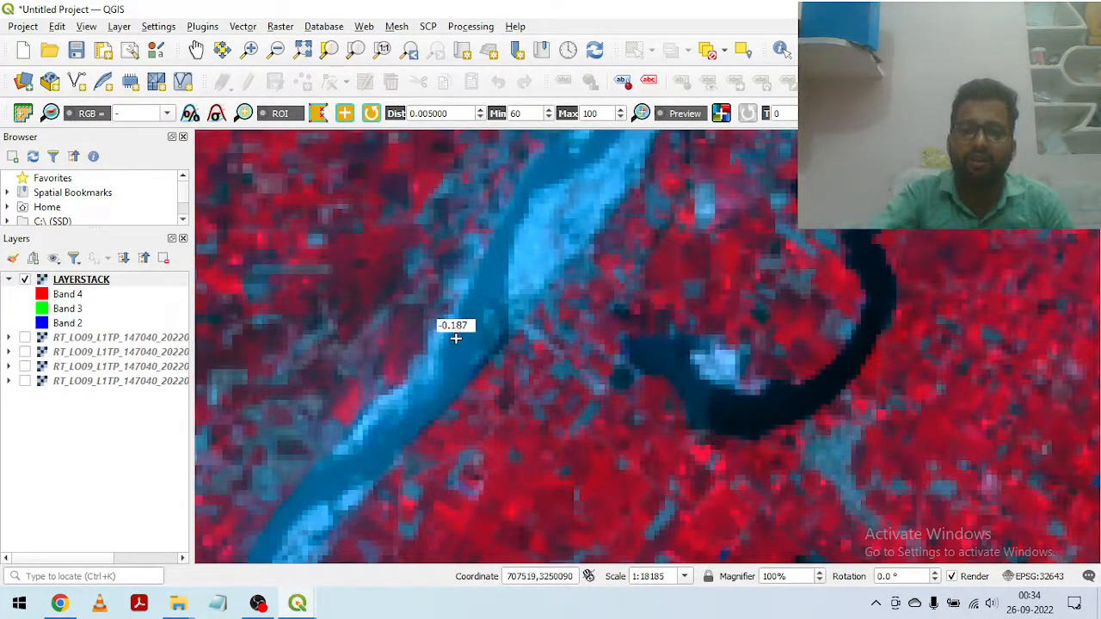
pyautogui.scroll(-2, 715, 376)
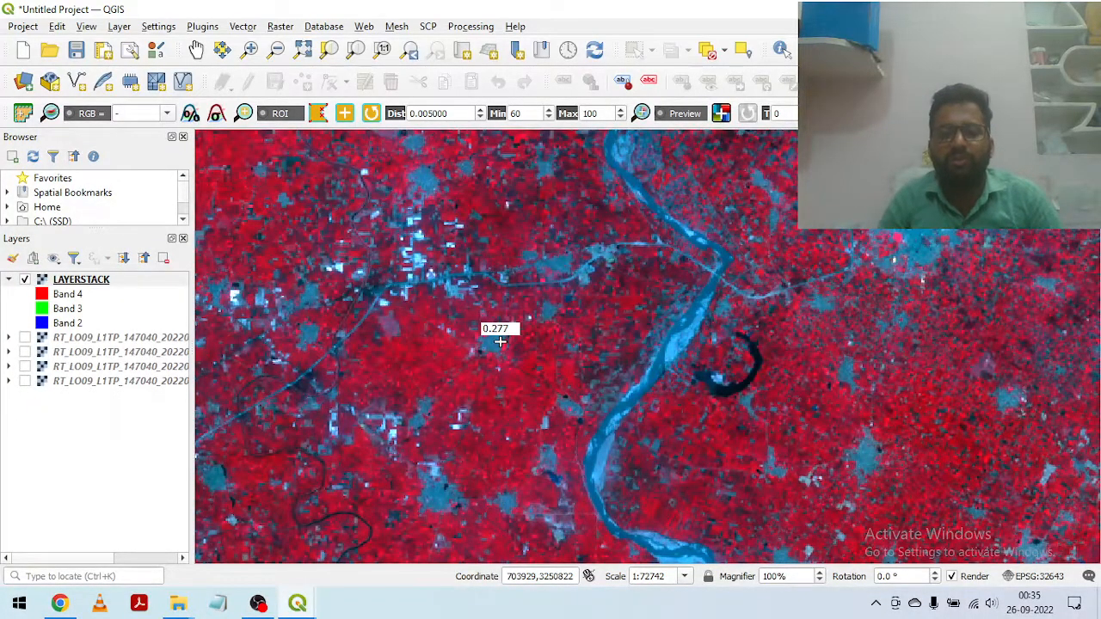
# Step: Survey the city and the wider Landsat scene, and inspect the bright red vegetation in its north-western part
pyautogui.scroll(-1, 580, 298)
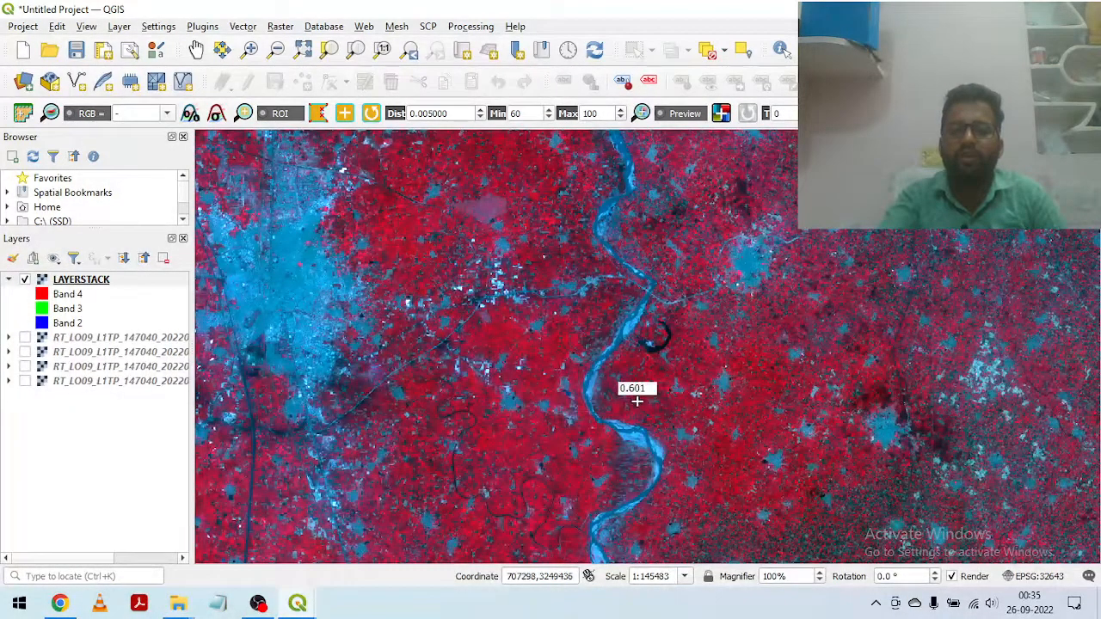
pyautogui.moveTo(637, 398); pyautogui.dragTo(654, 424)
pyautogui.moveTo(789, 502); pyautogui.dragTo(857, 526)
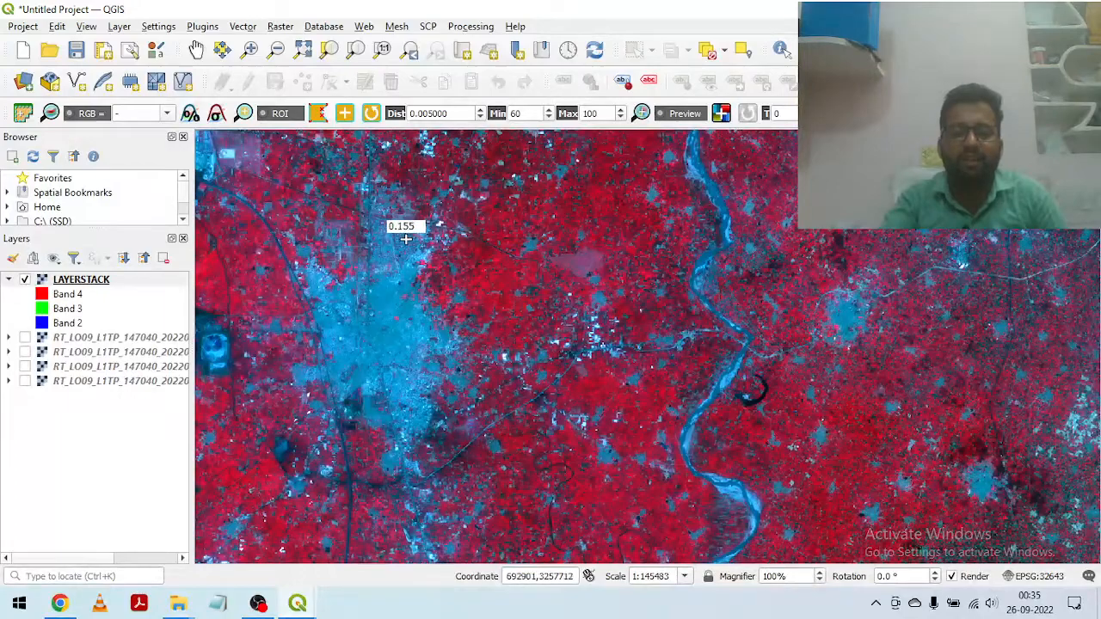
pyautogui.scroll(-3, 596, 312)
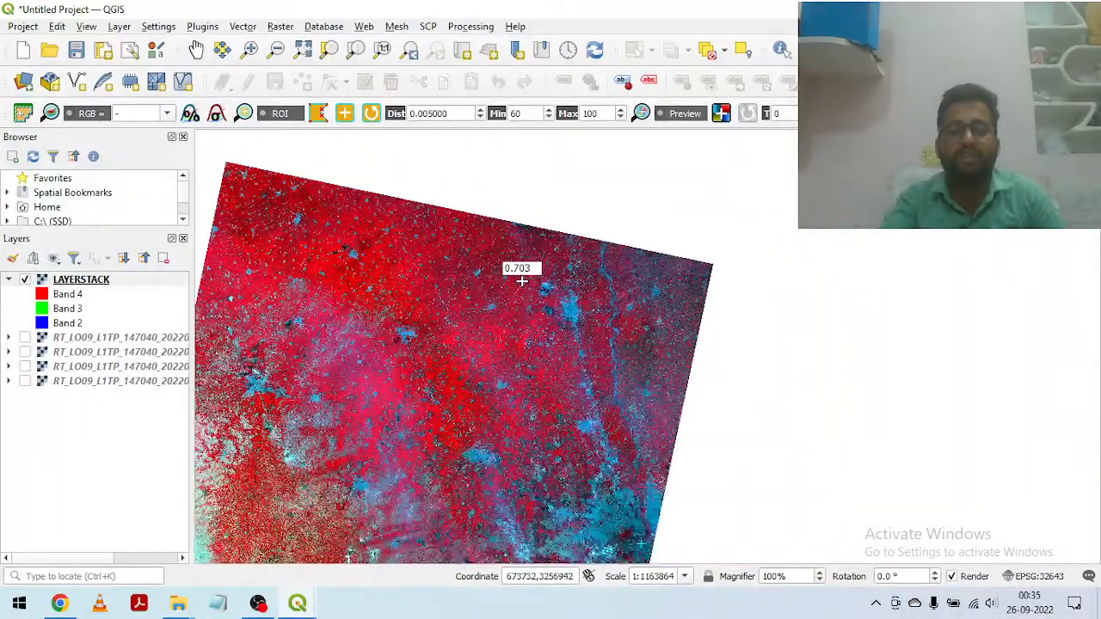
pyautogui.moveTo(324, 332); pyautogui.dragTo(489, 346)
pyautogui.scroll(4, 491, 306)
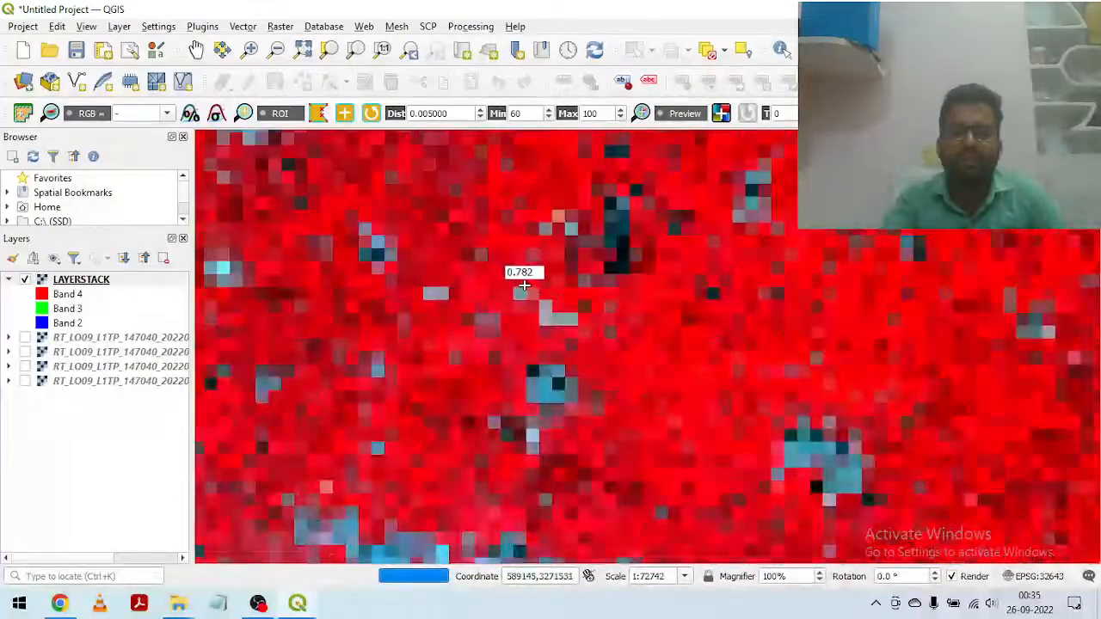
pyautogui.scroll(1, 523, 284)
pyautogui.scroll(2, 677, 335)
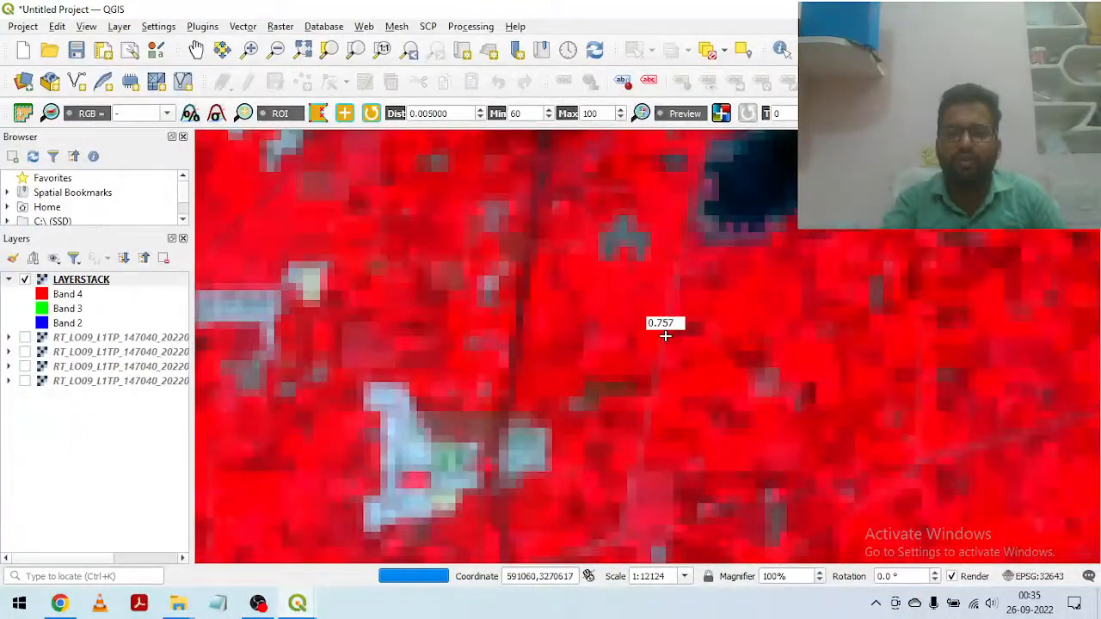
pyautogui.scroll(-2, 649, 337)
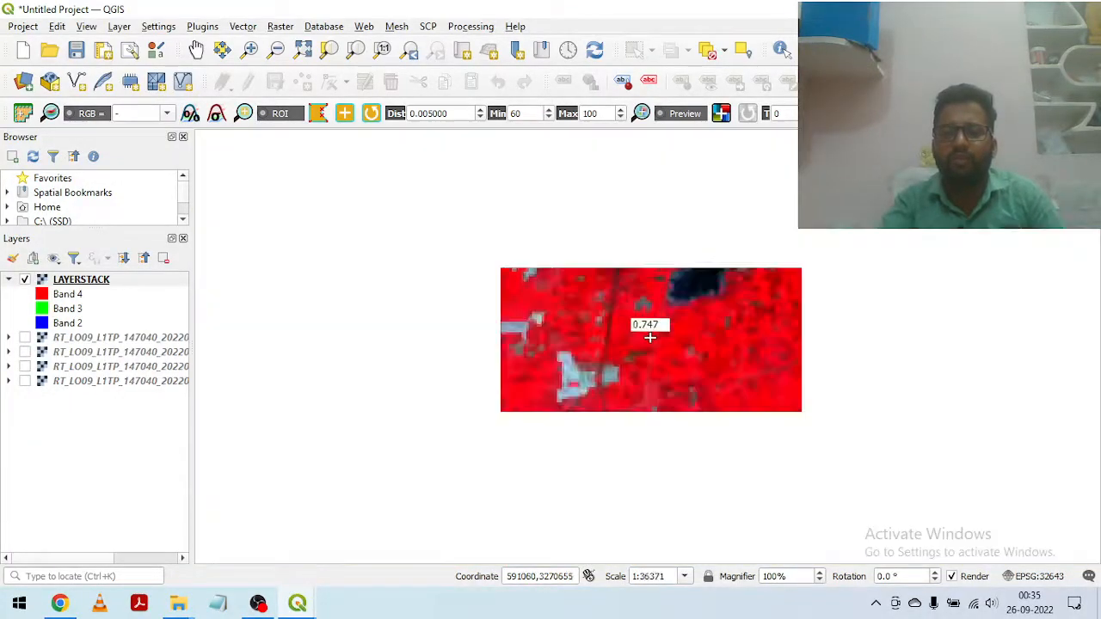
pyautogui.scroll(-2, 695, 308)
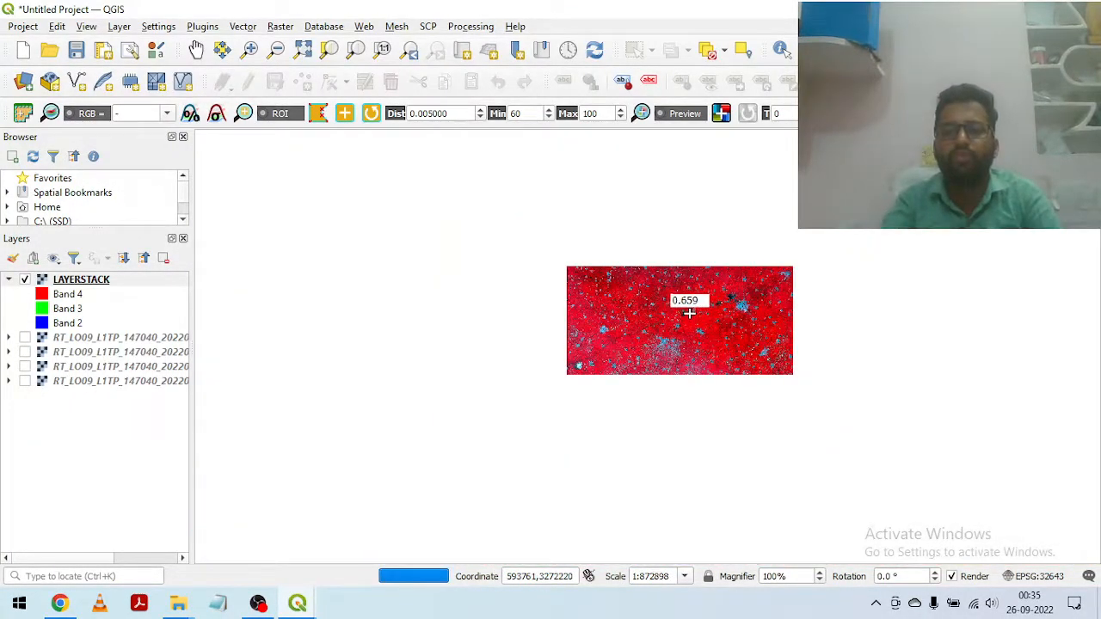
# Step: Examine the bright cyan ground and dark ridges in the south-western part of the LAYERSTACK scene
pyautogui.moveTo(592, 367); pyautogui.dragTo(539, 246)
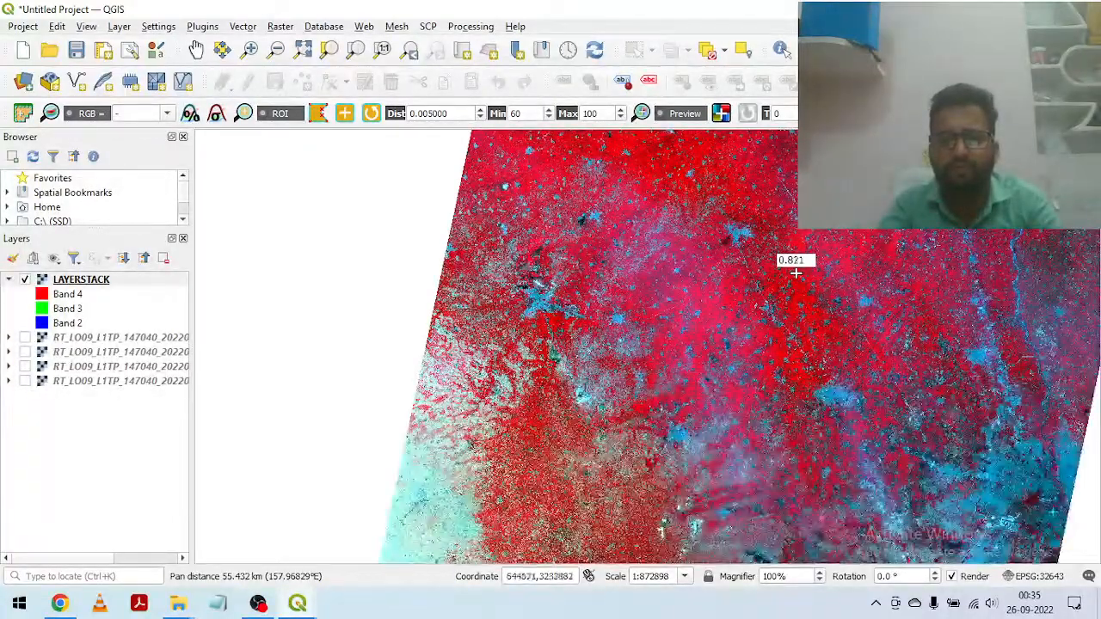
pyautogui.moveTo(593, 388); pyautogui.dragTo(514, 273)
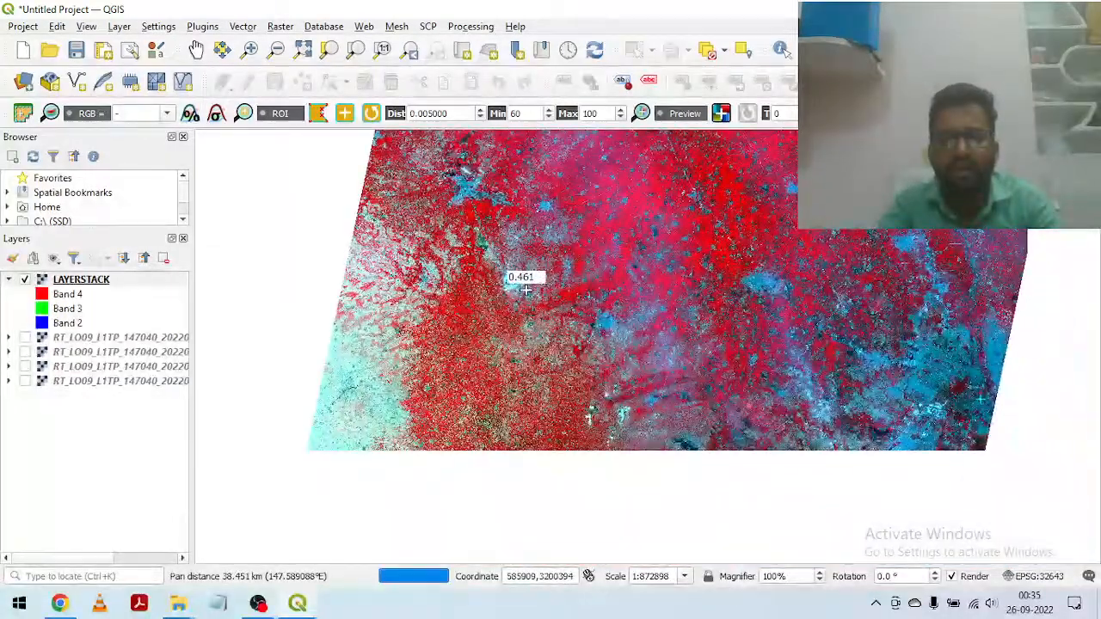
pyautogui.scroll(1, 518, 296)
pyautogui.scroll(1, 507, 288)
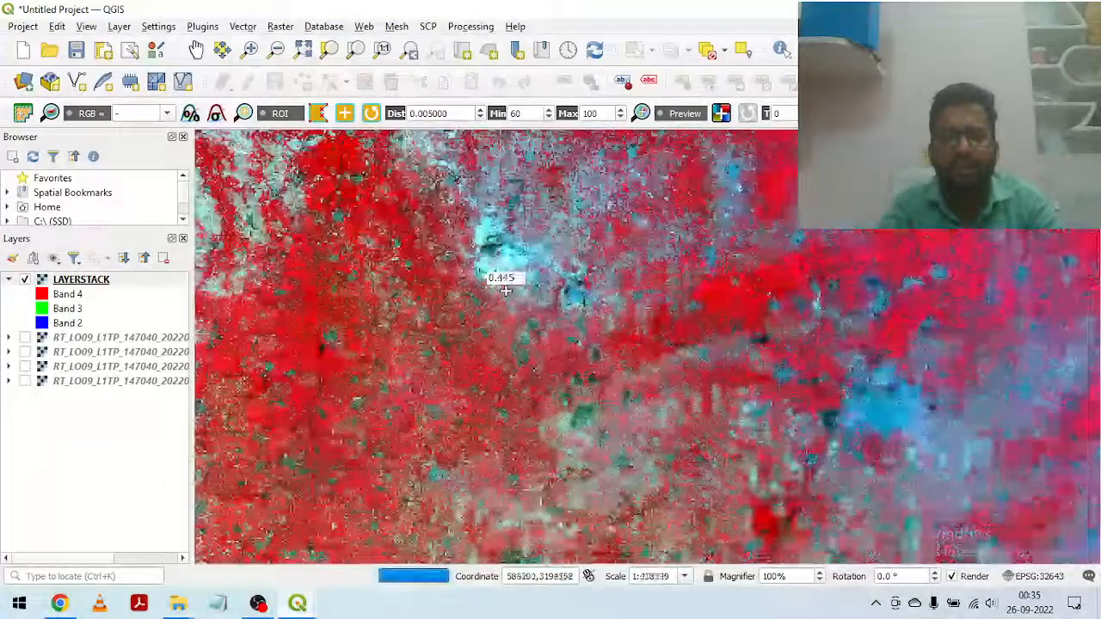
pyautogui.scroll(2, 505, 323)
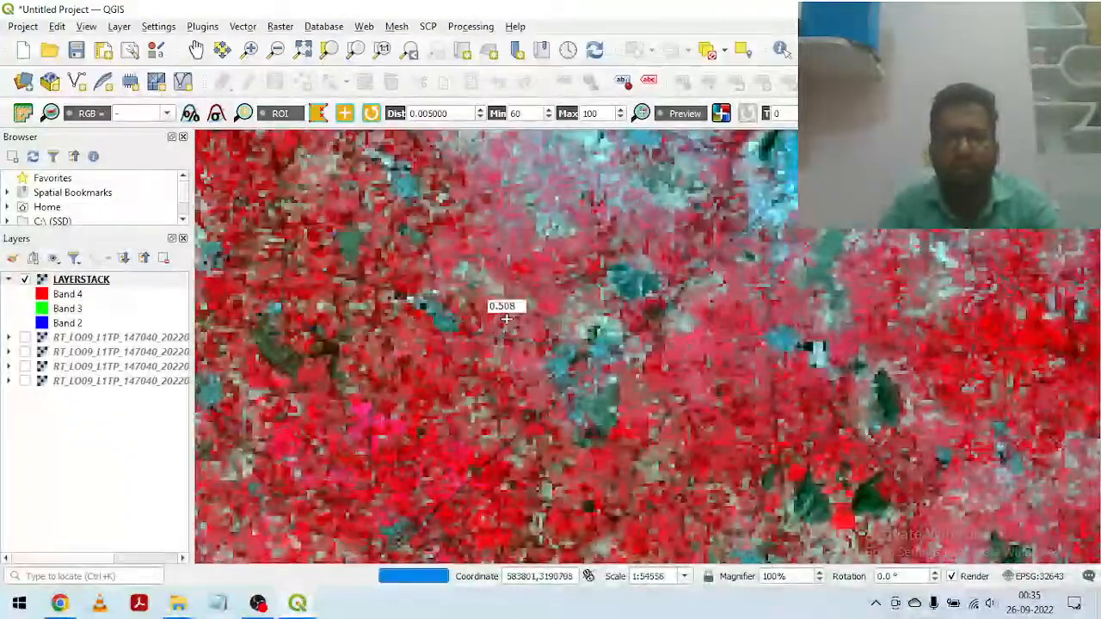
pyautogui.moveTo(568, 239); pyautogui.dragTo(520, 450)
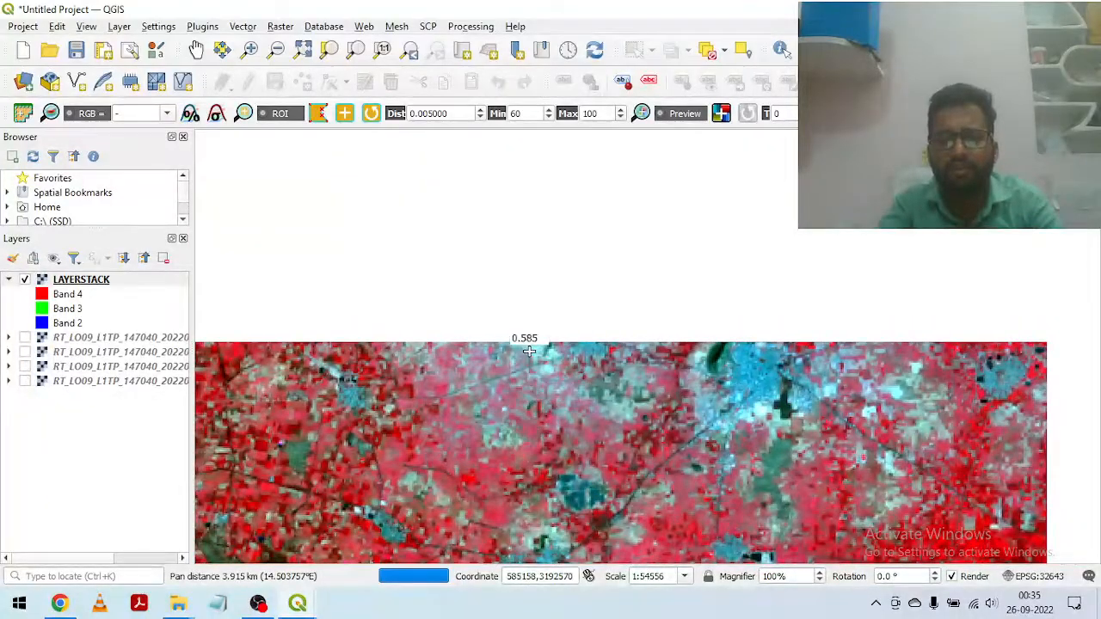
pyautogui.moveTo(529, 355); pyautogui.dragTo(536, 319)
pyautogui.moveTo(383, 239); pyautogui.dragTo(549, 345)
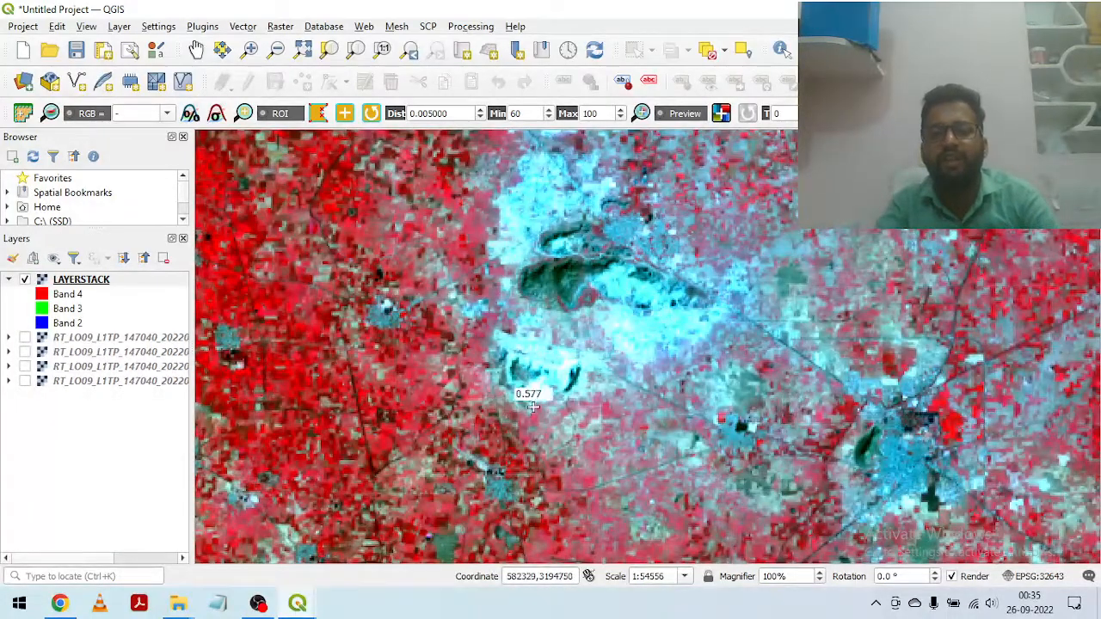
pyautogui.scroll(1, 507, 379)
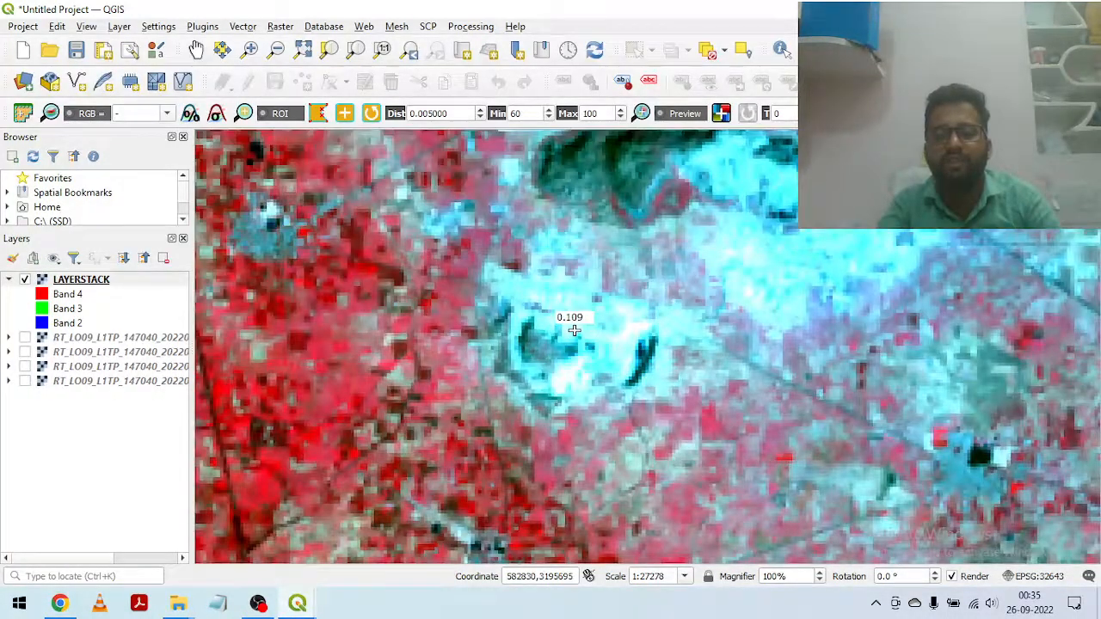
pyautogui.scroll(-1, 573, 329)
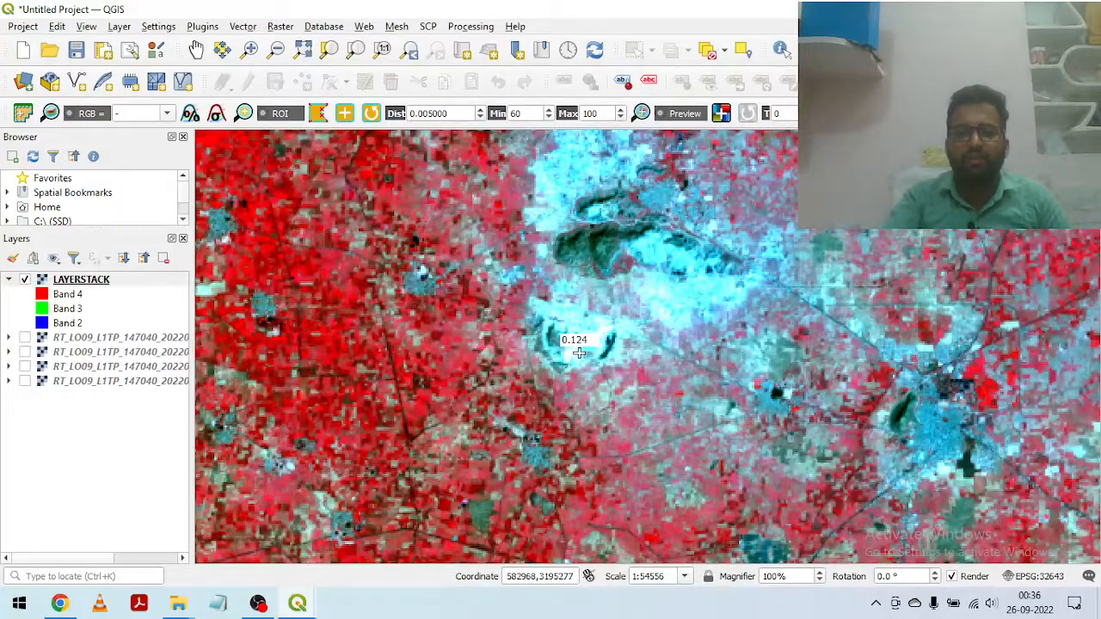
pyautogui.scroll(1, 592, 351)
pyautogui.moveTo(646, 315); pyautogui.dragTo(630, 468)
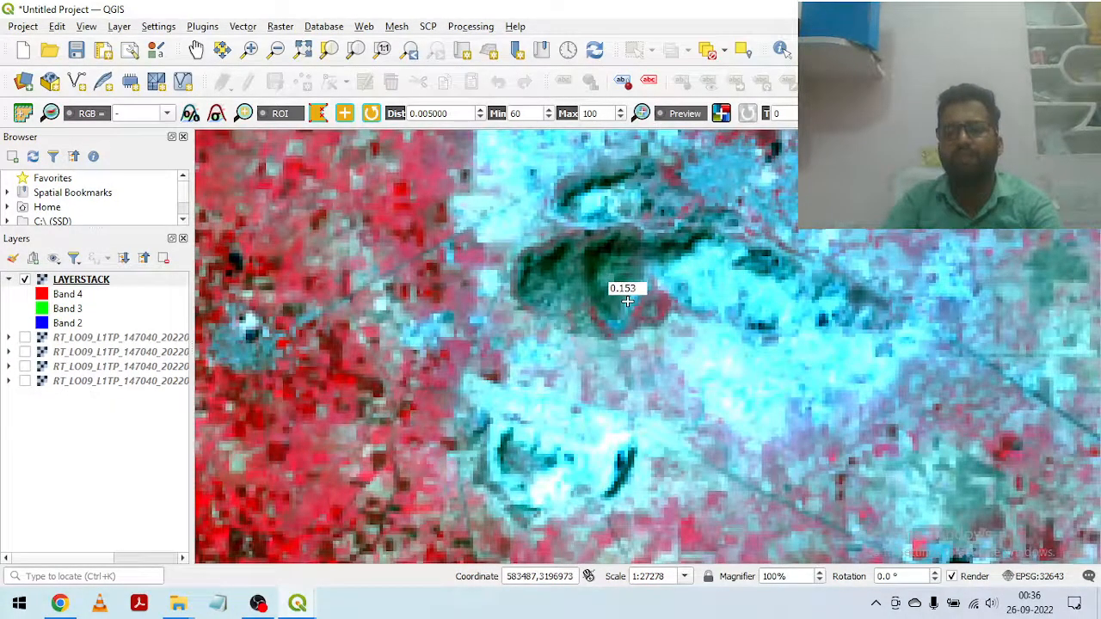
# Step: Inspect the dark green ridges and the mixed farmland south of the bright cyan area in the false-colour composite
pyautogui.scroll(-2, 627, 300)
pyautogui.moveTo(455, 421); pyautogui.dragTo(574, 286)
pyautogui.moveTo(832, 418); pyautogui.dragTo(636, 273)
pyautogui.scroll(2, 727, 372)
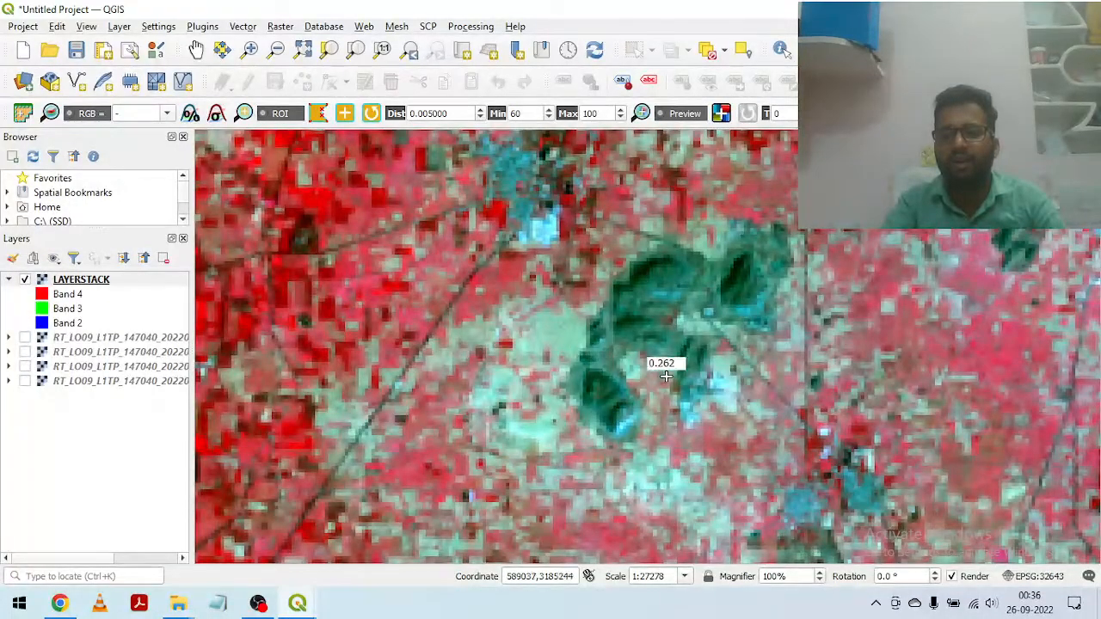
pyautogui.moveTo(867, 277); pyautogui.dragTo(666, 415)
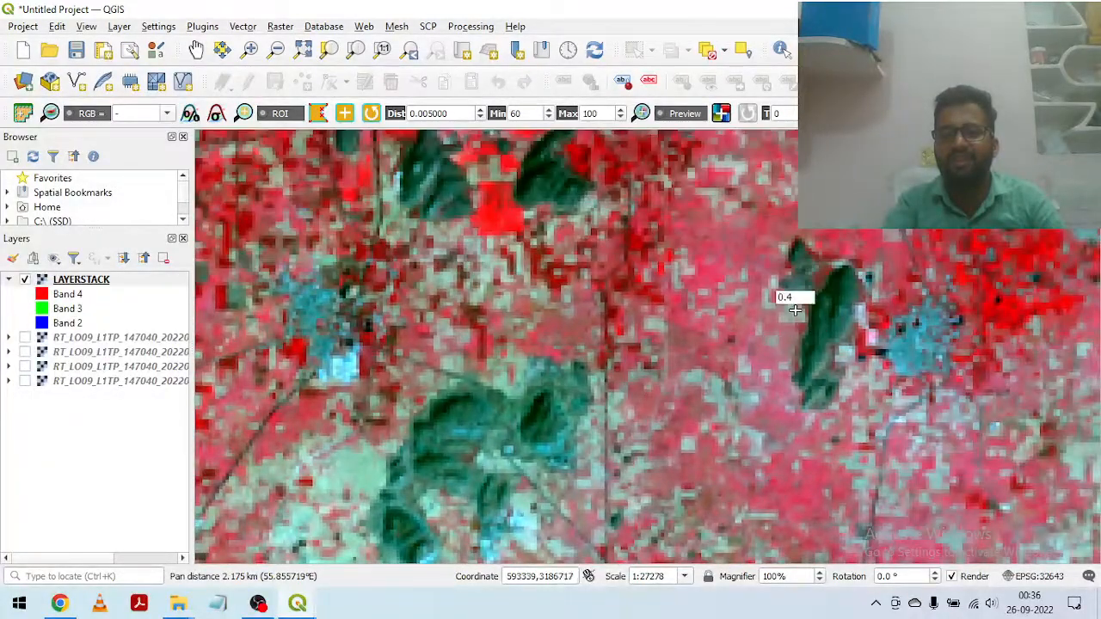
pyautogui.scroll(-1, 766, 320)
pyautogui.moveTo(584, 466); pyautogui.dragTo(779, 230)
pyautogui.moveTo(497, 409); pyautogui.dragTo(599, 231)
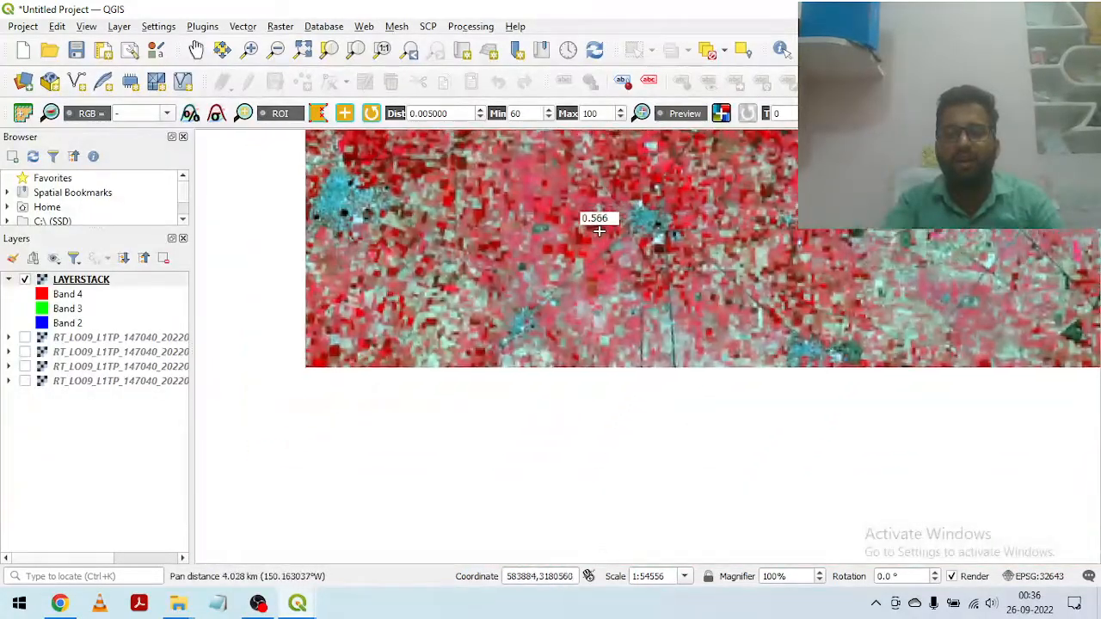
pyautogui.scroll(-1, 576, 274)
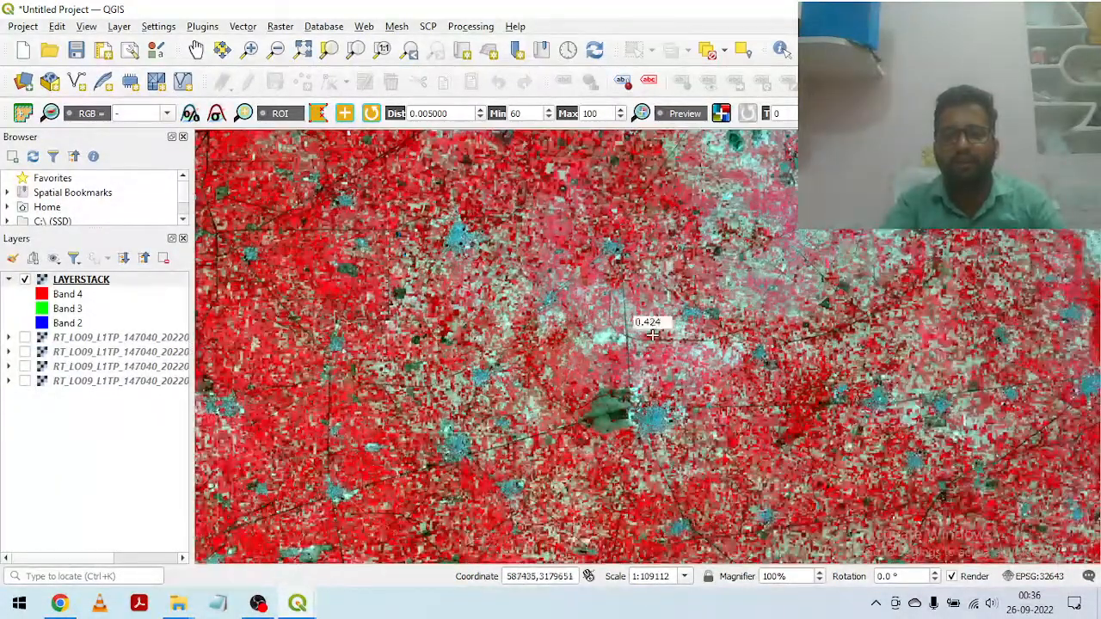
# Step: Survey the mixed farmland and inspect the bright white and cyan patches north of the dark ridges in the false-colour composite
pyautogui.scroll(-2, 504, 392)
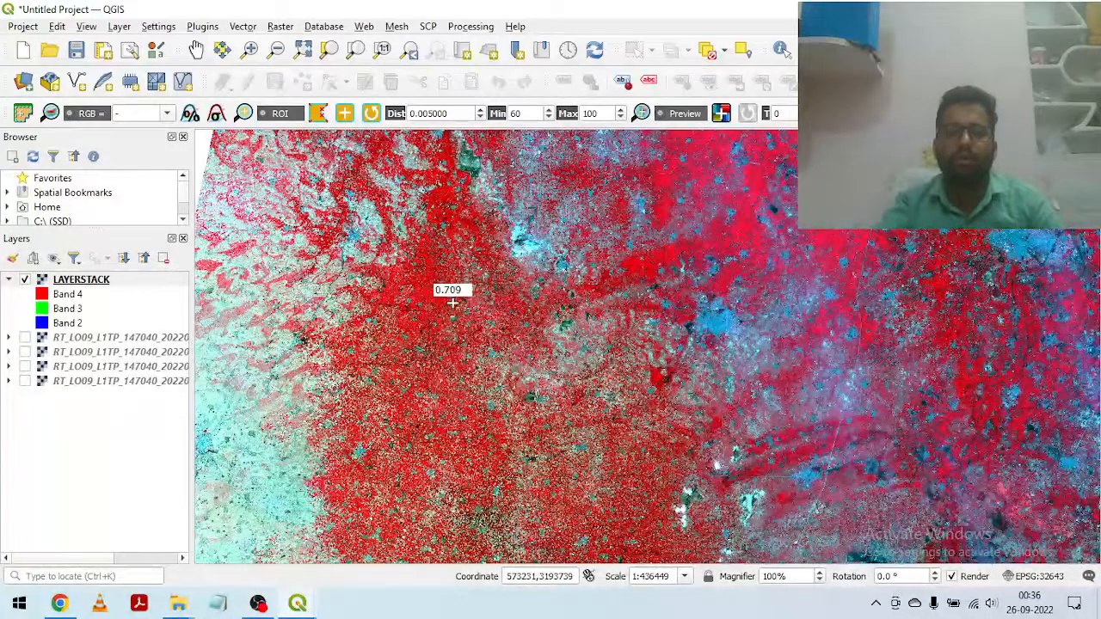
pyautogui.moveTo(451, 303); pyautogui.dragTo(490, 381)
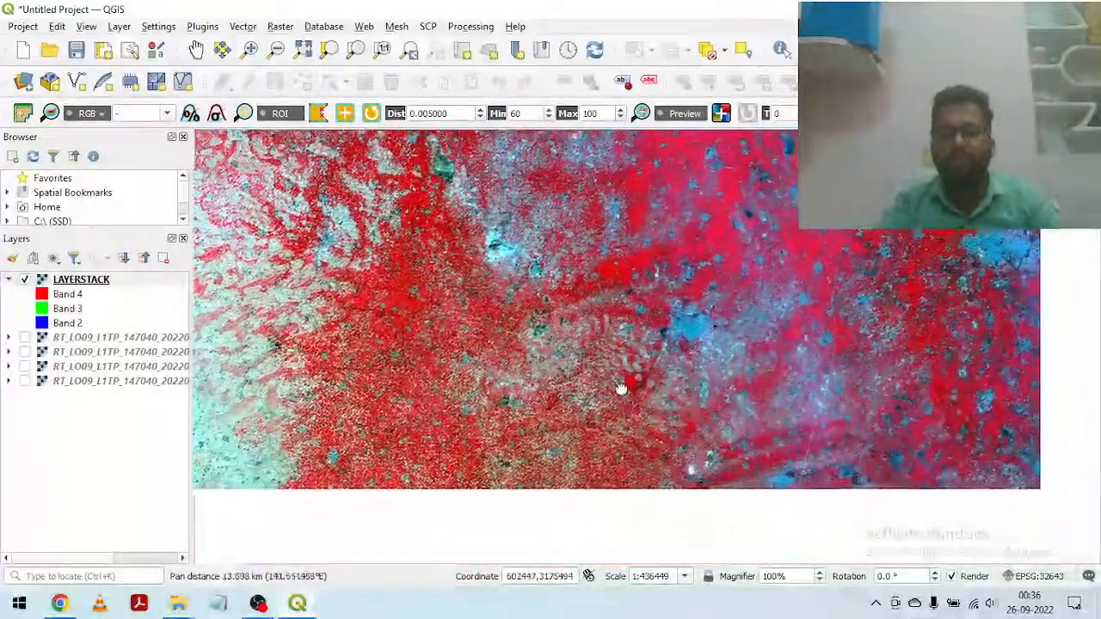
pyautogui.moveTo(622, 389); pyautogui.dragTo(590, 327)
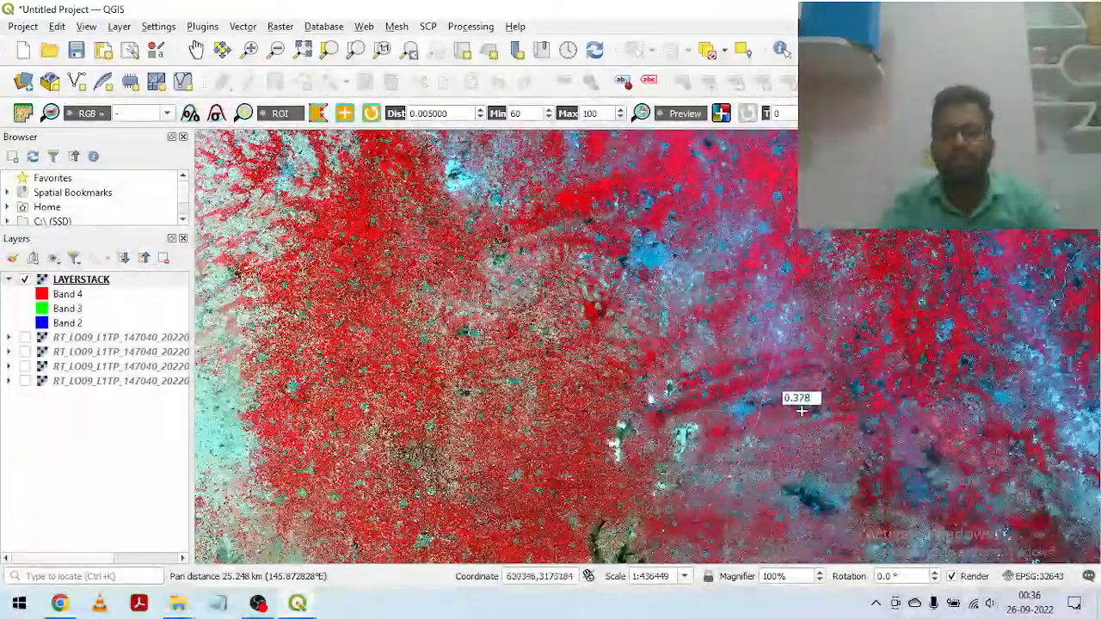
pyautogui.scroll(1, 672, 480)
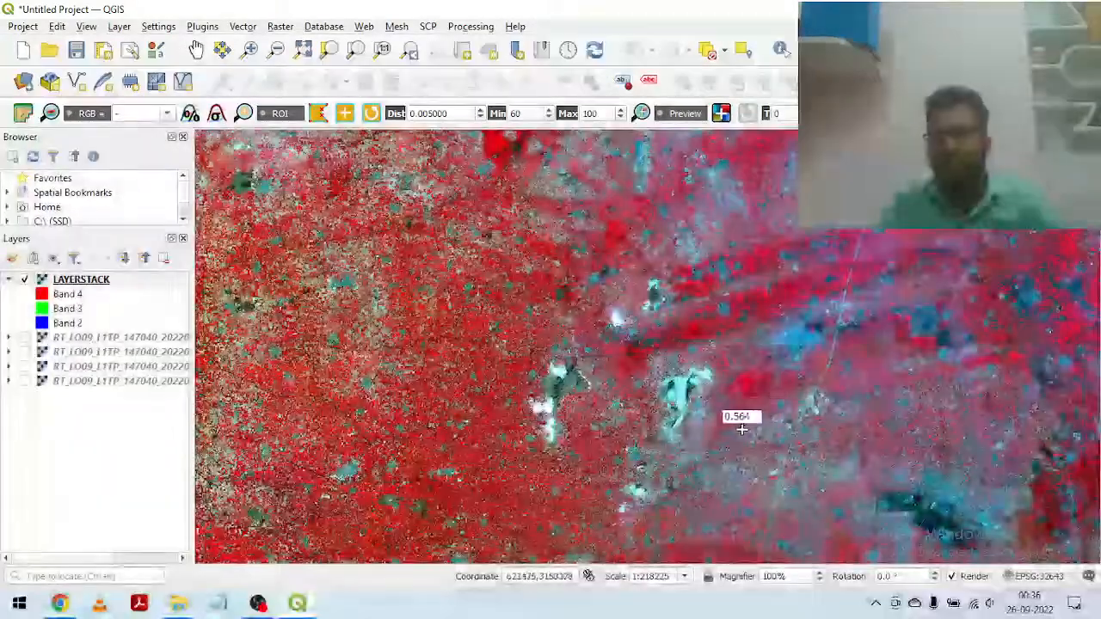
pyautogui.moveTo(737, 418); pyautogui.dragTo(750, 284)
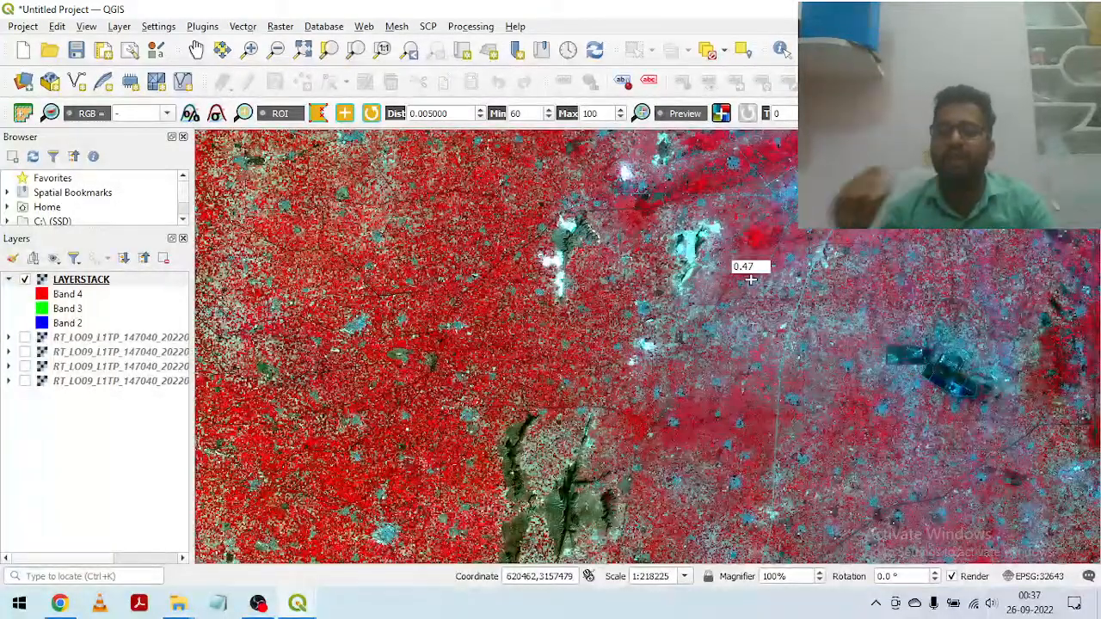
# Step: Trace the dark green hill ridges southward through the red farmland to their bend in the LAYERSTACK scene
pyautogui.moveTo(549, 475); pyautogui.dragTo(603, 258)
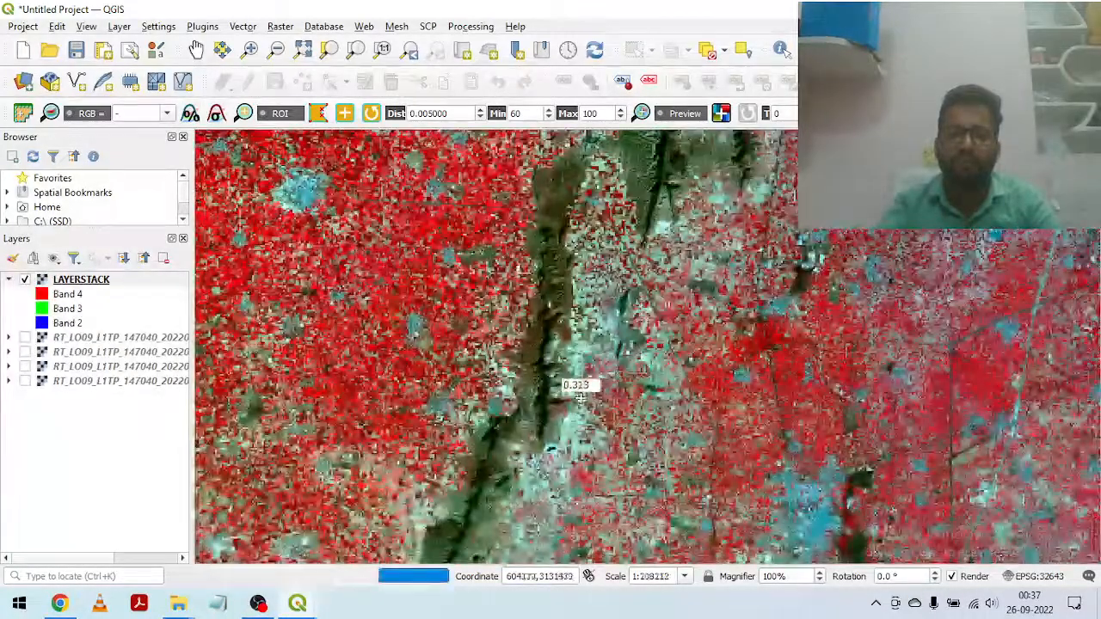
pyautogui.scroll(2, 577, 252)
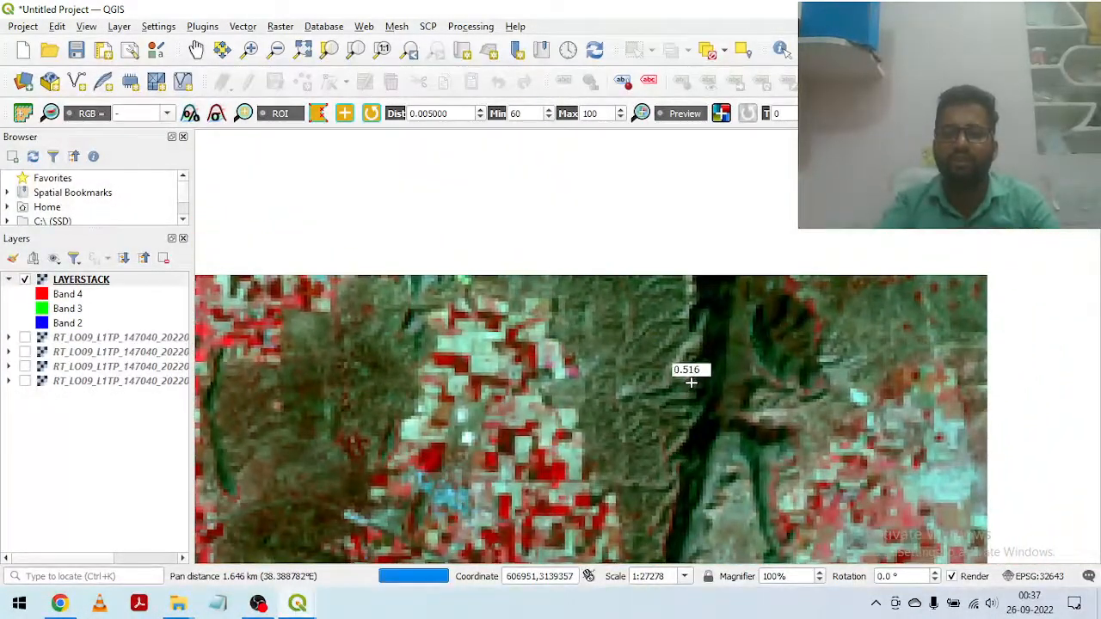
pyautogui.scroll(-1, 707, 340)
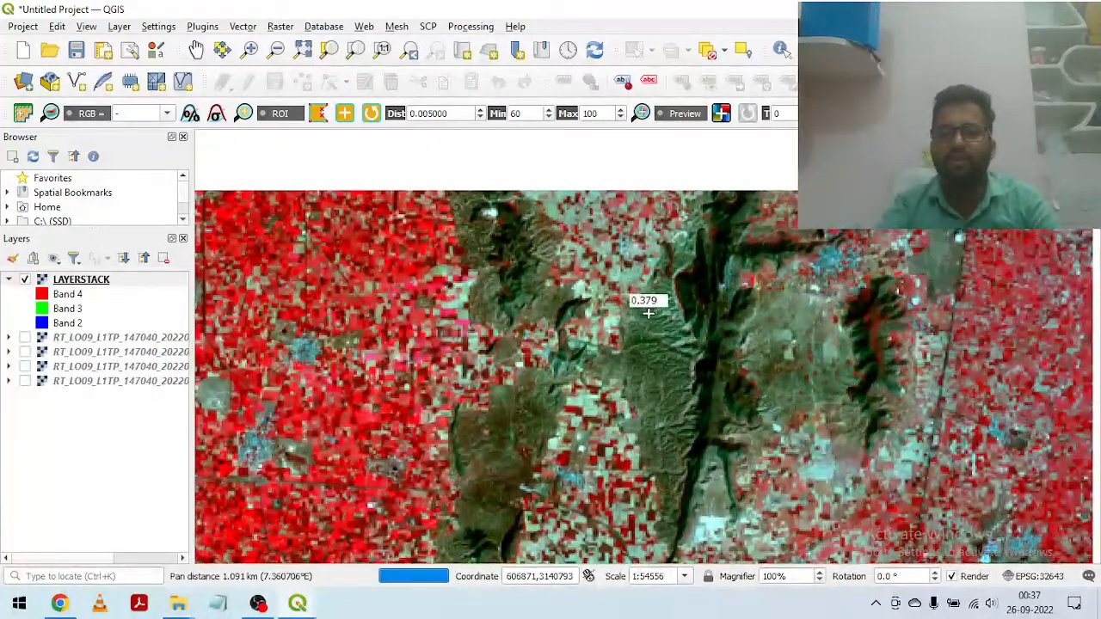
pyautogui.scroll(-1, 801, 358)
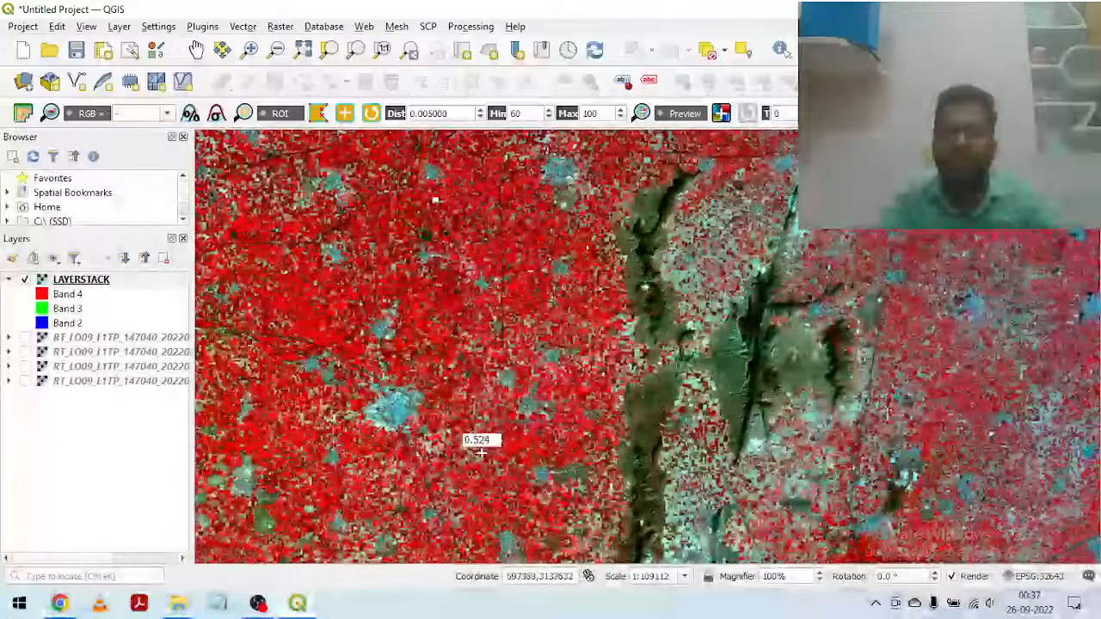
pyautogui.moveTo(474, 439); pyautogui.dragTo(500, 251)
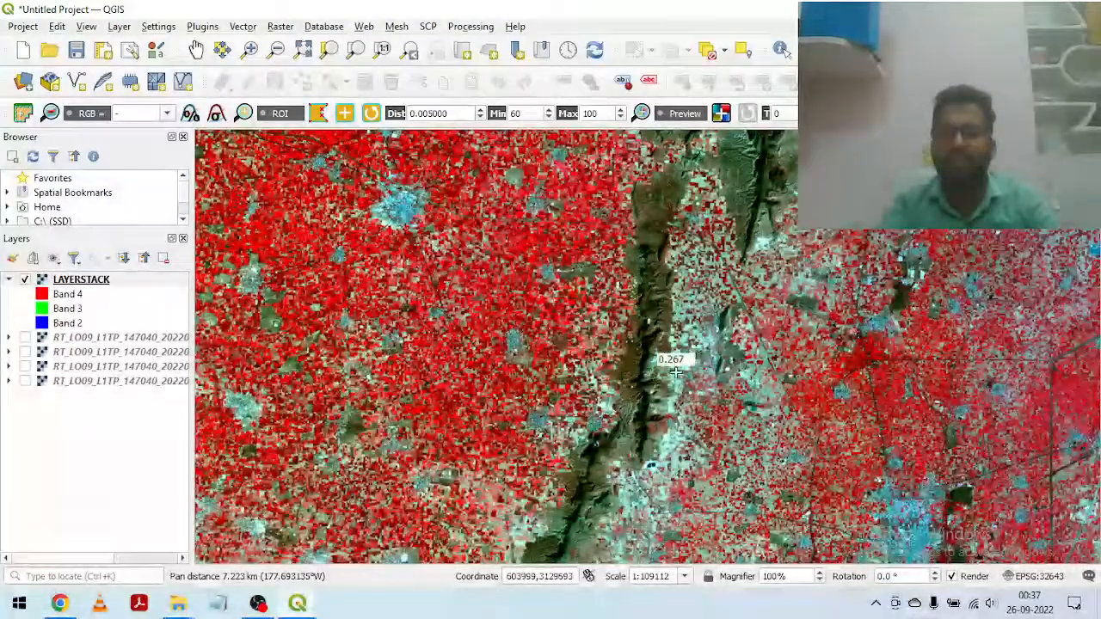
pyautogui.moveTo(673, 461); pyautogui.dragTo(721, 251)
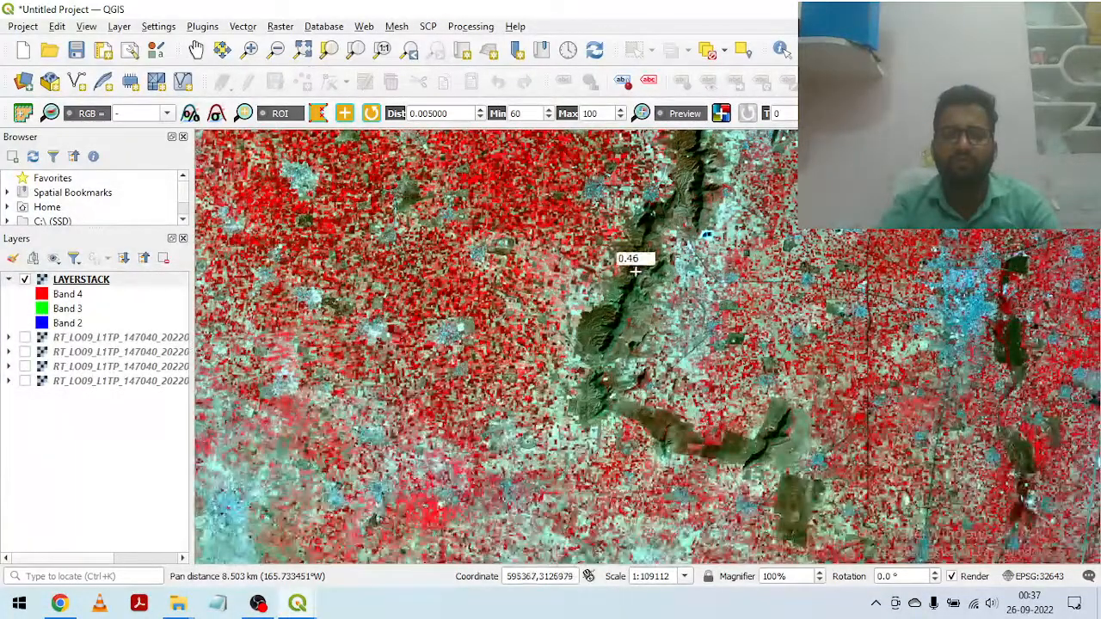
pyautogui.moveTo(600, 439); pyautogui.dragTo(437, 241)
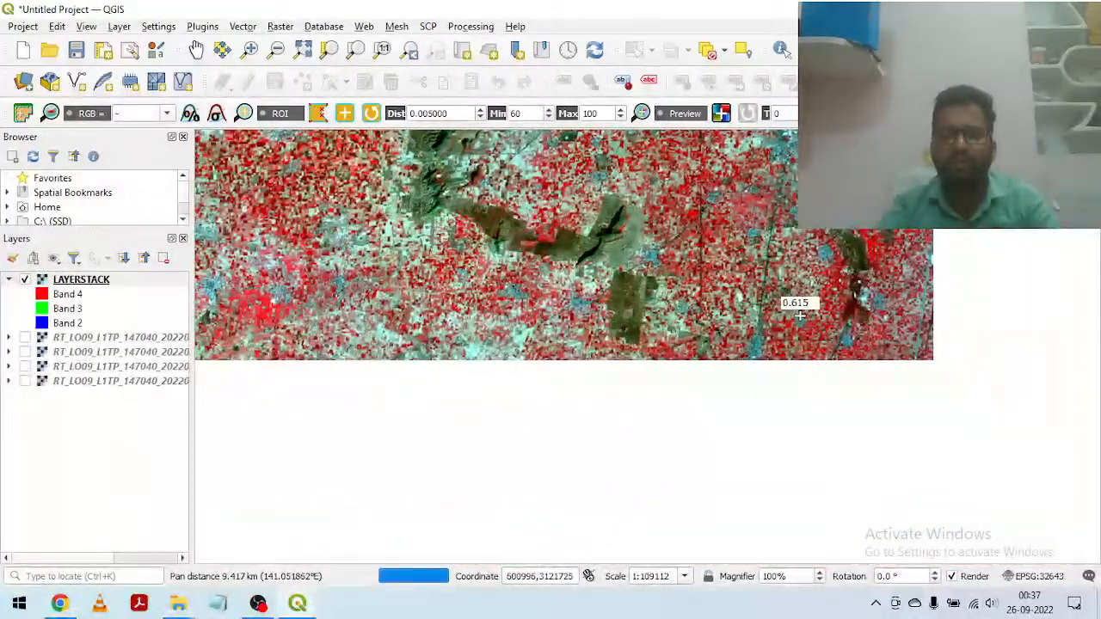
# Step: Examine the bright red fields enclosed by the dark brown-green ridge at its southern bend
pyautogui.scroll(1, 560, 244)
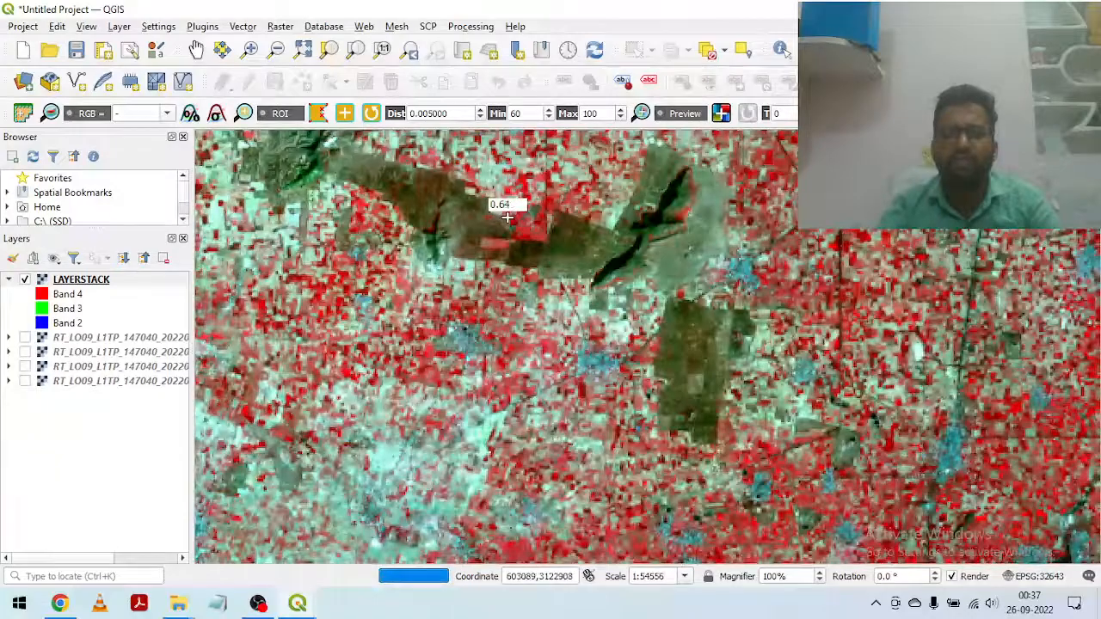
pyautogui.scroll(2, 508, 218)
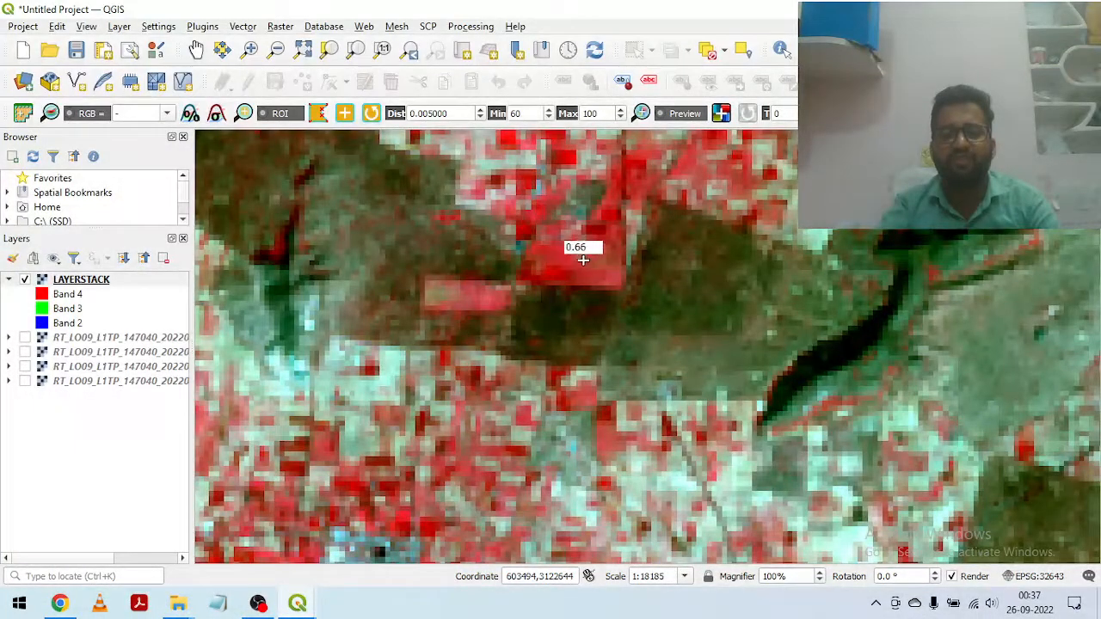
pyautogui.moveTo(565, 214); pyautogui.dragTo(601, 308)
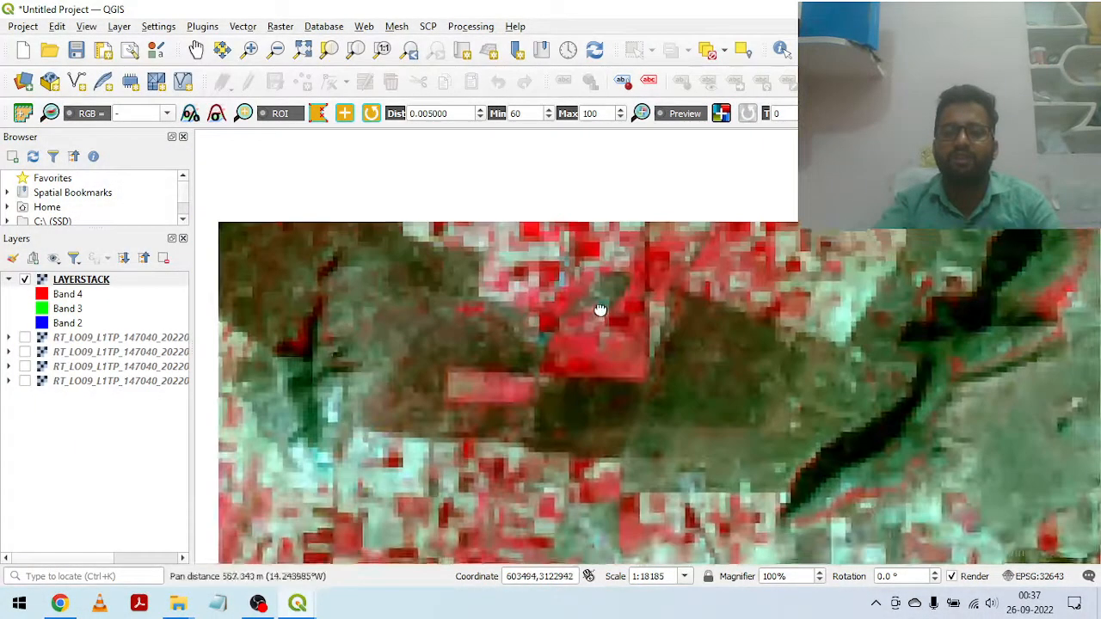
pyautogui.scroll(-4, 605, 335)
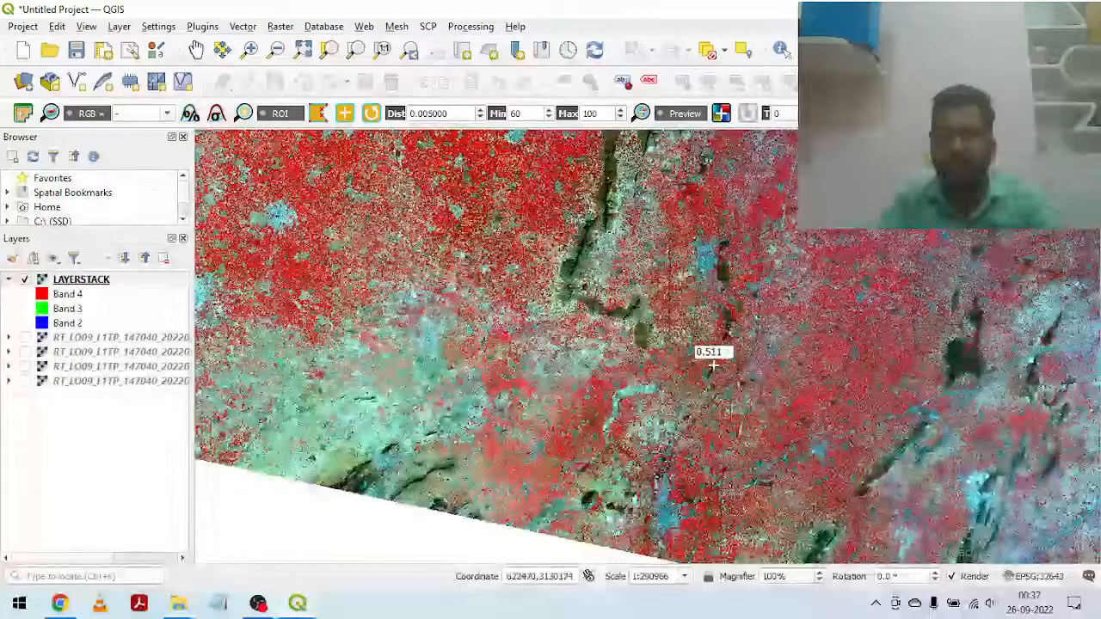
# Step: Survey the scene from the dark ridges back north, past the white patches, to the bright red vegetation
pyautogui.moveTo(811, 238); pyautogui.dragTo(635, 460)
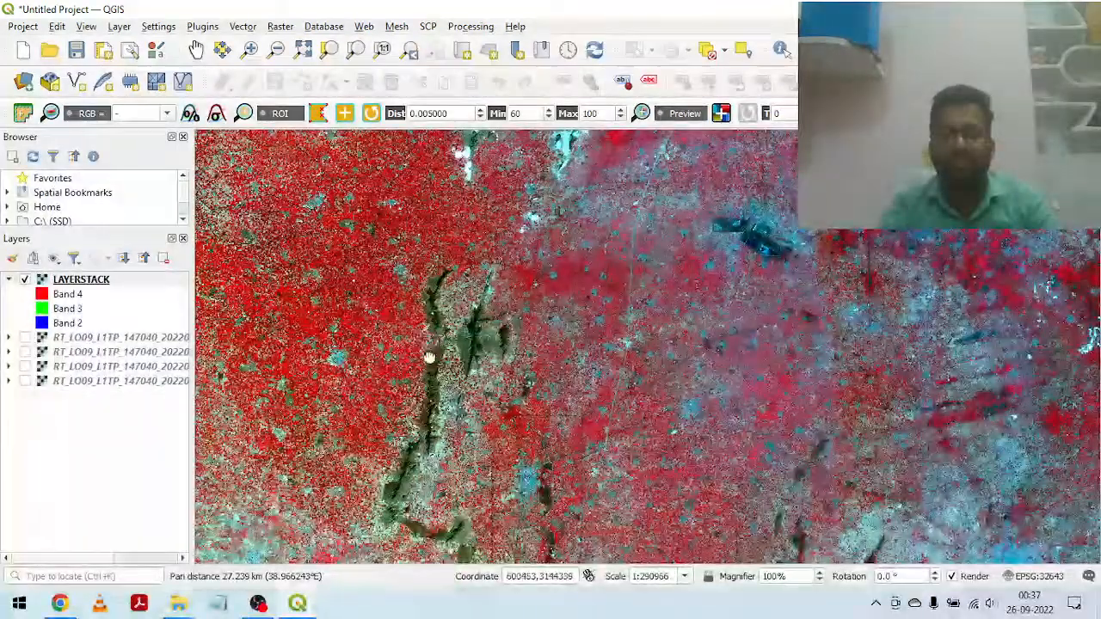
pyautogui.moveTo(428, 359); pyautogui.dragTo(513, 370)
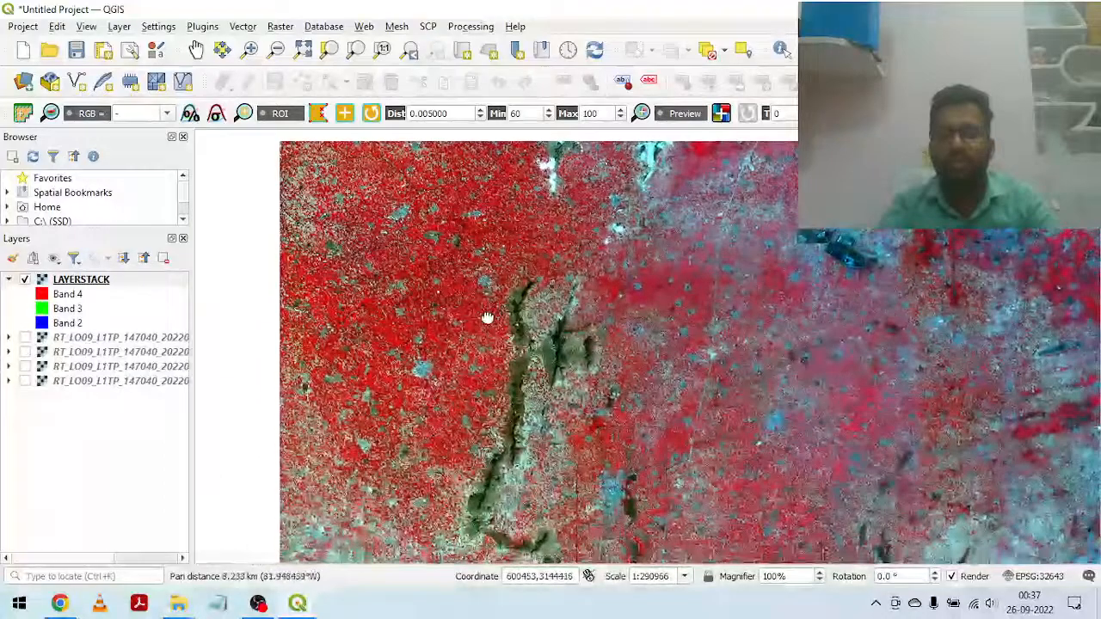
pyautogui.moveTo(430, 268); pyautogui.dragTo(398, 462)
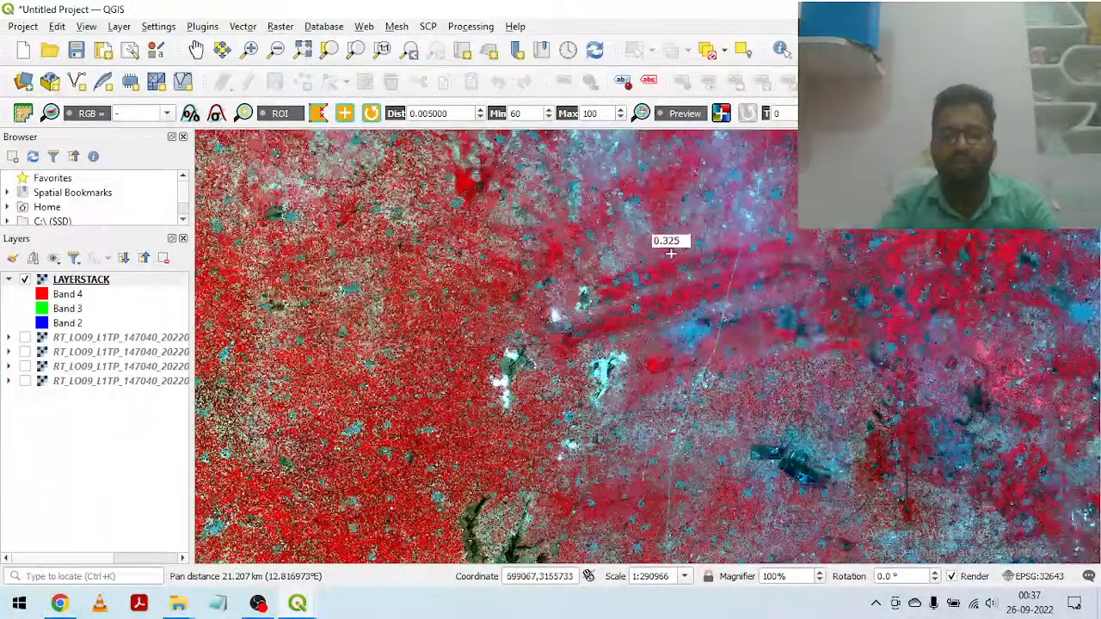
pyautogui.moveTo(659, 241); pyautogui.dragTo(594, 398)
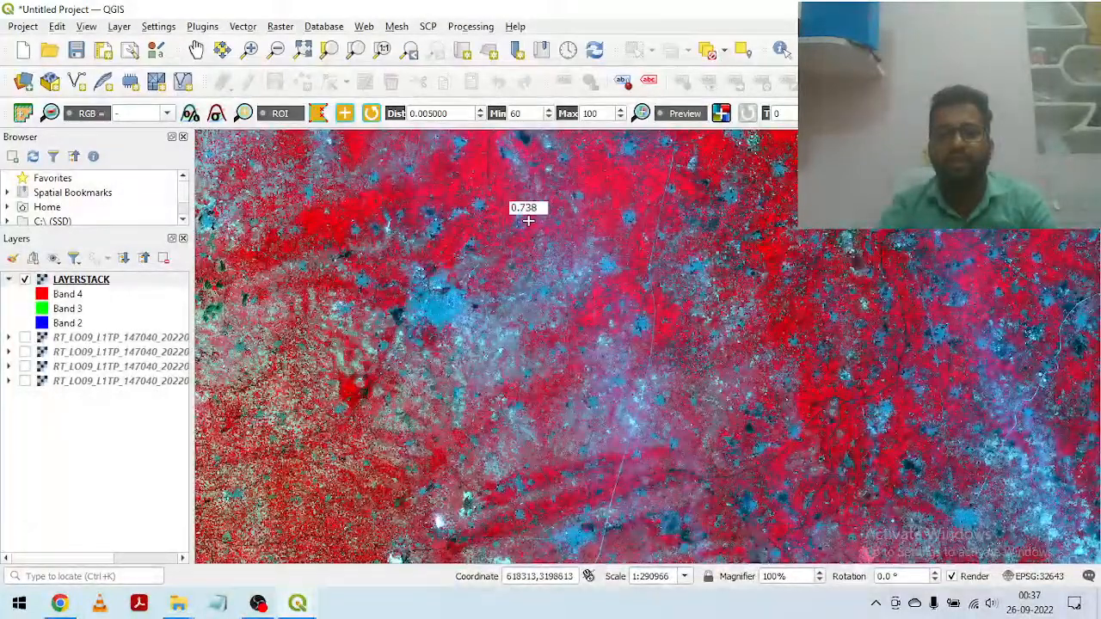
# Step: Follow the dark straight linear feature northward through the bright red vegetation and inspect its bend
pyautogui.moveTo(524, 201); pyautogui.dragTo(610, 362)
pyautogui.scroll(3, 589, 347)
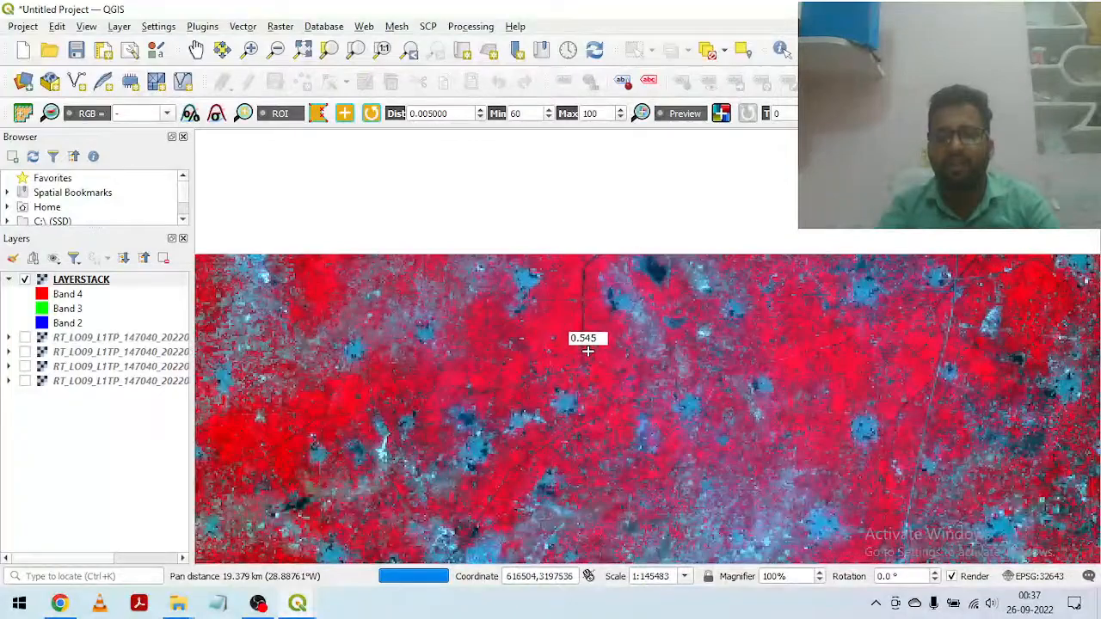
pyautogui.scroll(1, 586, 346)
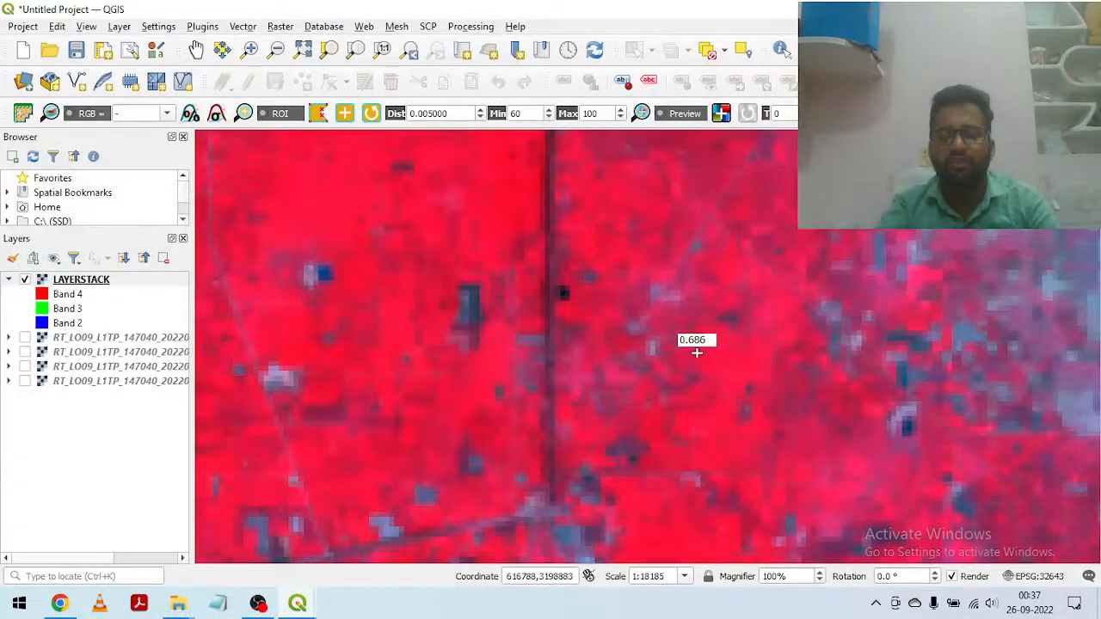
pyautogui.moveTo(695, 339); pyautogui.dragTo(718, 474)
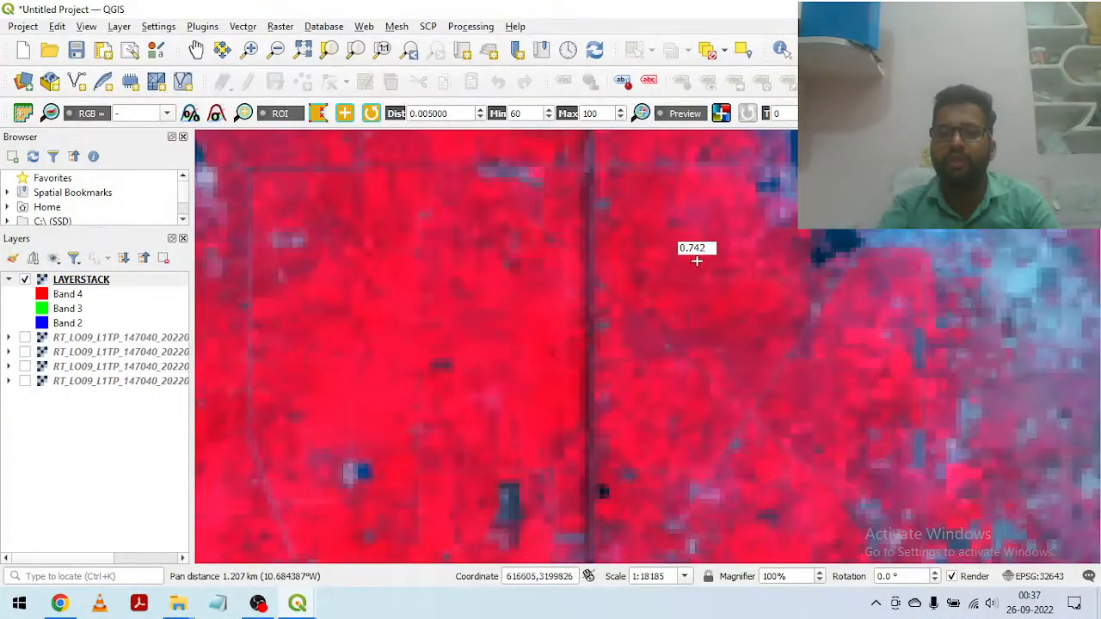
pyautogui.moveTo(694, 255); pyautogui.dragTo(723, 404)
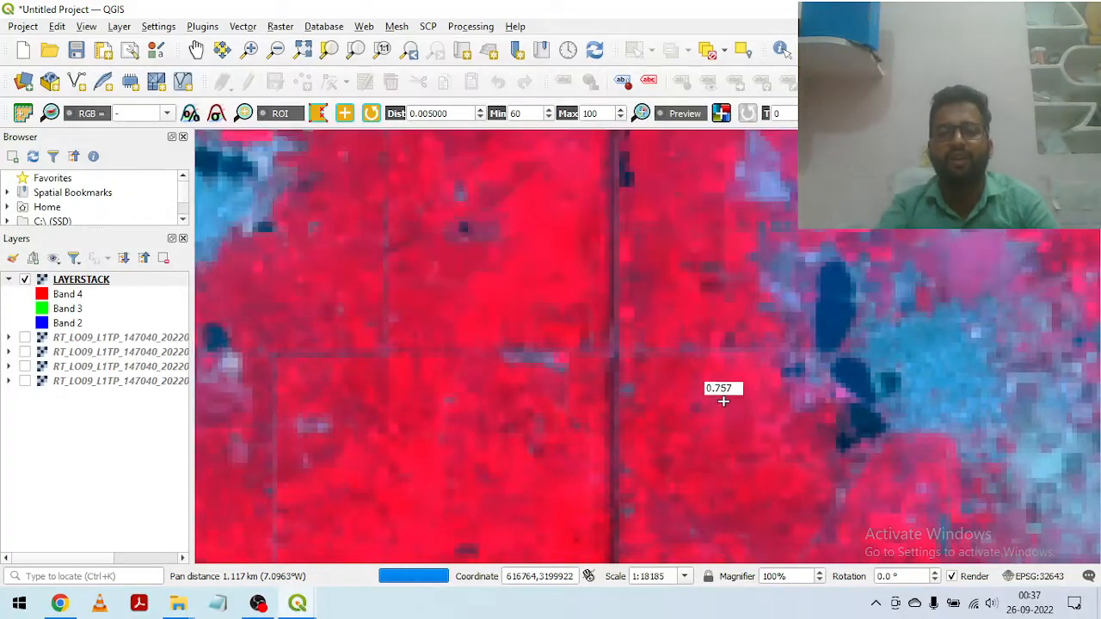
pyautogui.moveTo(695, 286); pyautogui.dragTo(666, 455)
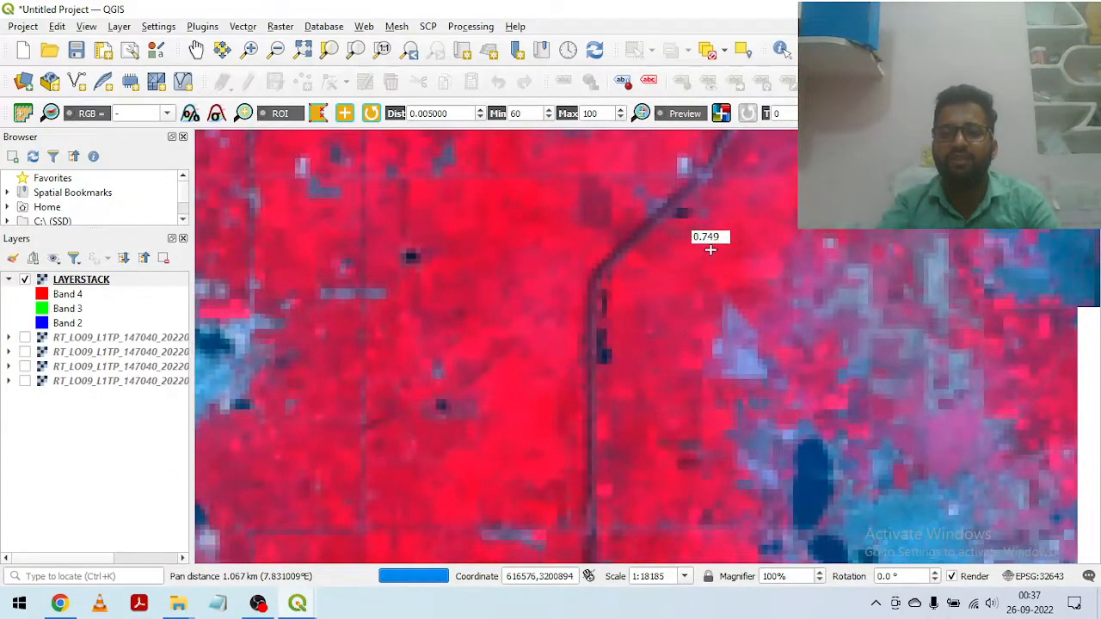
pyautogui.moveTo(673, 356); pyautogui.dragTo(629, 401)
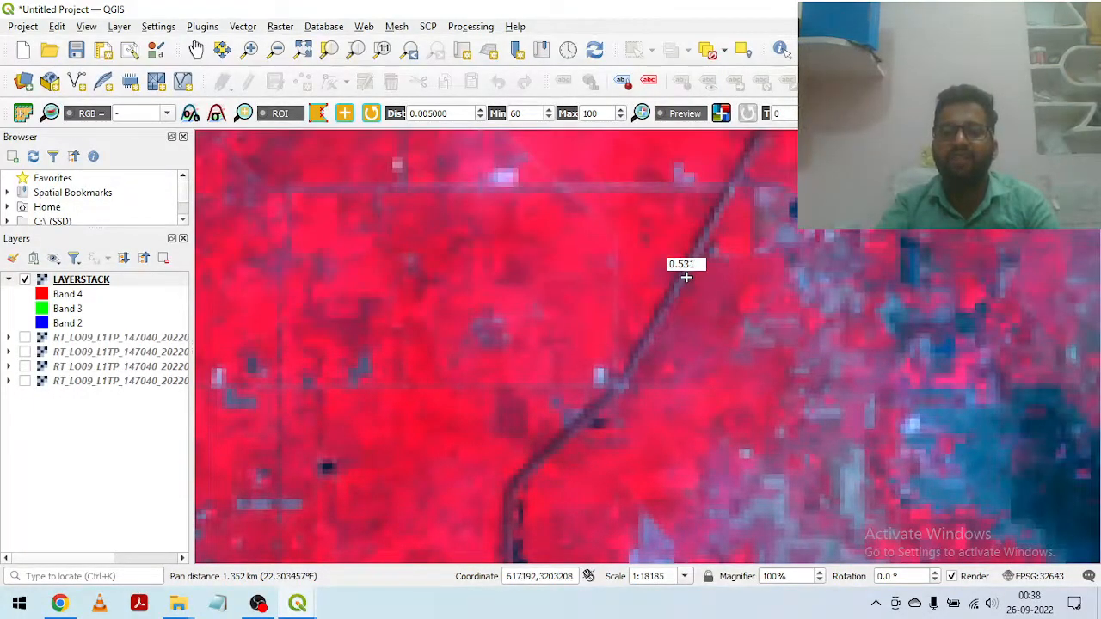
# Step: Review the overall false-colour pattern across the wider LAYERSTACK scene
pyautogui.scroll(-1, 685, 277)
pyautogui.scroll(-1, 823, 235)
pyautogui.moveTo(839, 261); pyautogui.dragTo(695, 512)
pyautogui.scroll(-2, 671, 318)
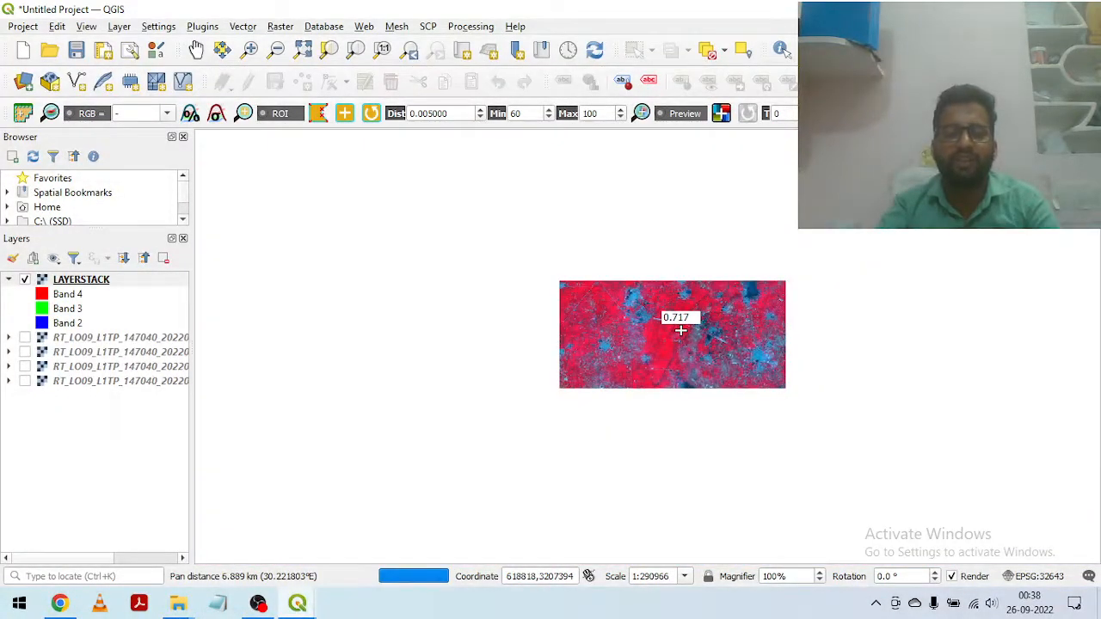
pyautogui.scroll(-2, 746, 302)
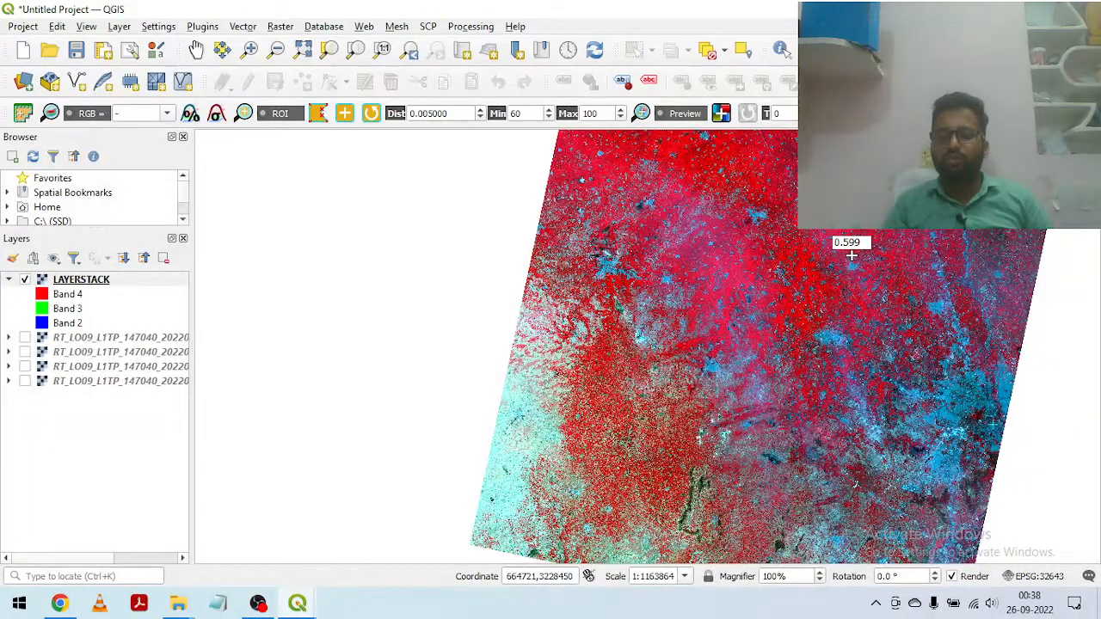
pyautogui.moveTo(610, 344); pyautogui.dragTo(395, 325)
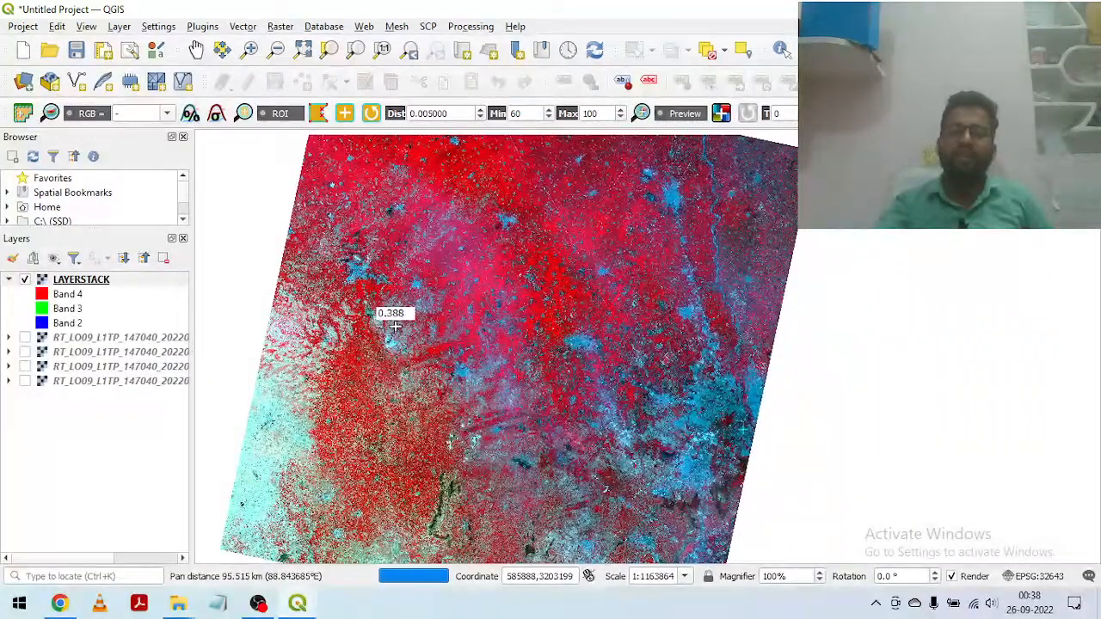